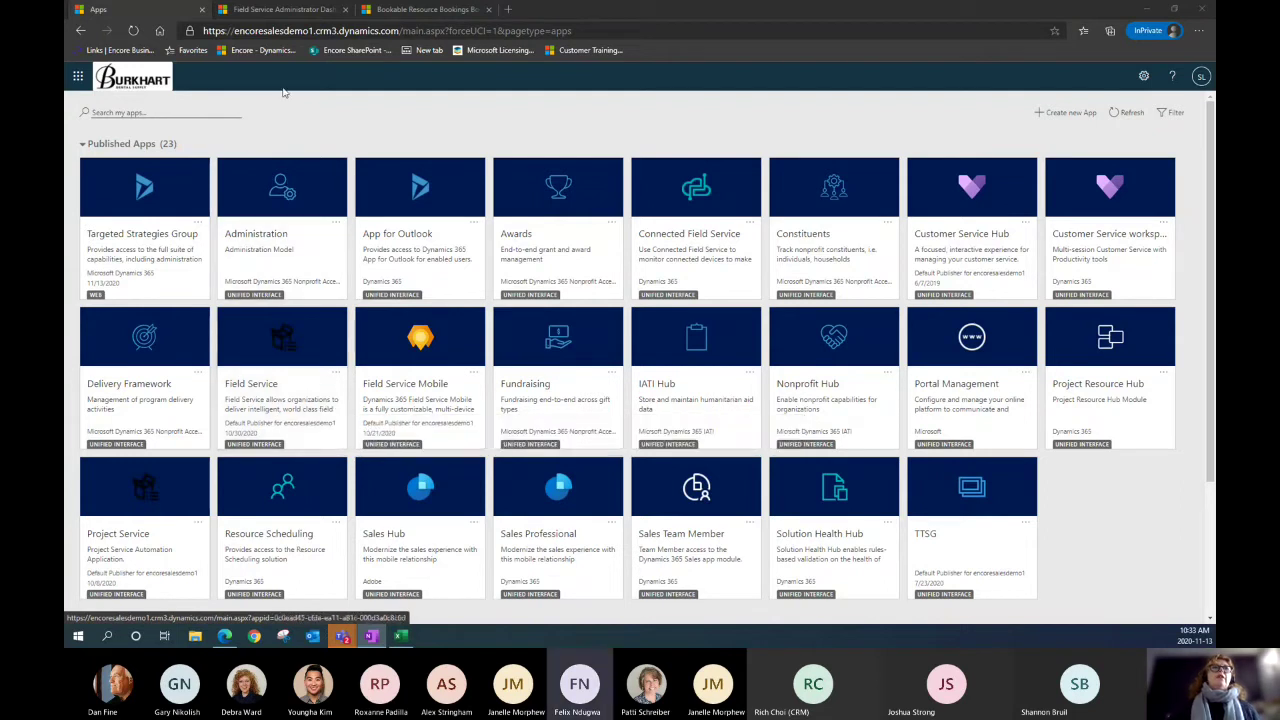
- Switch to the Field Service app, dismiss the What's new tip and start a new work order from the active work orders
{"action": "left_click", "coordinate": [288, 10]}
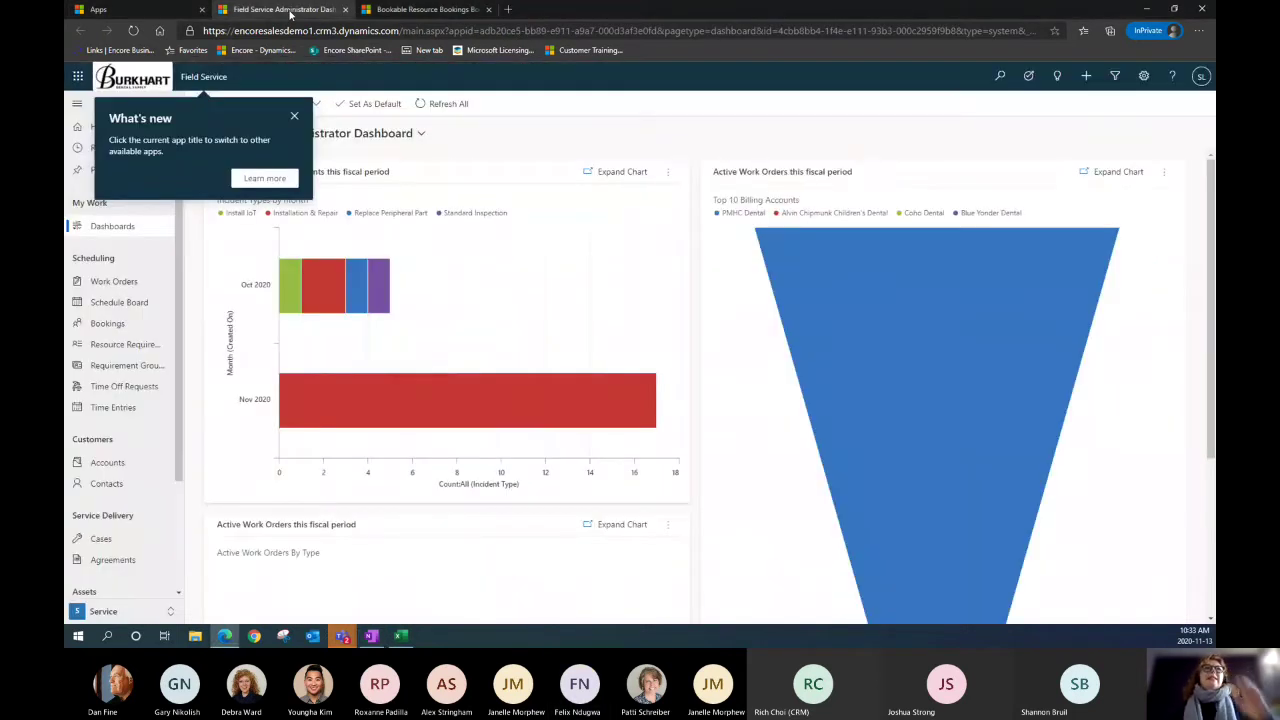
{"action": "left_click", "coordinate": [294, 116]}
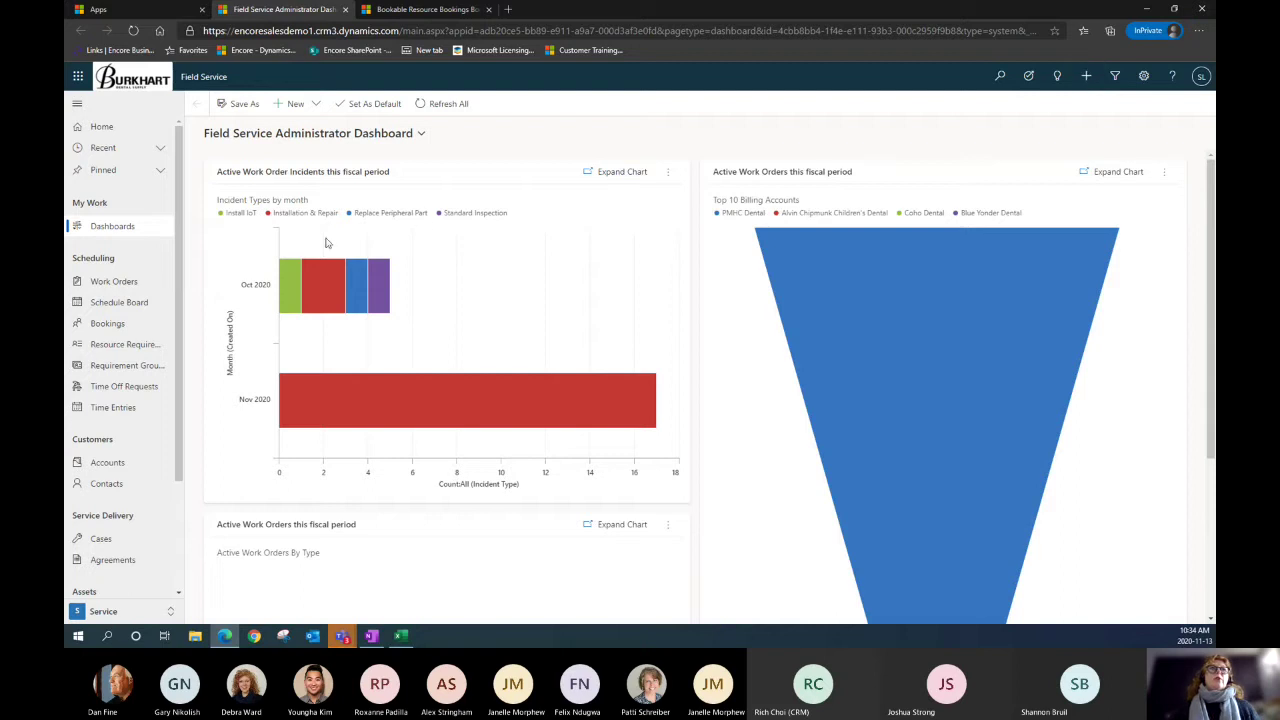
{"action": "left_click", "coordinate": [101, 285]}
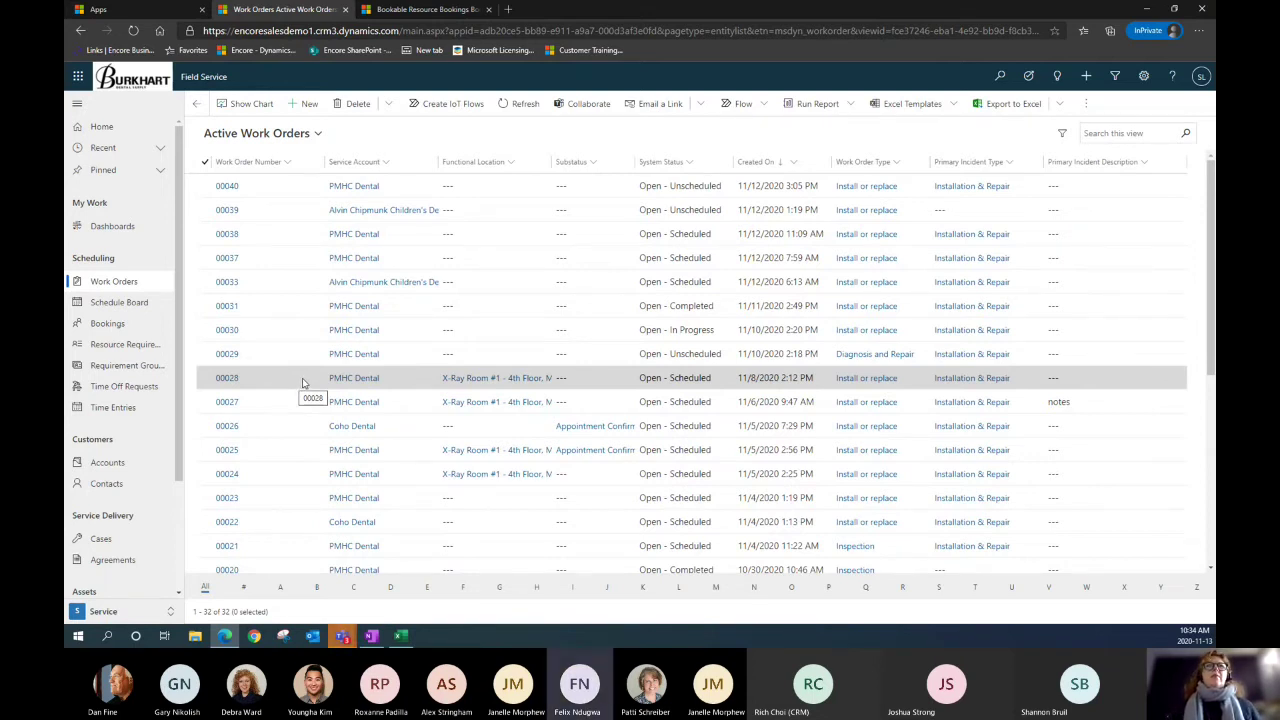
{"action": "left_click", "coordinate": [305, 104]}
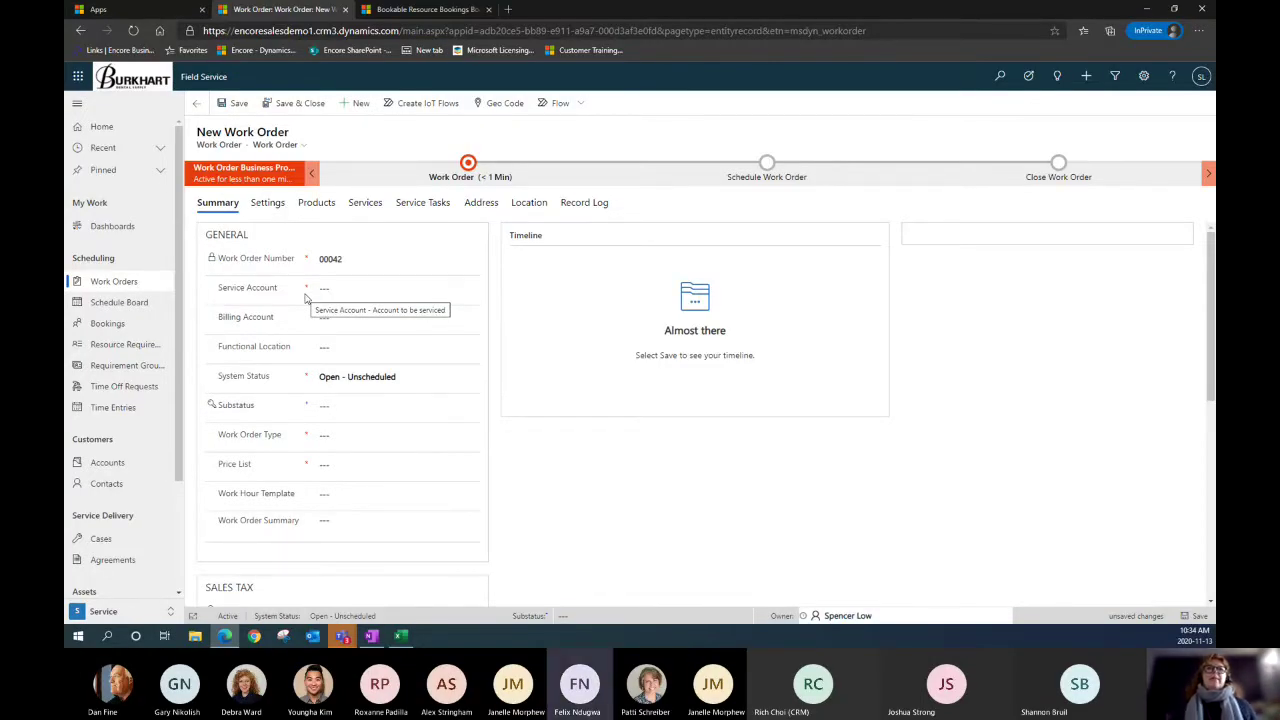
- Set the new work order's service account to PMHC Dental
{"action": "left_click", "coordinate": [330, 289]}
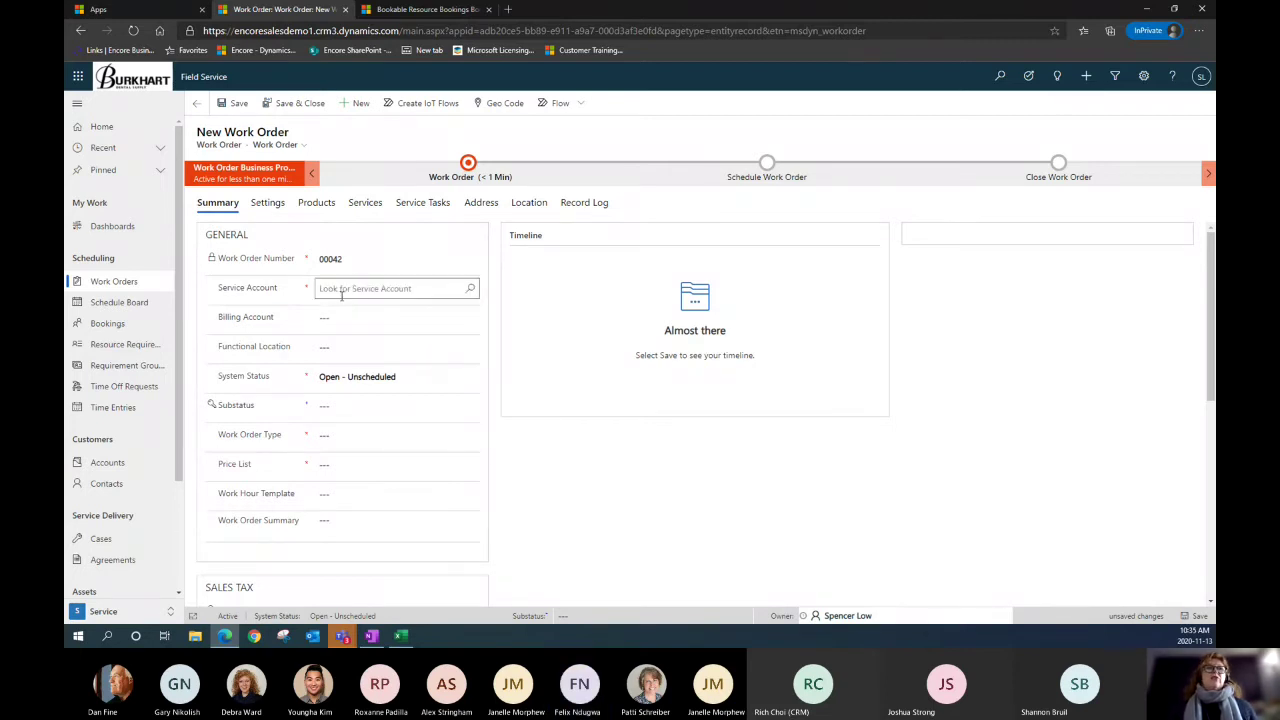
{"action": "left_click", "coordinate": [448, 289]}
{"action": "type", "text": "poh"}
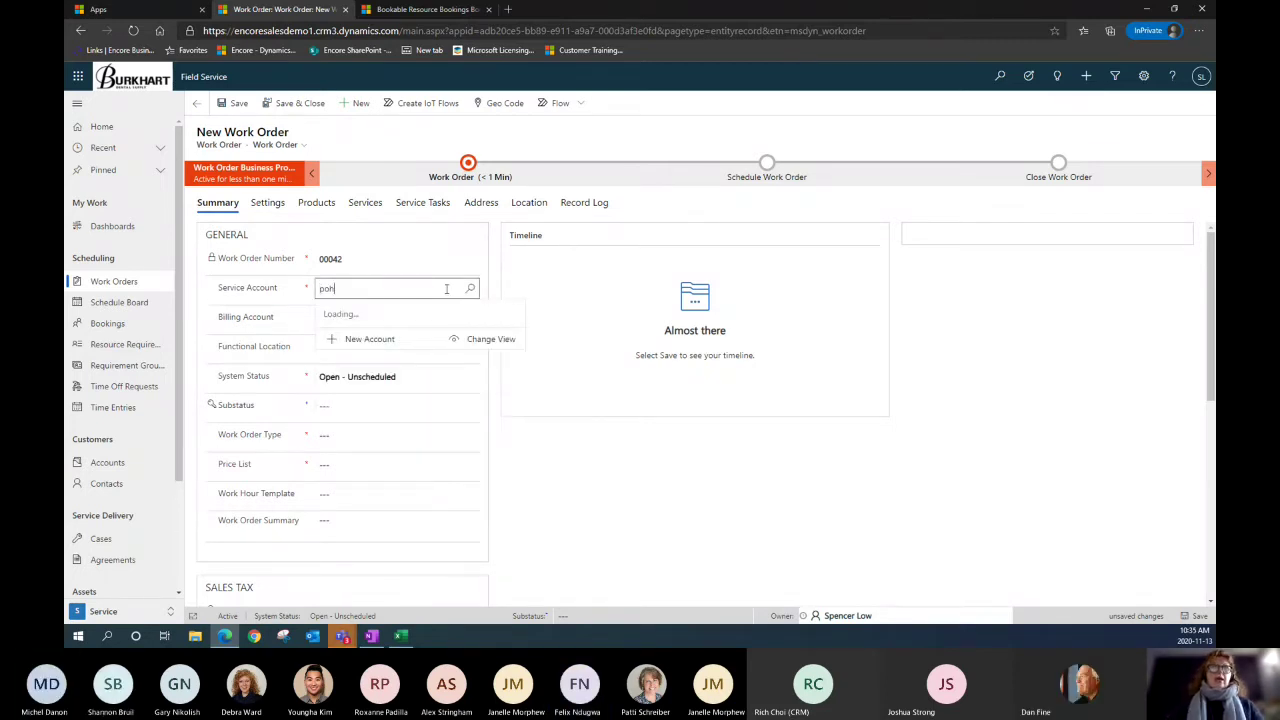
{"action": "key", "text": "BackSpace"}
{"action": "key", "text": "BackSpace"}
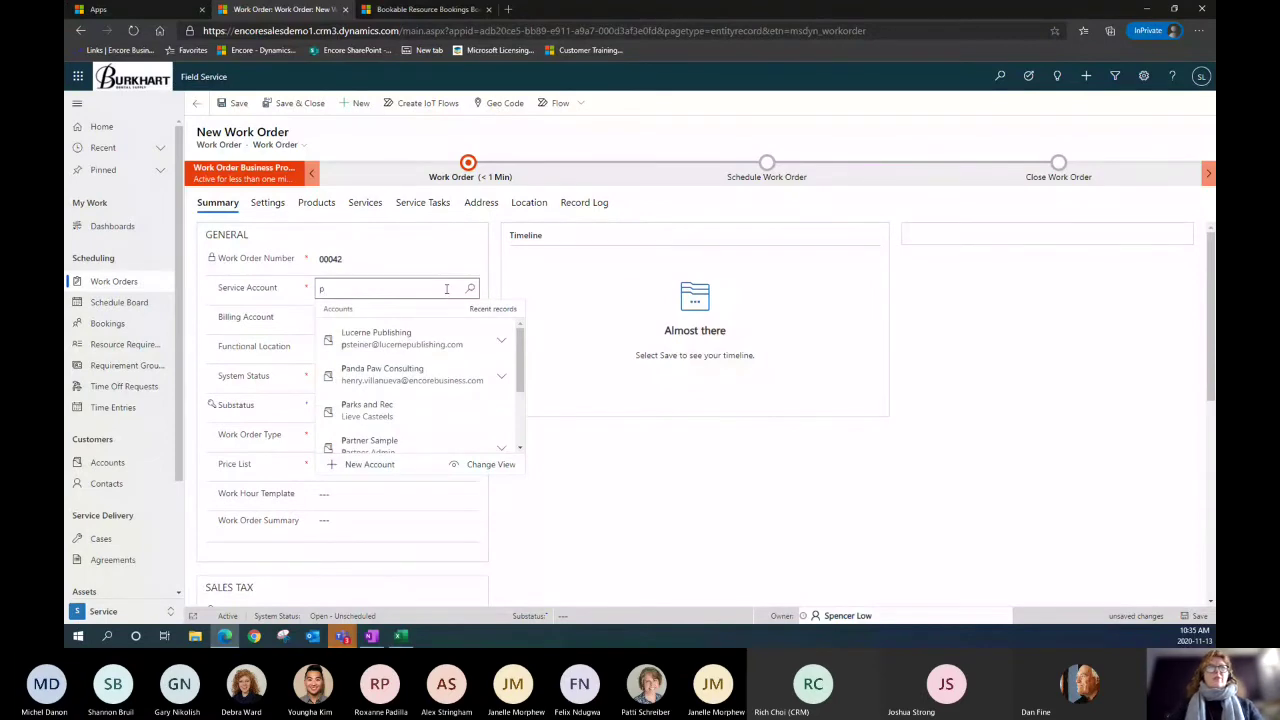
{"action": "type", "text": "mhc"}
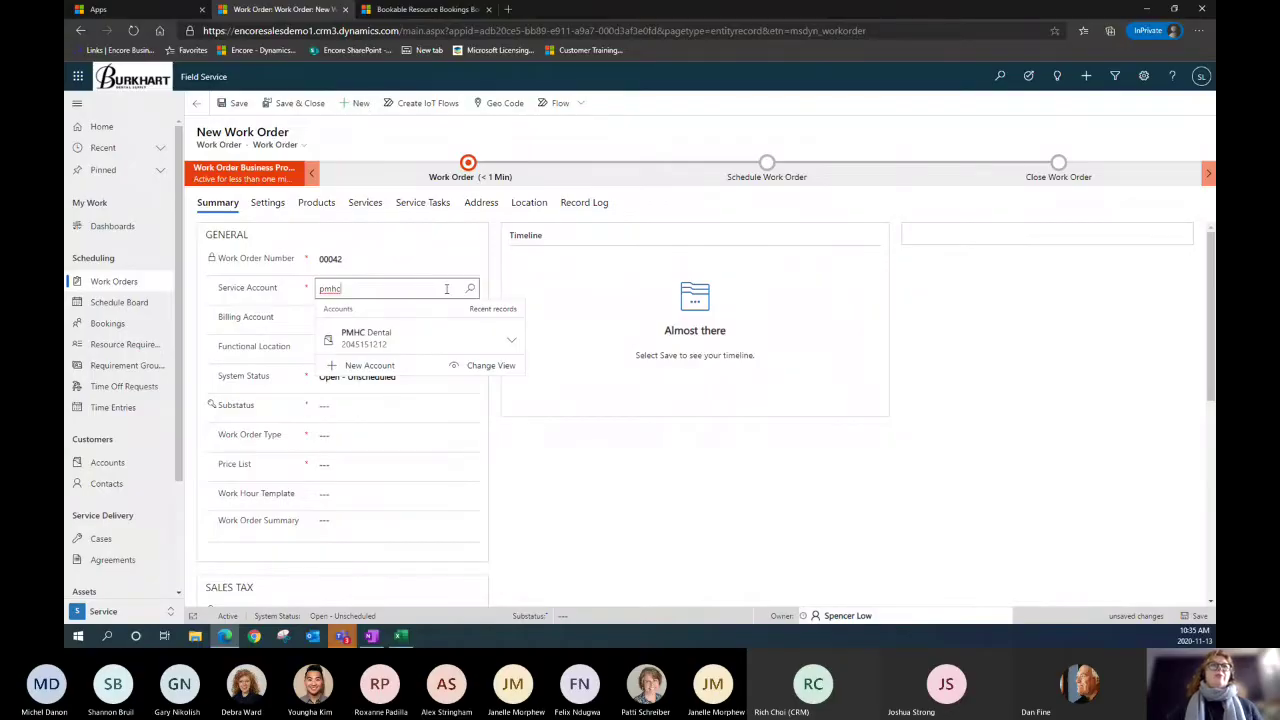
{"action": "left_click", "coordinate": [364, 334]}
- Look through the available work order substatuses without choosing one
{"action": "left_click", "coordinate": [342, 346]}
{"action": "left_click", "coordinate": [280, 405]}
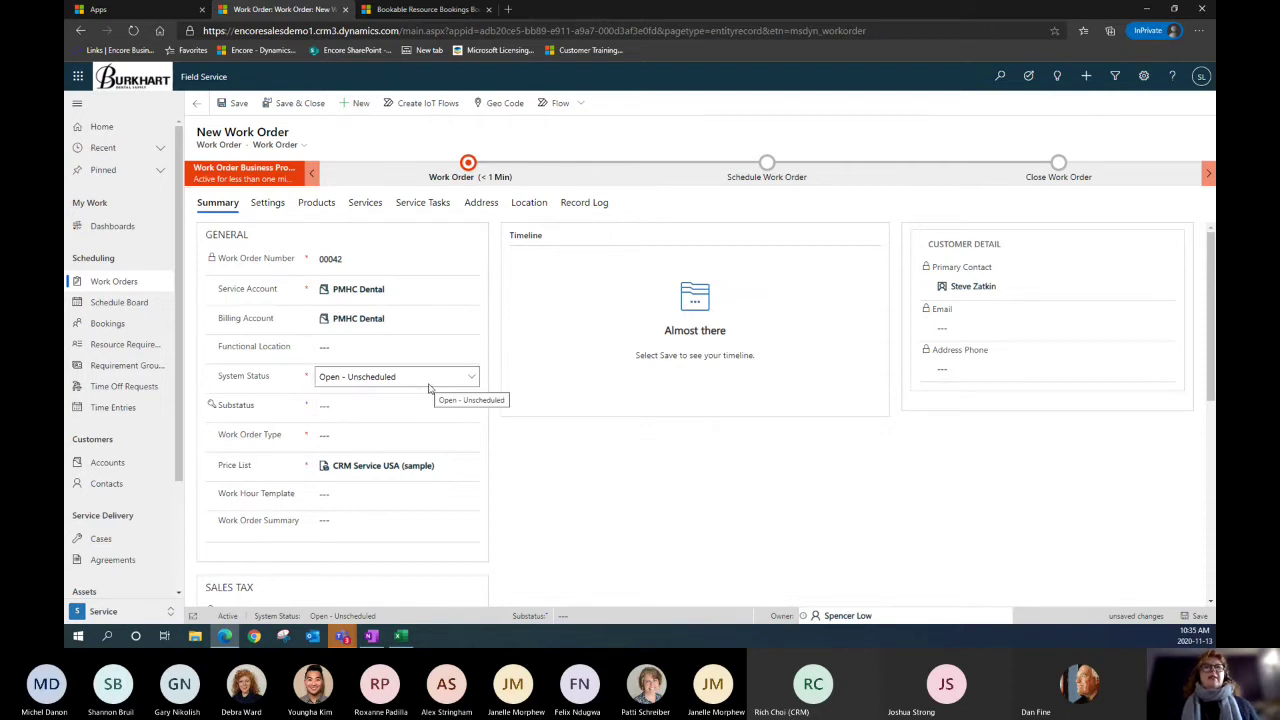
{"action": "left_click", "coordinate": [472, 407]}
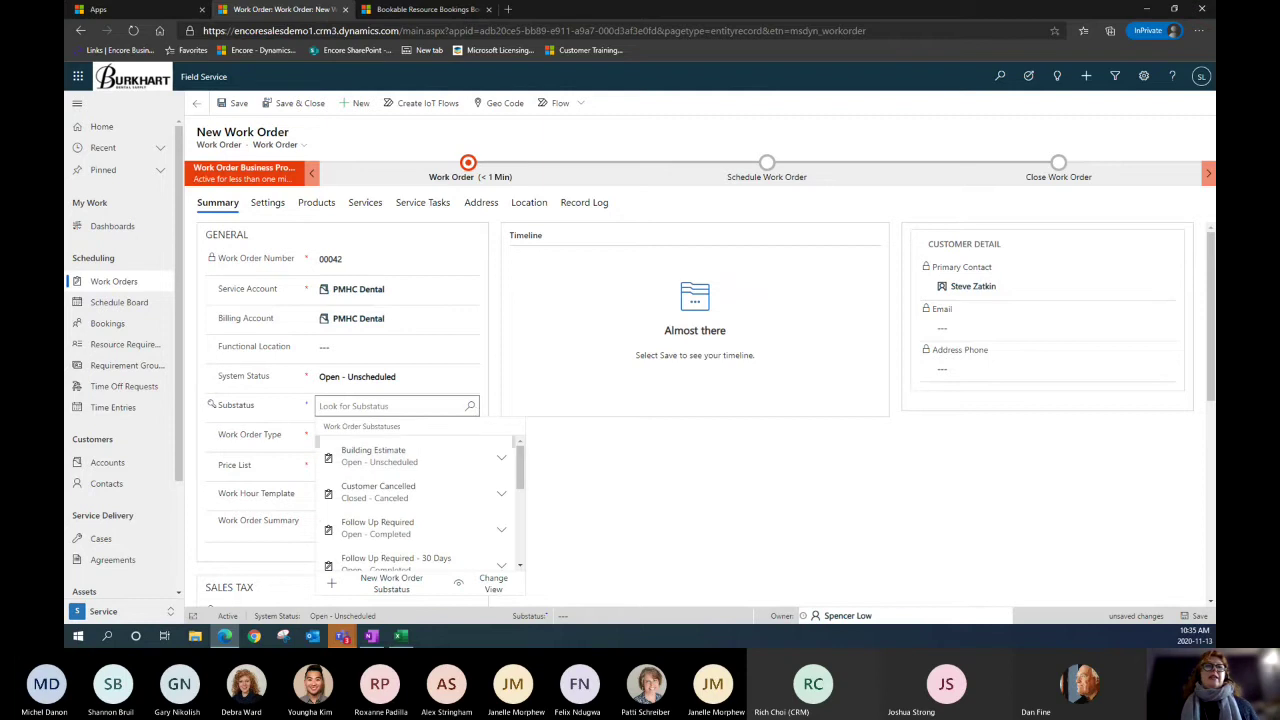
{"action": "left_click_drag", "start_coordinate": [520, 452], "coordinate": [520, 504]}
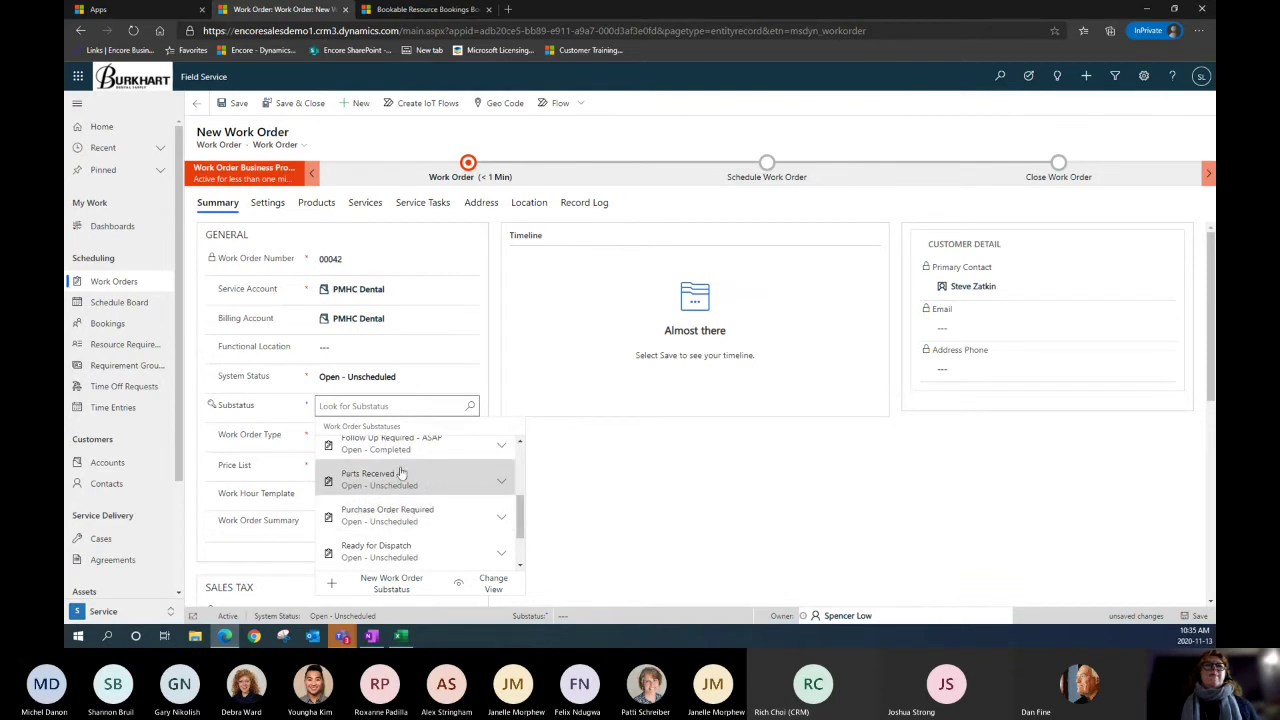
{"action": "left_click", "coordinate": [490, 372]}
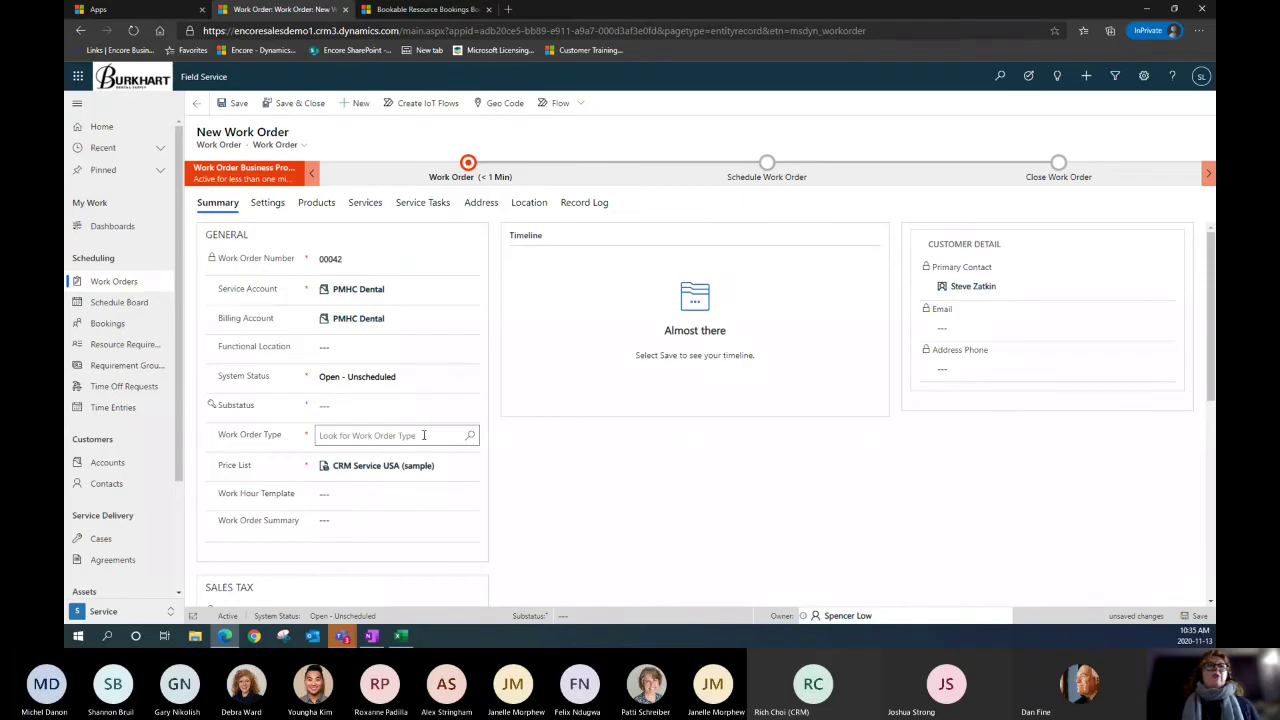
- Set the work order type to Install or replace and the primary incident type to Installation & Repair
{"action": "left_click", "coordinate": [464, 437]}
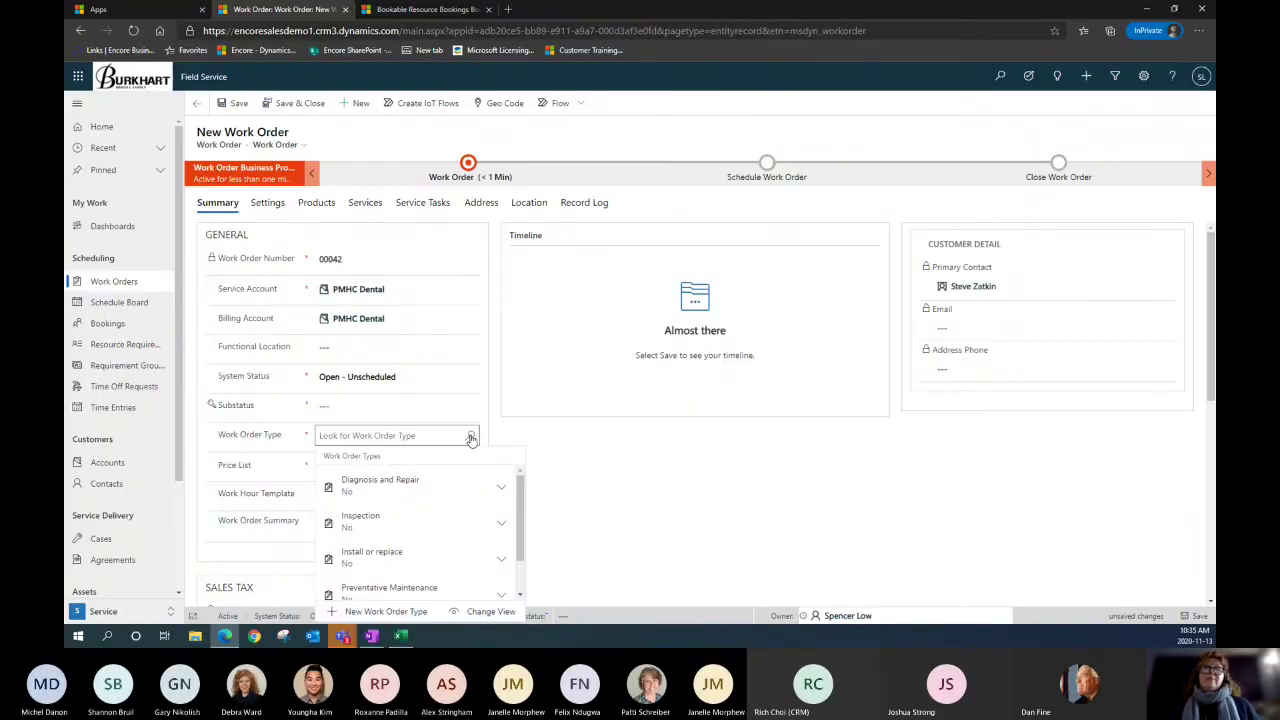
{"action": "left_click", "coordinate": [362, 554]}
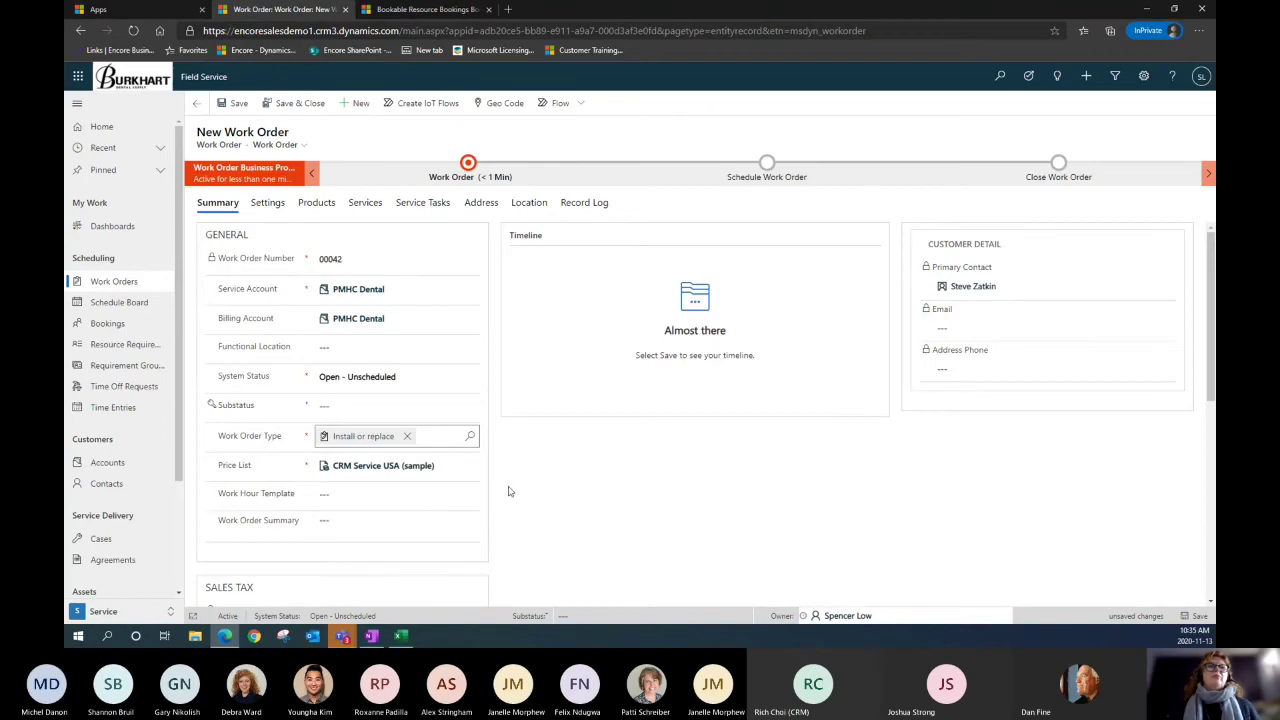
{"action": "scroll", "coordinate": [480, 490], "scroll_direction": "down", "scroll_amount": 2}
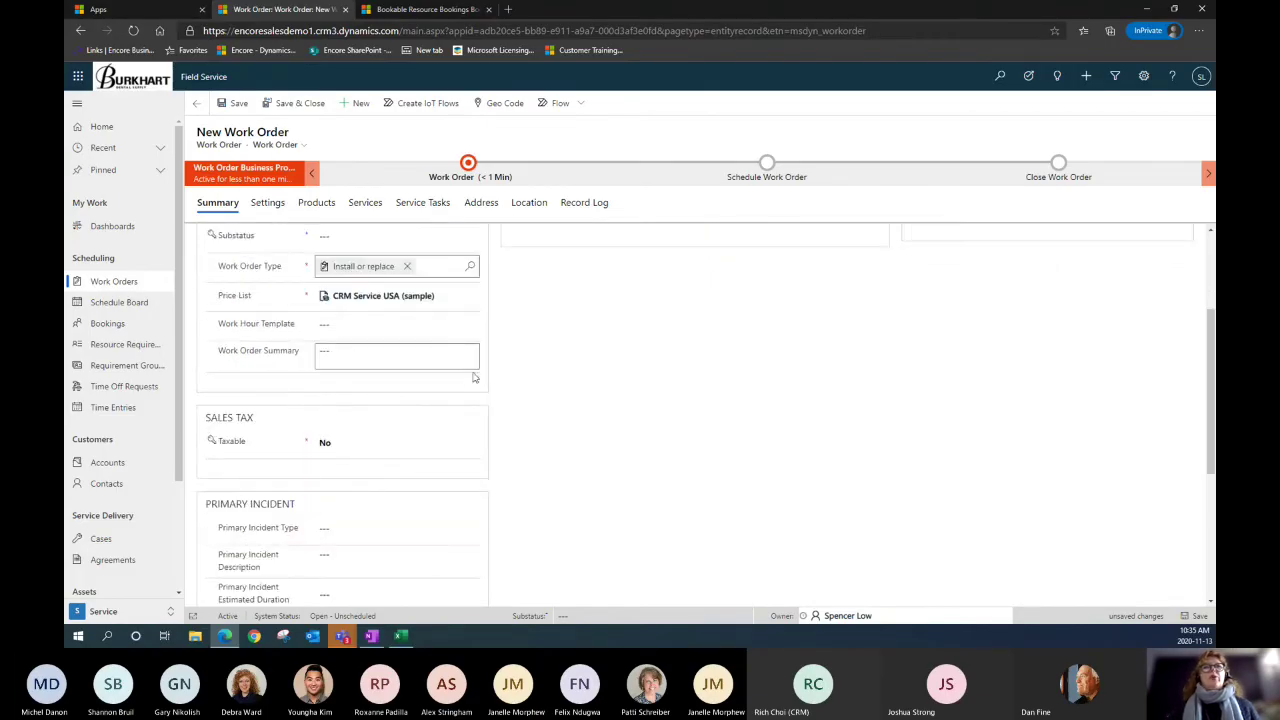
{"action": "scroll", "coordinate": [545, 389], "scroll_direction": "down", "scroll_amount": 2}
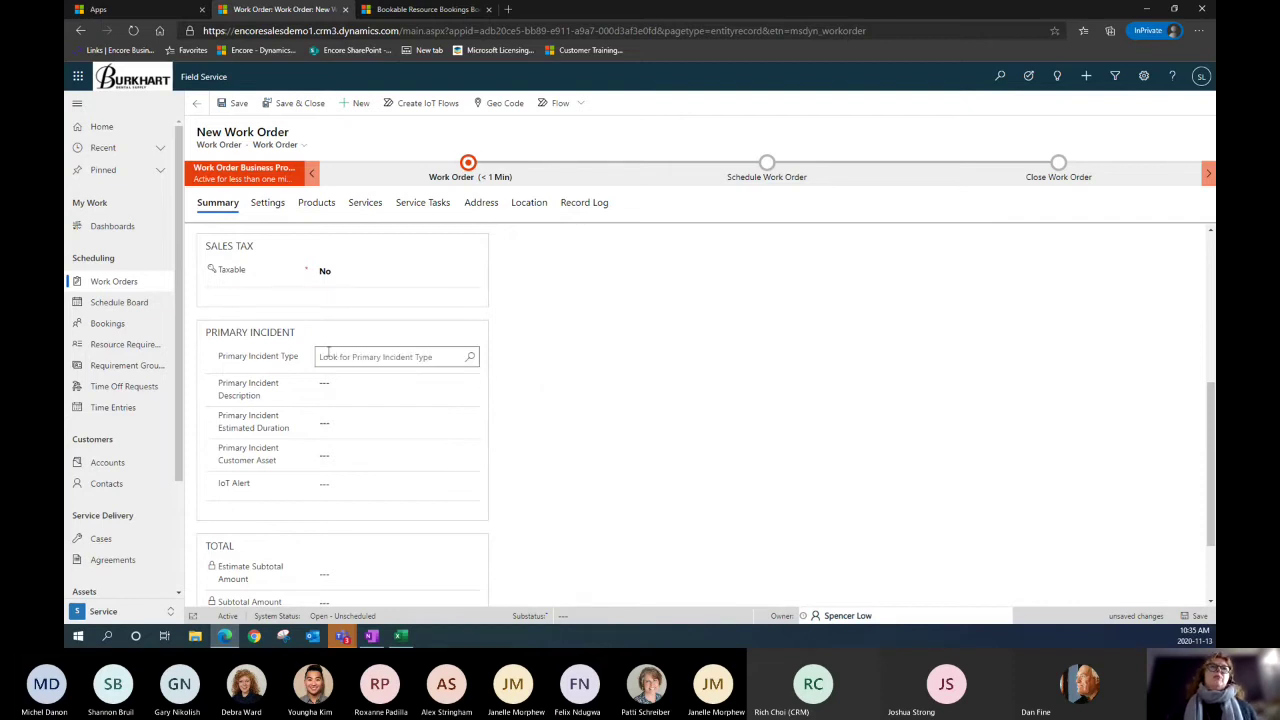
{"action": "left_click", "coordinate": [470, 357]}
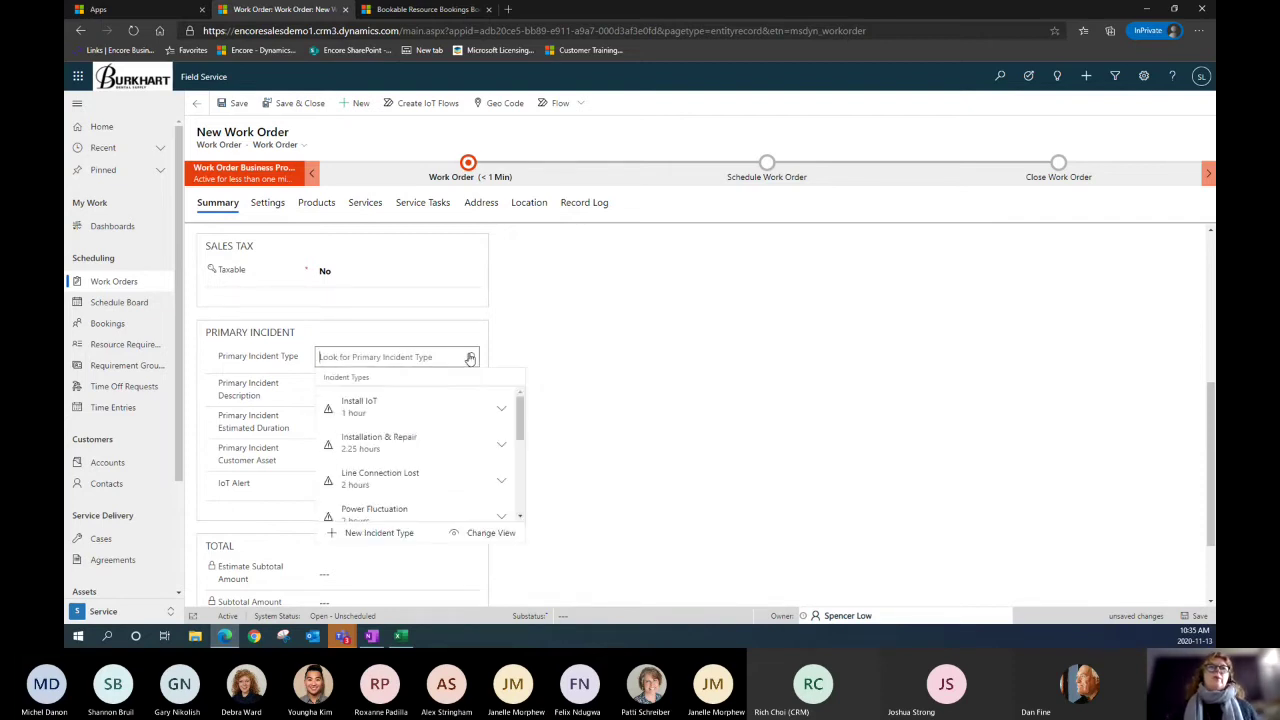
{"action": "left_click", "coordinate": [380, 443]}
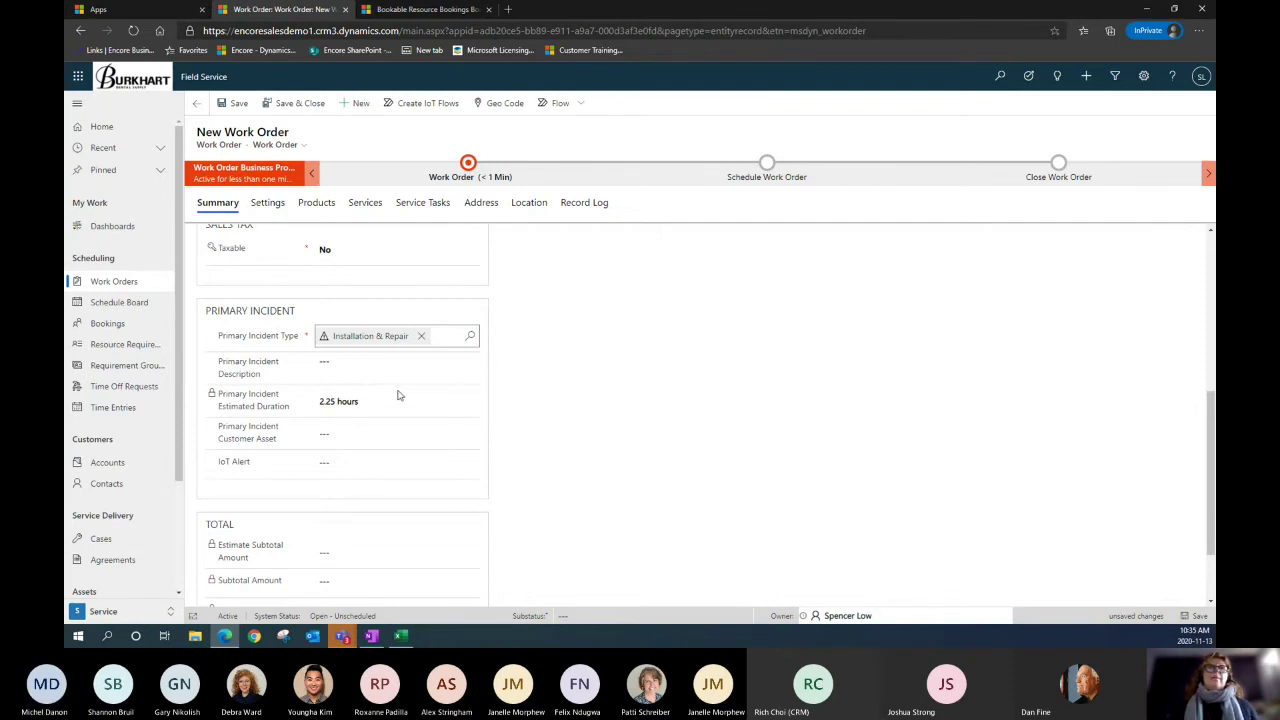
- Save the new work order
{"action": "scroll", "coordinate": [398, 398], "scroll_direction": "down", "scroll_amount": 1}
{"action": "scroll", "coordinate": [523, 391], "scroll_direction": "up", "scroll_amount": 1}
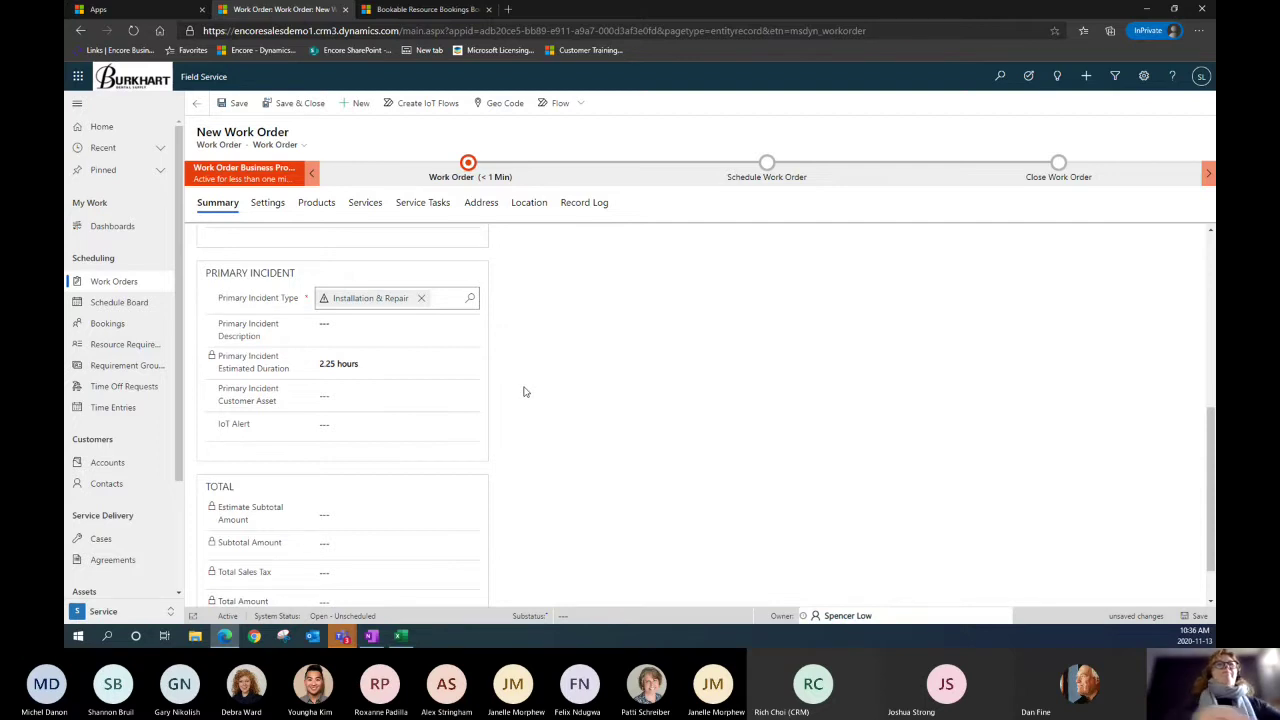
{"action": "left_click", "coordinate": [237, 105]}
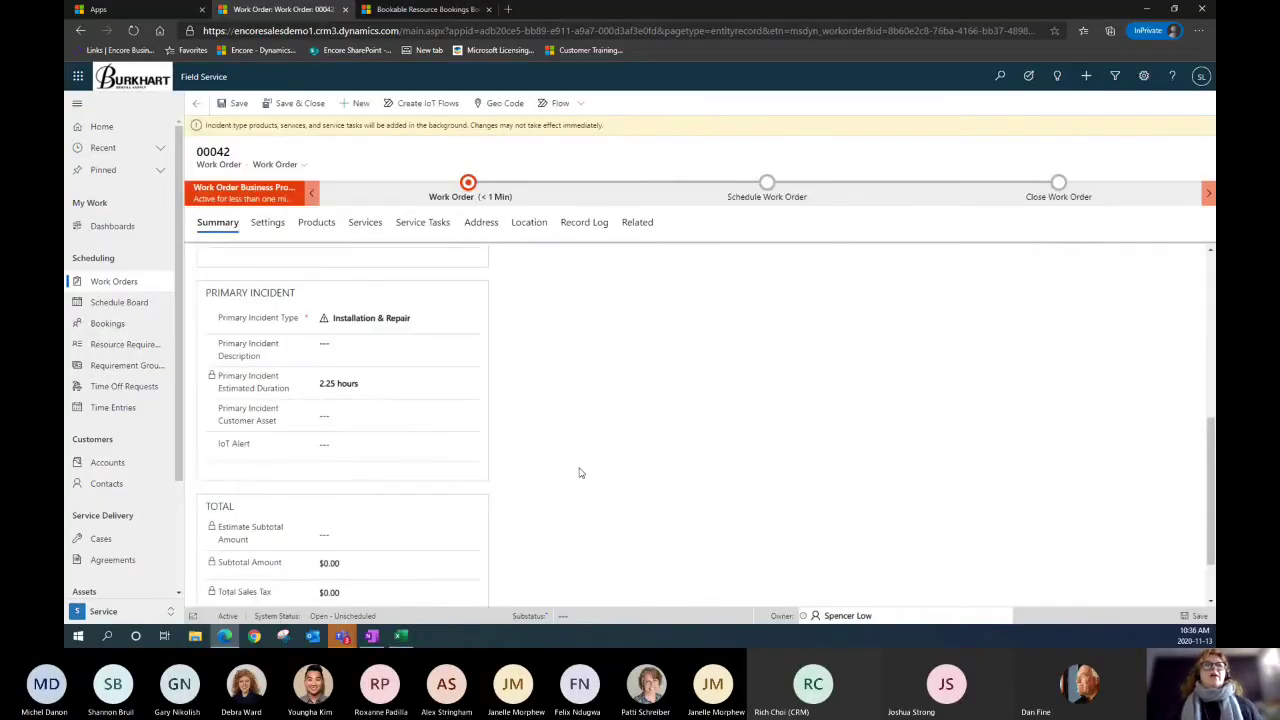
- Add a timeline note to the work order with the file Xray Sensor Repair (1).htm from Downloads attached
{"action": "scroll", "coordinate": [578, 472], "scroll_direction": "up", "scroll_amount": 10}
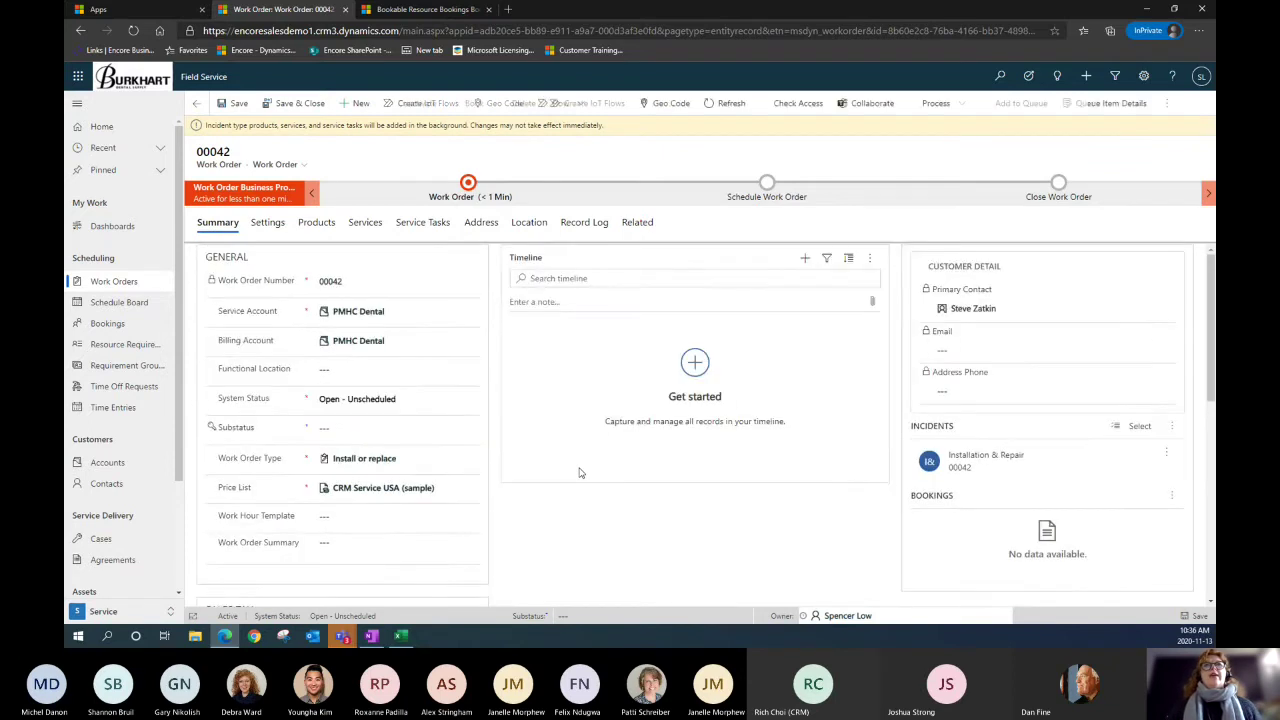
{"action": "left_click", "coordinate": [805, 258]}
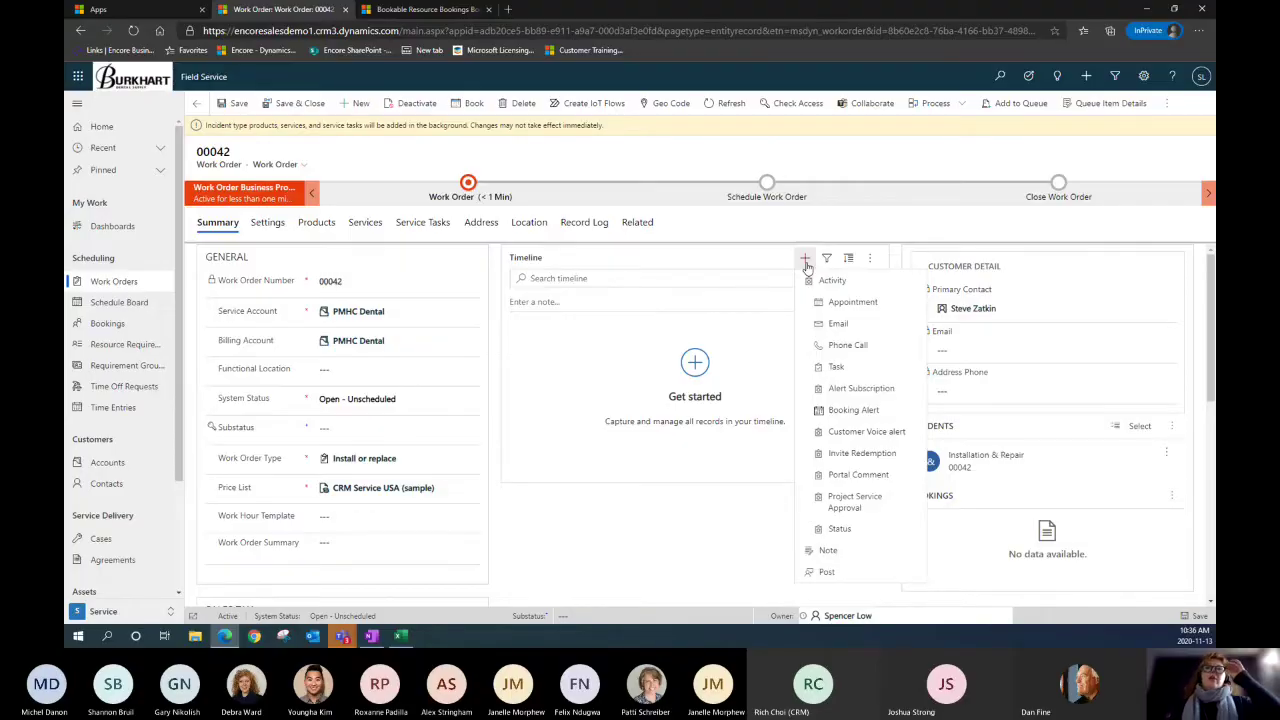
{"action": "left_click", "coordinate": [818, 550]}
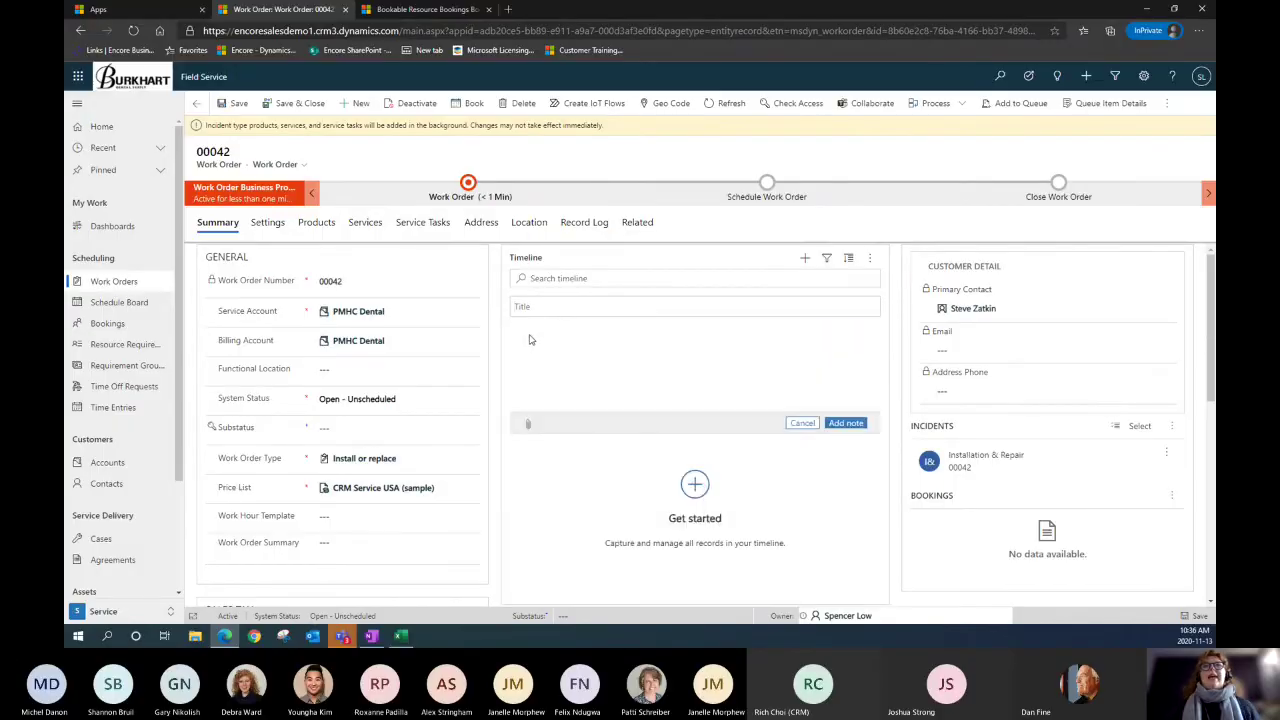
{"action": "left_click", "coordinate": [527, 426]}
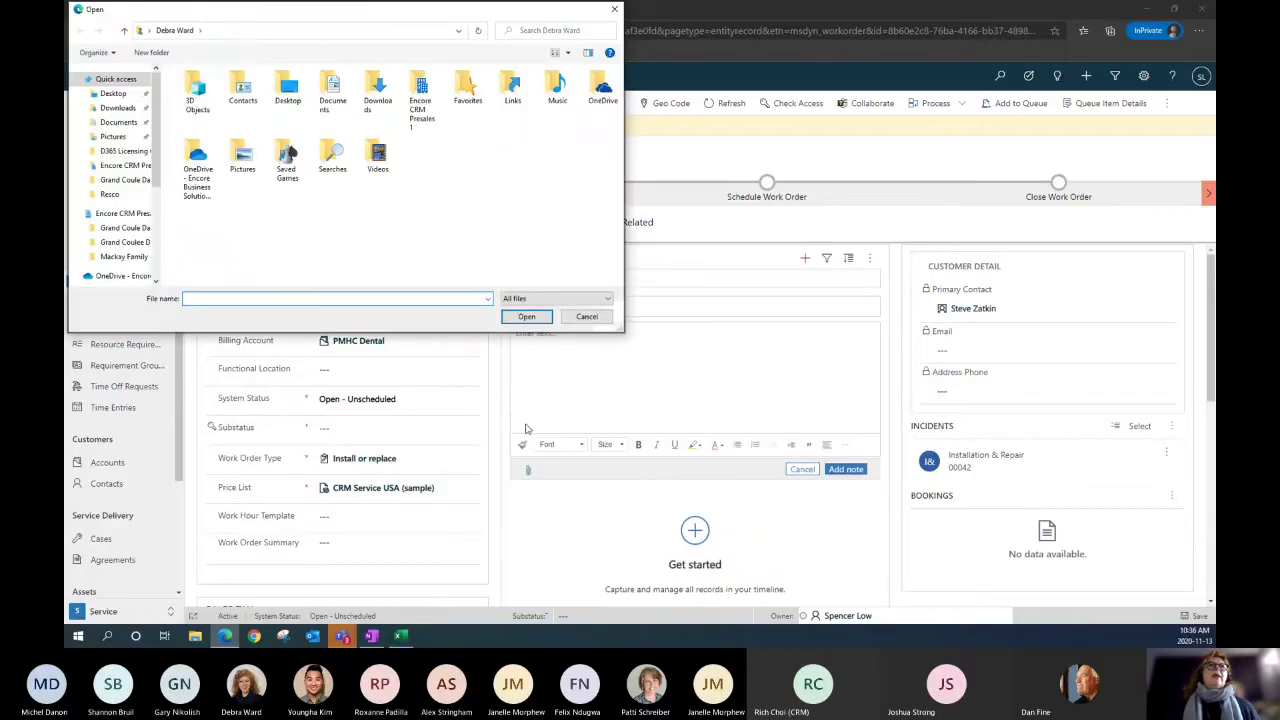
{"action": "left_click", "coordinate": [117, 108]}
{"action": "left_click", "coordinate": [214, 106]}
{"action": "left_click", "coordinate": [527, 316]}
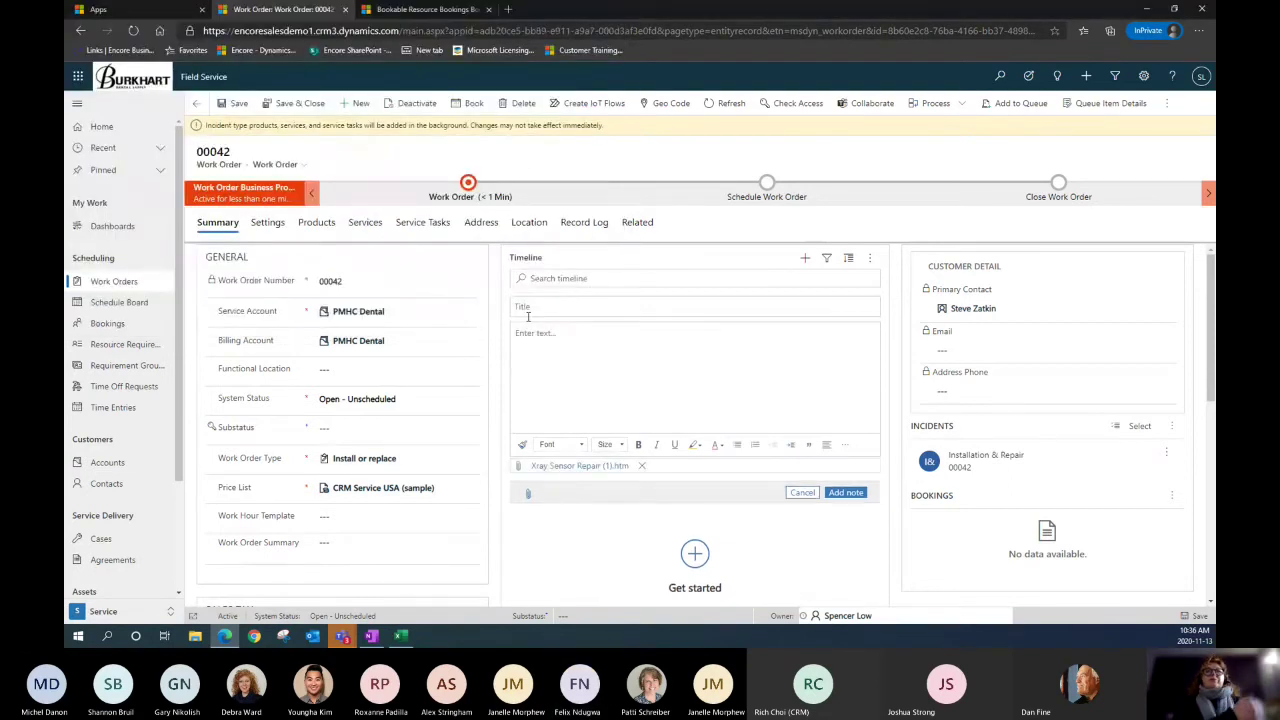
{"action": "left_click", "coordinate": [845, 493]}
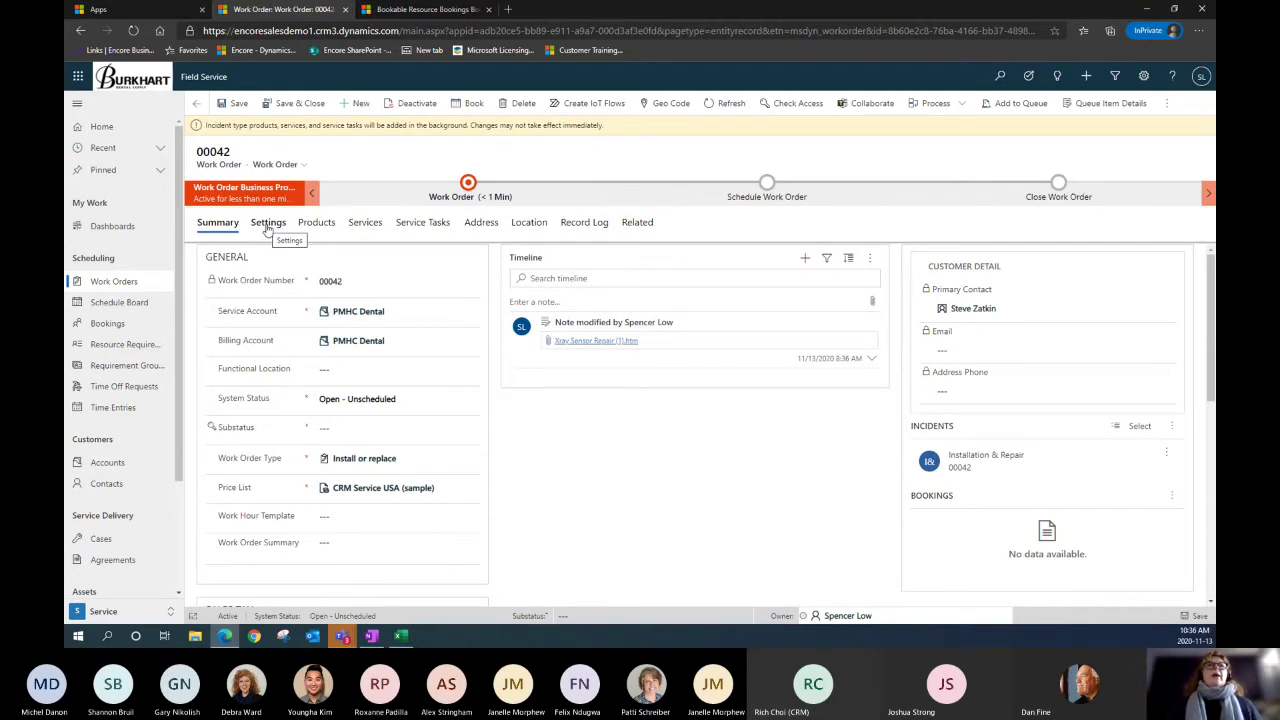
- Check the required fields in the Work Order stage of the business process flow
{"action": "left_click", "coordinate": [465, 203]}
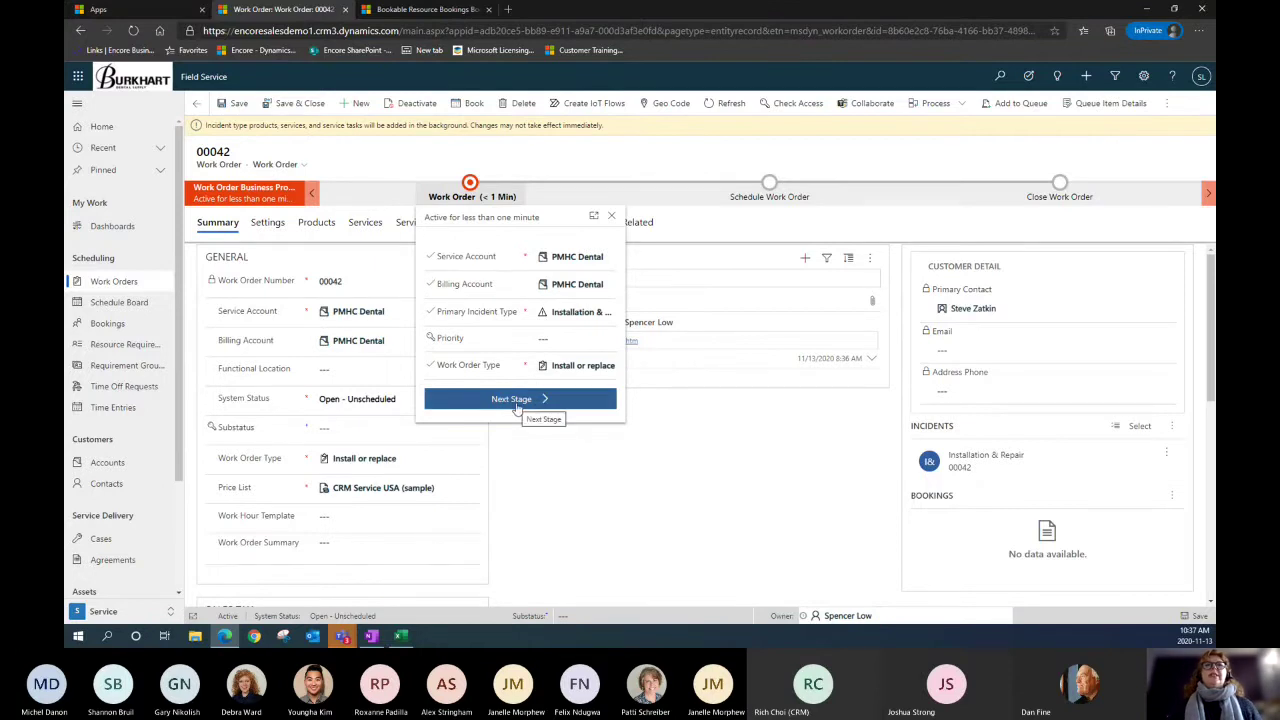
{"action": "left_click", "coordinate": [743, 224]}
- Set the work order's Time From Promised to 11/13/2020 5:00 PM and the Time To Promised date to 11/13/2020
{"action": "left_click", "coordinate": [268, 224]}
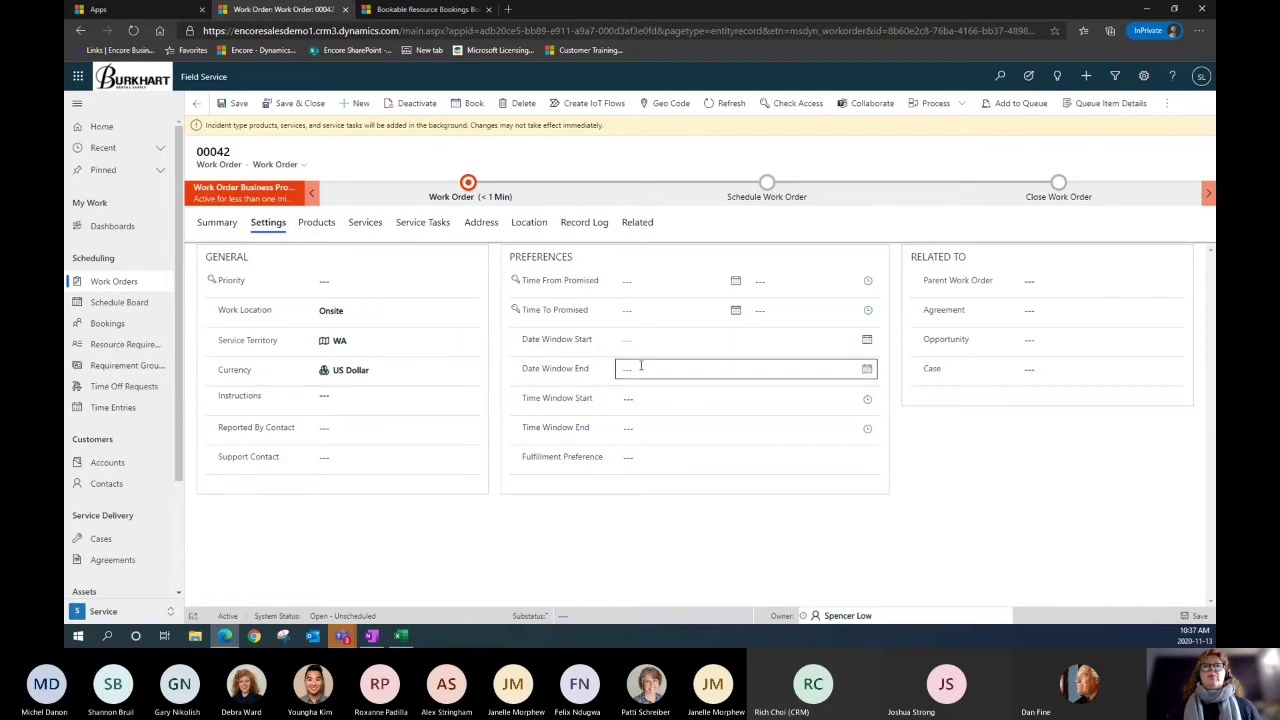
{"action": "left_click", "coordinate": [735, 281]}
{"action": "left_click", "coordinate": [716, 374]}
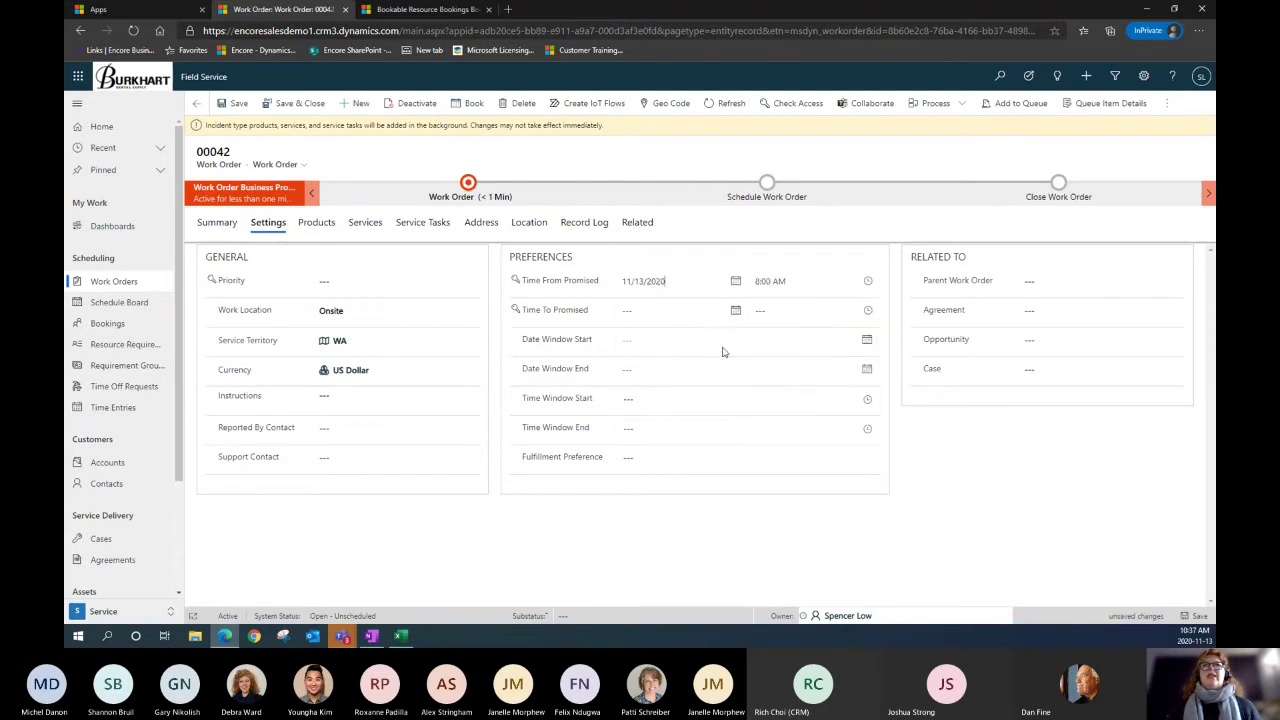
{"action": "left_click", "coordinate": [867, 281]}
{"action": "left_click_drag", "start_coordinate": [871, 333], "coordinate": [871, 382]}
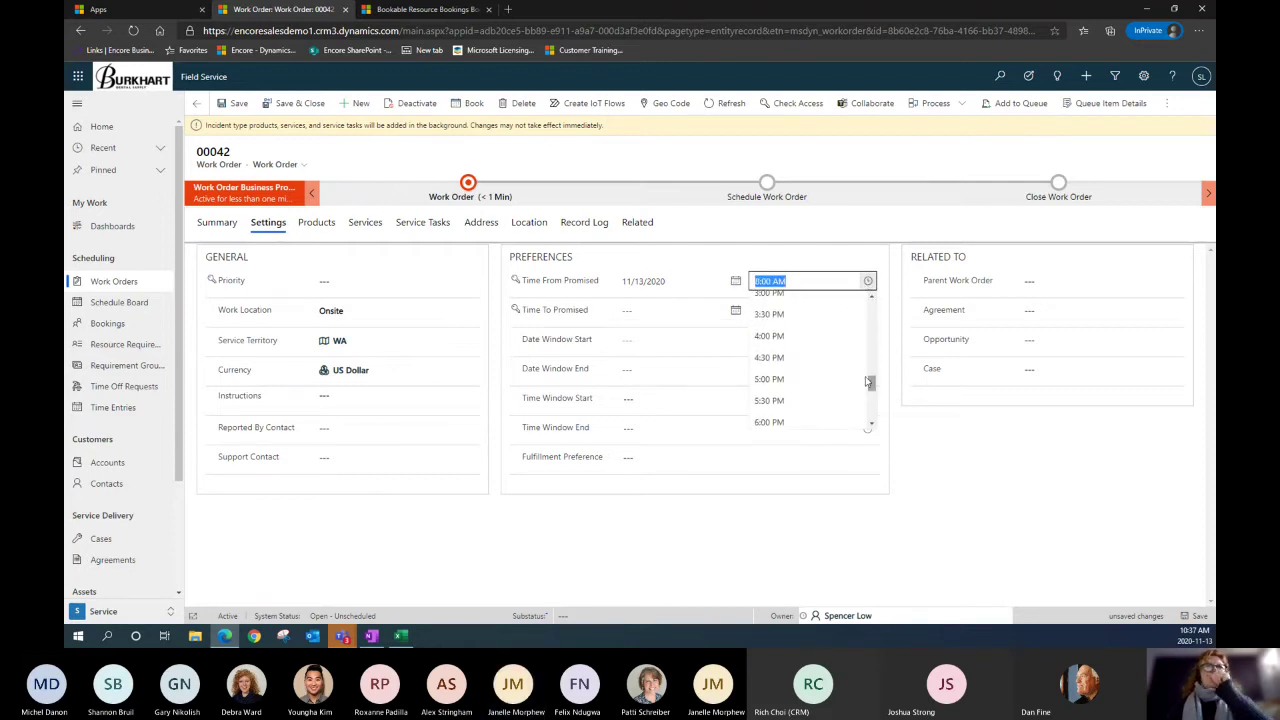
{"action": "left_click", "coordinate": [808, 380]}
{"action": "left_click", "coordinate": [735, 311]}
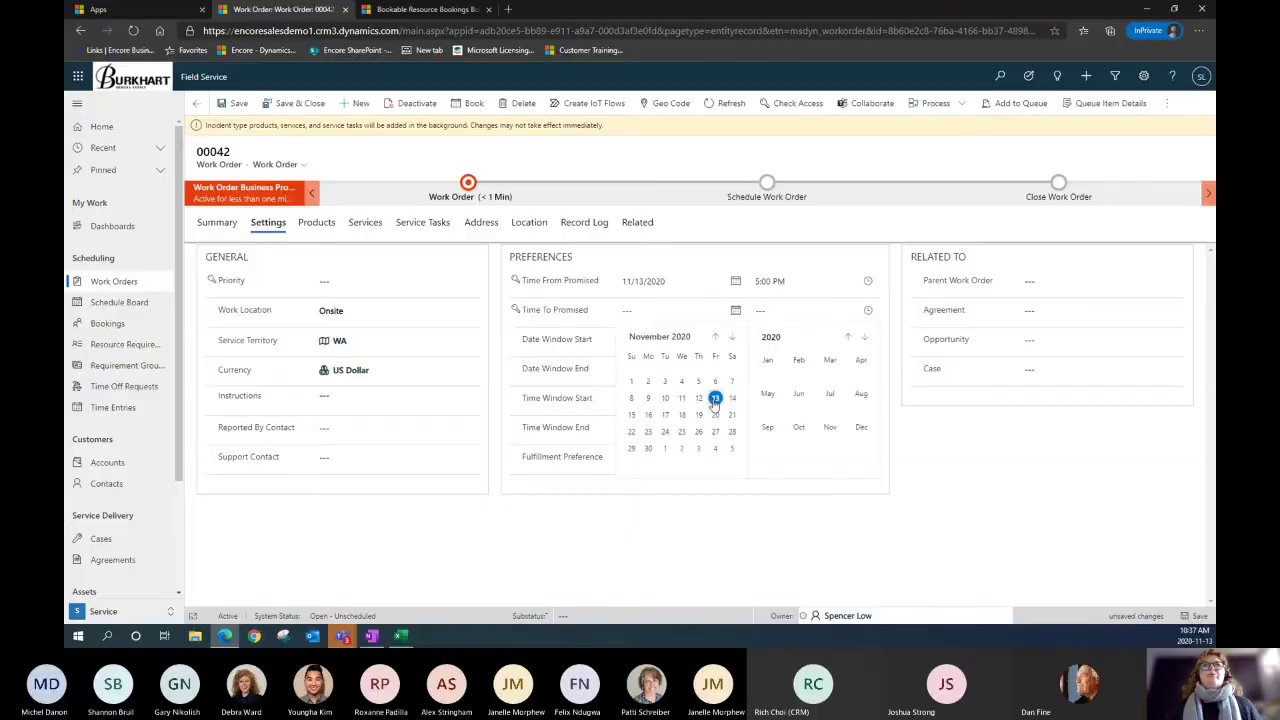
{"action": "left_click", "coordinate": [715, 394]}
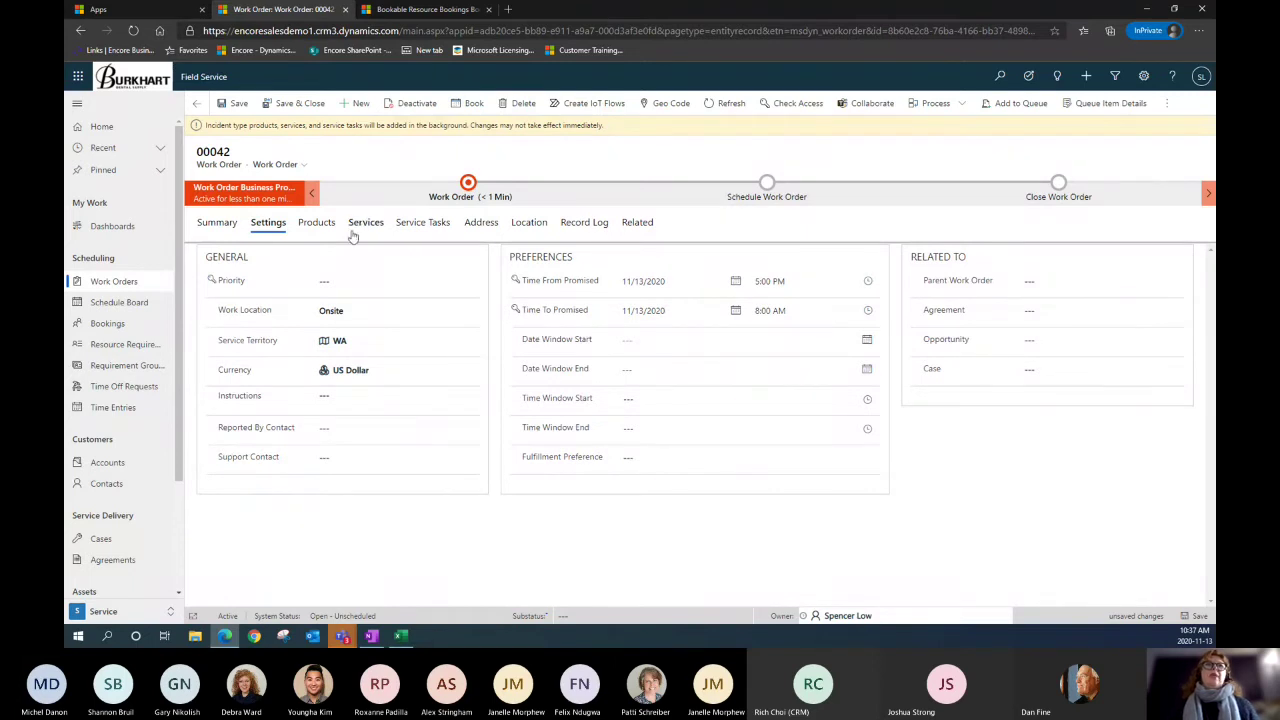
- Review the products, services and service tasks attached to the work order
{"action": "left_click", "coordinate": [318, 223]}
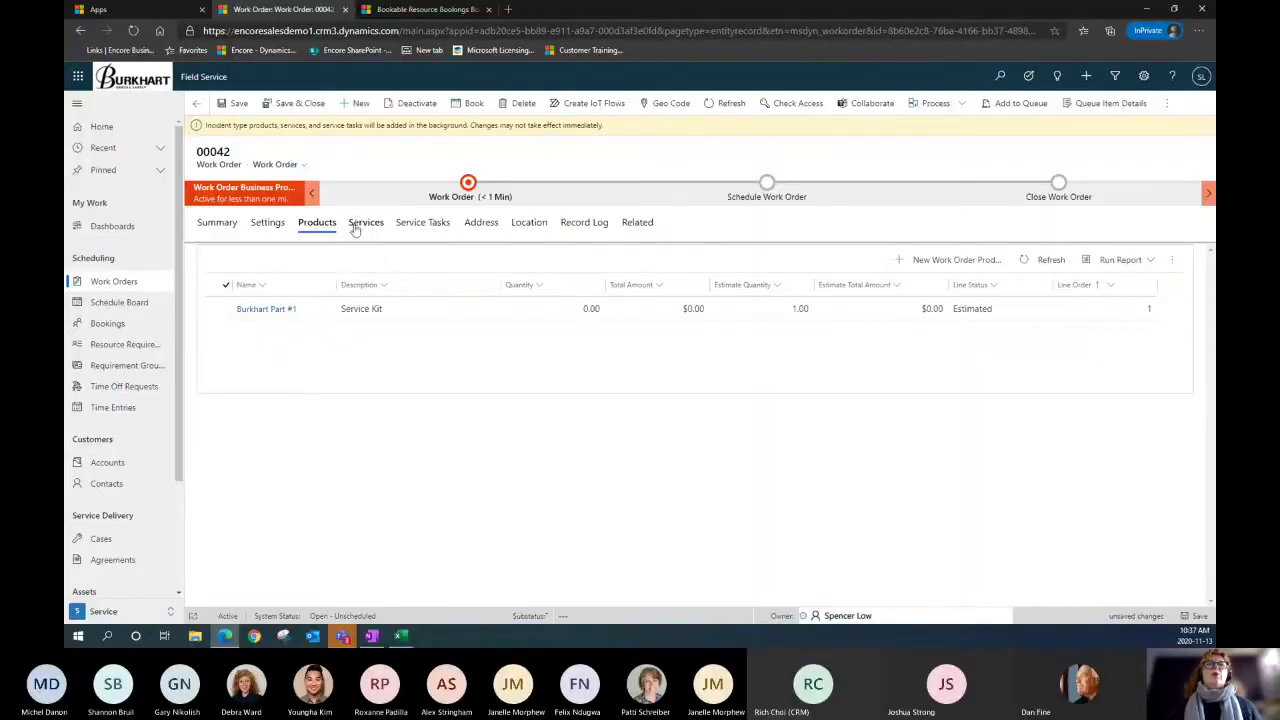
{"action": "left_click", "coordinate": [366, 224]}
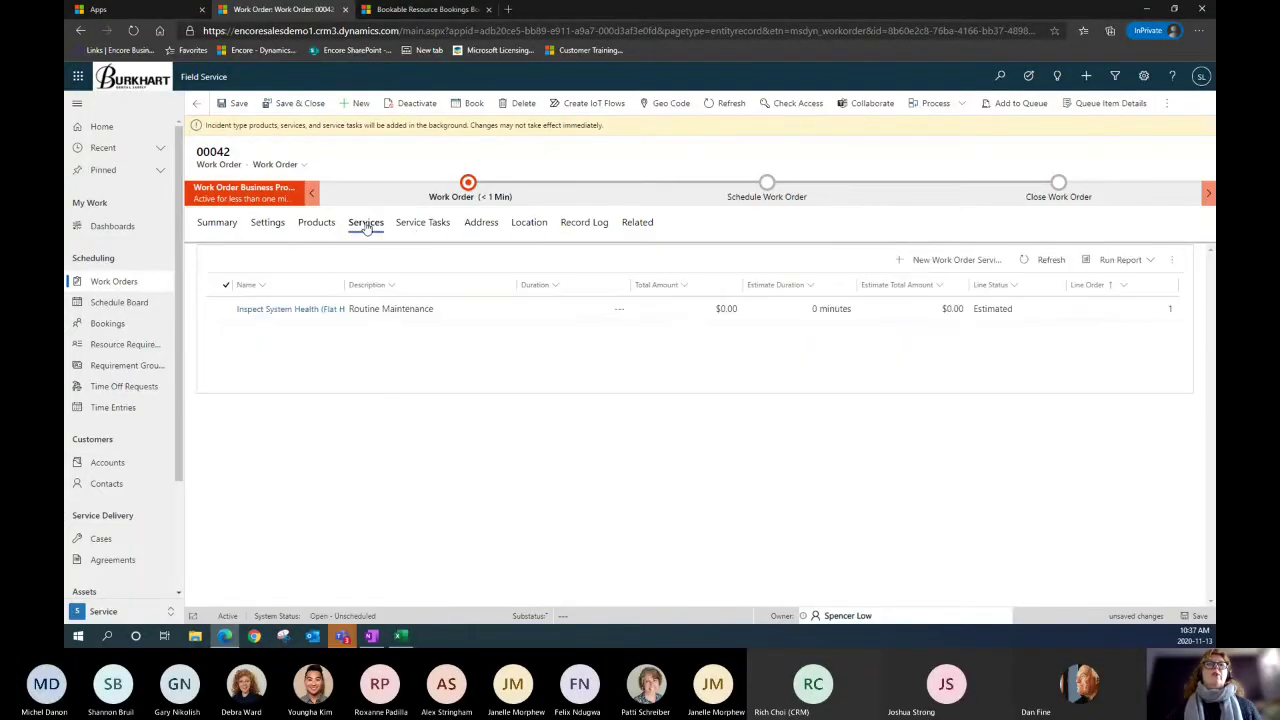
{"action": "left_click", "coordinate": [419, 226]}
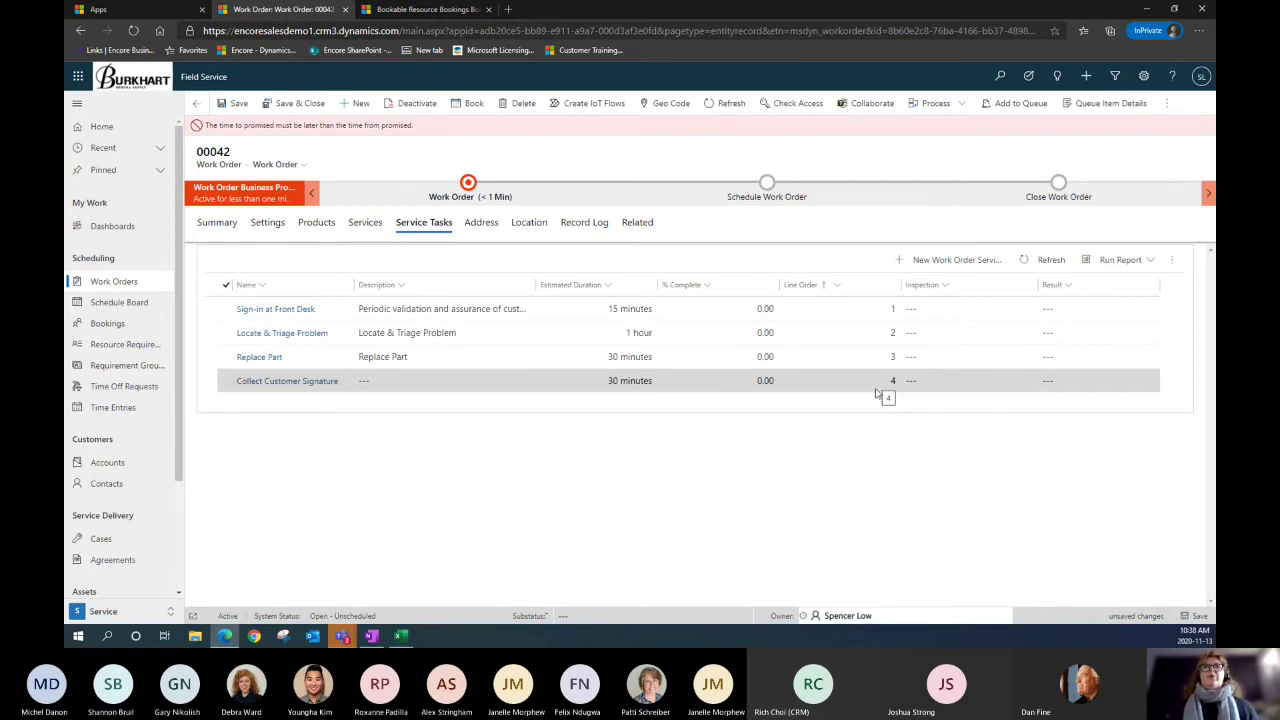
- Review the resource preferences related to the work order and return to its summary
{"action": "left_click", "coordinate": [636, 223]}
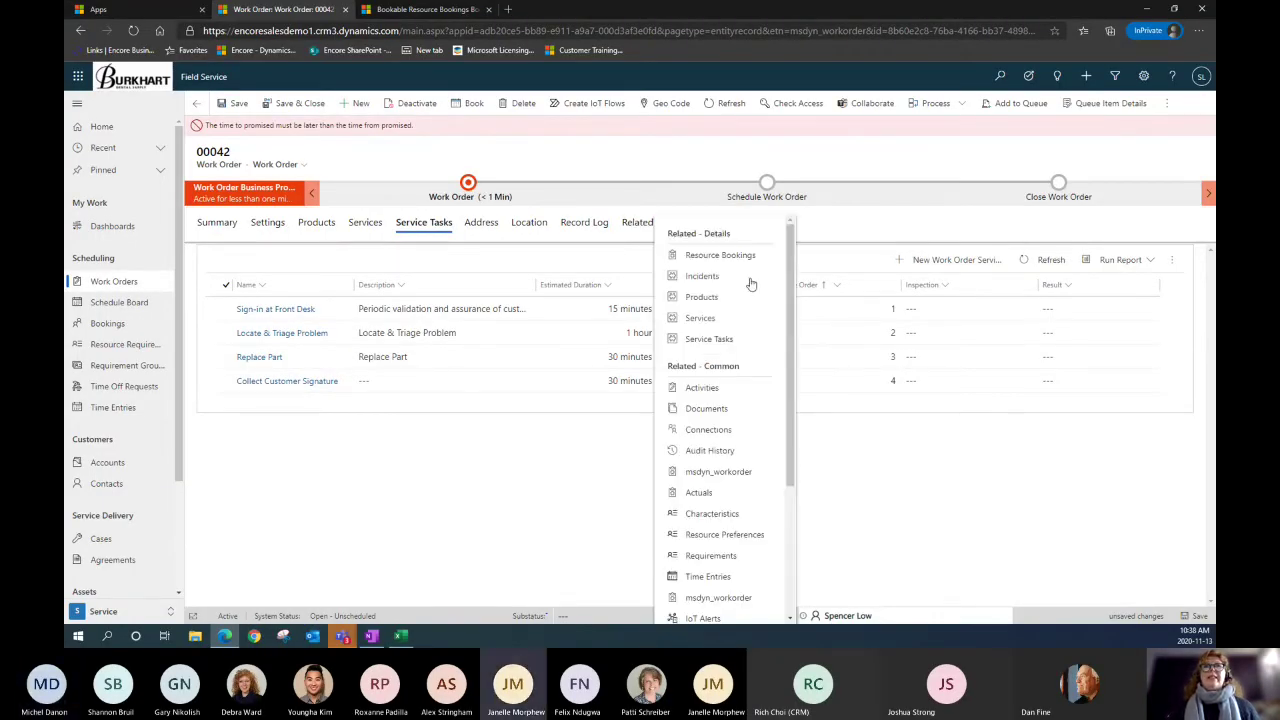
{"action": "scroll", "coordinate": [743, 390], "scroll_direction": "down", "scroll_amount": 3}
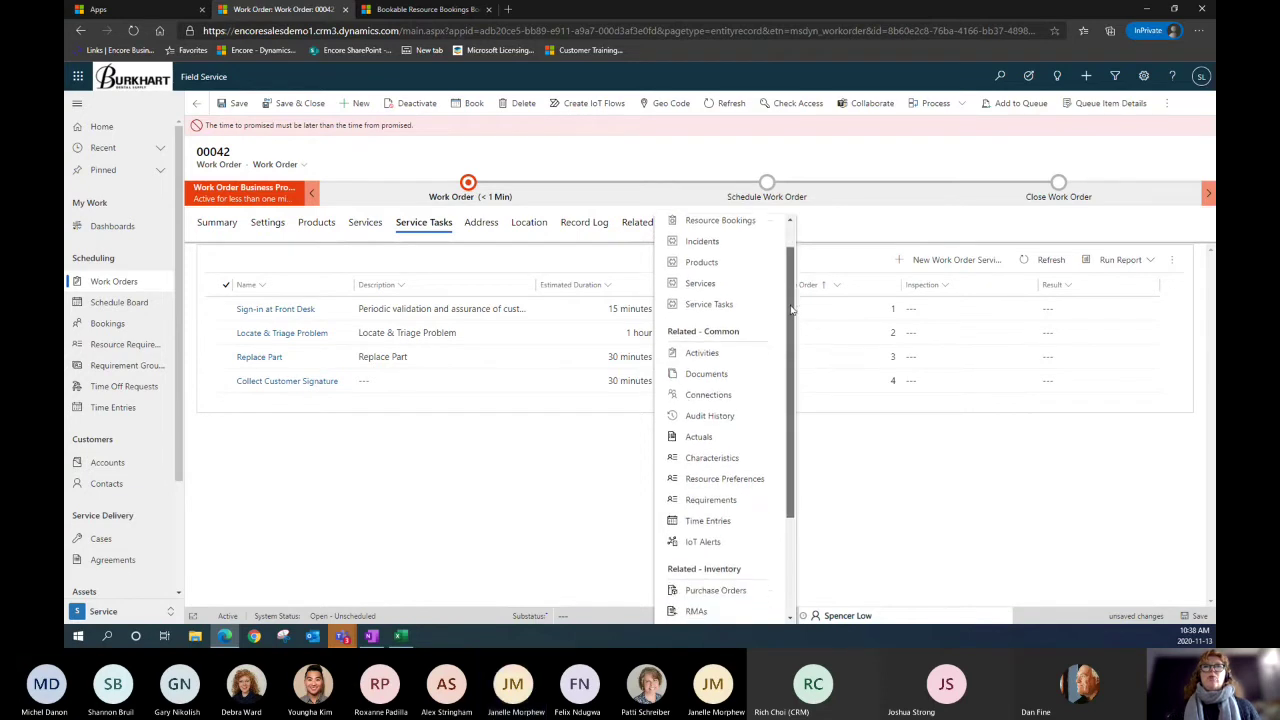
{"action": "left_click", "coordinate": [725, 402]}
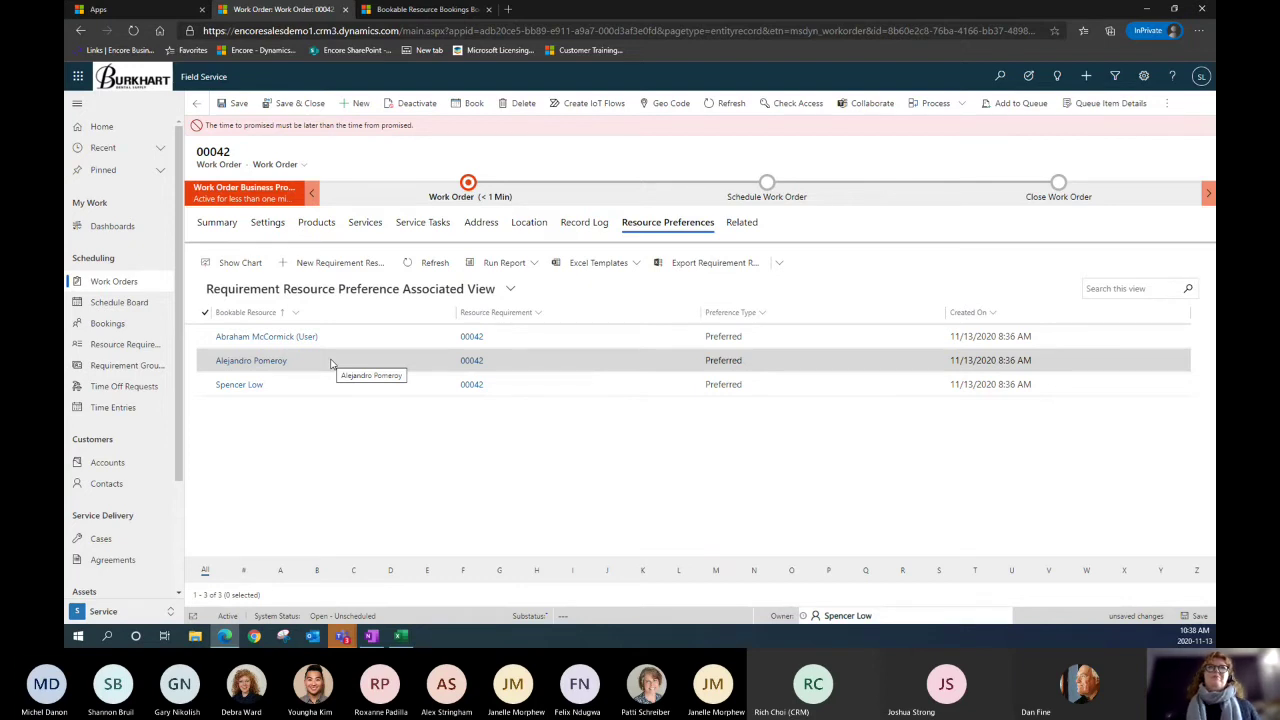
{"action": "left_click", "coordinate": [220, 224]}
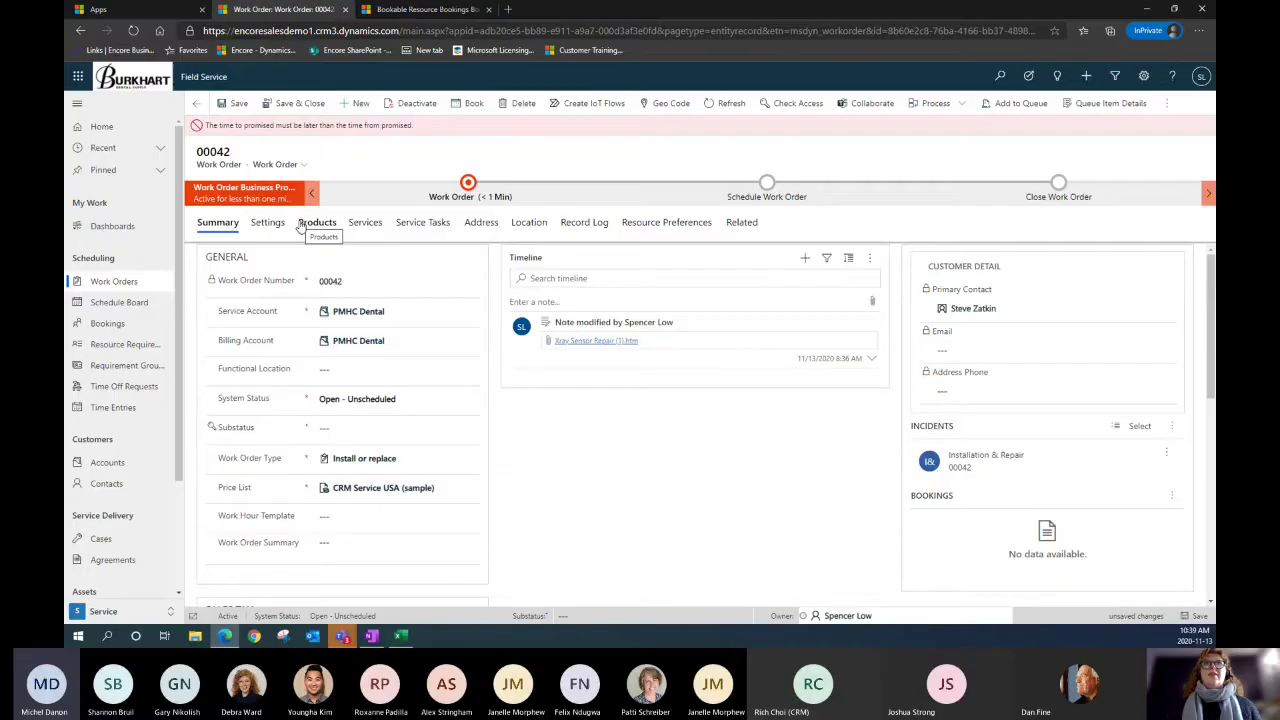
- Try to advance the work order to the next process stage, and to save its changes while leaving for the schedule board
{"action": "left_click", "coordinate": [465, 198]}
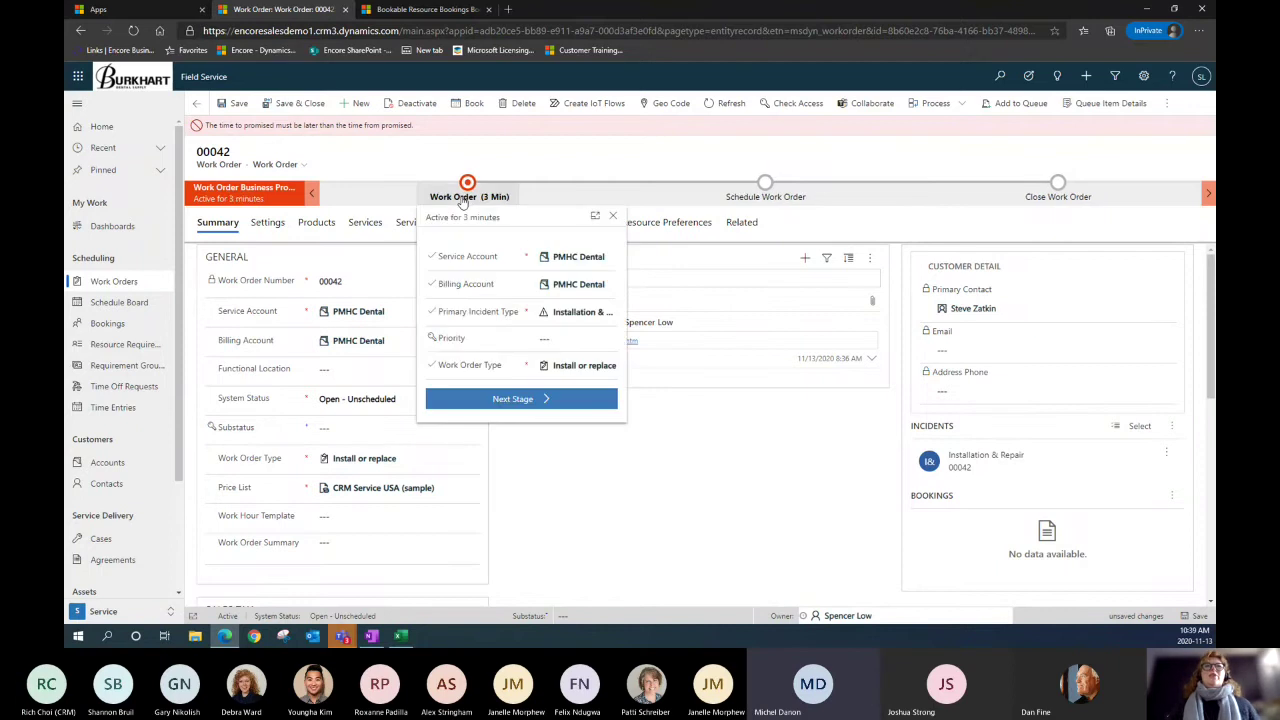
{"action": "left_click", "coordinate": [528, 398]}
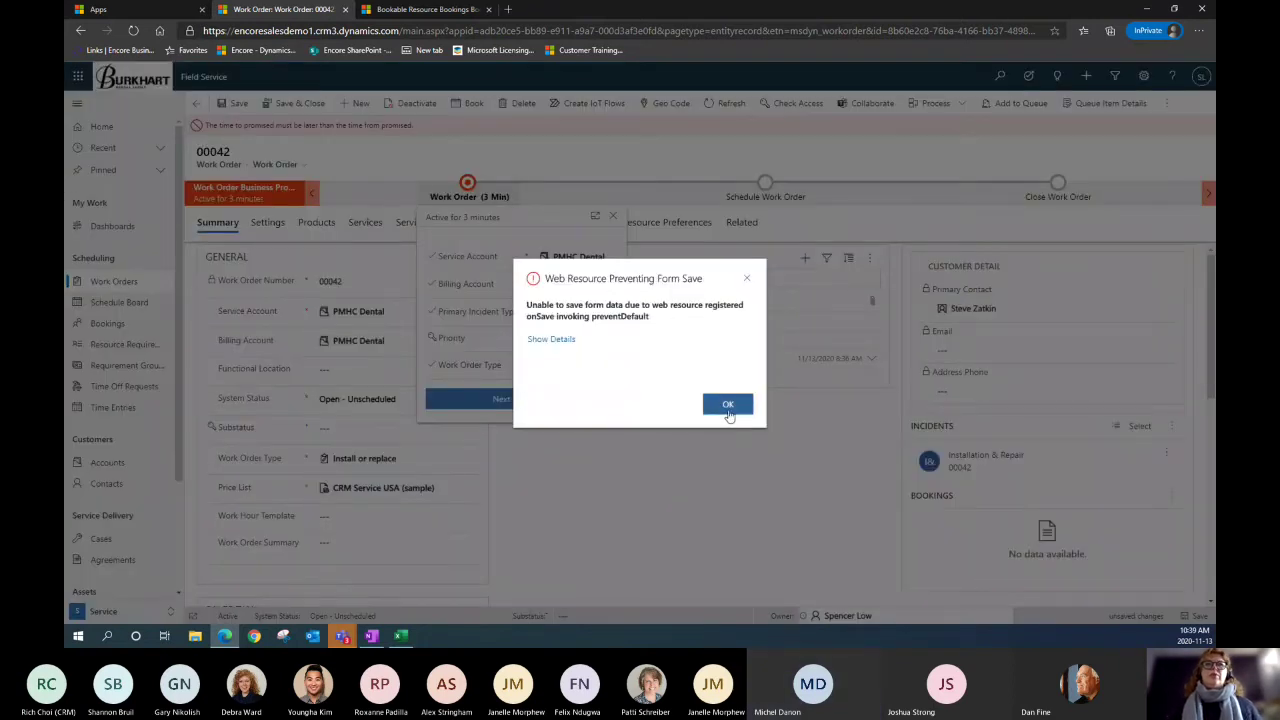
{"action": "left_click", "coordinate": [728, 410]}
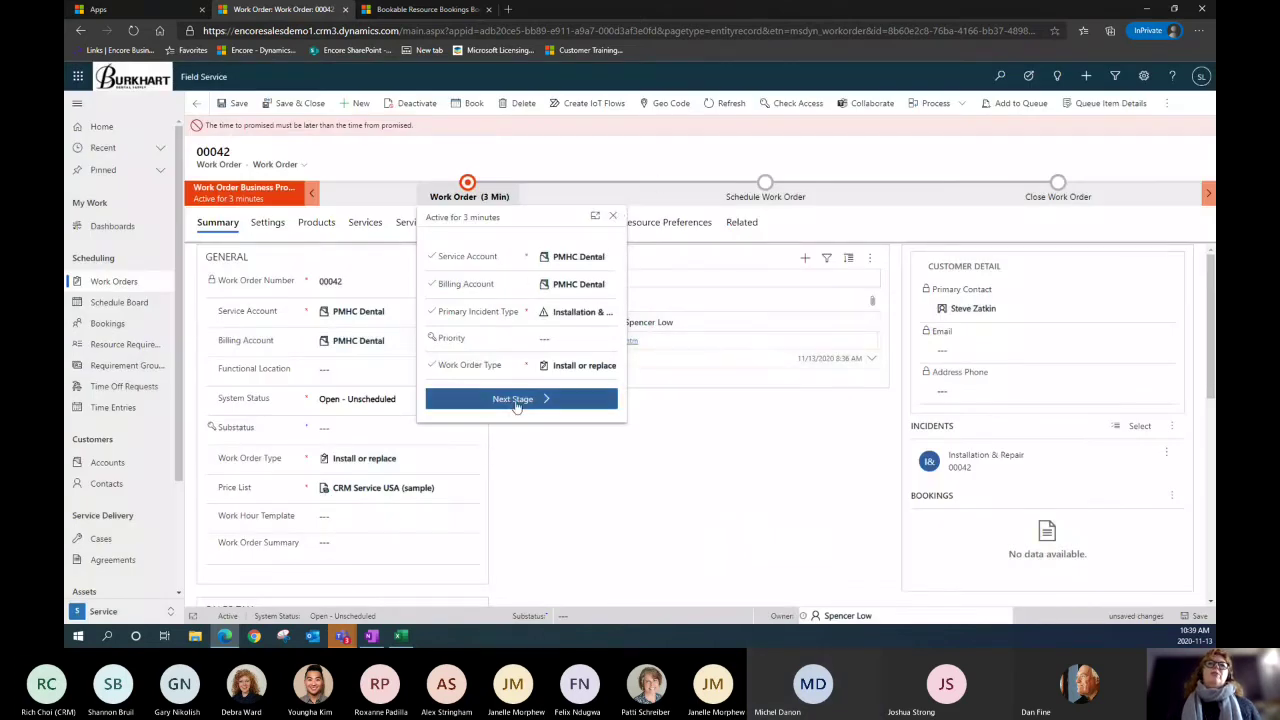
{"action": "left_click", "coordinate": [613, 217]}
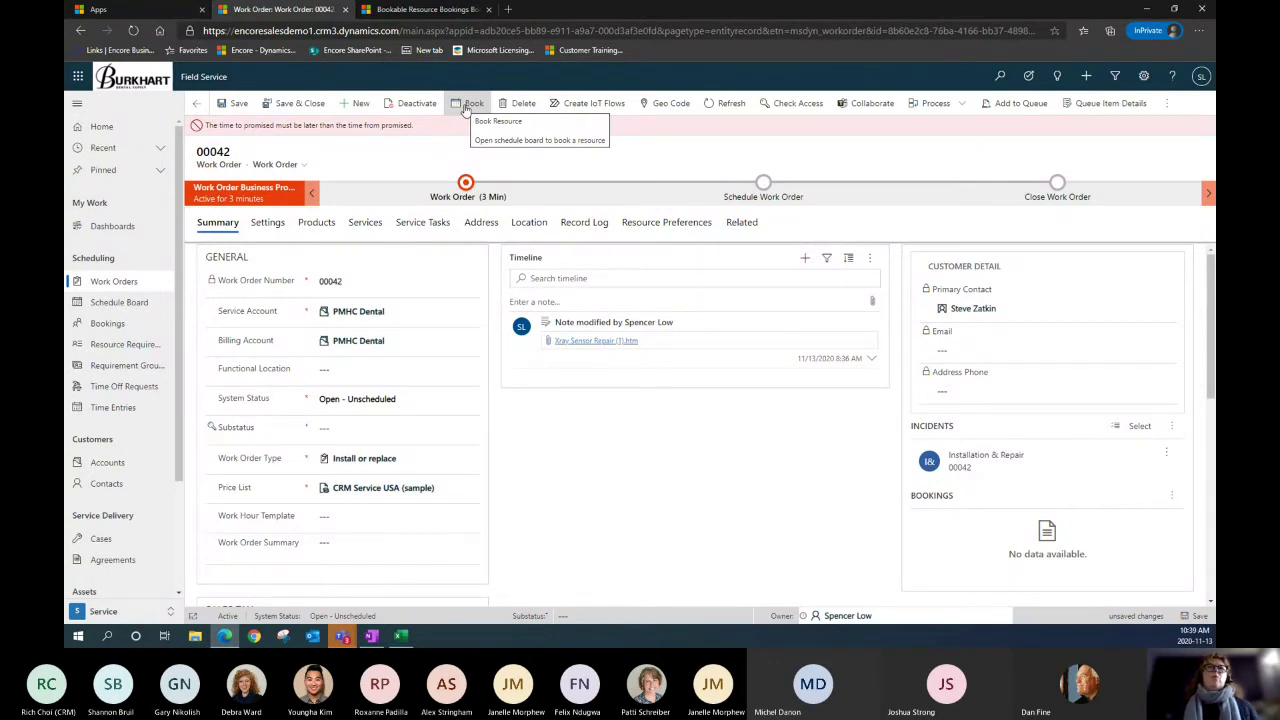
{"action": "left_click", "coordinate": [121, 301]}
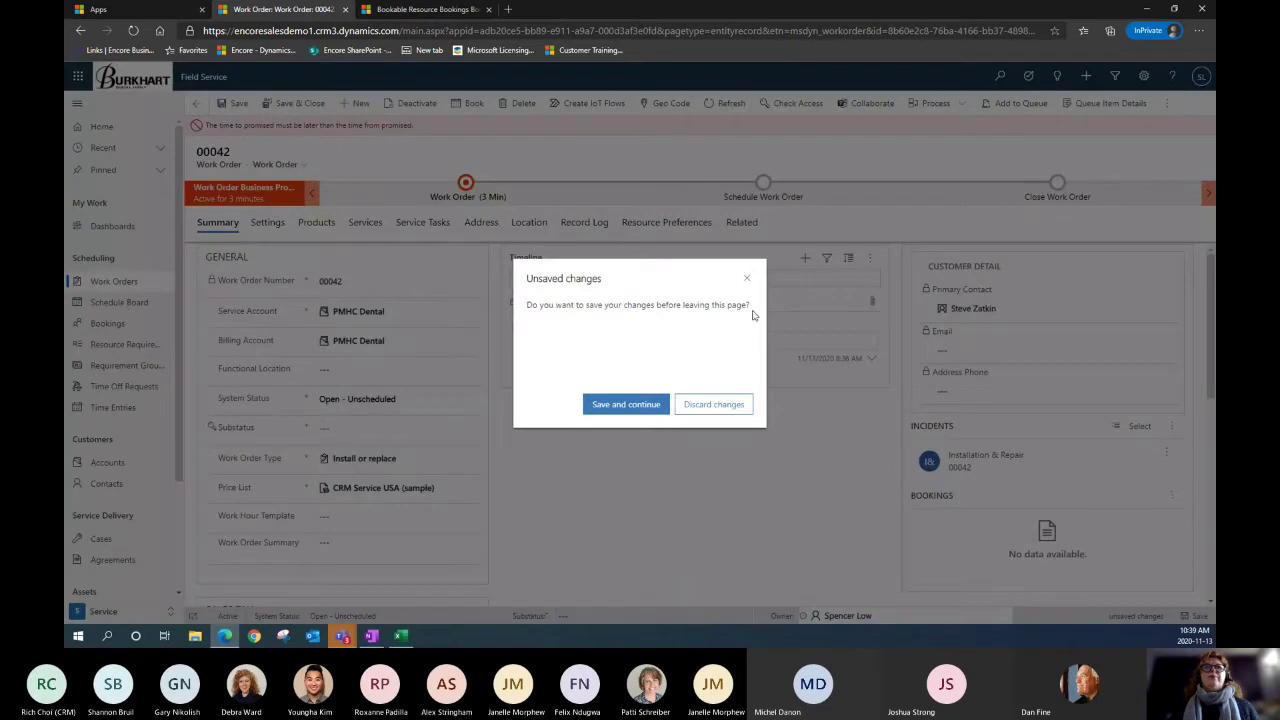
{"action": "left_click", "coordinate": [624, 404]}
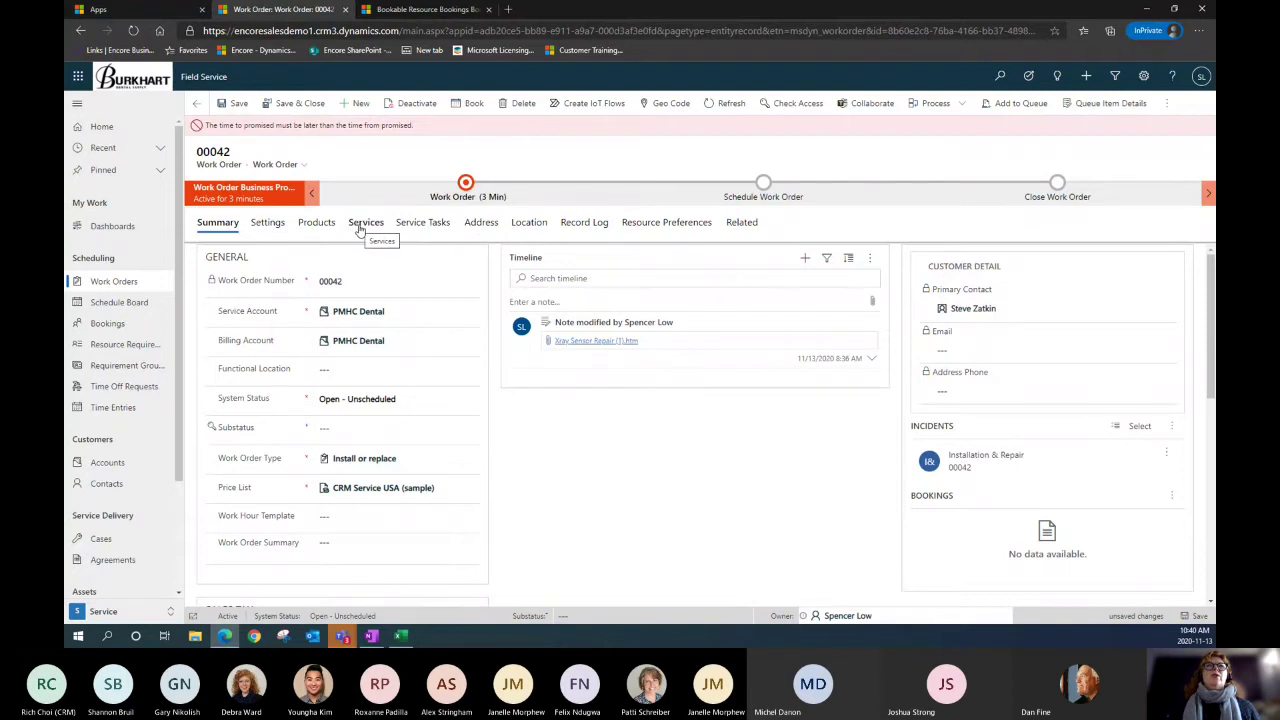
- Set the work order's Time To Promised to 8:00 PM in its settings, and save and close the record
{"action": "left_click", "coordinate": [267, 224]}
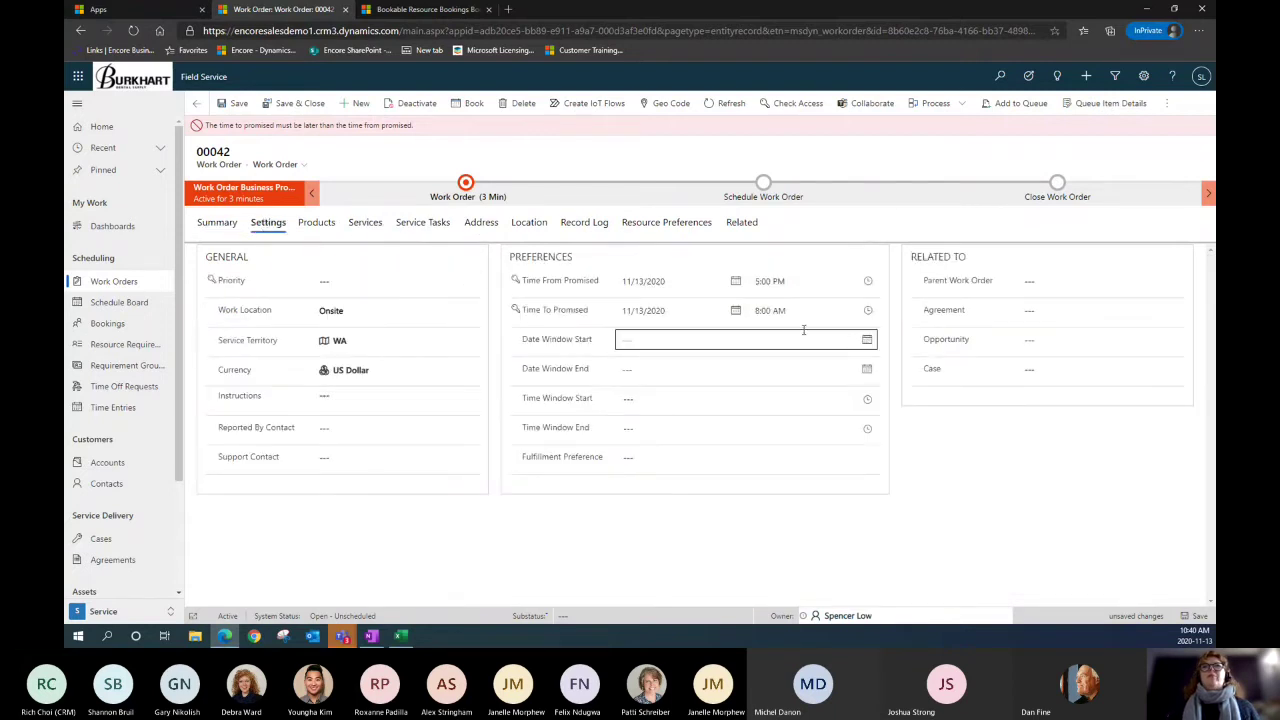
{"action": "left_click", "coordinate": [867, 310]}
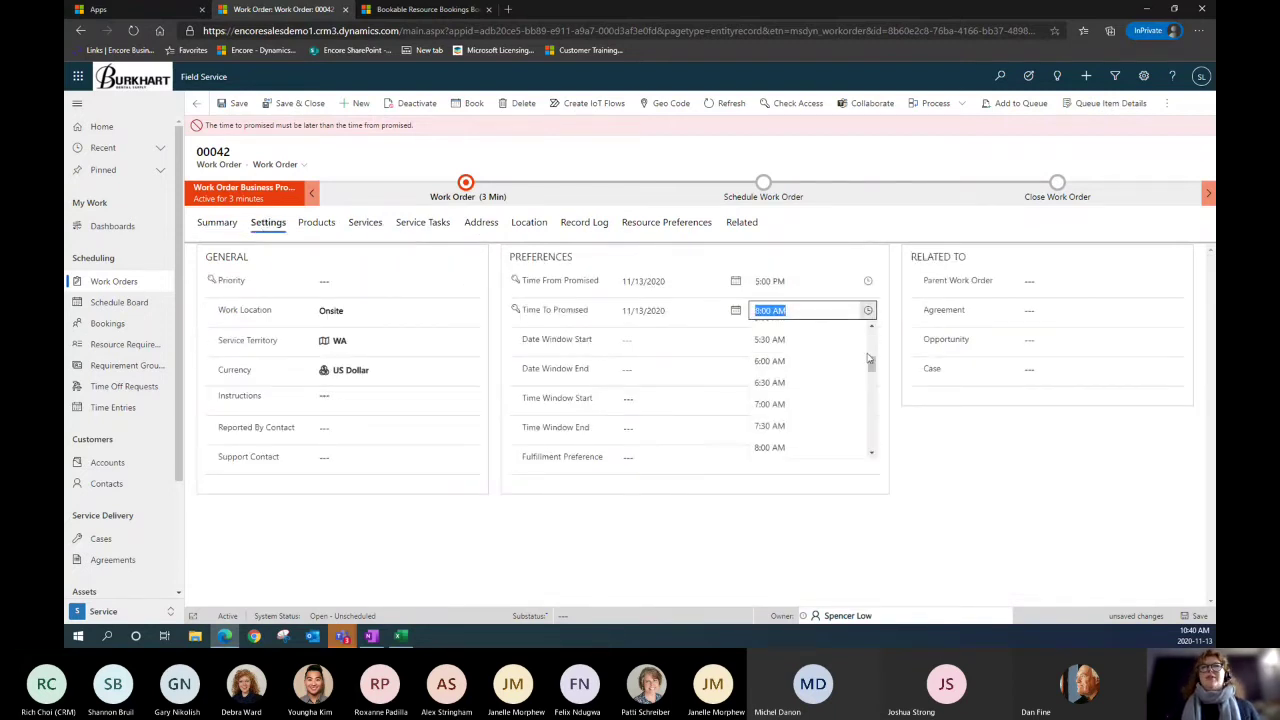
{"action": "left_click_drag", "start_coordinate": [871, 371], "coordinate": [870, 431]}
{"action": "left_click", "coordinate": [800, 396]}
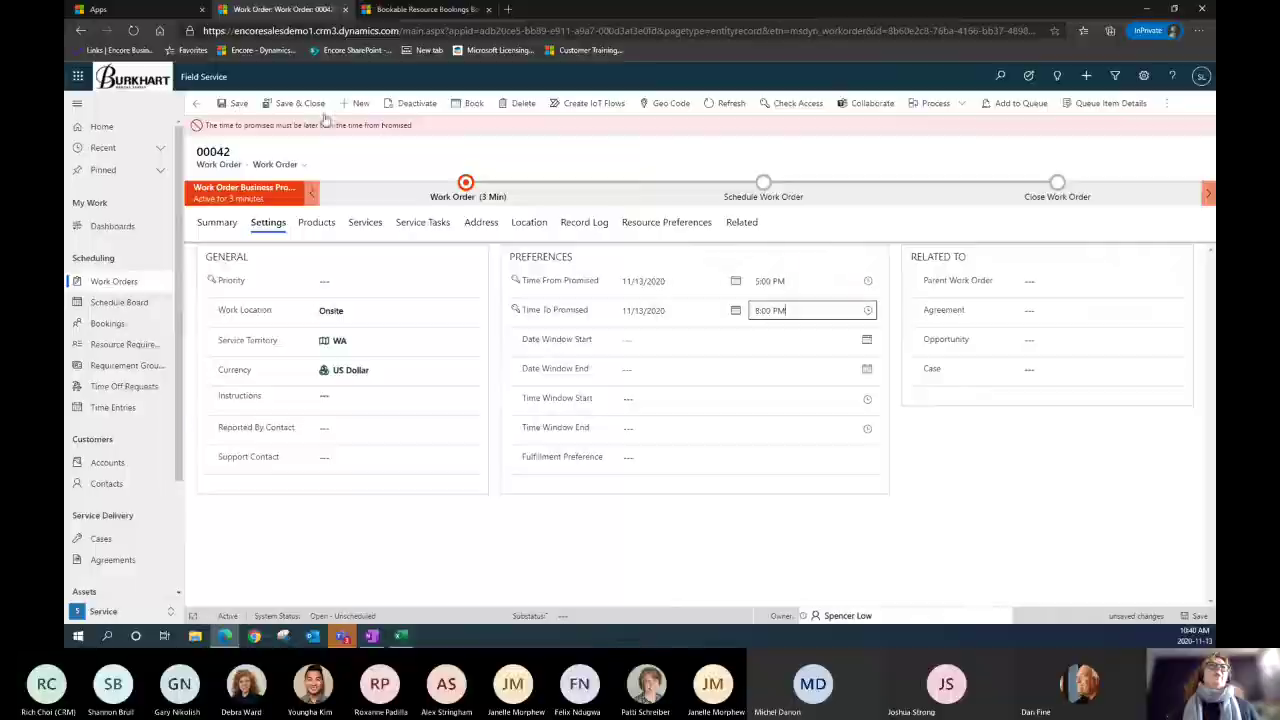
{"action": "left_click", "coordinate": [296, 106]}
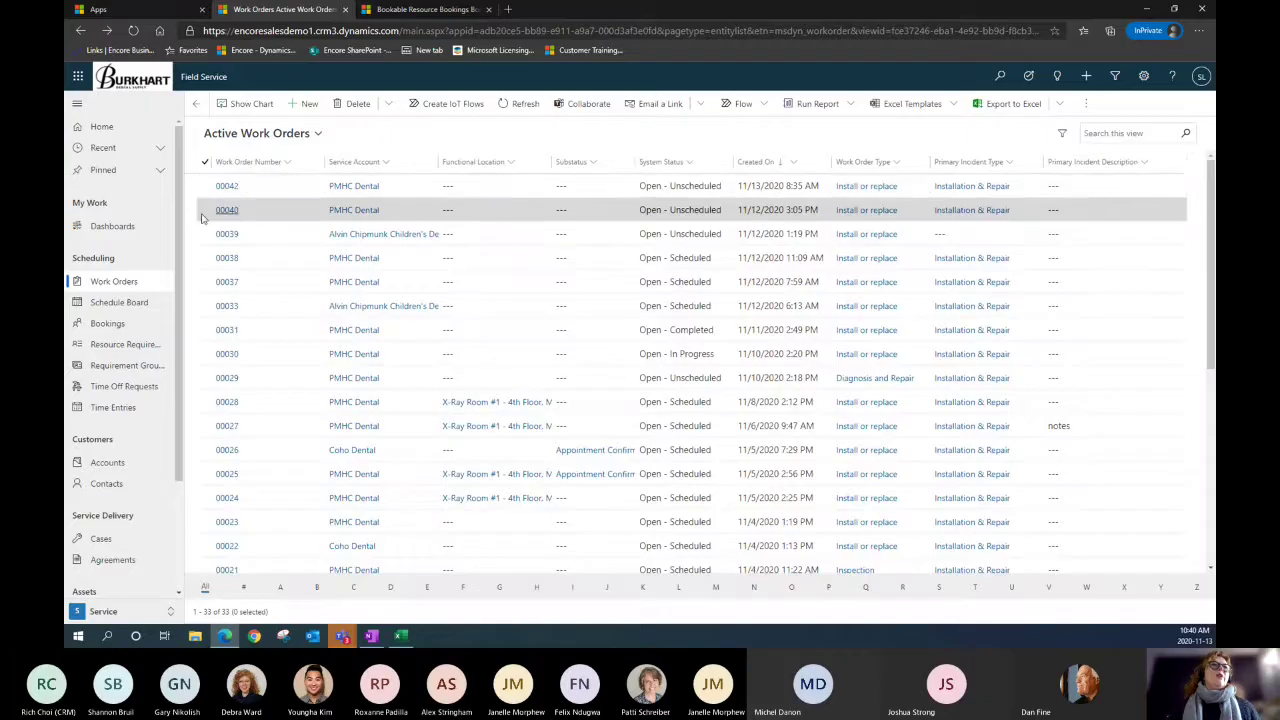
- Open the schedule board and find availability for the newest PMHC Dental entry among the unscheduled work orders
{"action": "left_click", "coordinate": [120, 302]}
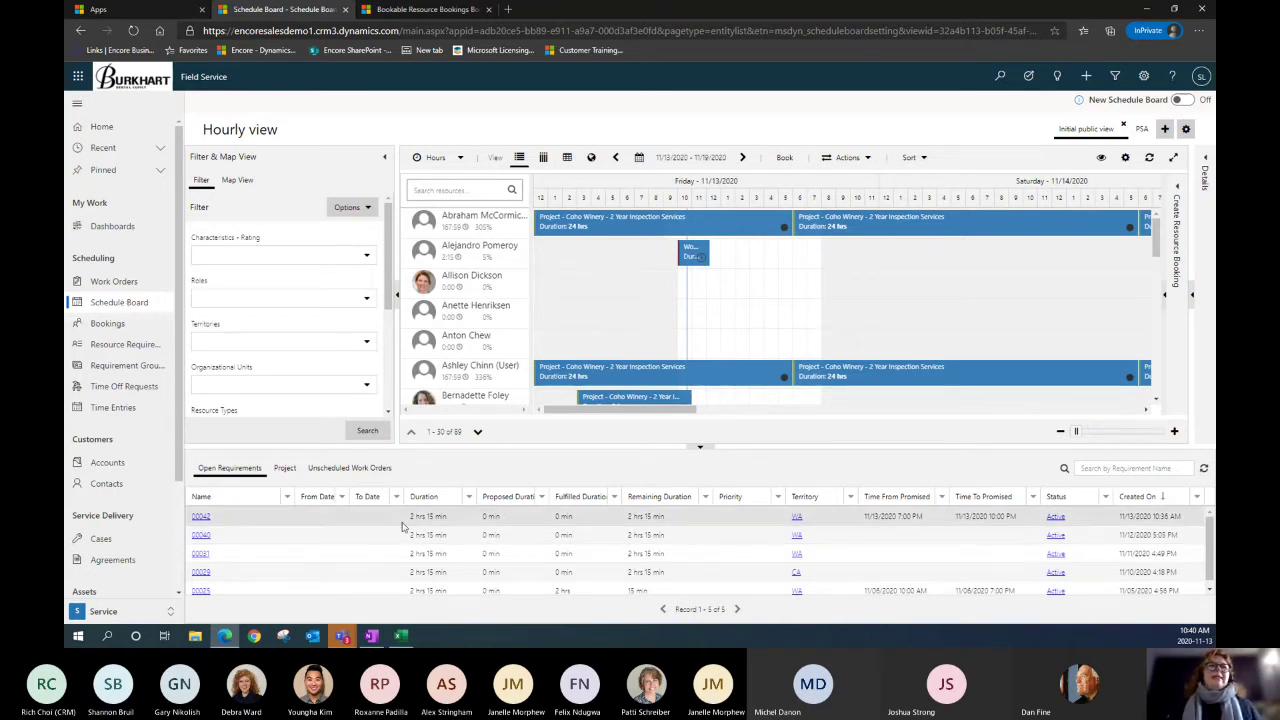
{"action": "left_click", "coordinate": [352, 468]}
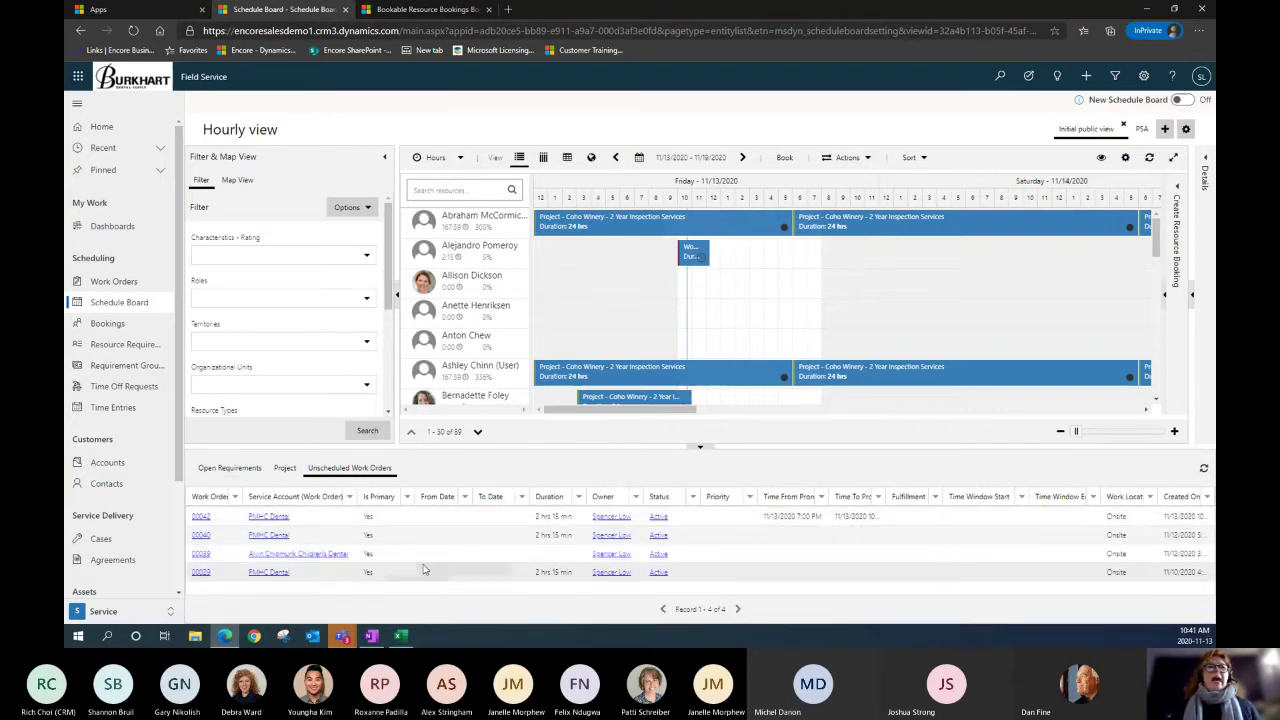
{"action": "left_click", "coordinate": [447, 520]}
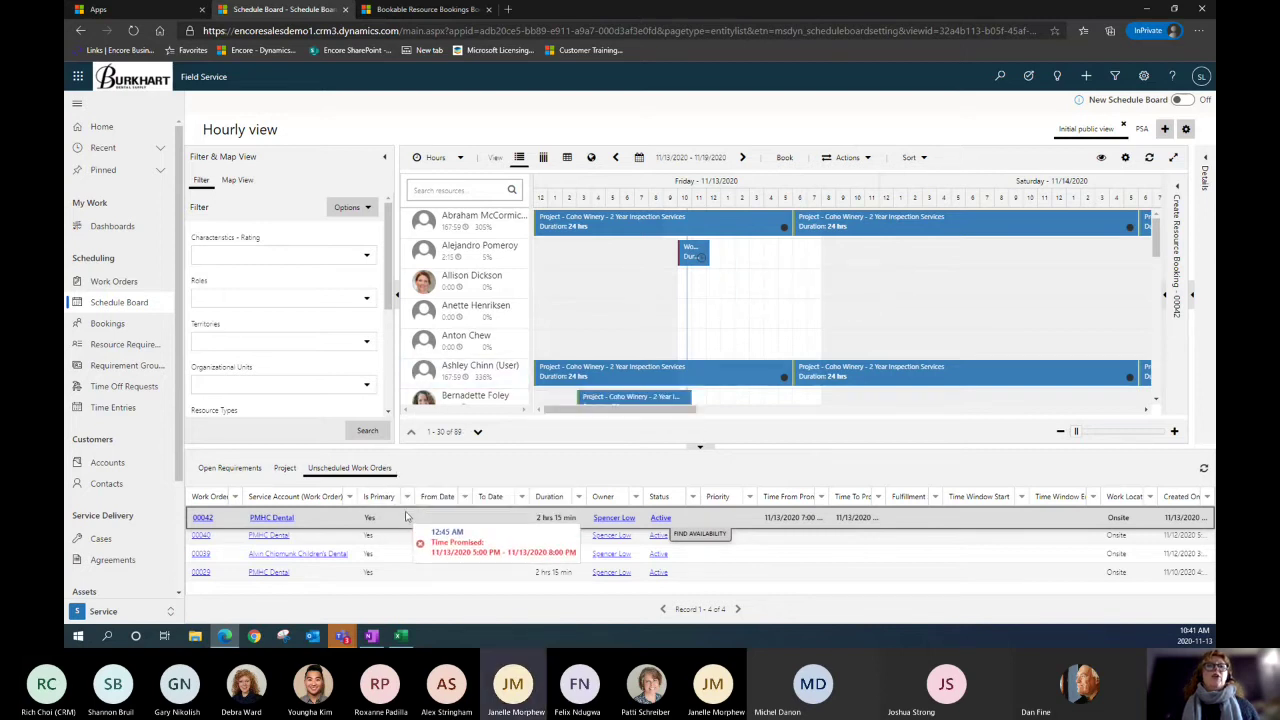
{"action": "left_click_drag", "start_coordinate": [406, 516], "coordinate": [416, 522]}
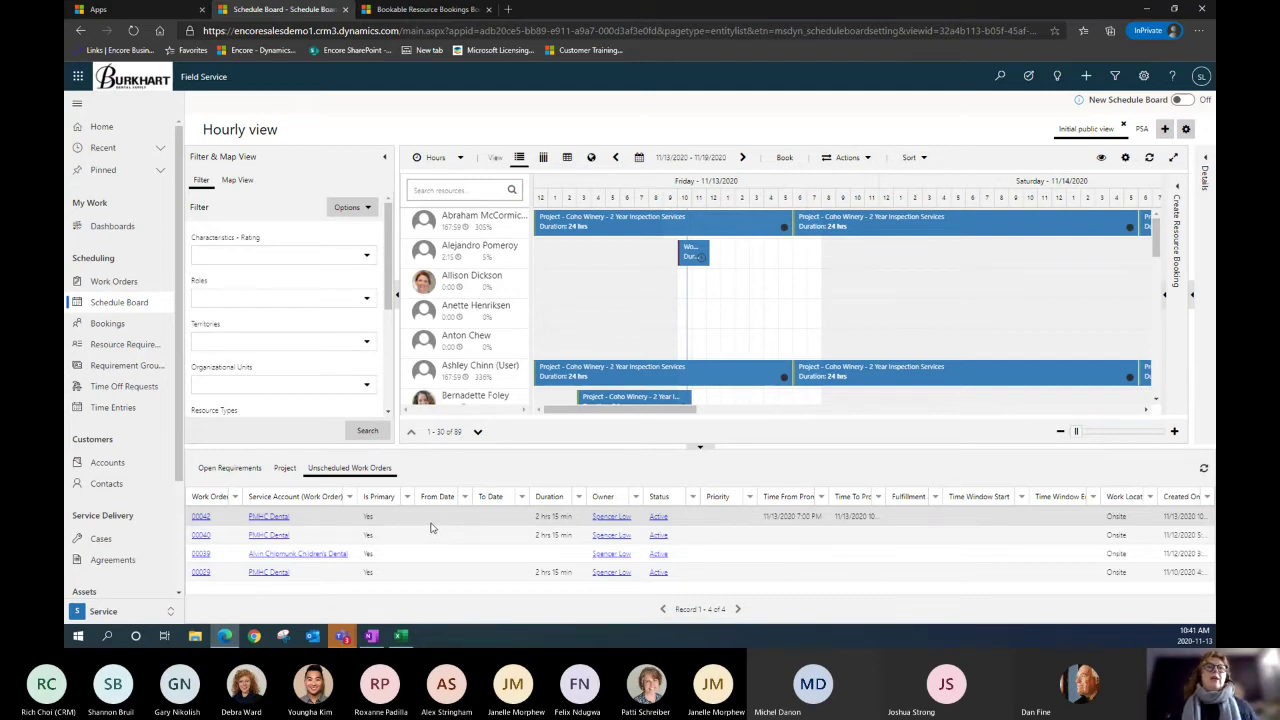
{"action": "left_click_drag", "start_coordinate": [443, 522], "coordinate": [703, 540]}
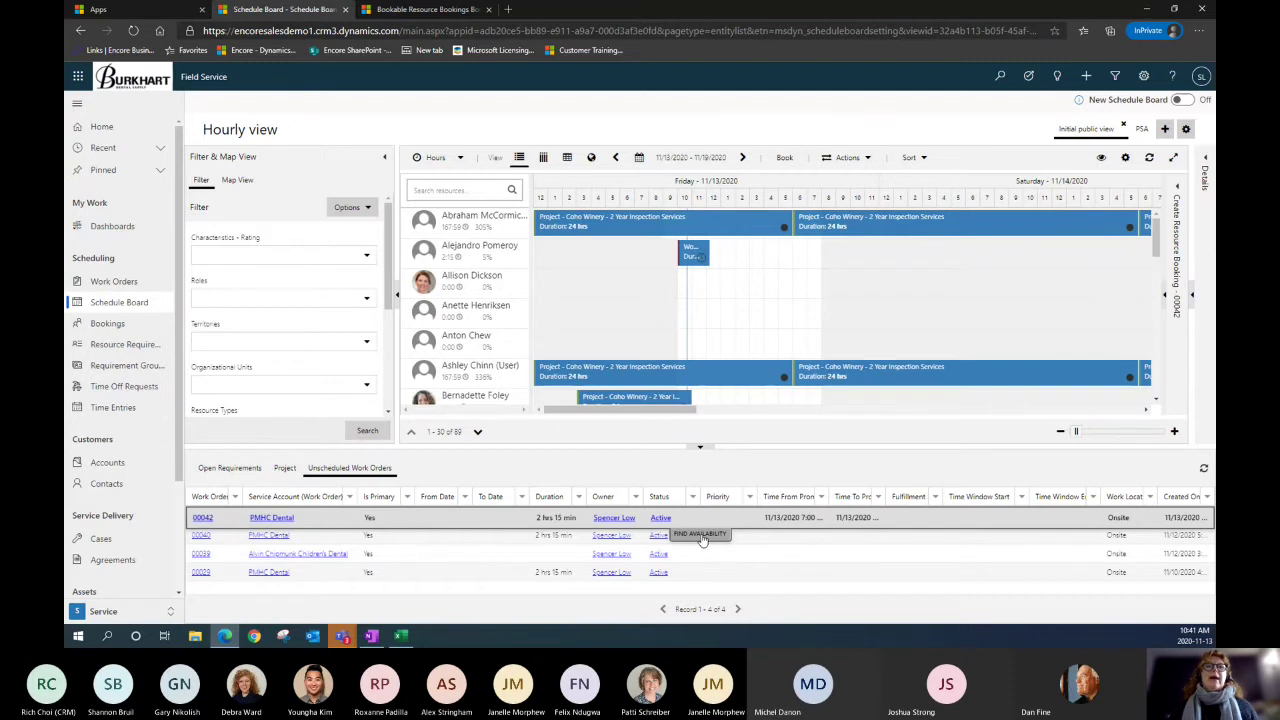
{"action": "left_click_drag", "start_coordinate": [703, 540], "coordinate": [703, 538]}
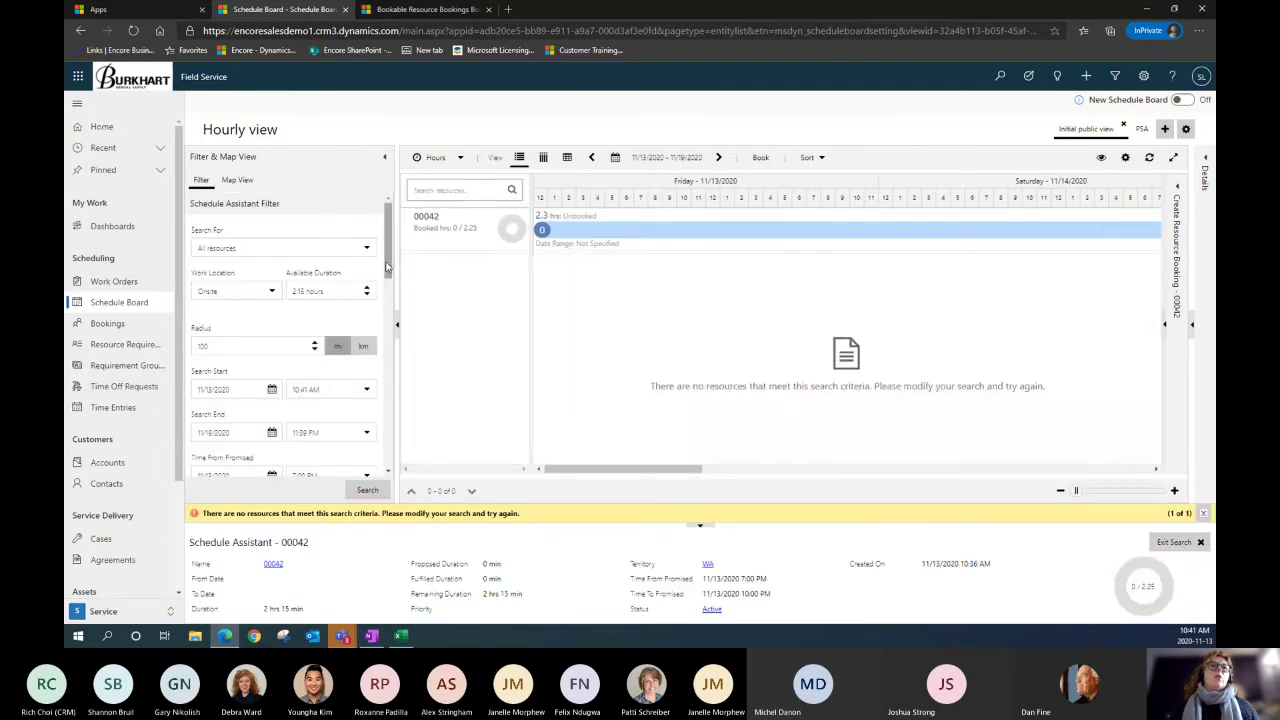
- Review the schedule assistant's filters for promised times, characteristics, territories and resource types, and exit the search
{"action": "scroll", "coordinate": [300, 260], "scroll_direction": "down", "scroll_amount": 1}
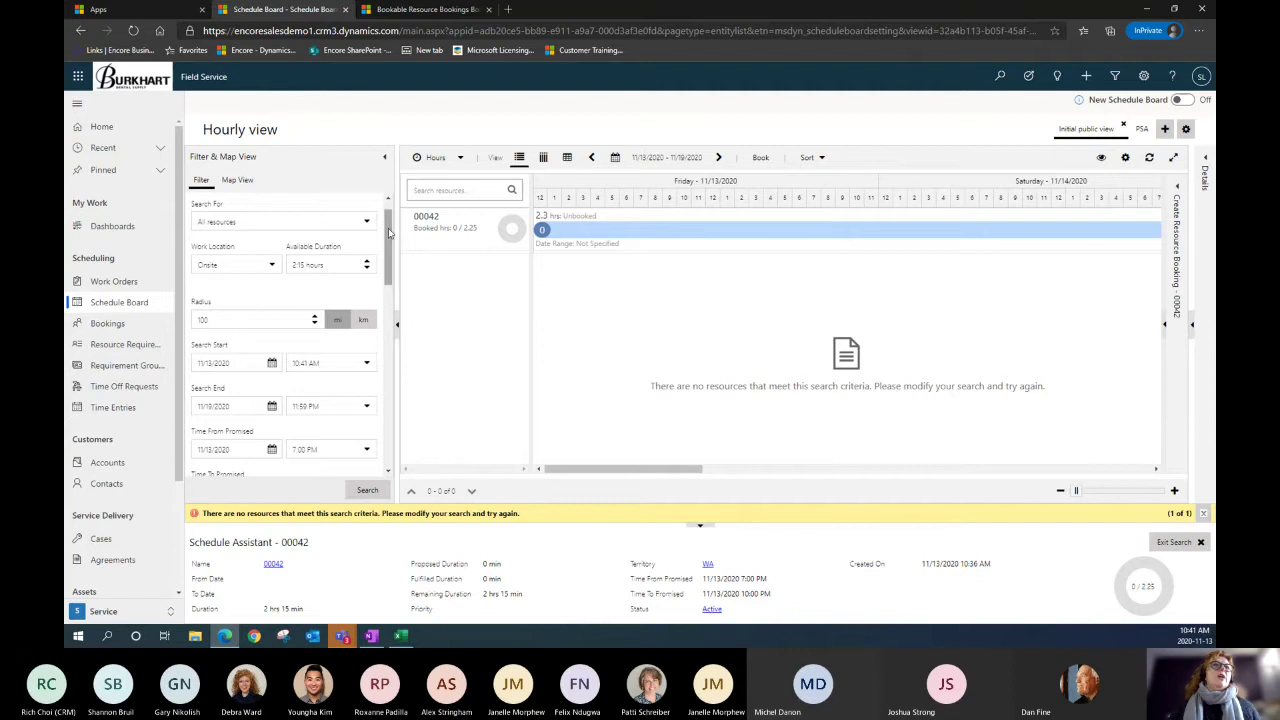
{"action": "scroll", "coordinate": [260, 200], "scroll_direction": "down", "scroll_amount": 3}
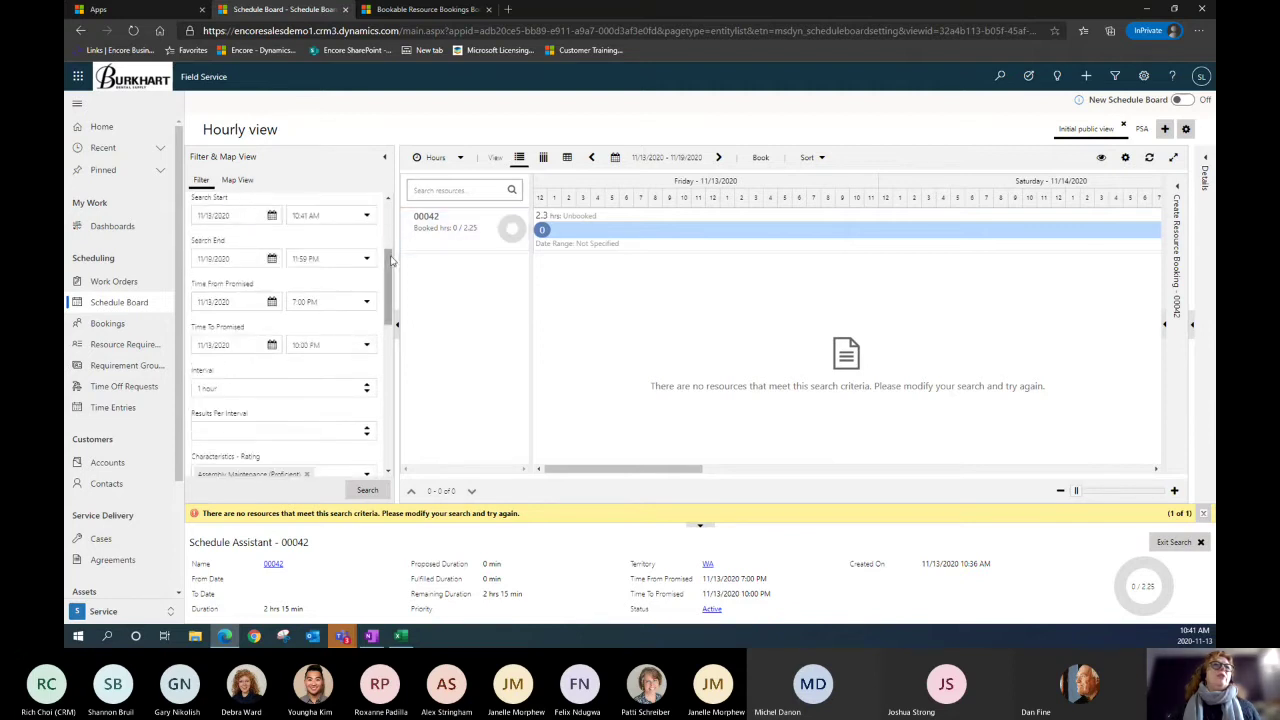
{"action": "scroll", "coordinate": [392, 262], "scroll_direction": "up", "scroll_amount": 1}
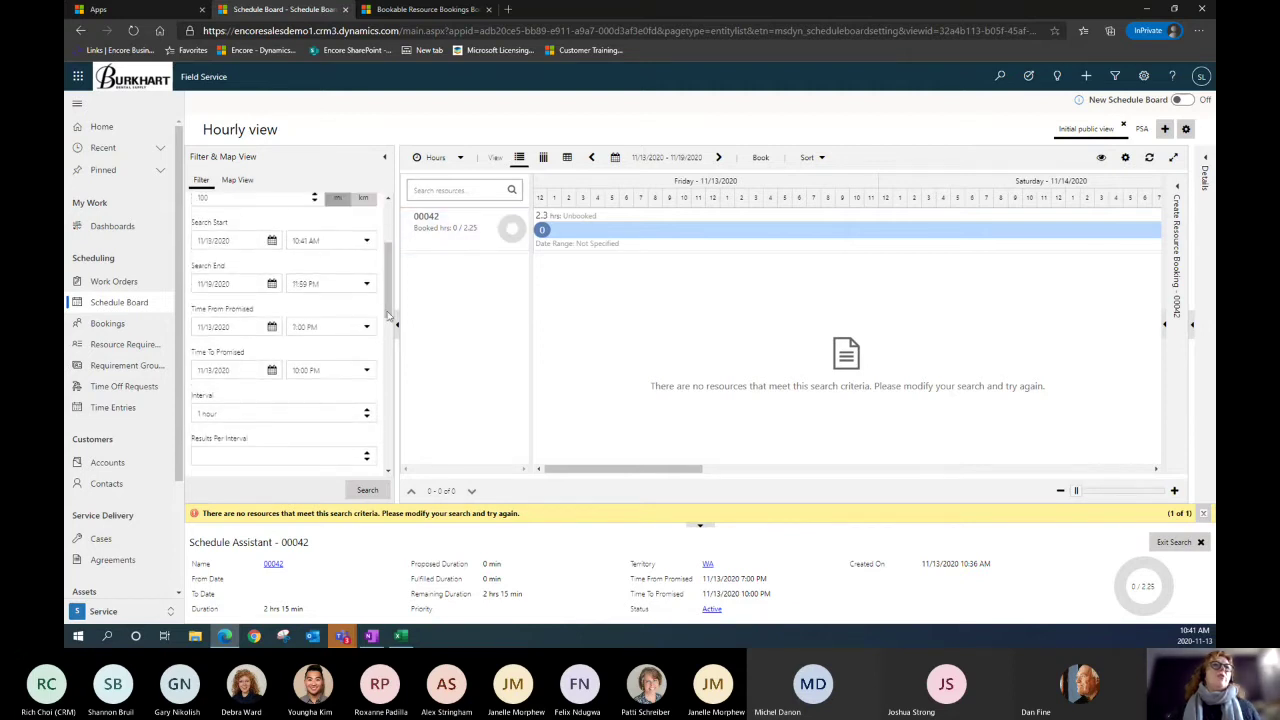
{"action": "scroll", "coordinate": [392, 290], "scroll_direction": "down", "scroll_amount": 2}
{"action": "scroll", "coordinate": [250, 320], "scroll_direction": "down", "scroll_amount": 3}
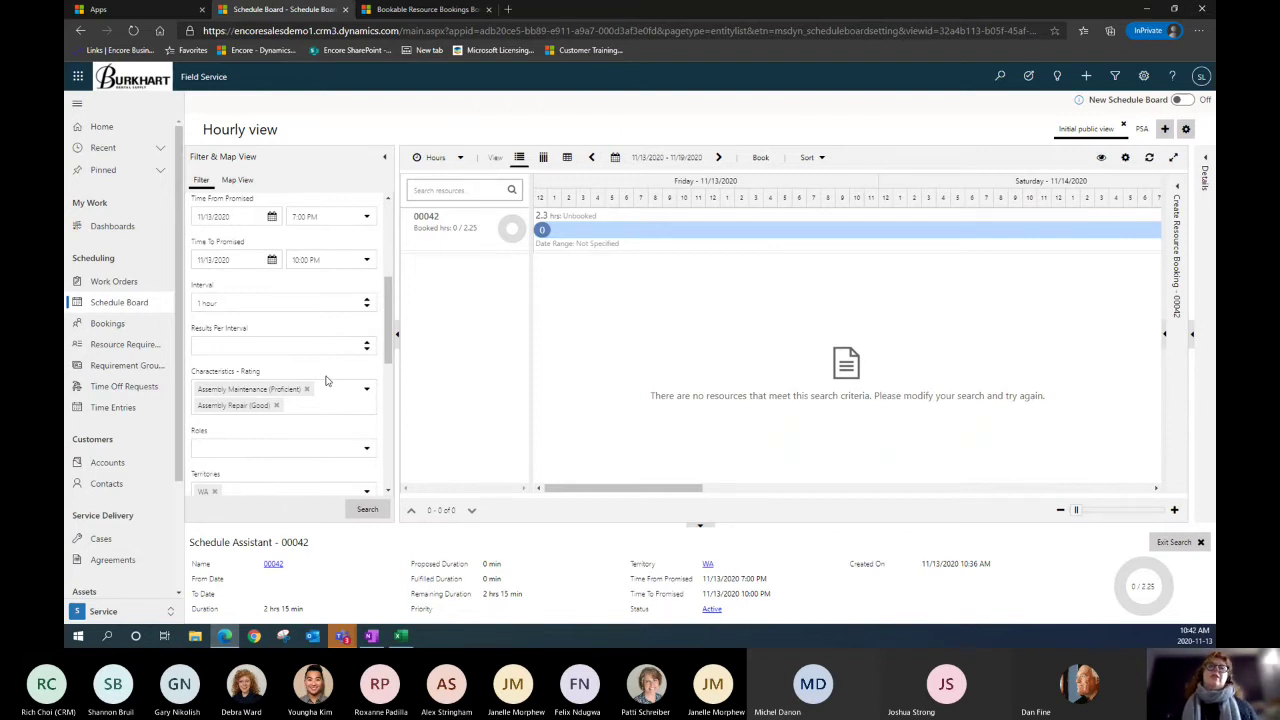
{"action": "left_click_drag", "start_coordinate": [395, 340], "coordinate": [389, 399]}
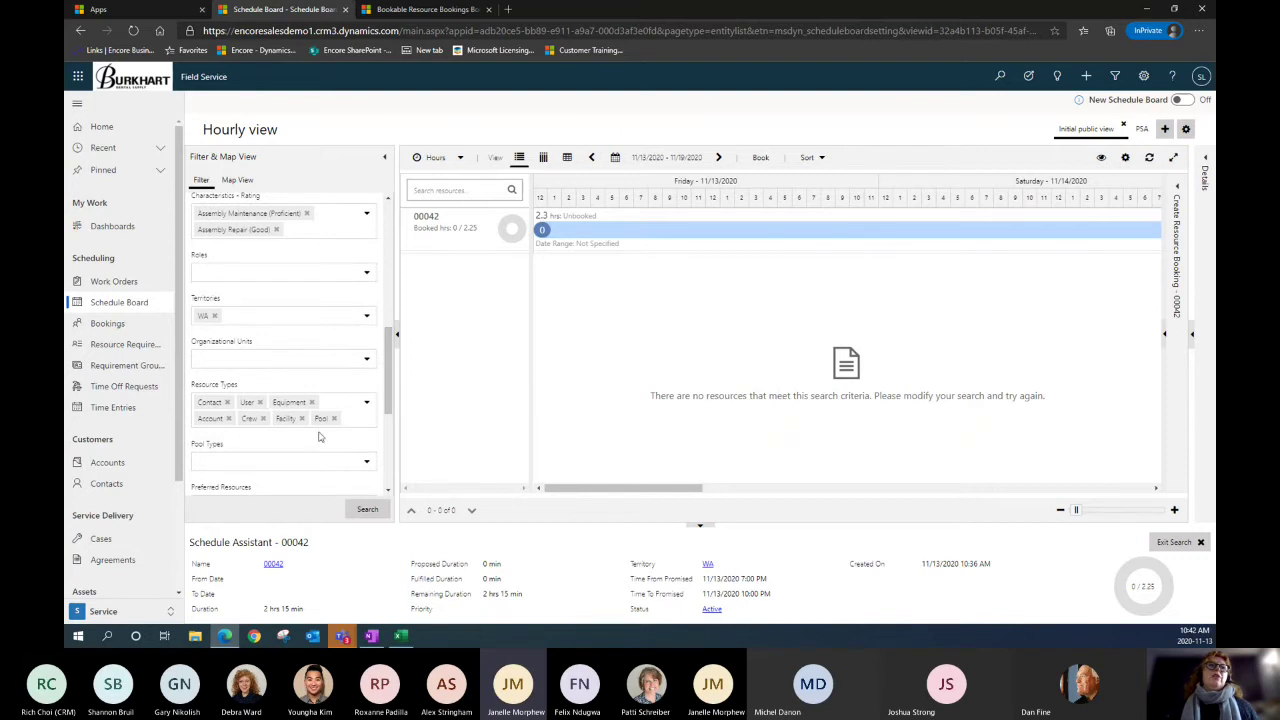
{"action": "left_click_drag", "start_coordinate": [386, 392], "coordinate": [395, 257]}
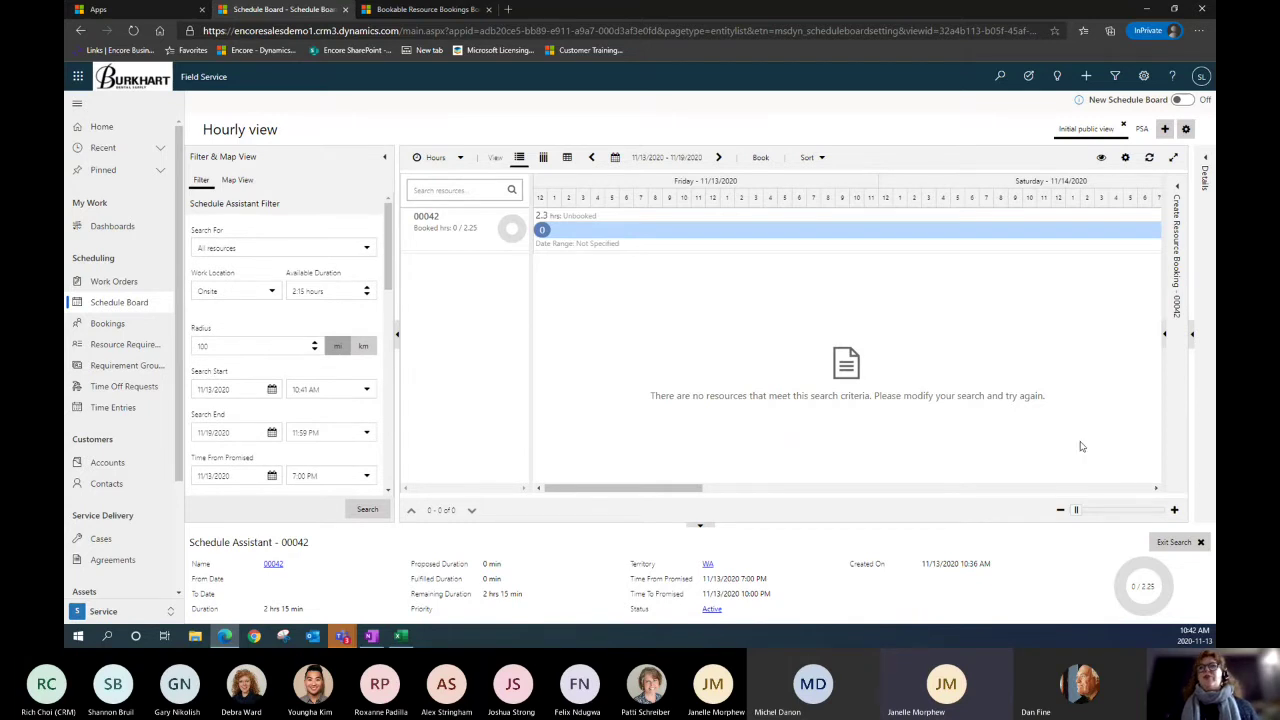
{"action": "left_click", "coordinate": [1200, 543]}
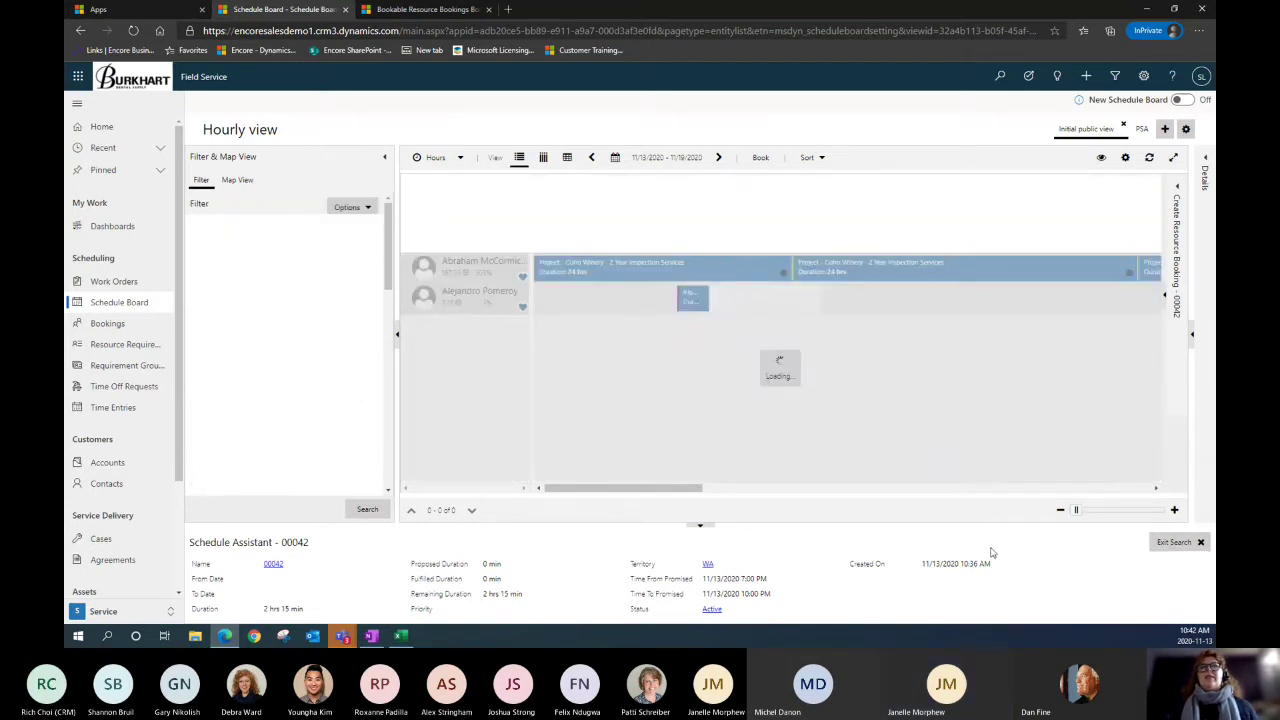
- Filter the schedule board's resources by the technician's first name and check that technician's bookings on 11/13/2020
{"action": "left_click", "coordinate": [438, 189]}
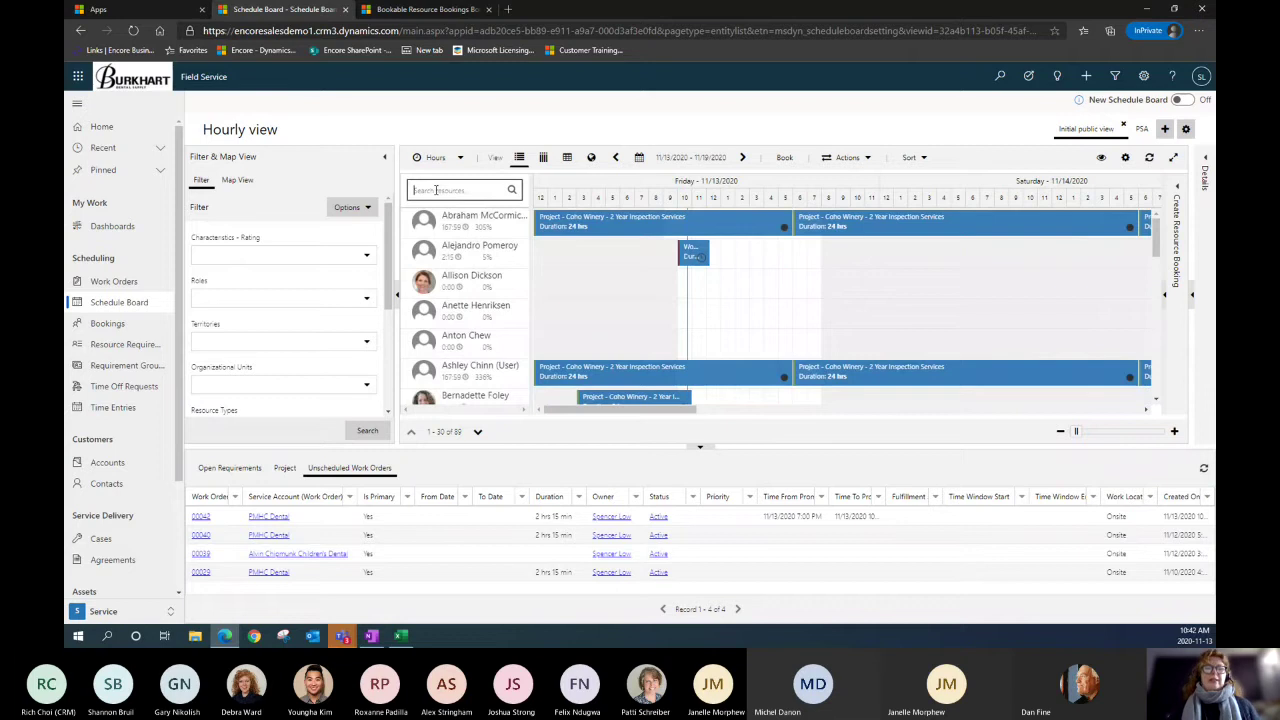
{"action": "type", "text": "spencer"}
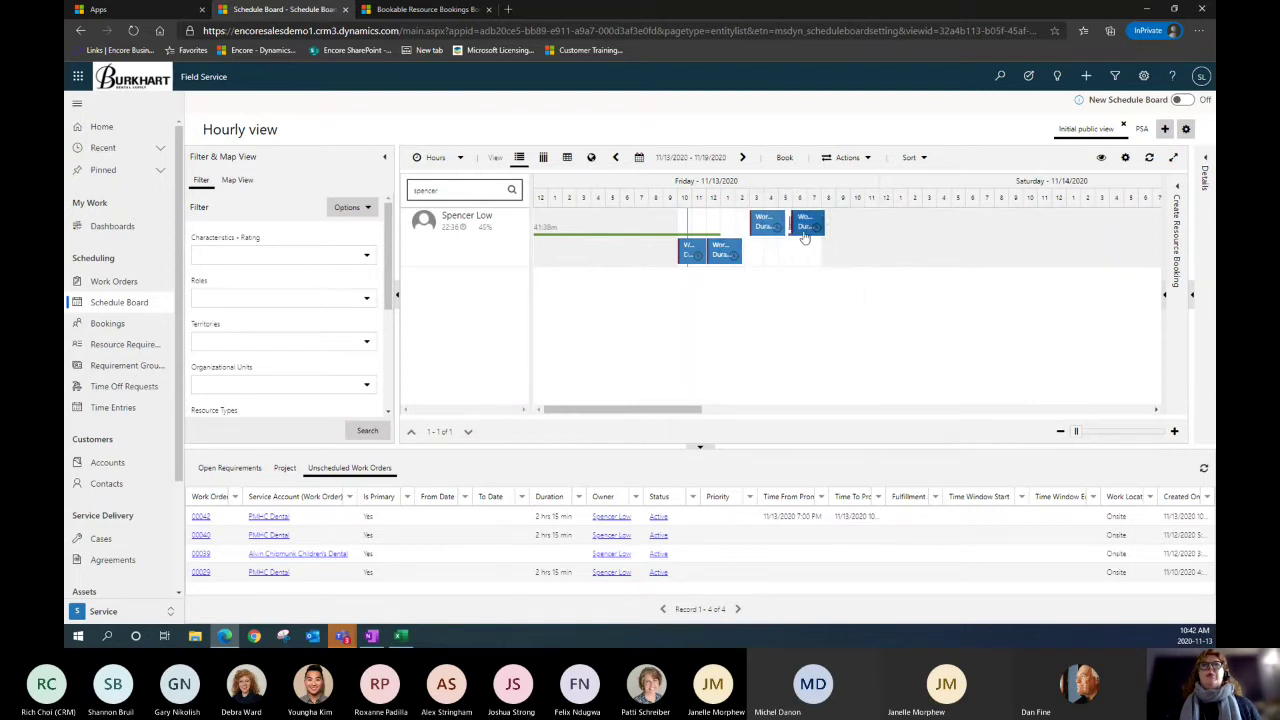
{"action": "mouse_move", "coordinate": [806, 230]}
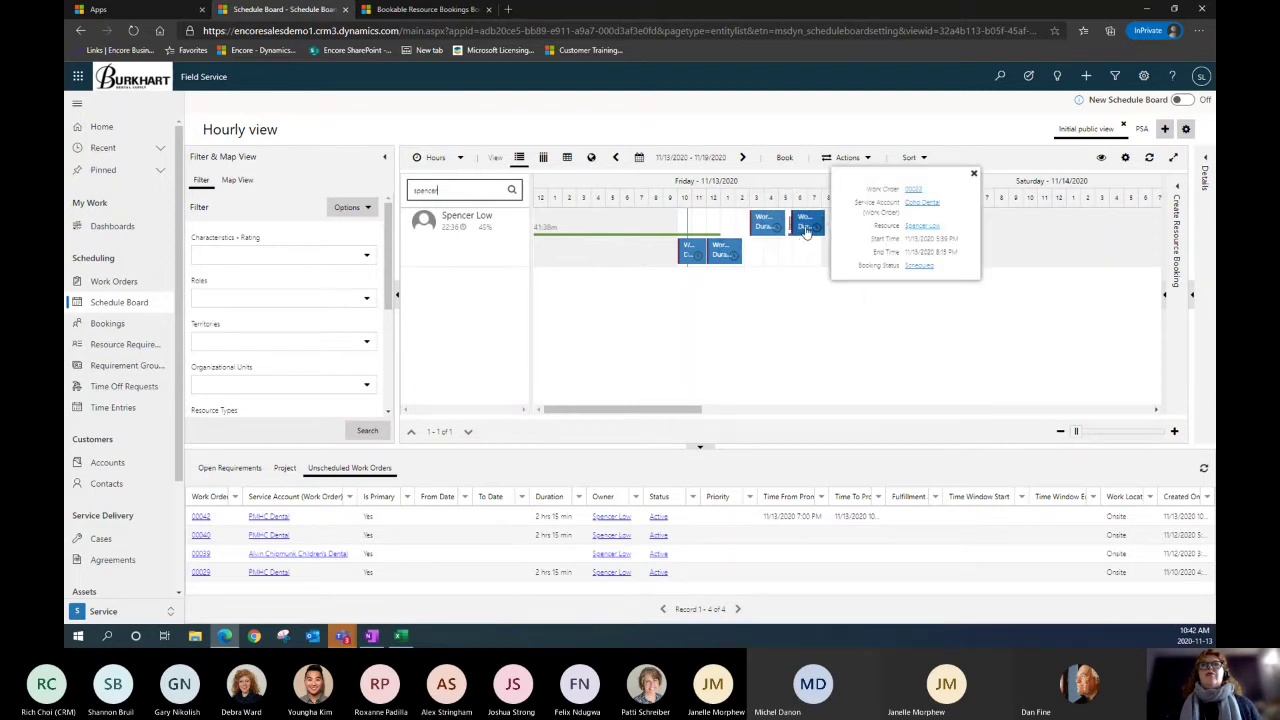
{"action": "mouse_move", "coordinate": [718, 254]}
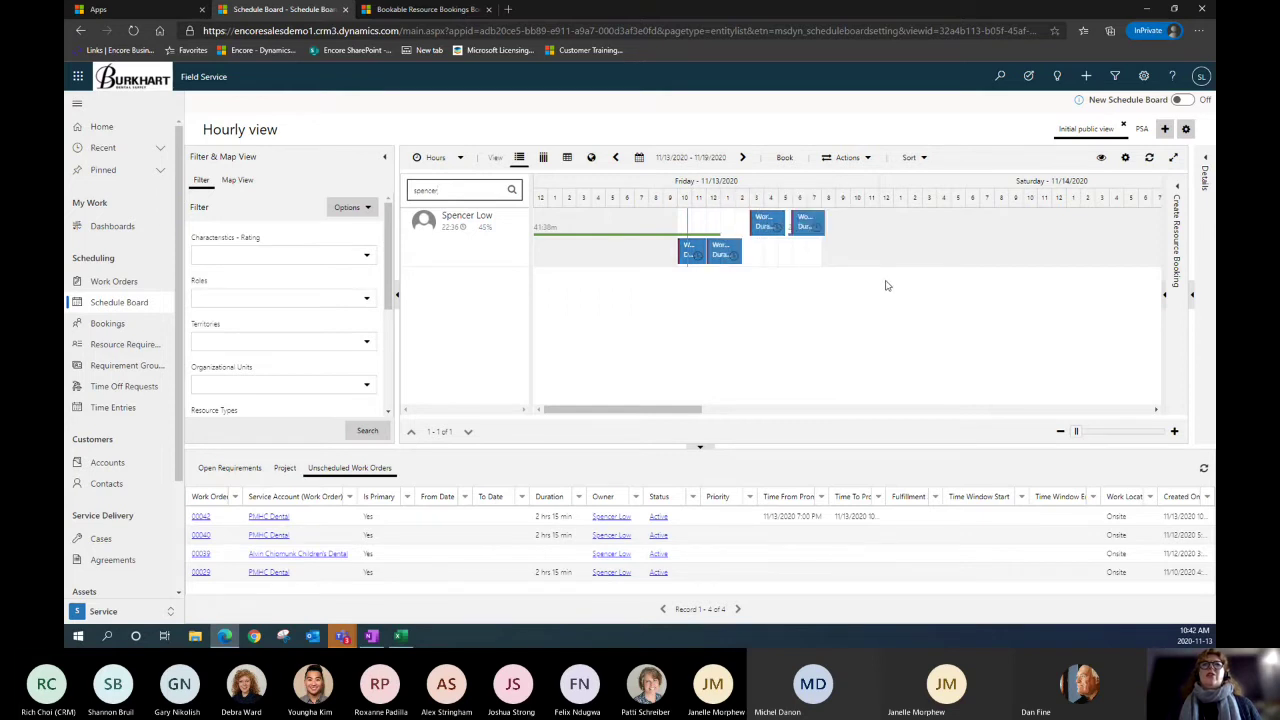
{"action": "mouse_move", "coordinate": [764, 225]}
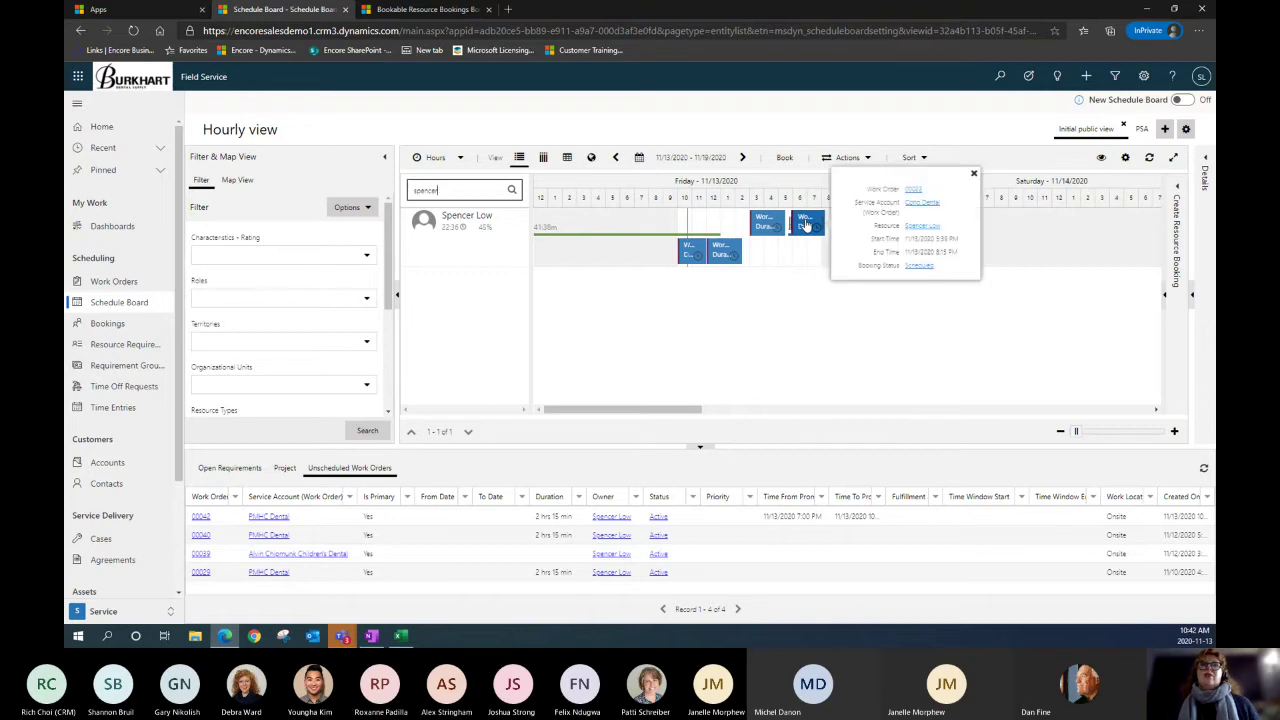
- Book the newest PMHC Dental work order for the filtered technician on 11/13/2020, moving the booking to start at about 5 PM
{"action": "left_click_drag", "start_coordinate": [421, 520], "coordinate": [804, 253]}
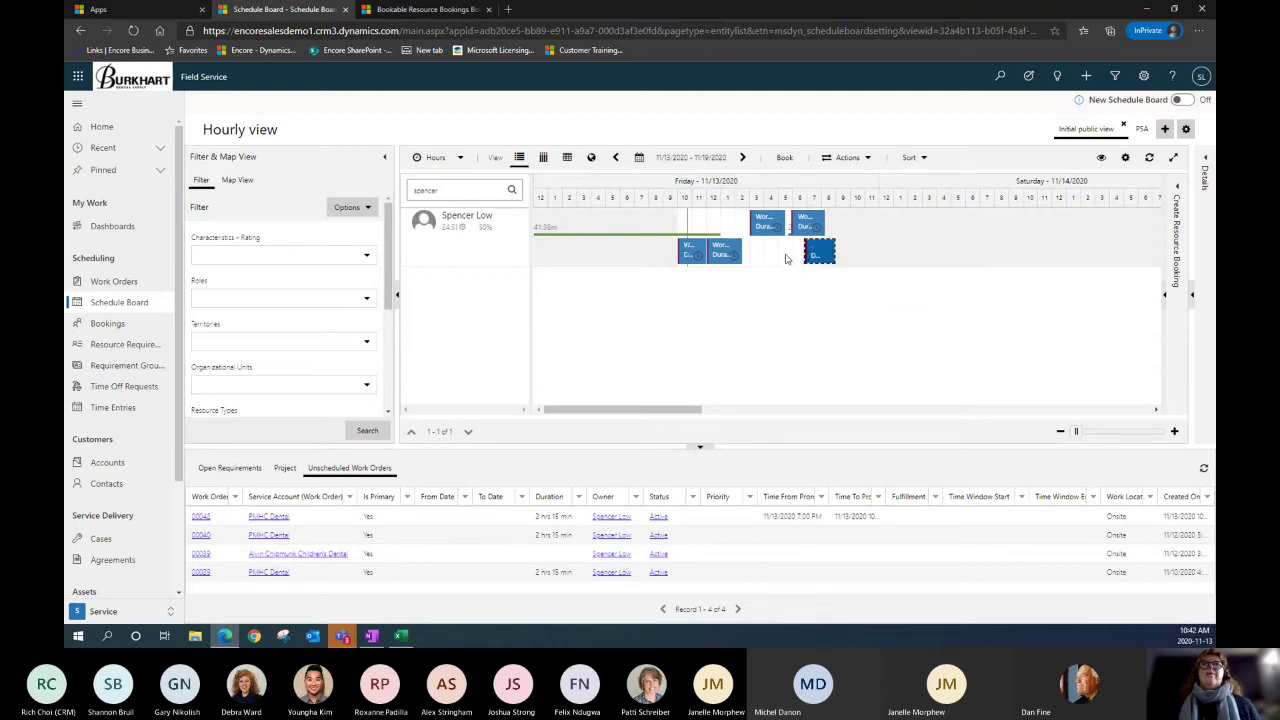
{"action": "left_click_drag", "start_coordinate": [815, 257], "coordinate": [802, 255]}
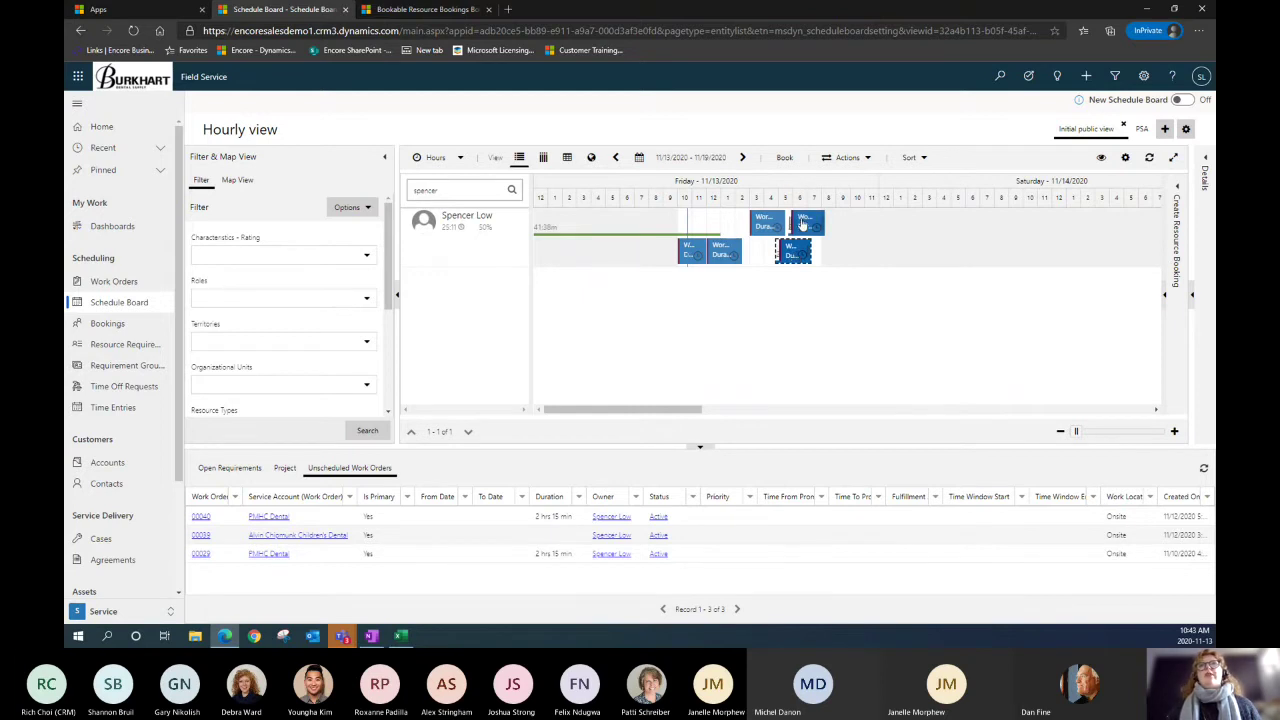
{"action": "mouse_move", "coordinate": [802, 224]}
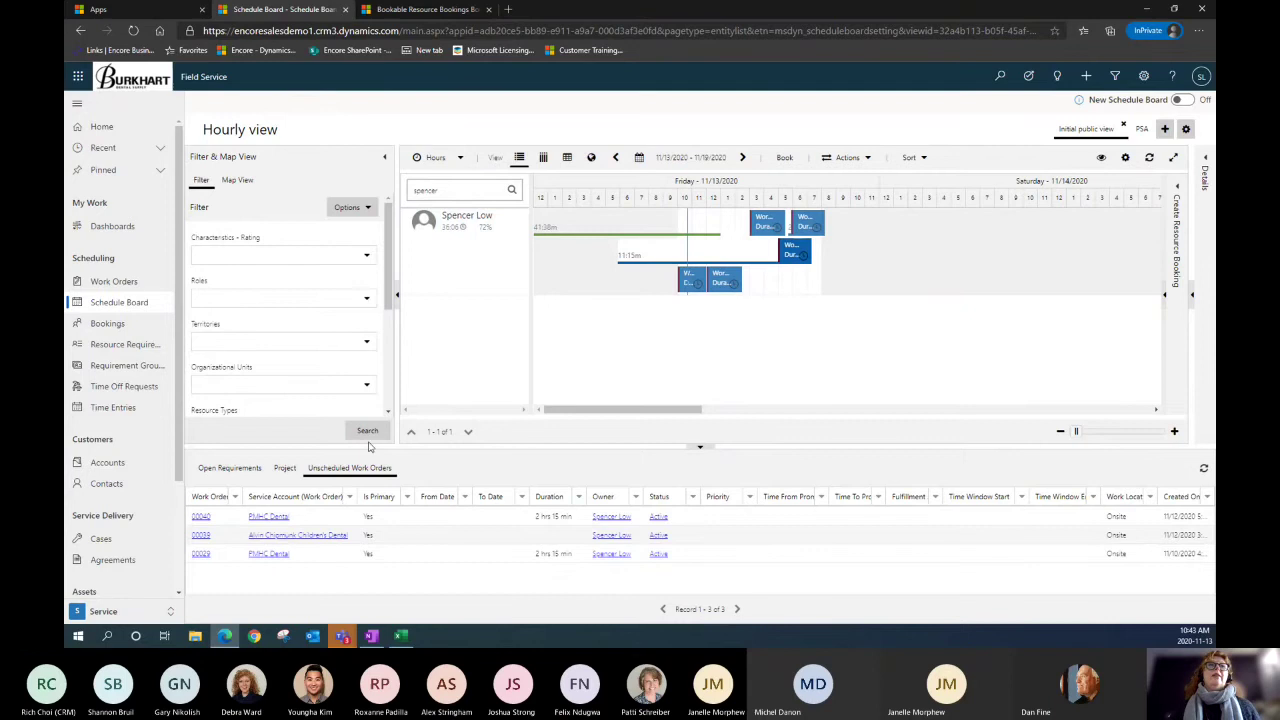
- Find availability for the newest PMHC Dental unscheduled work order, check the suggested technician's open slot on 11/13/2020, and exit the search
{"action": "left_click", "coordinate": [431, 516]}
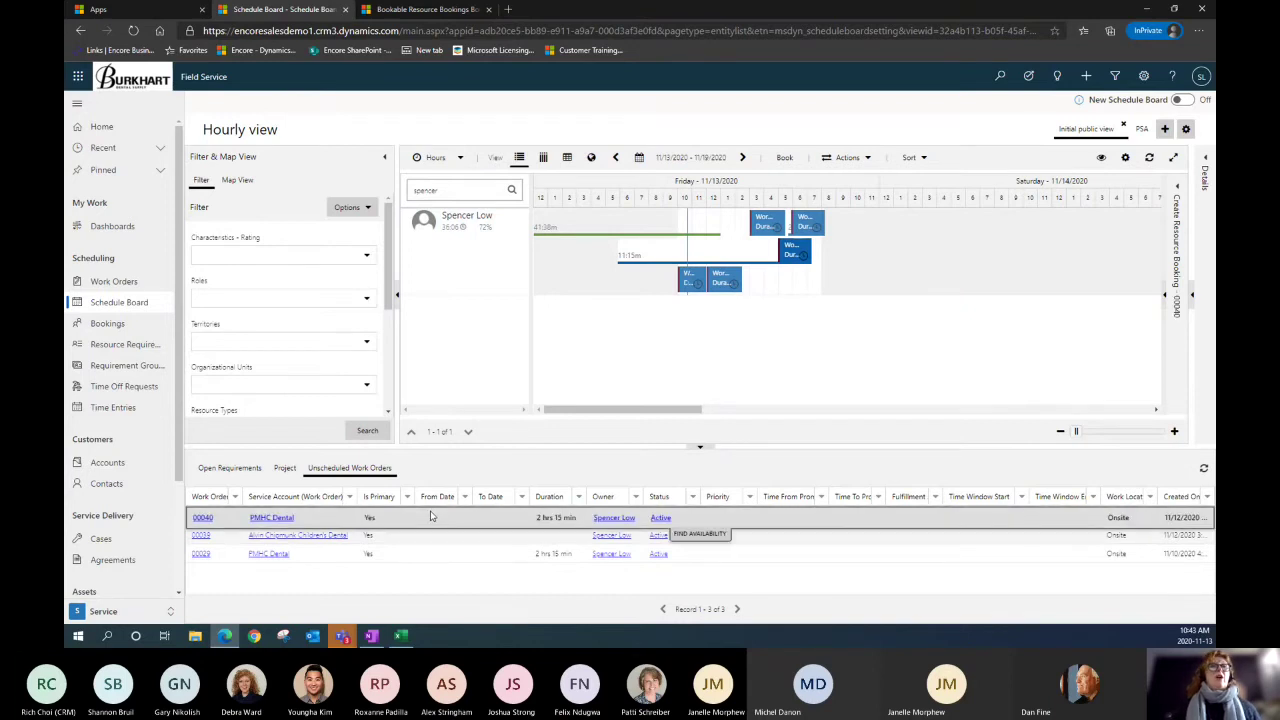
{"action": "left_click", "coordinate": [700, 535]}
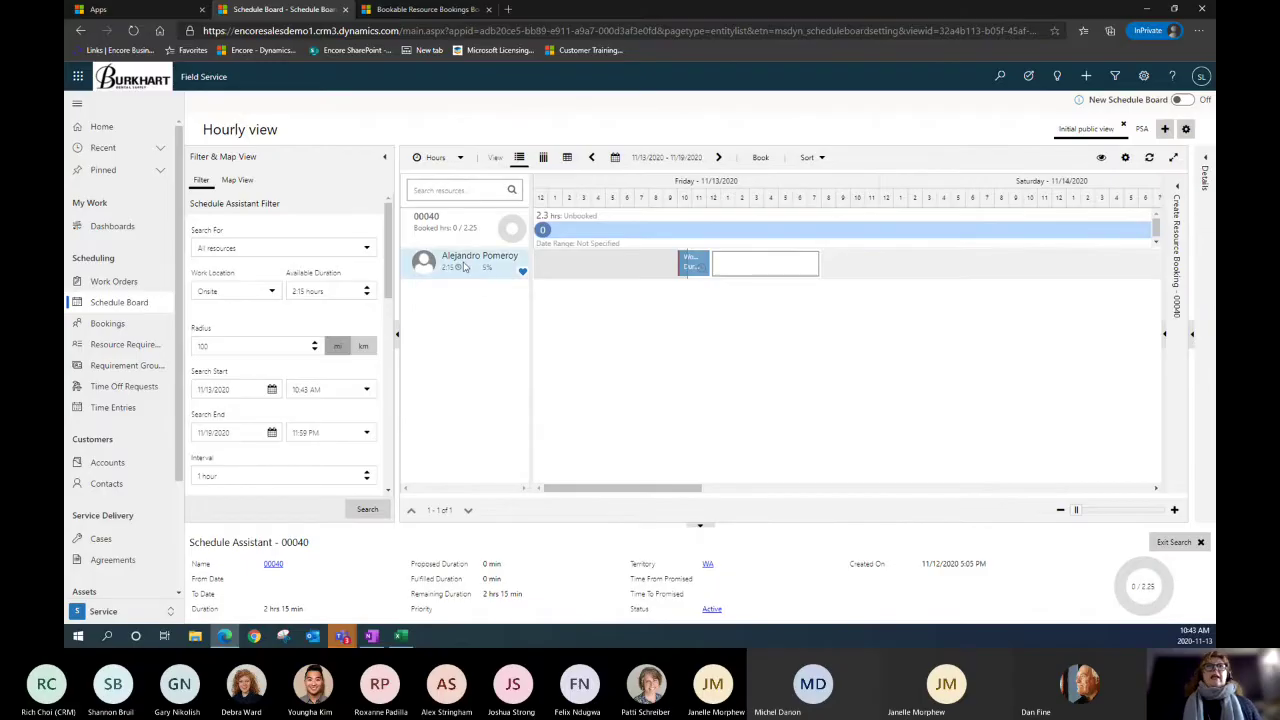
{"action": "mouse_move", "coordinate": [785, 268]}
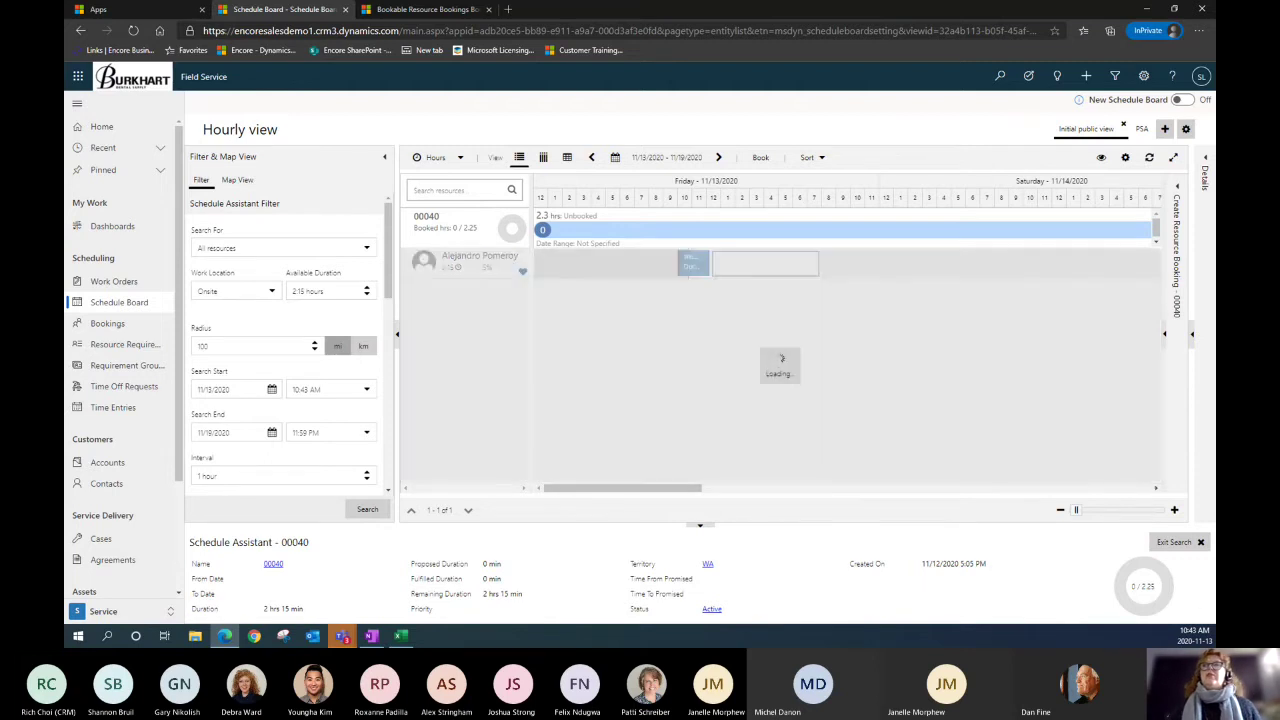
{"action": "left_click", "coordinate": [1201, 542]}
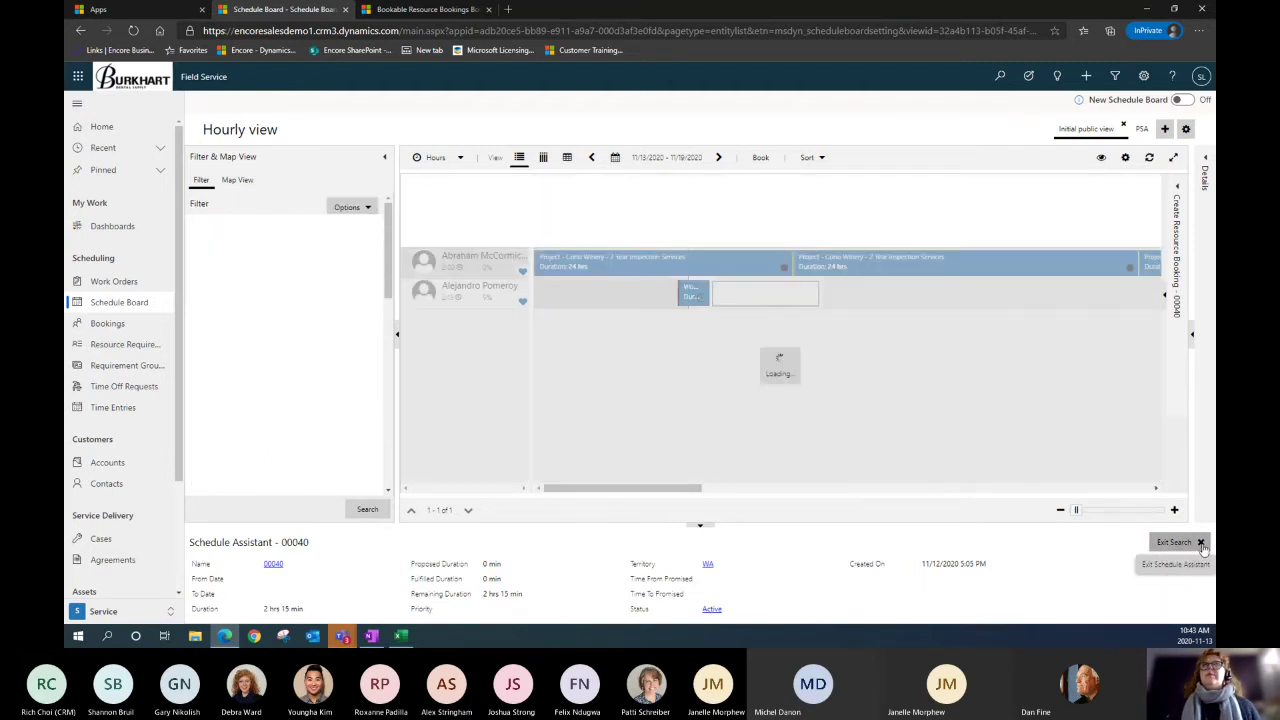
- Show the schedule board's map and locate the newest PMHC Dental requirement and the first few technicians on it
{"action": "left_click", "coordinate": [240, 182]}
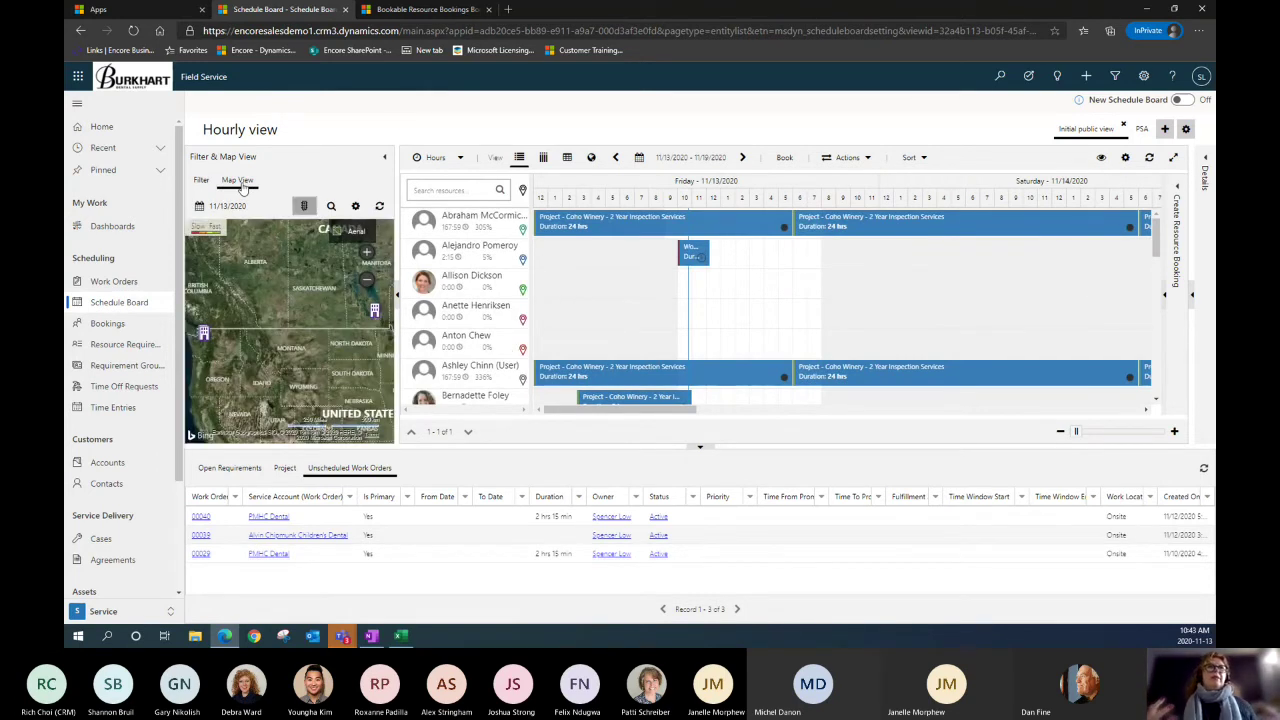
{"action": "left_click", "coordinate": [396, 522]}
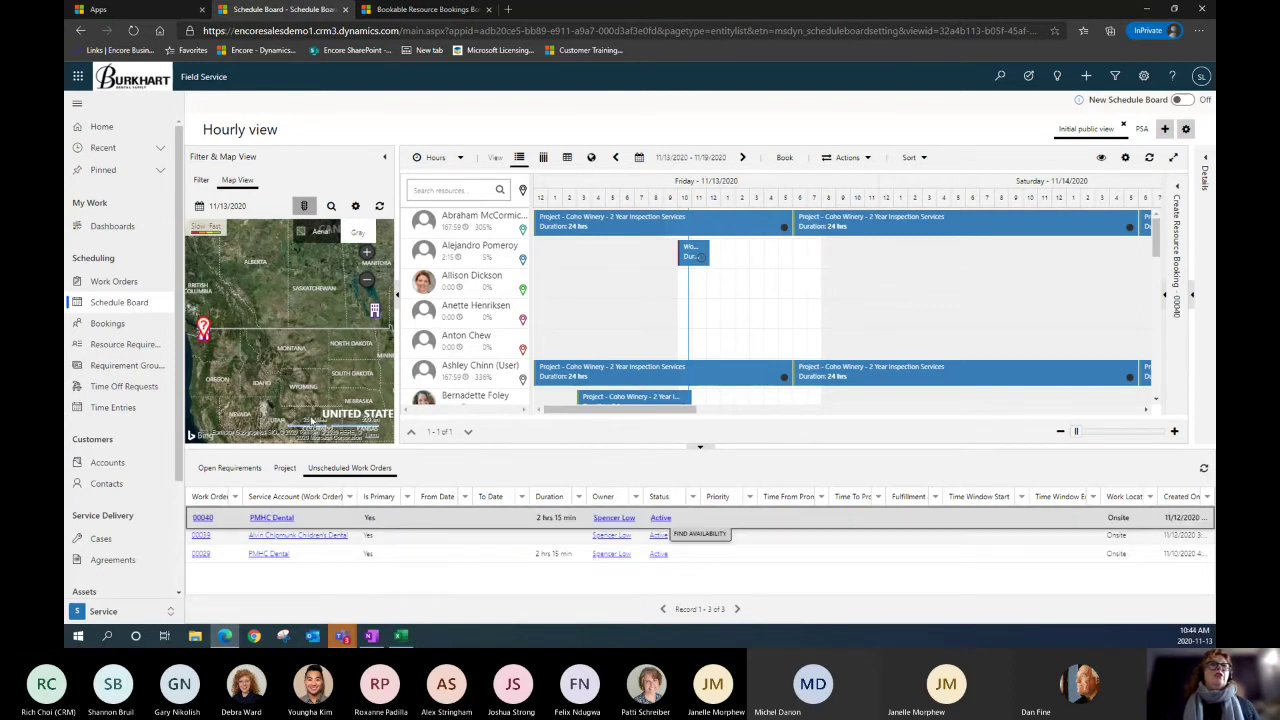
{"action": "left_click", "coordinate": [204, 334]}
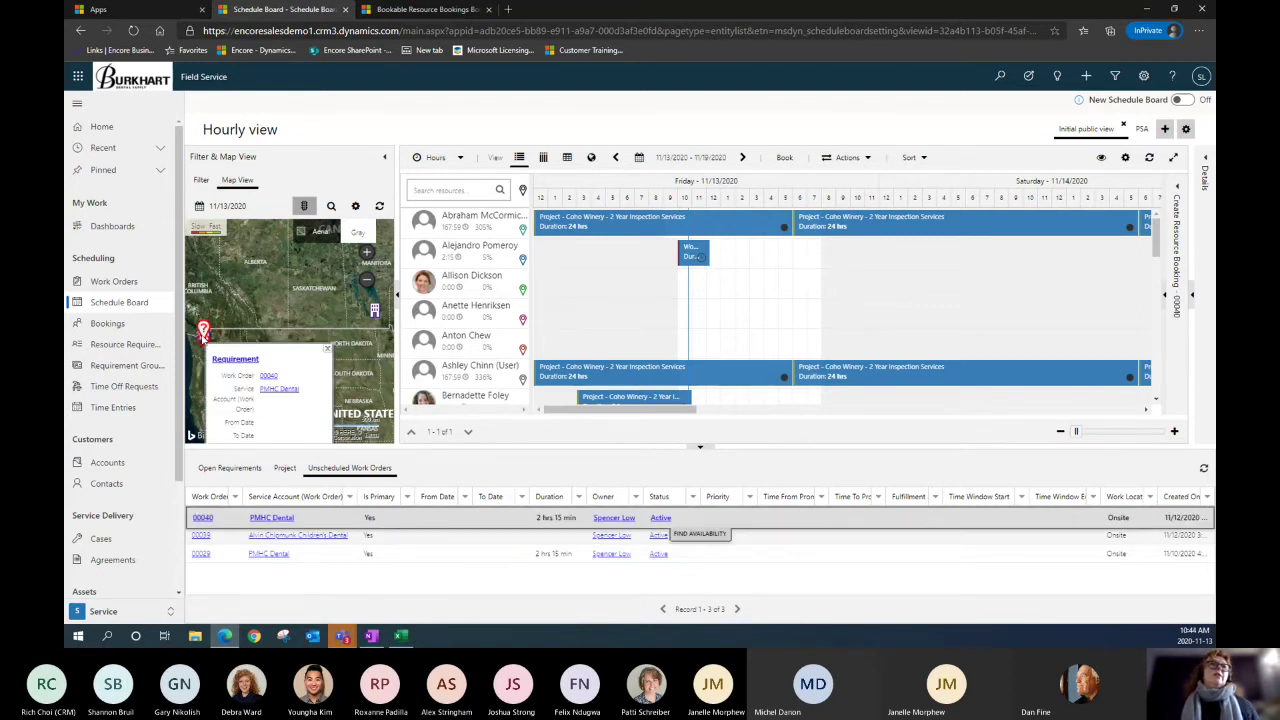
{"action": "left_click", "coordinate": [478, 250]}
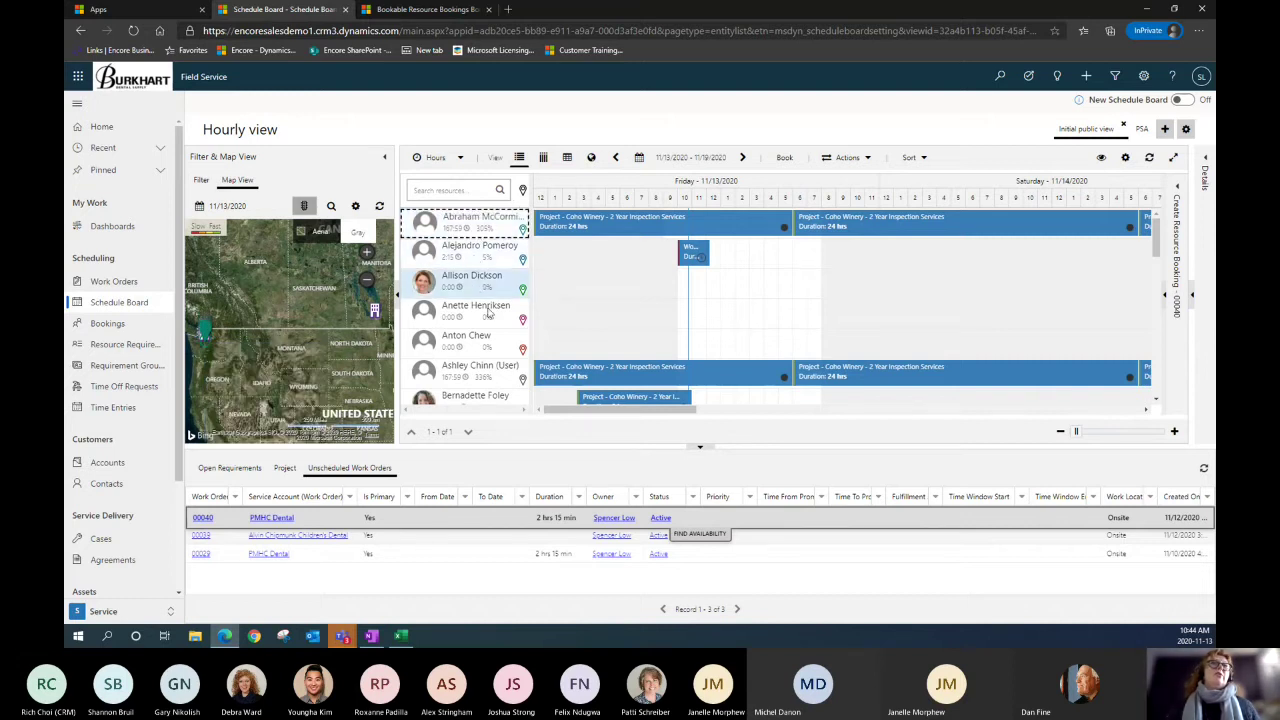
{"action": "left_click", "coordinate": [476, 287]}
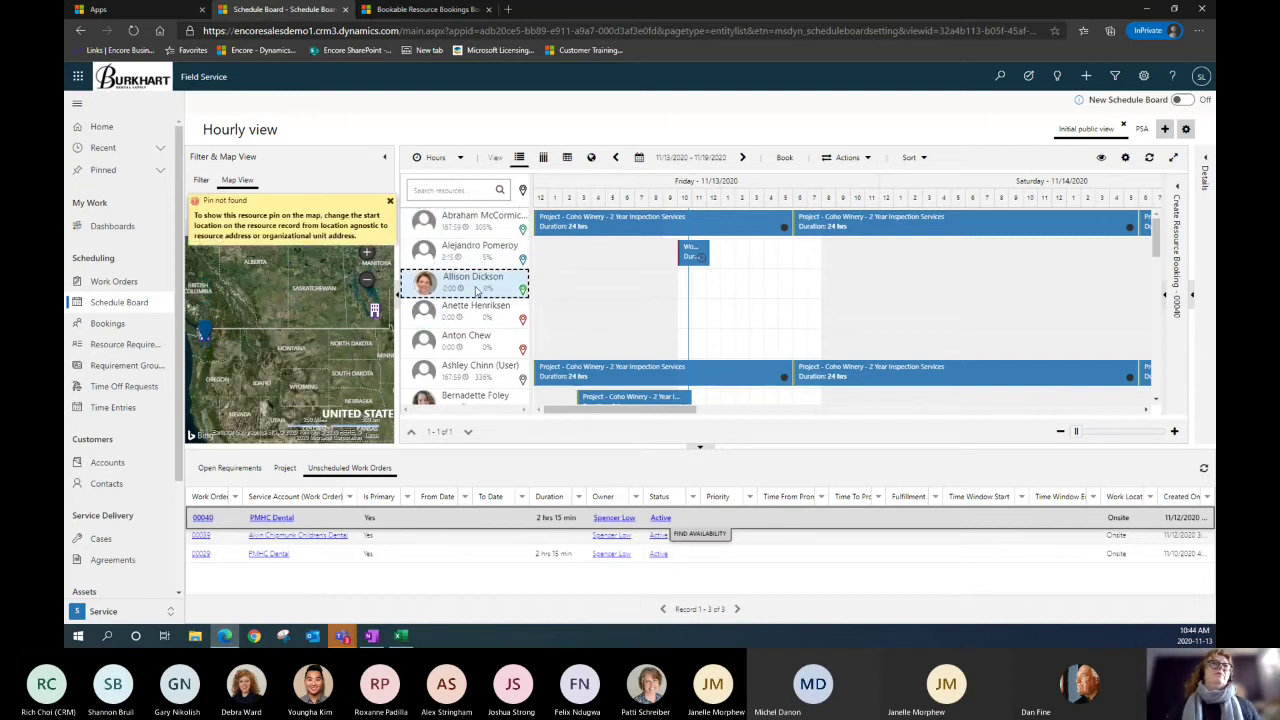
{"action": "left_click", "coordinate": [389, 203]}
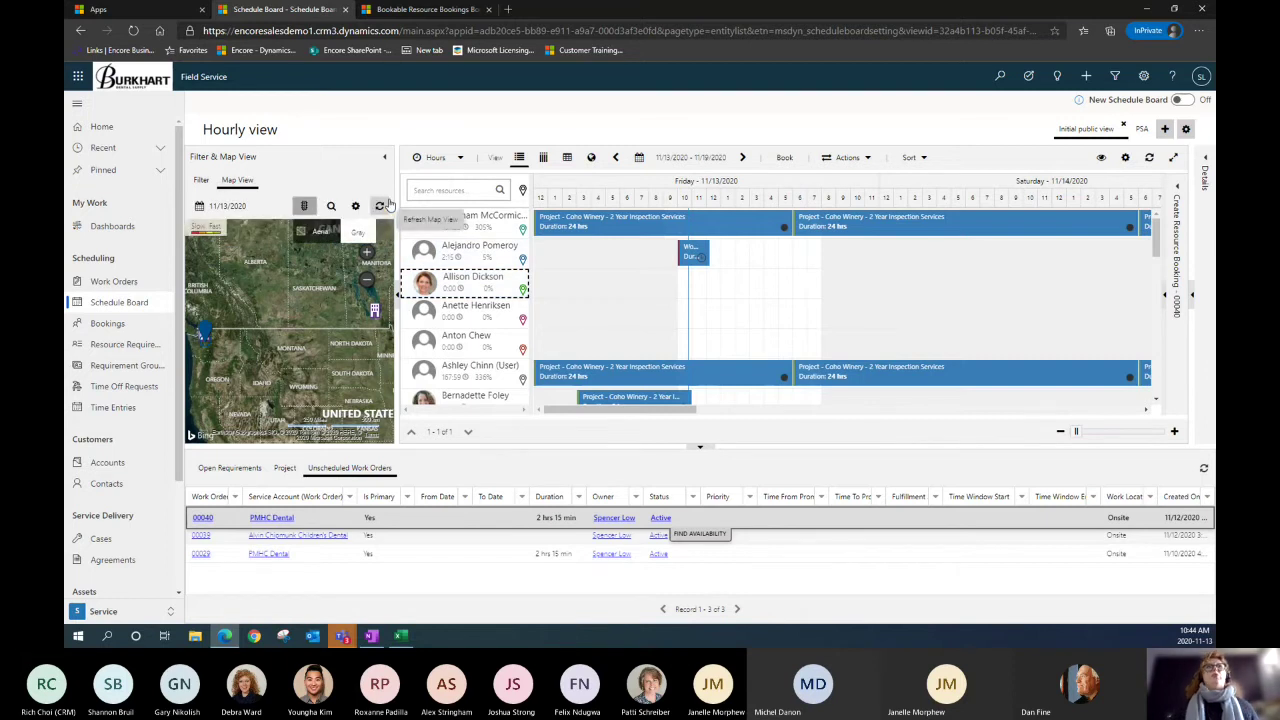
{"action": "left_click", "coordinate": [389, 203]}
{"action": "left_click", "coordinate": [303, 231]}
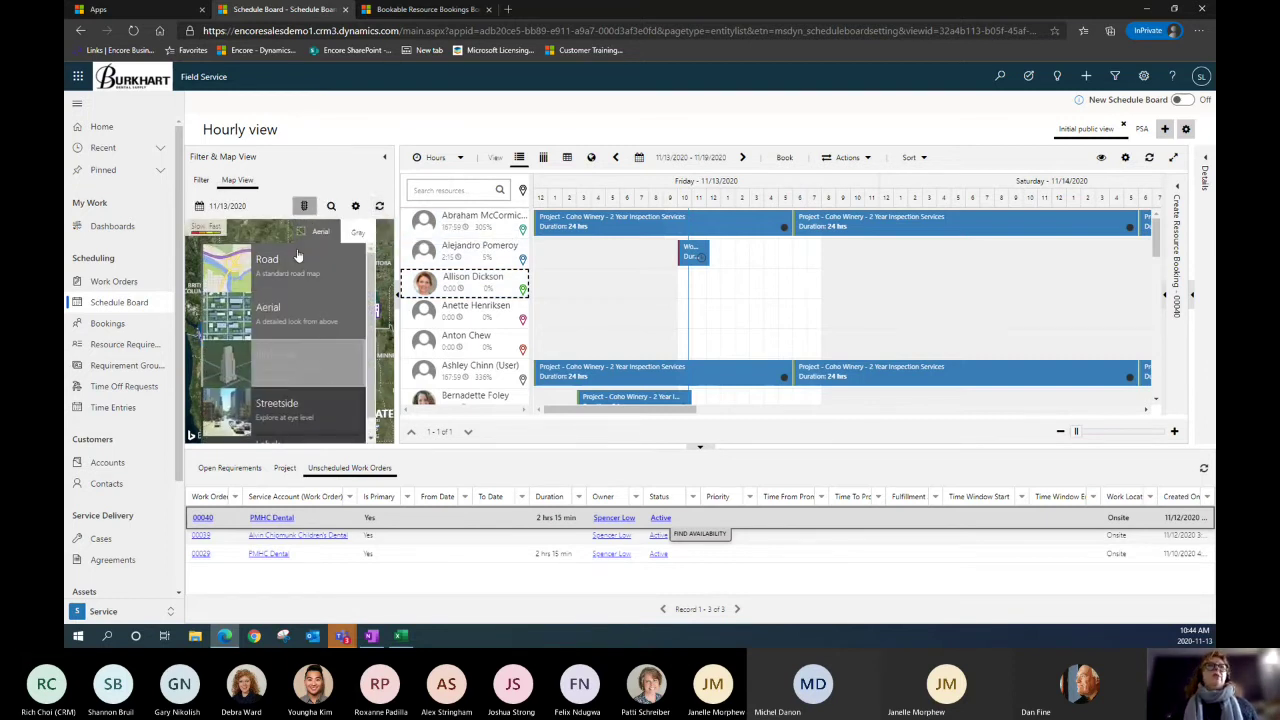
{"action": "left_click", "coordinate": [285, 320]}
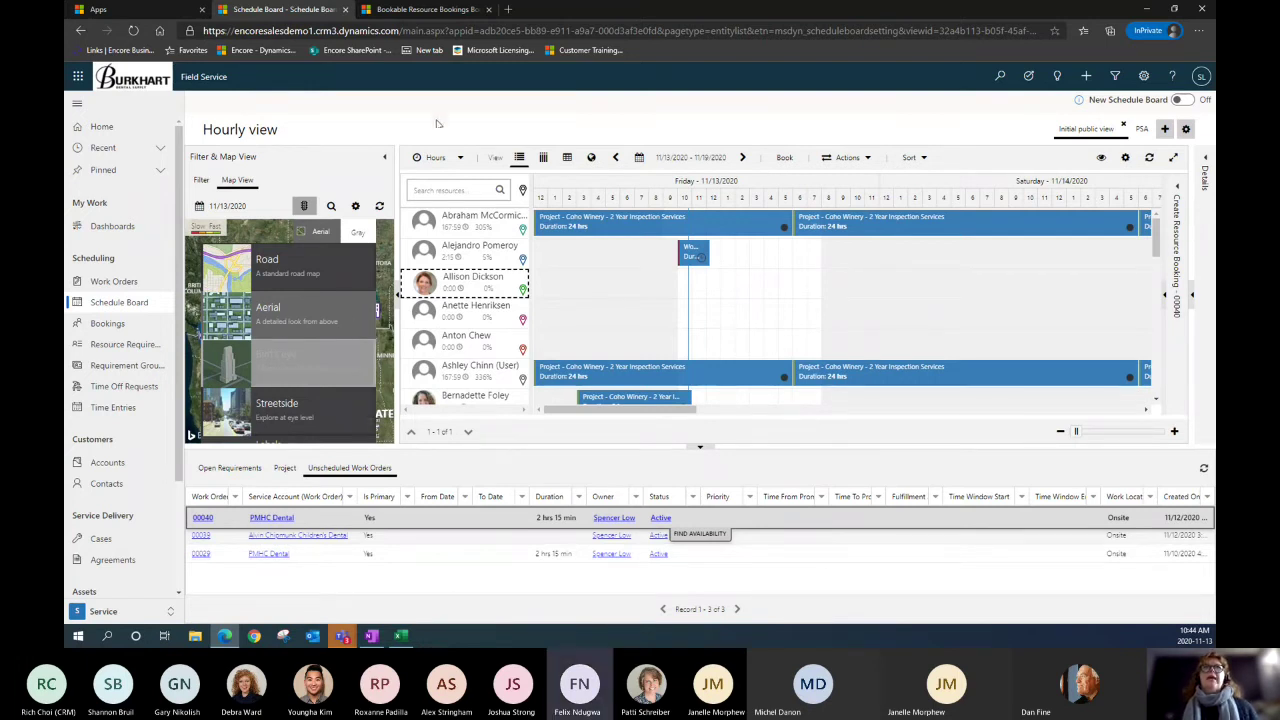
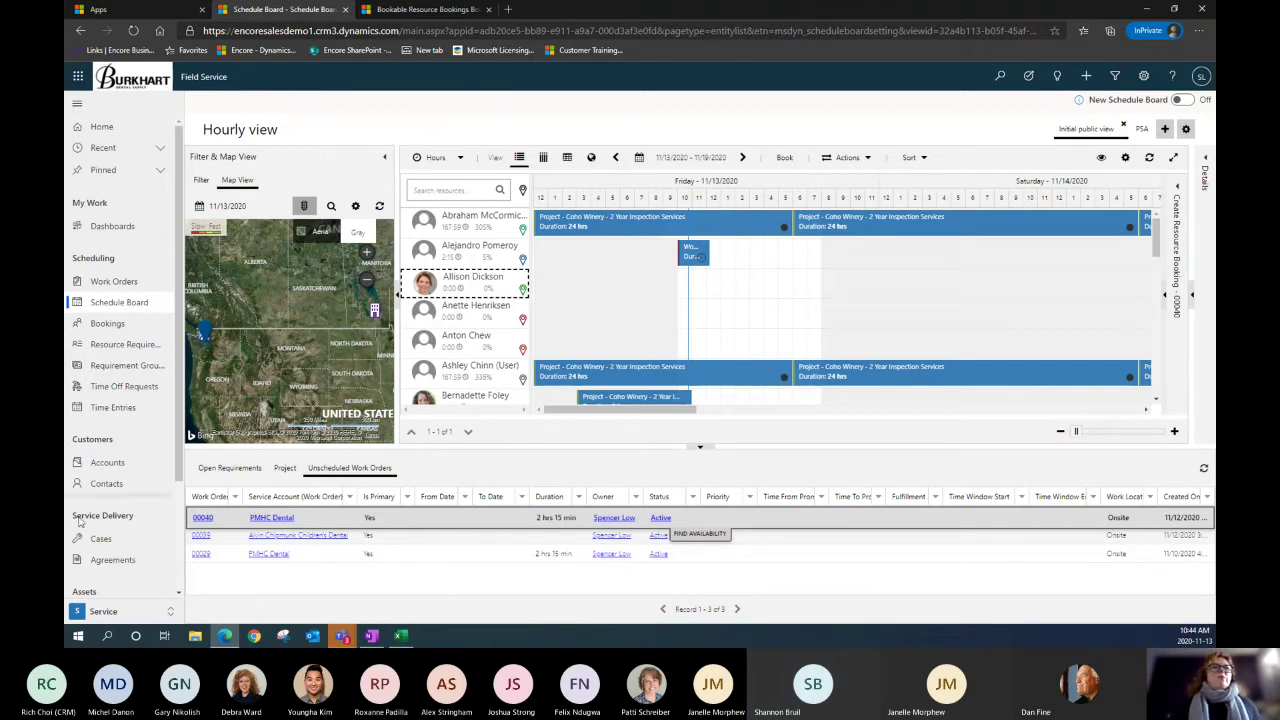
{"action": "left_click", "coordinate": [165, 613]}
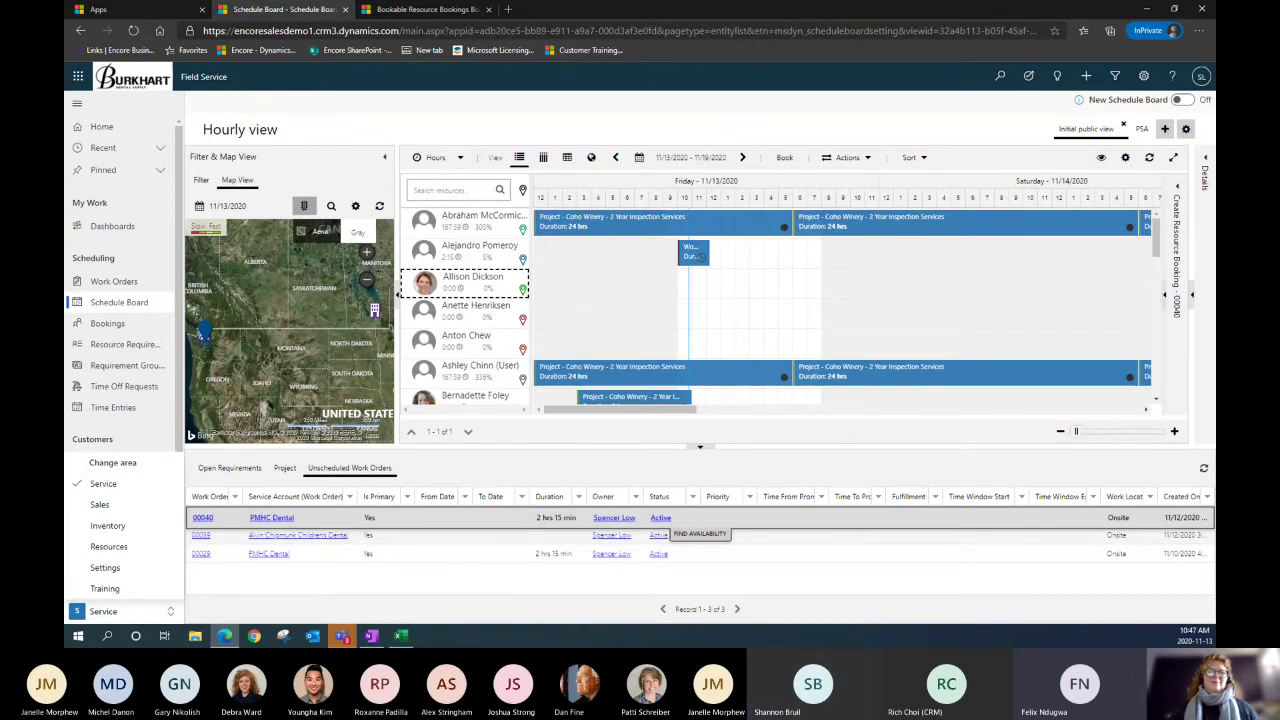
- Switch to the Field Service mobile app and review its navigation areas, today's bookings agenda and the record types that can be created
{"action": "key", "text": "alt+Tab"}
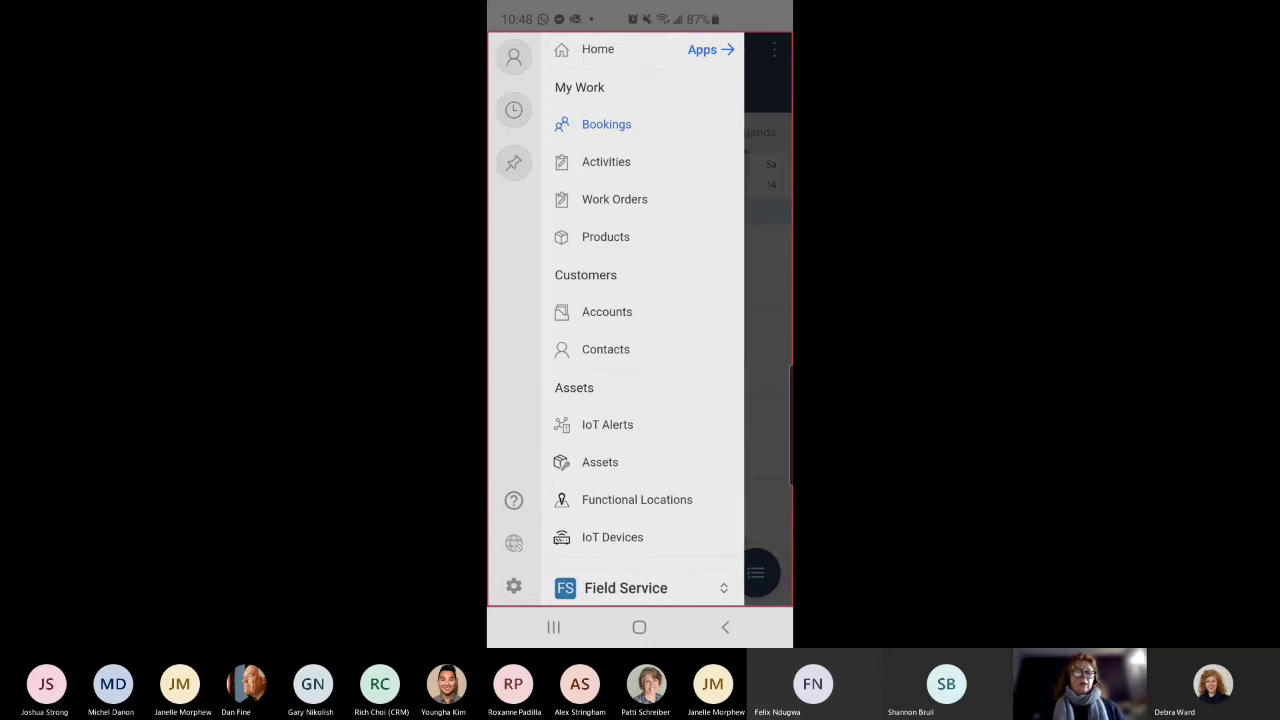
{"action": "scroll", "coordinate": [644, 300], "scroll_direction": "down", "scroll_amount": 2}
{"action": "scroll", "coordinate": [644, 300], "scroll_direction": "up", "scroll_amount": 1}
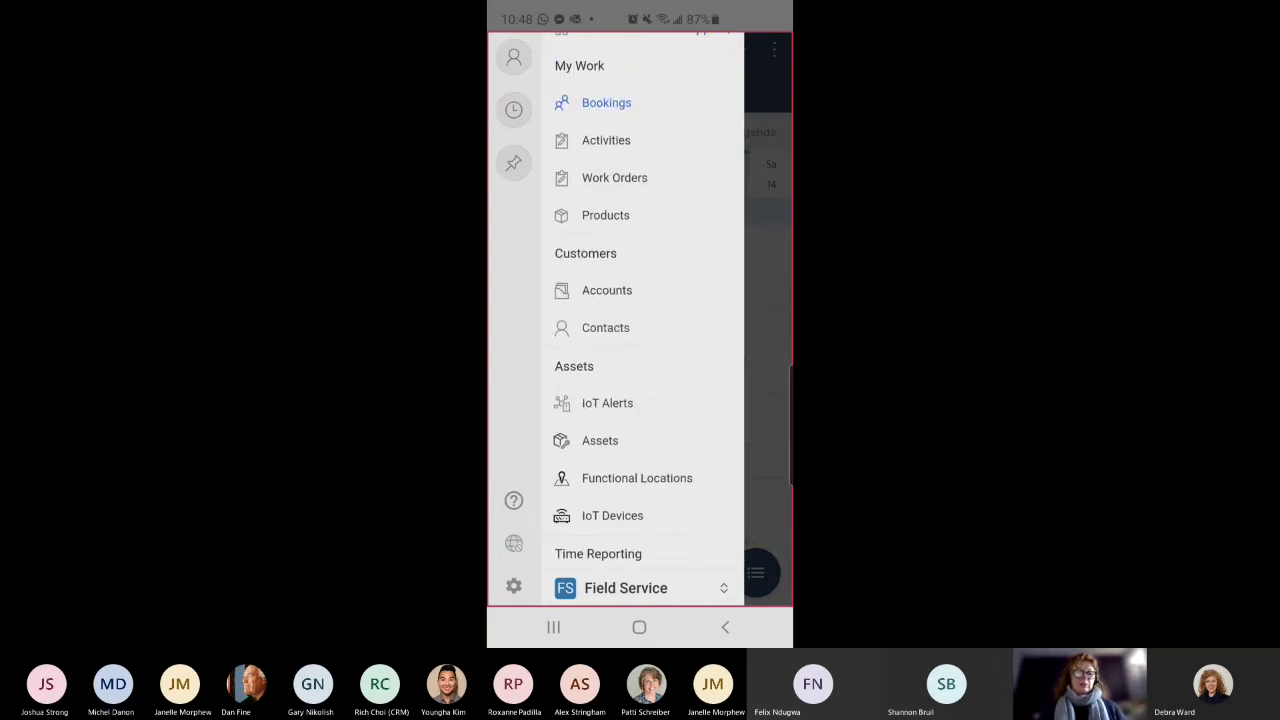
{"action": "scroll", "coordinate": [644, 300], "scroll_direction": "up", "scroll_amount": 1}
{"action": "left_click", "coordinate": [625, 588]}
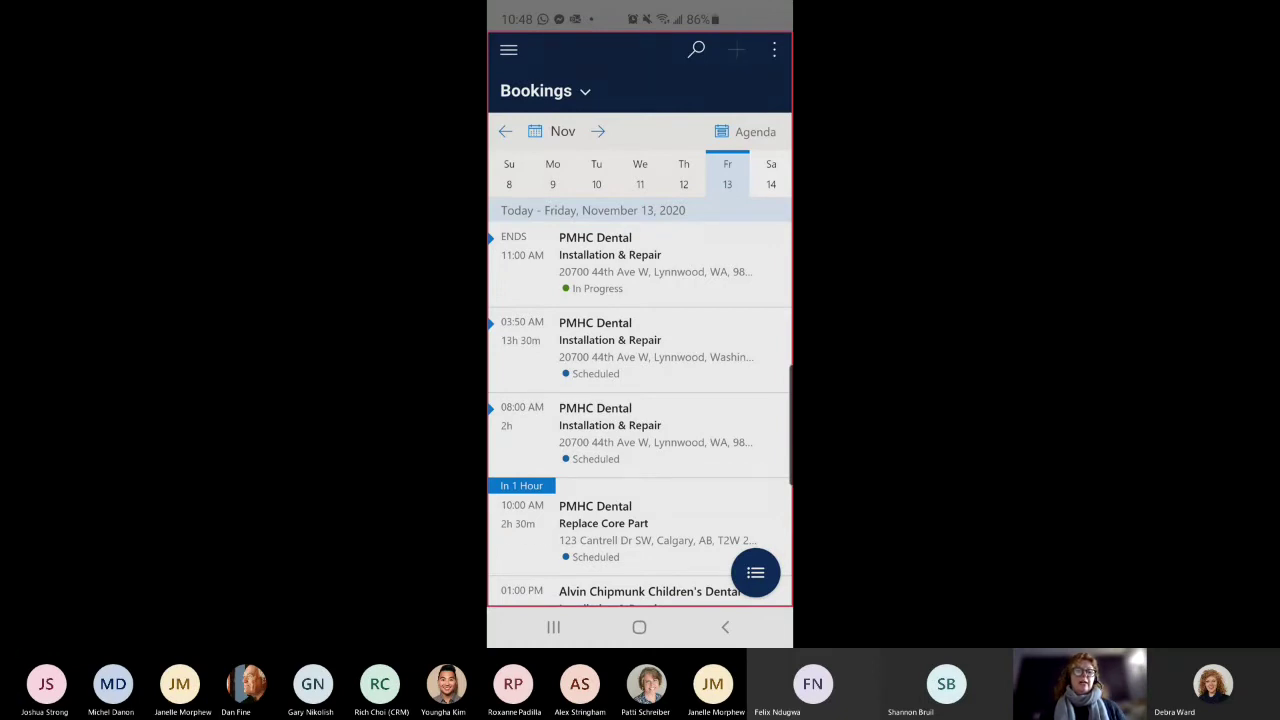
{"action": "scroll", "coordinate": [640, 430], "scroll_direction": "down", "scroll_amount": 3}
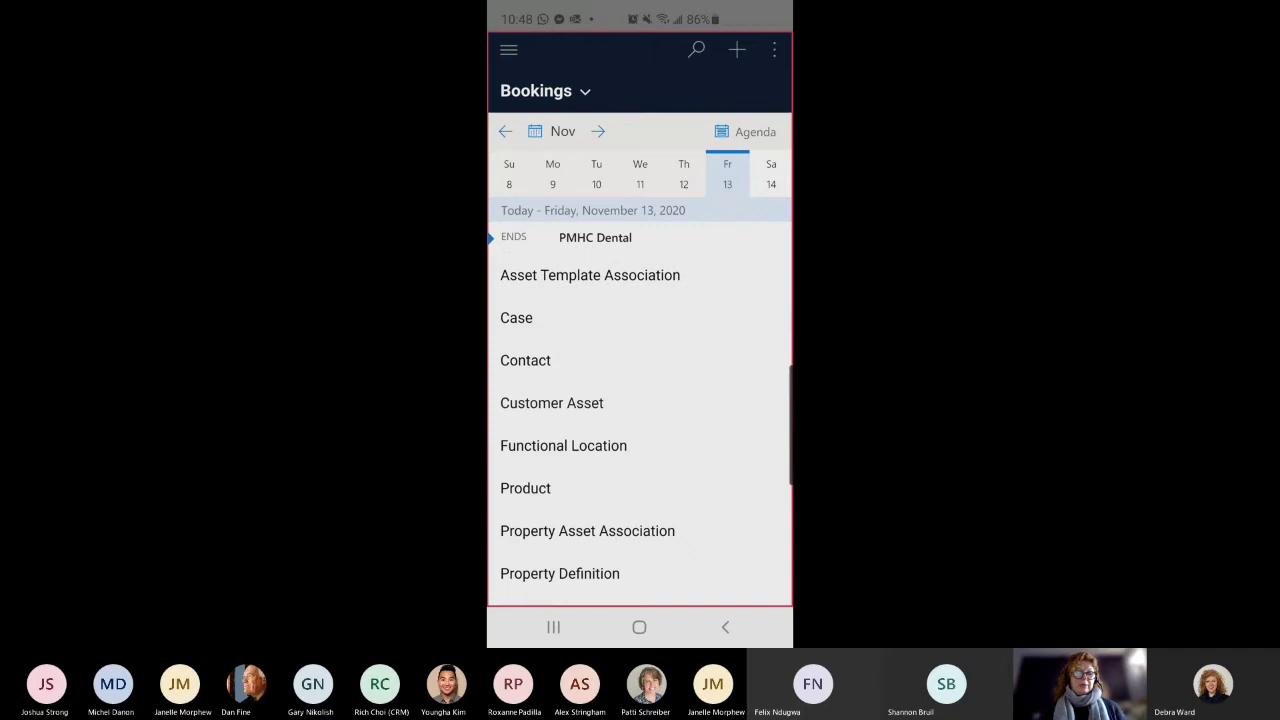
{"action": "scroll", "coordinate": [640, 430], "scroll_direction": "down", "scroll_amount": 3}
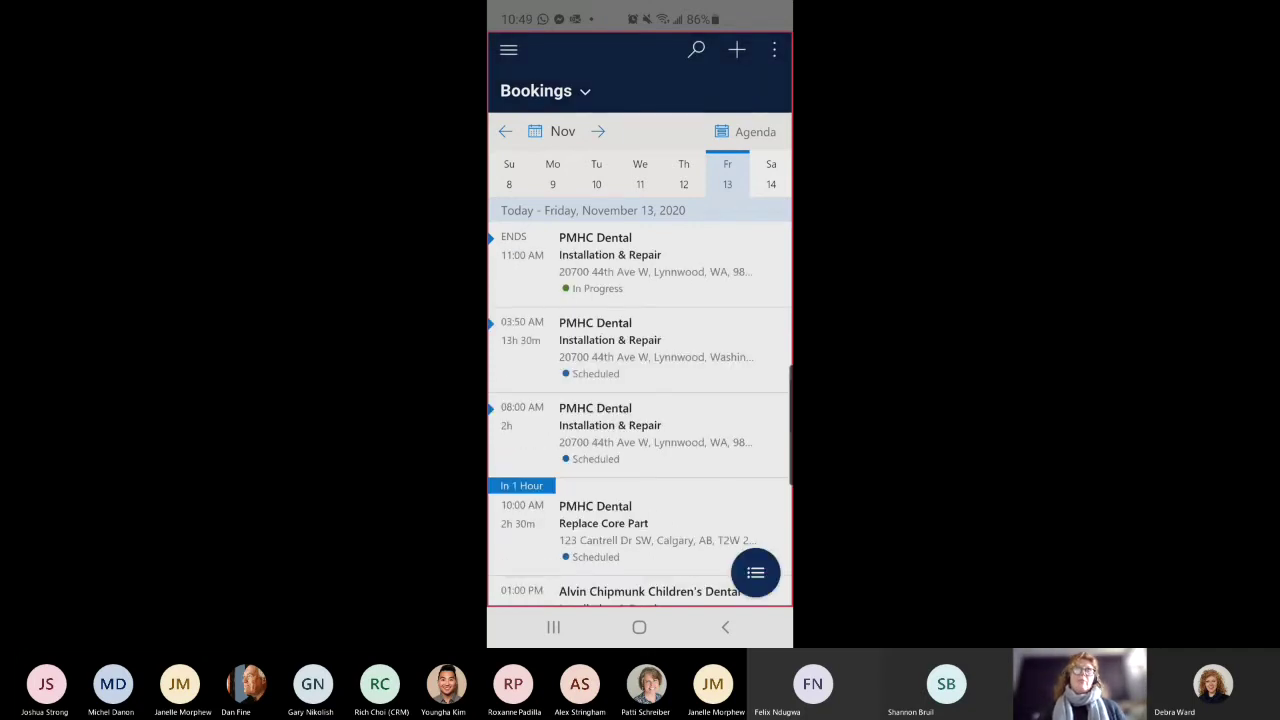
- Start a new work order from the bookings agenda and enter the work order summary "Xray sensor - replace"
{"action": "left_click", "coordinate": [755, 572]}
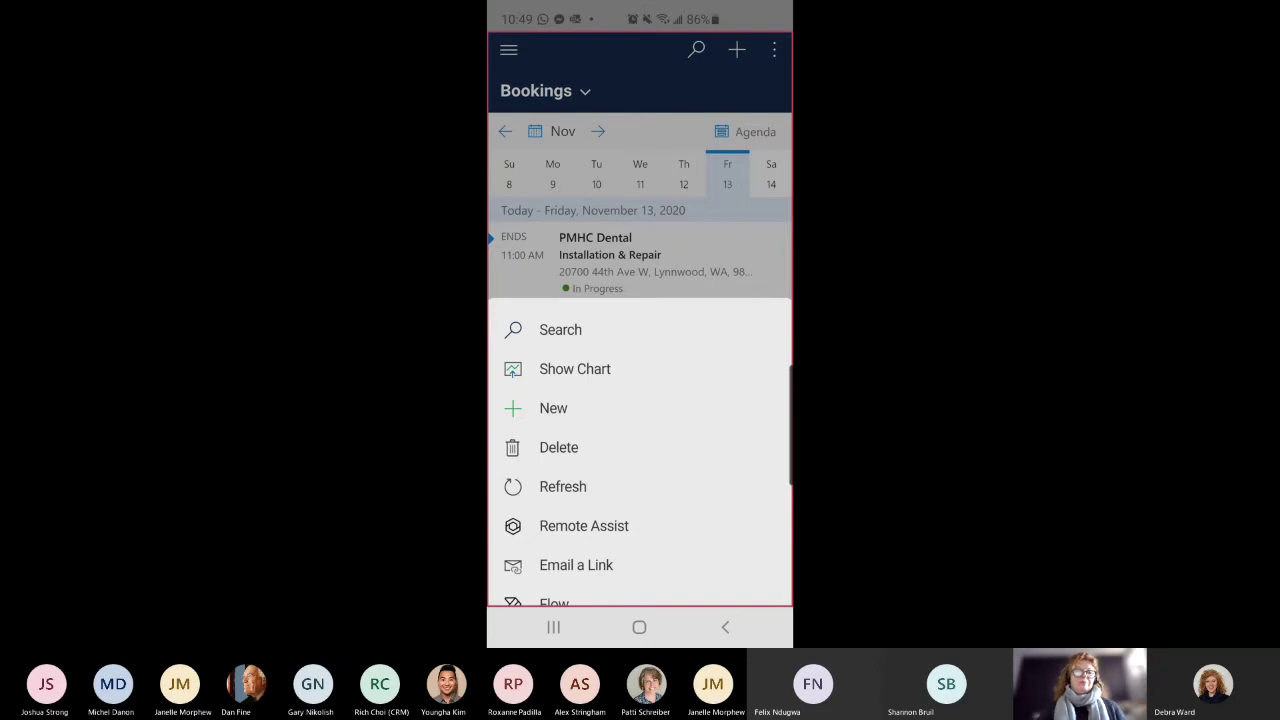
{"action": "left_click", "coordinate": [553, 408]}
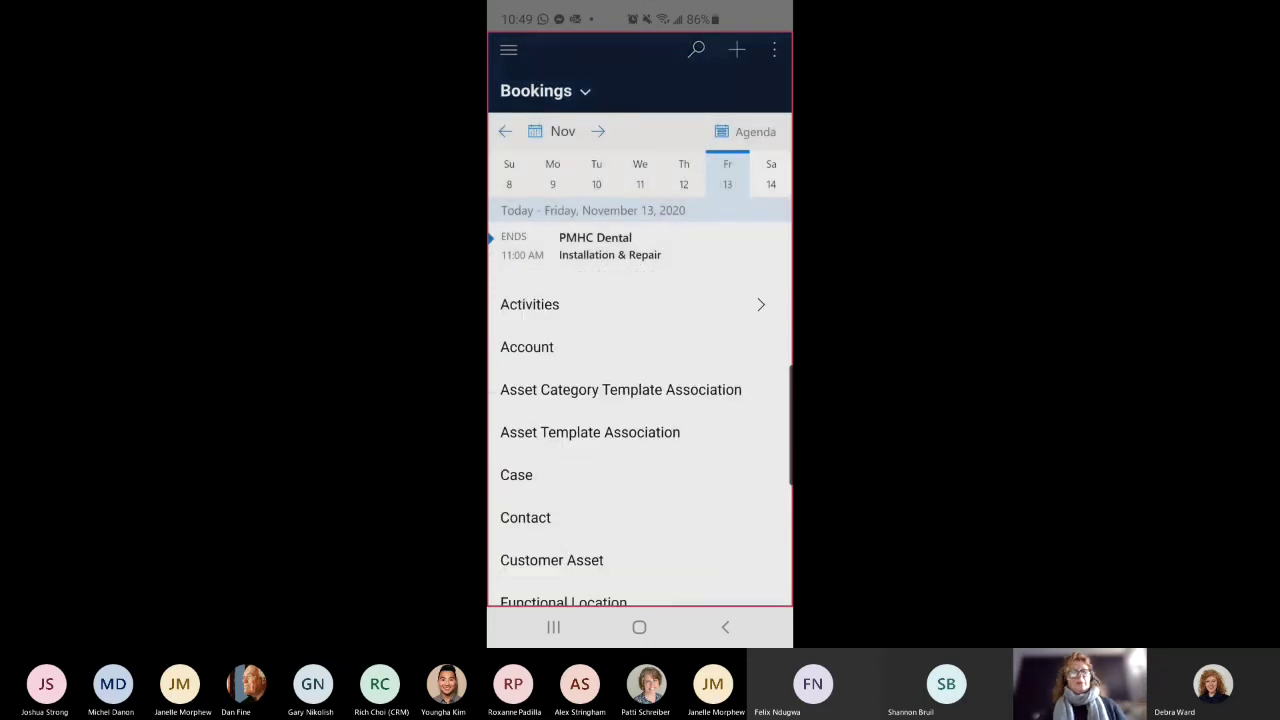
{"action": "scroll", "coordinate": [640, 450], "scroll_direction": "down", "scroll_amount": 5}
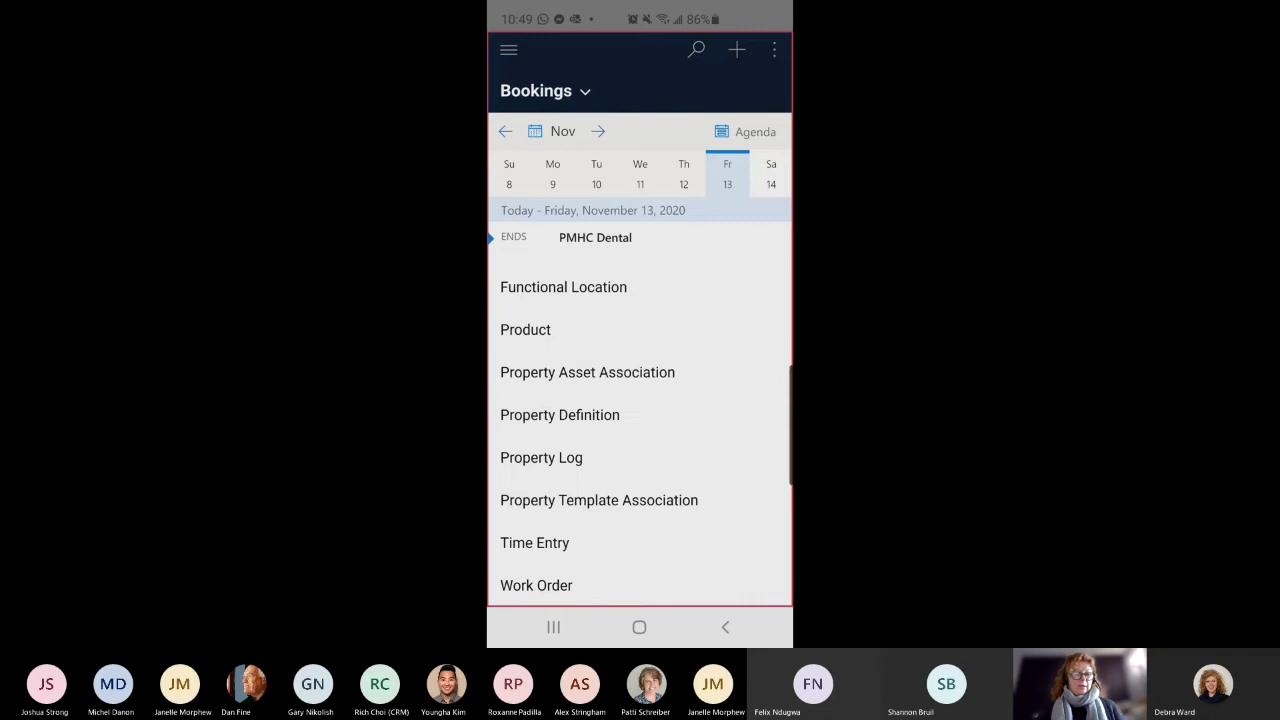
{"action": "key", "text": "Escape"}
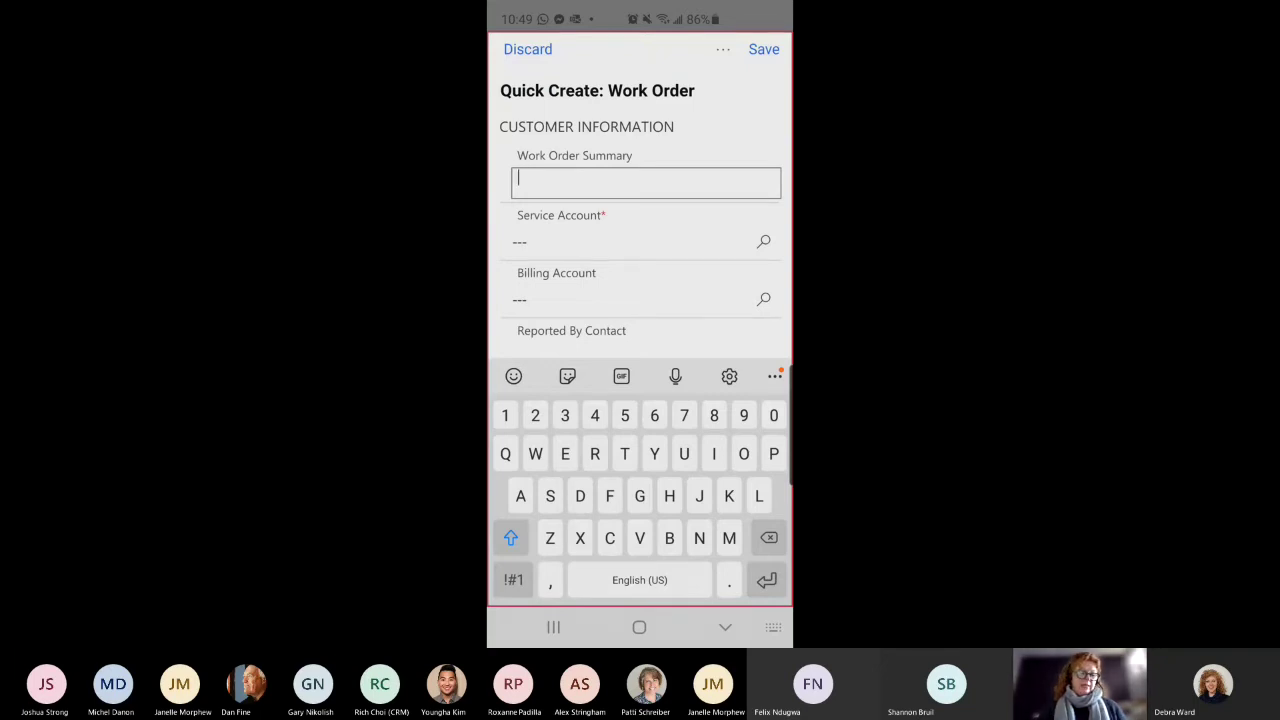
{"action": "type", "text": "Xray sesor"}
{"action": "key", "text": "BackSpace"}
{"action": "key", "text": "BackSpace"}
{"action": "key", "text": "BackSpace"}
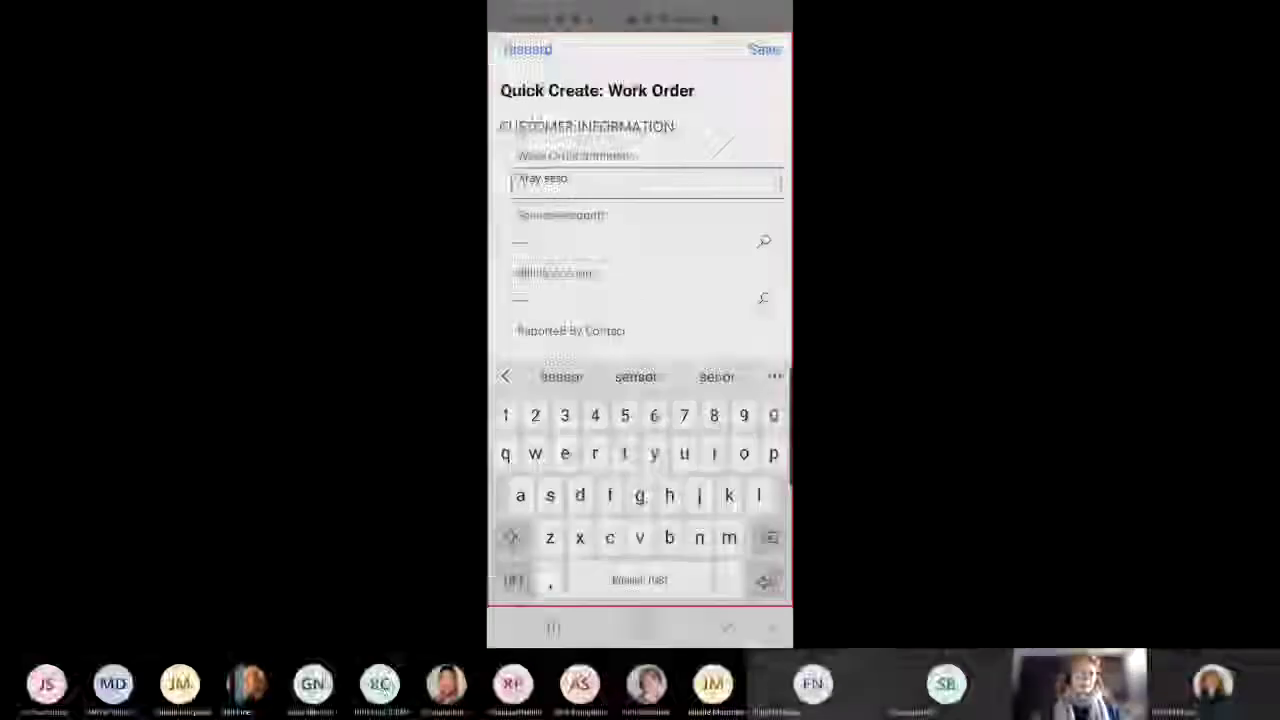
{"action": "type", "text": "nsor "}
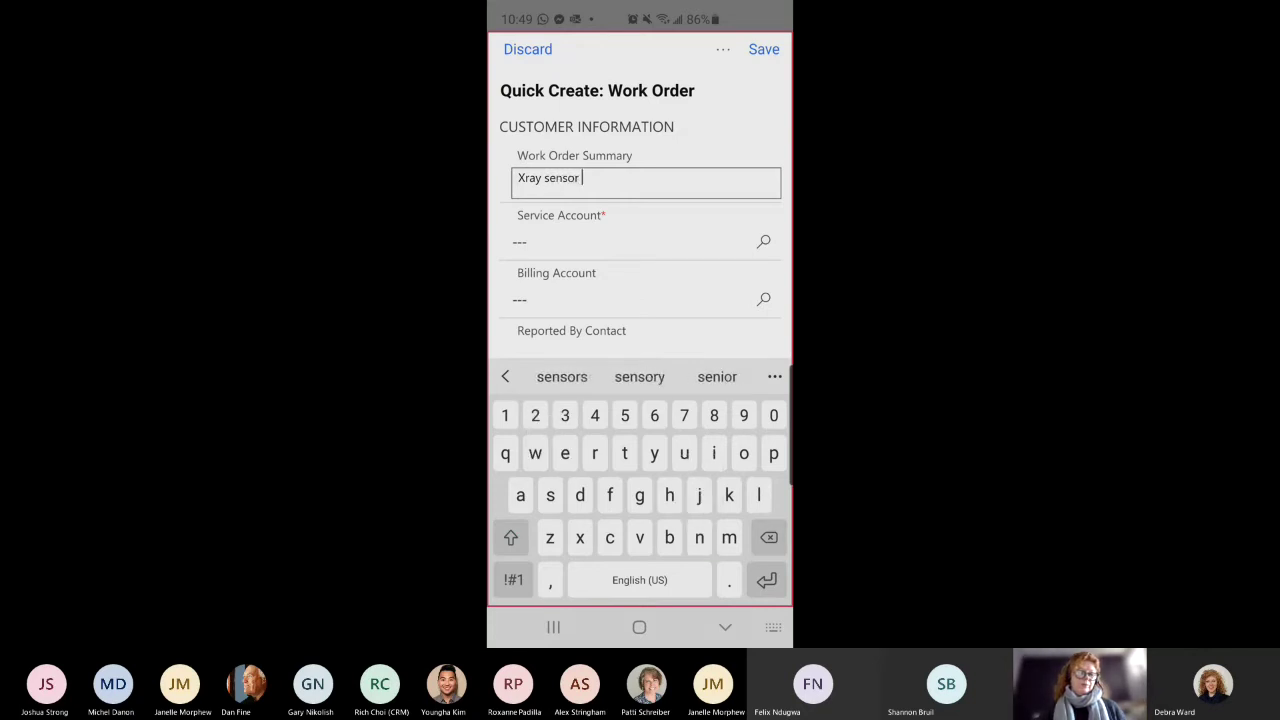
{"action": "type", "text": "- replace"}
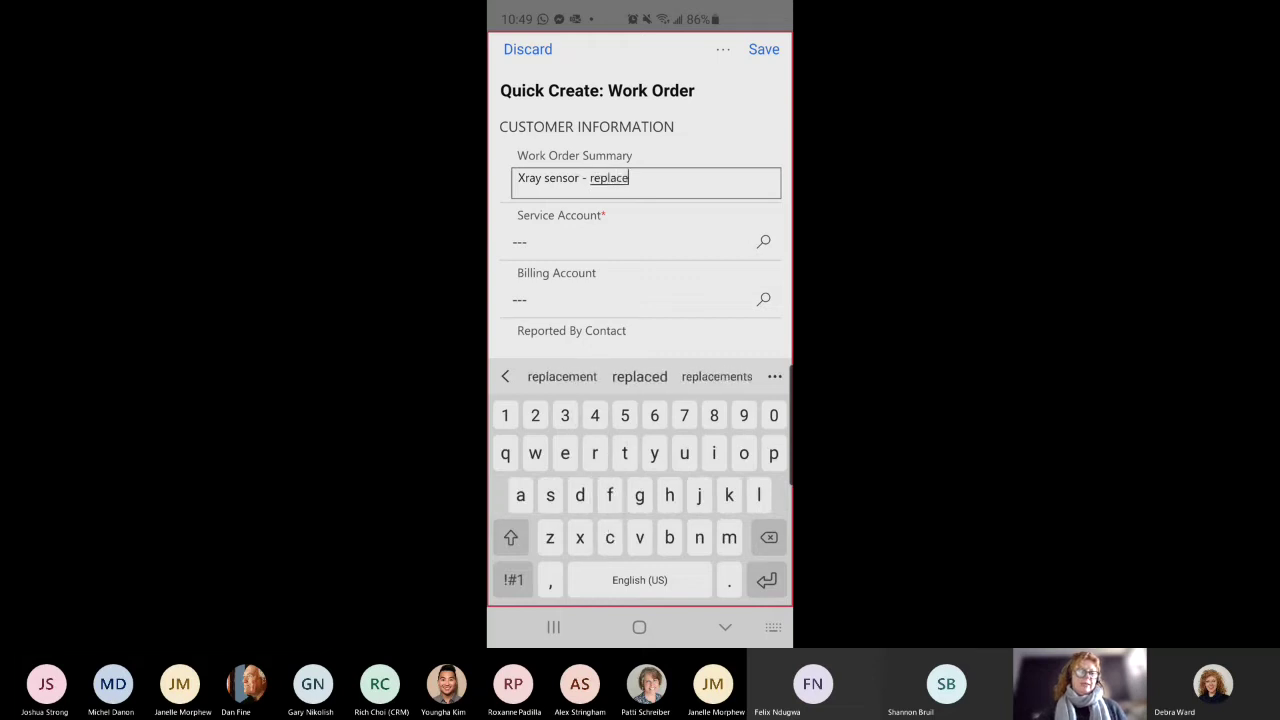
- Set the new work order's service account to PMHC Dental, searching the accounts for "Pmhc"
{"action": "left_click", "coordinate": [640, 241]}
{"action": "type", "text": "Phmc"}
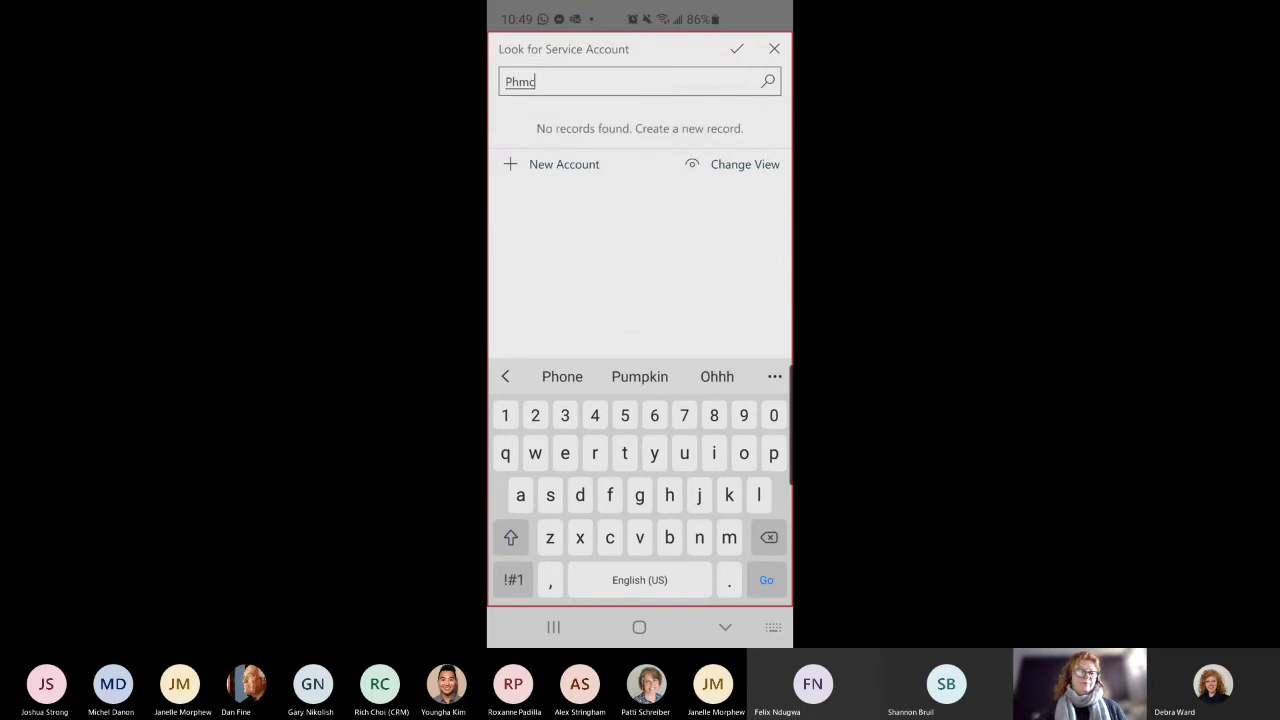
{"action": "key", "text": "BackSpace"}
{"action": "key", "text": "BackSpace"}
{"action": "key", "text": "BackSpace"}
{"action": "type", "text": "mhc"}
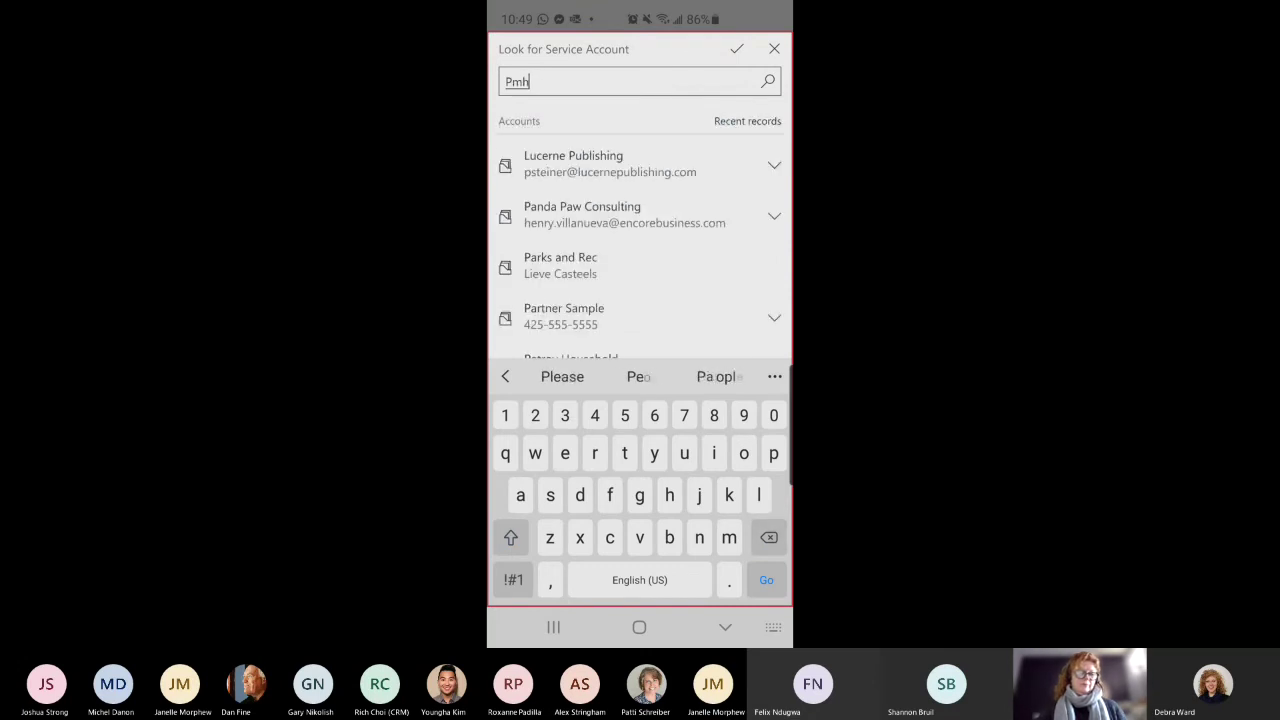
{"action": "left_click", "coordinate": [559, 163]}
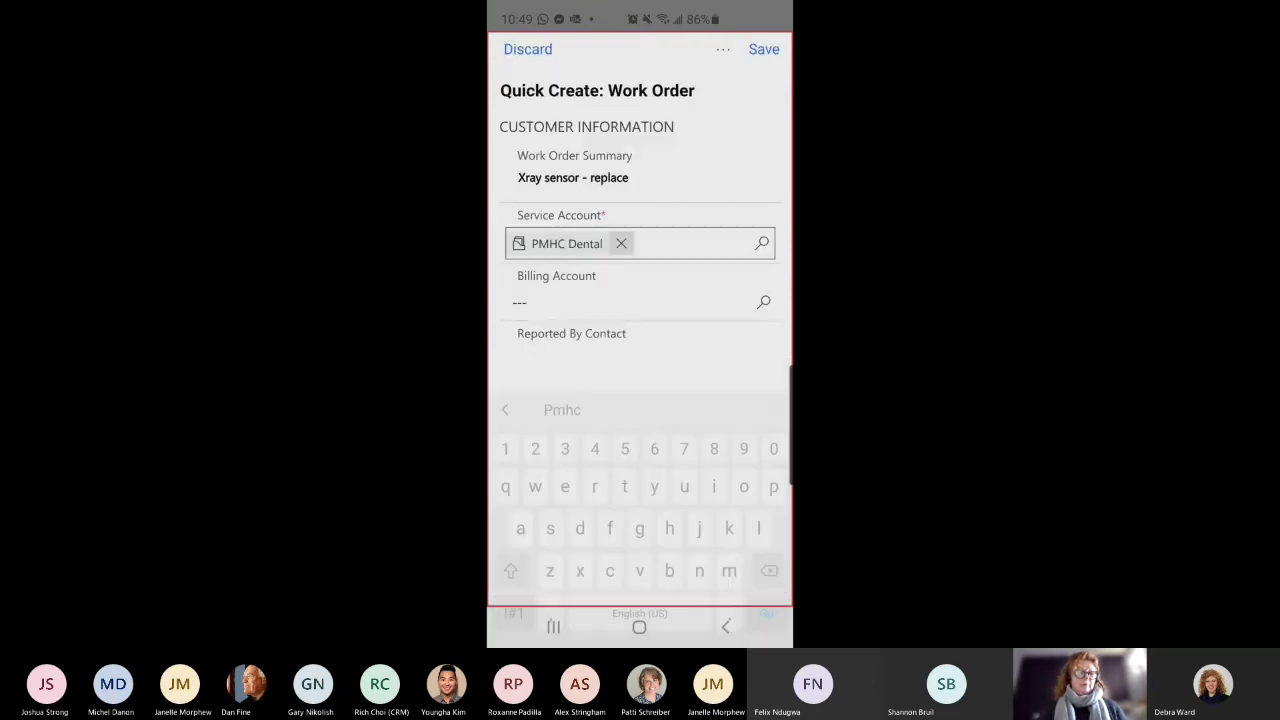
- Set the work order's Reported By Contact by searching for the start of the contact's first name and choosing the second match
{"action": "left_click", "coordinate": [640, 358]}
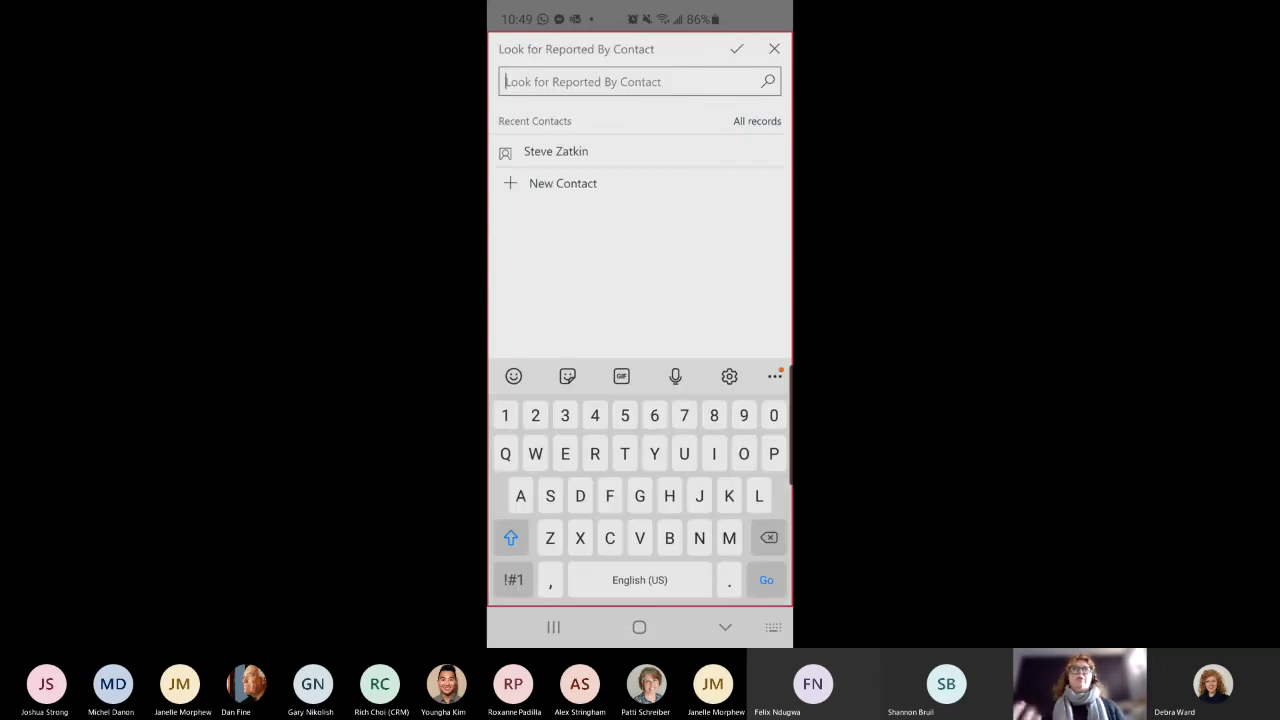
{"action": "left_click", "coordinate": [610, 538]}
{"action": "type", "text": "at"}
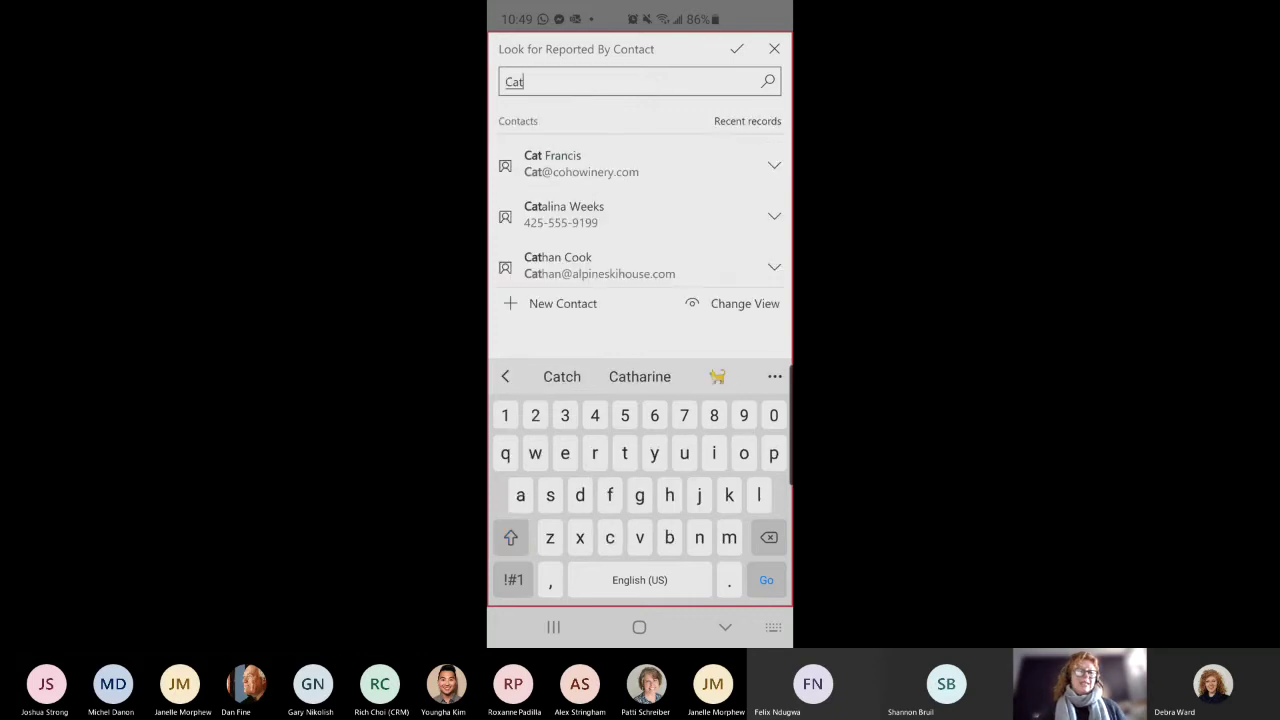
{"action": "left_click", "coordinate": [564, 214]}
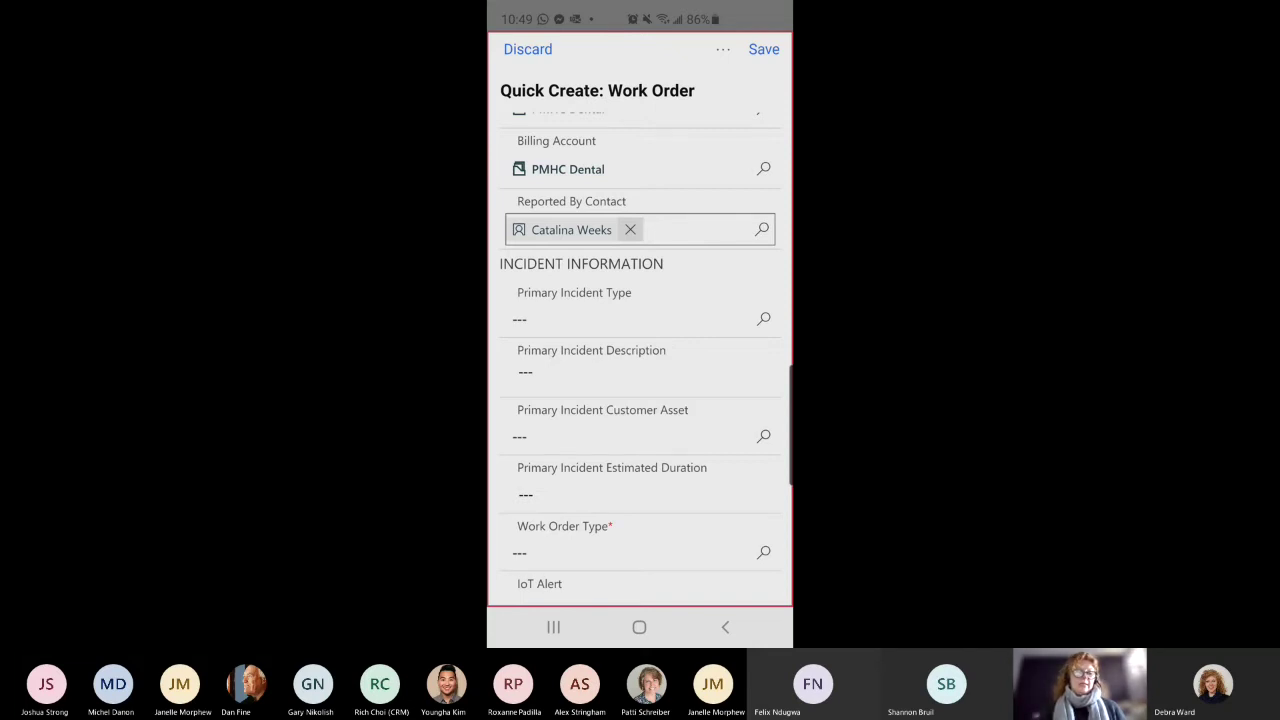
- Set the primary incident type to Installation & Repair and check the remaining incident and detail fields of the work order
{"action": "left_click", "coordinate": [640, 318]}
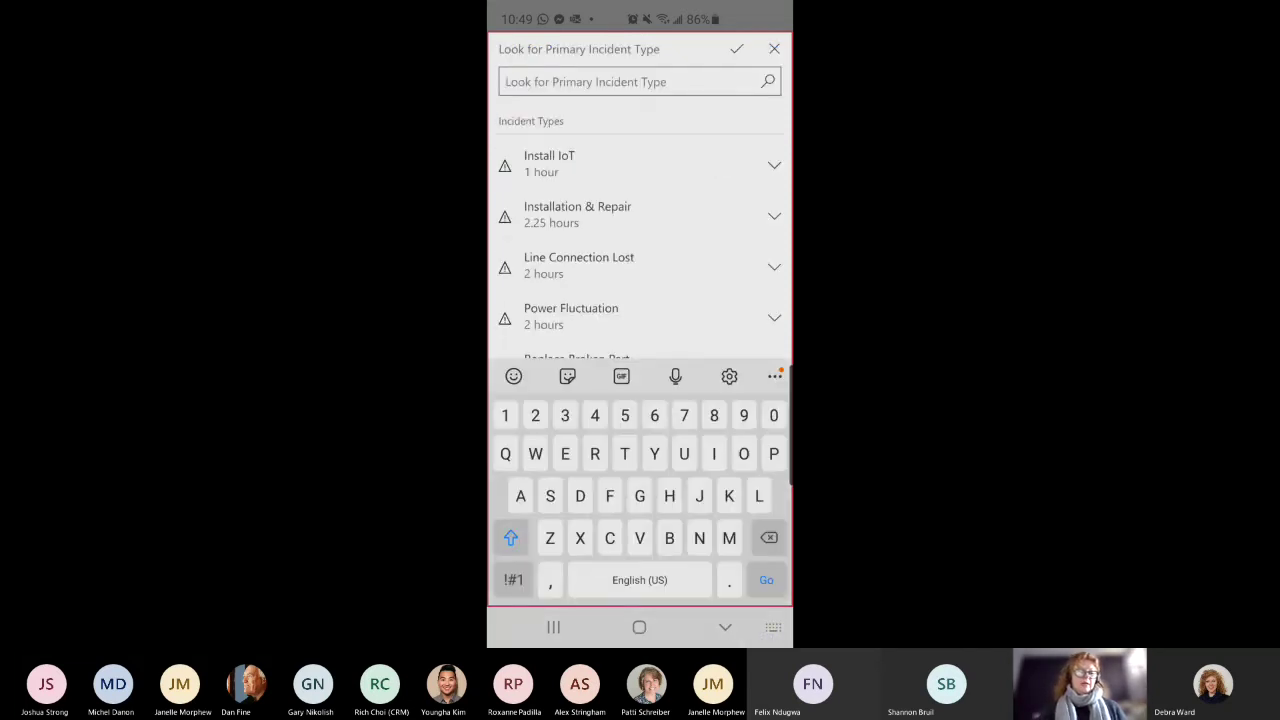
{"action": "left_click", "coordinate": [577, 214]}
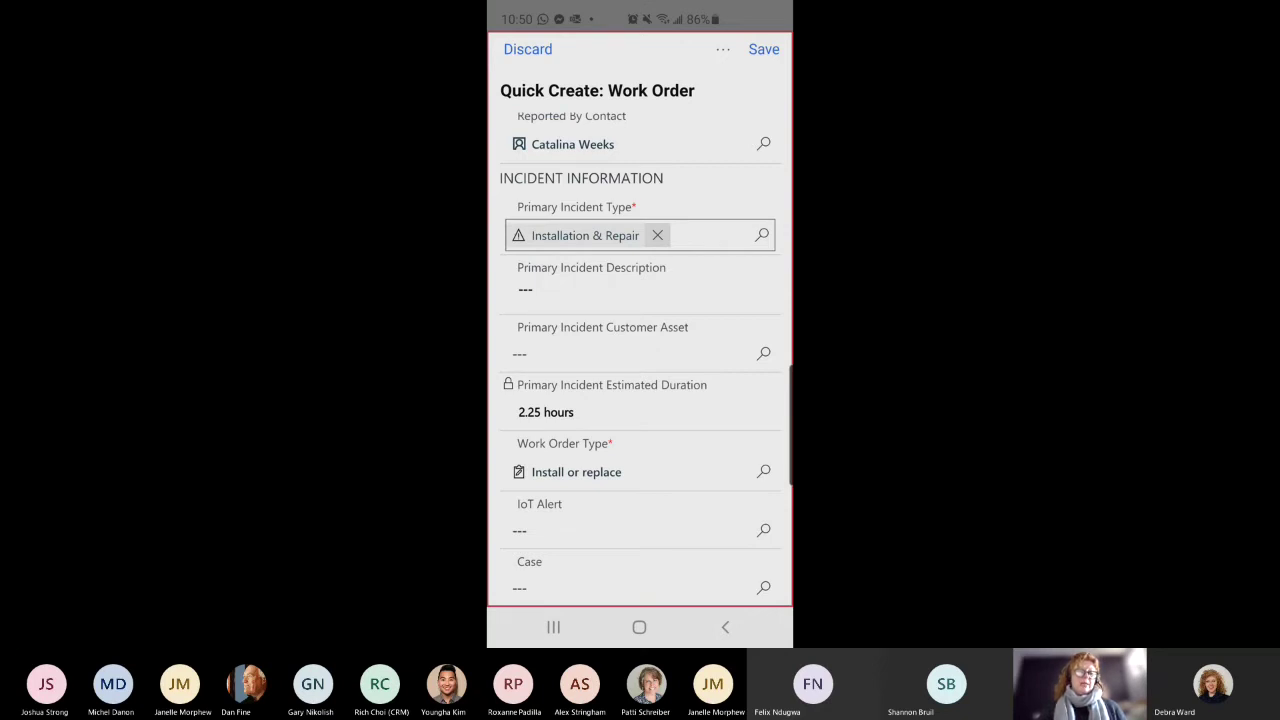
{"action": "scroll", "coordinate": [640, 350], "scroll_direction": "down", "scroll_amount": 3}
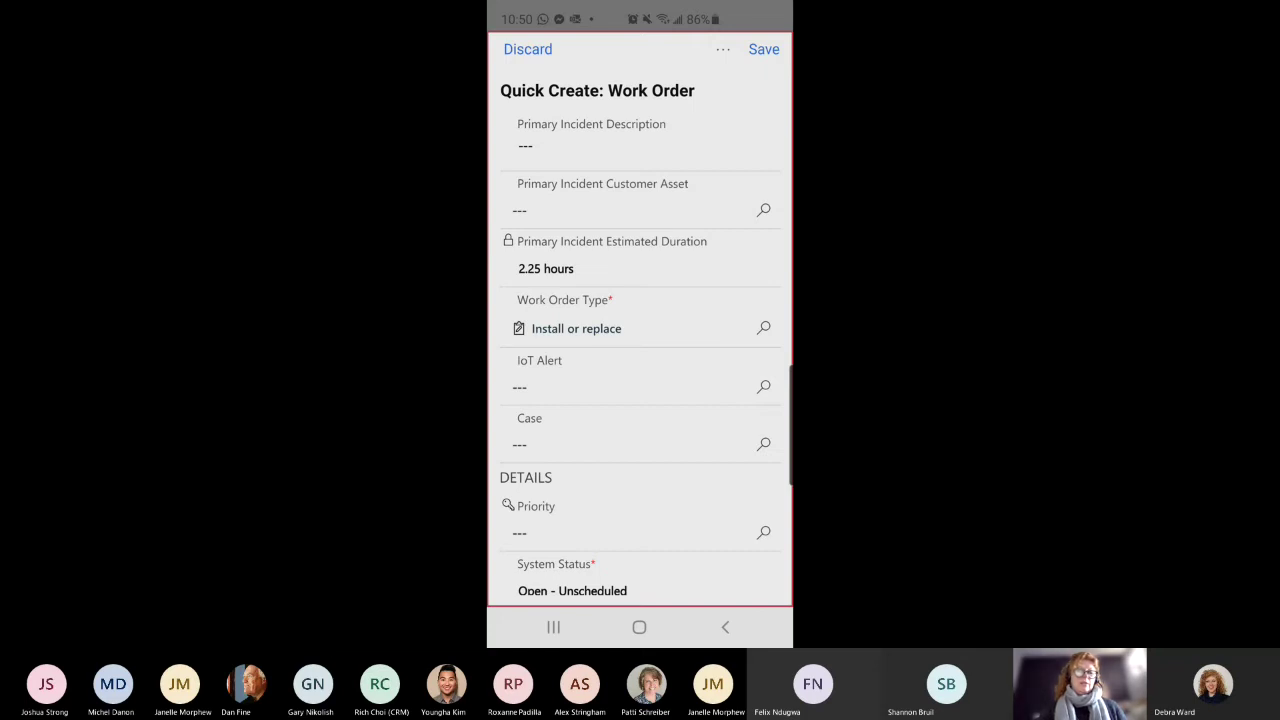
- Check the Substatus and Priority fields of the new work order and save it
{"action": "scroll", "coordinate": [640, 350], "scroll_direction": "down", "scroll_amount": 4}
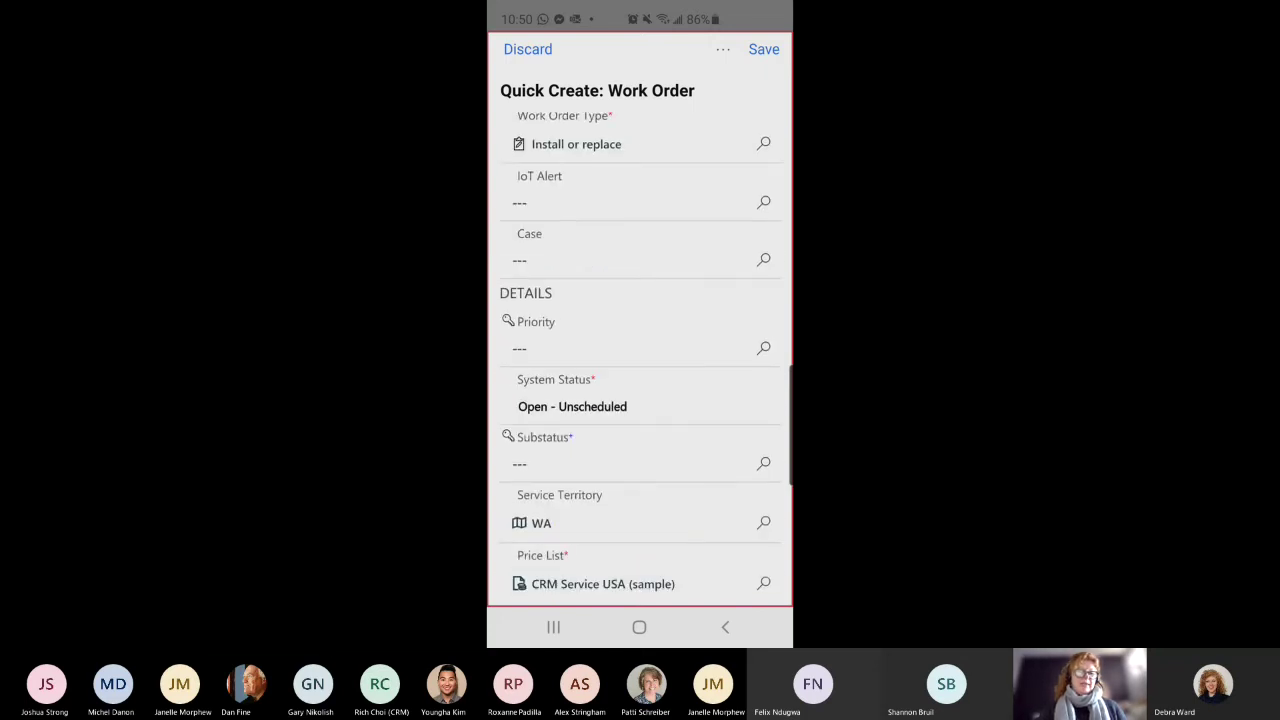
{"action": "left_click", "coordinate": [630, 463]}
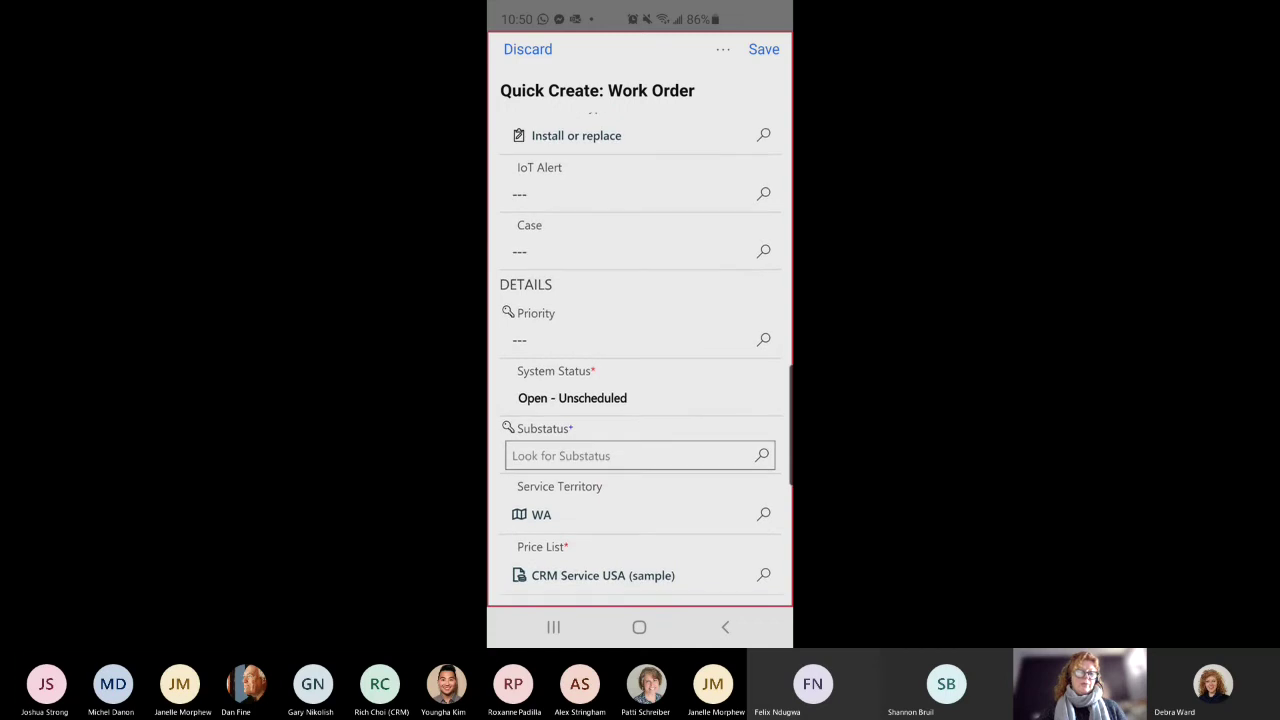
{"action": "left_click", "coordinate": [630, 340]}
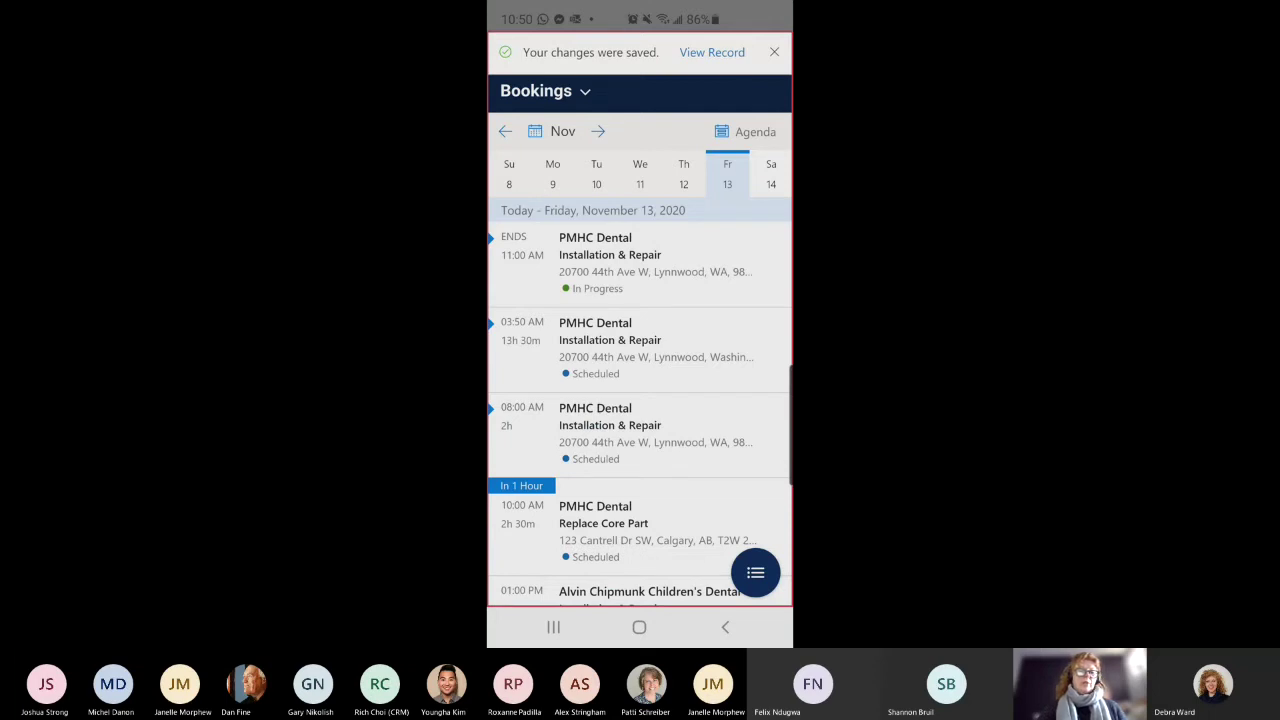
- Open the newly saved PMHC Dental work order from the Work Orders list and show its timeline
{"action": "left_click", "coordinate": [508, 50]}
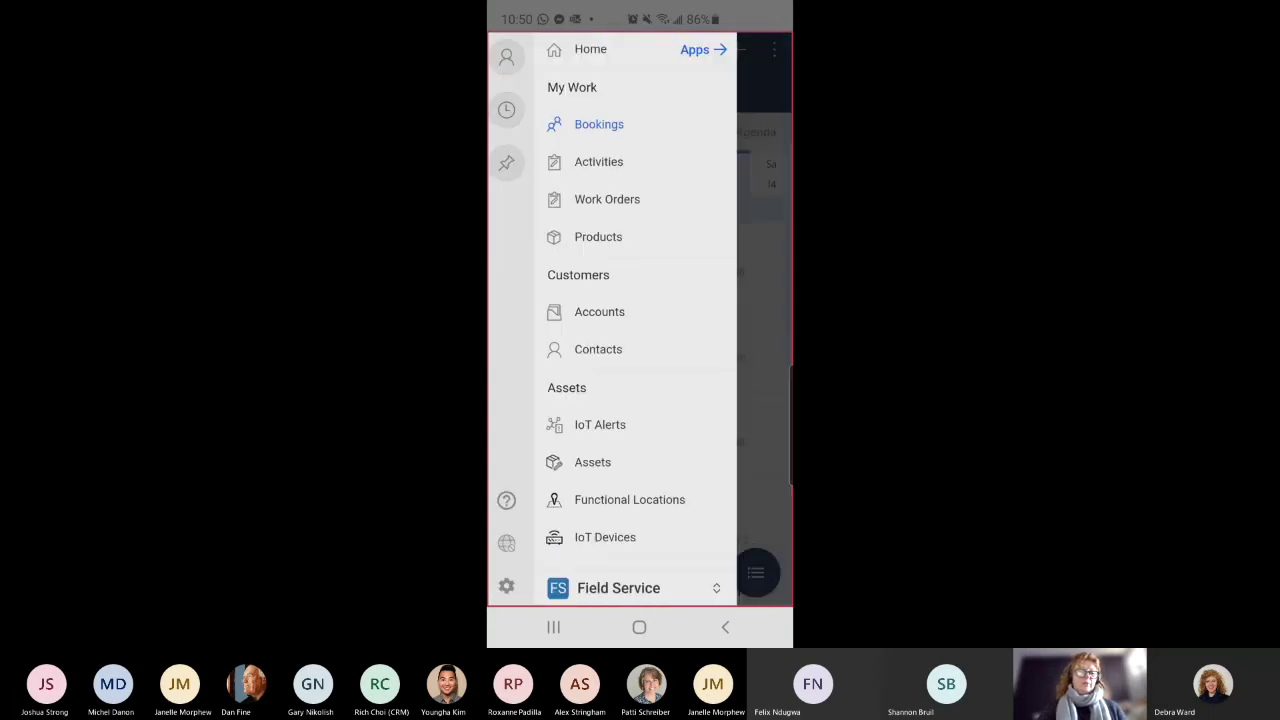
{"action": "left_click", "coordinate": [607, 199]}
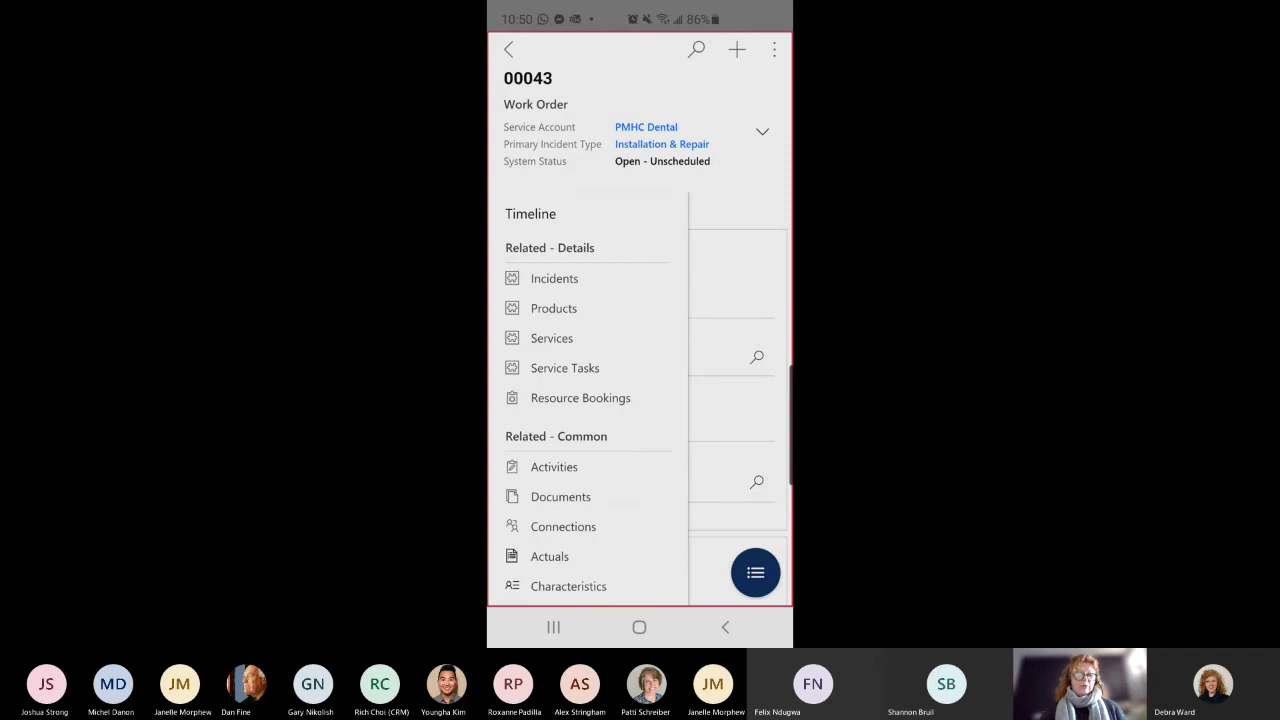
{"action": "scroll", "coordinate": [588, 400], "scroll_direction": "down", "scroll_amount": 3}
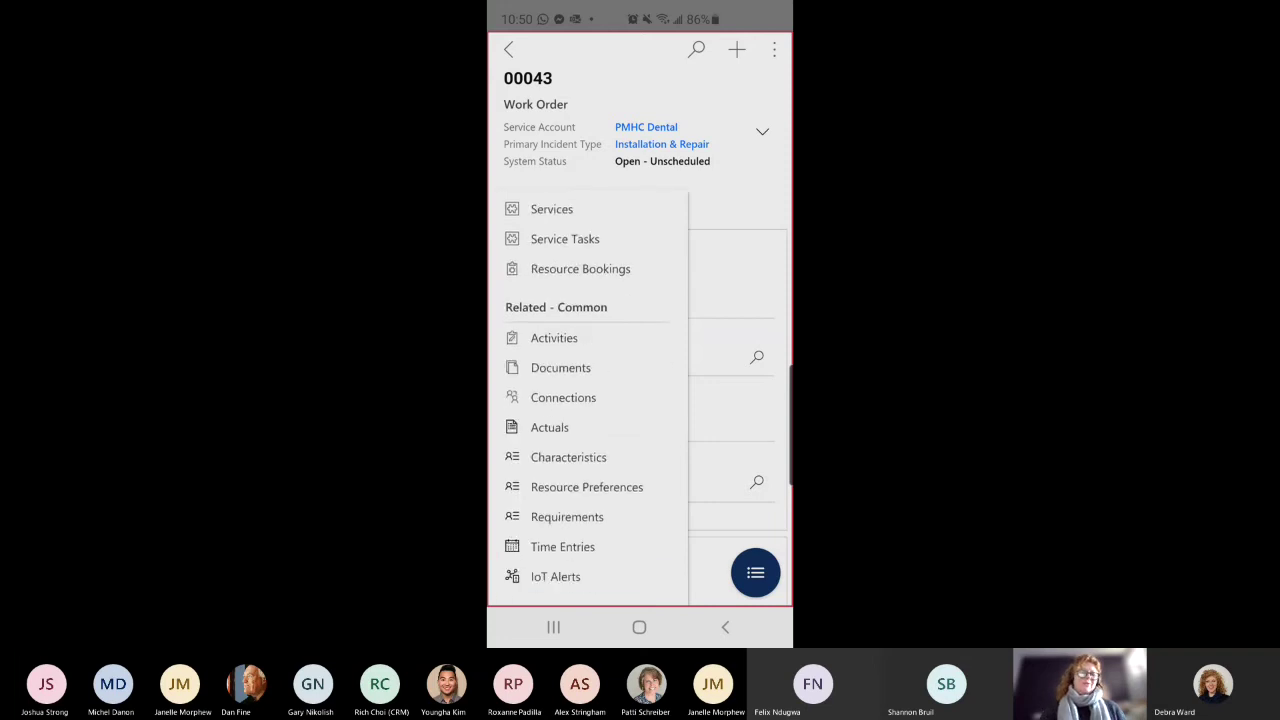
{"action": "scroll", "coordinate": [588, 400], "scroll_direction": "up", "scroll_amount": 3}
{"action": "left_click", "coordinate": [540, 214]}
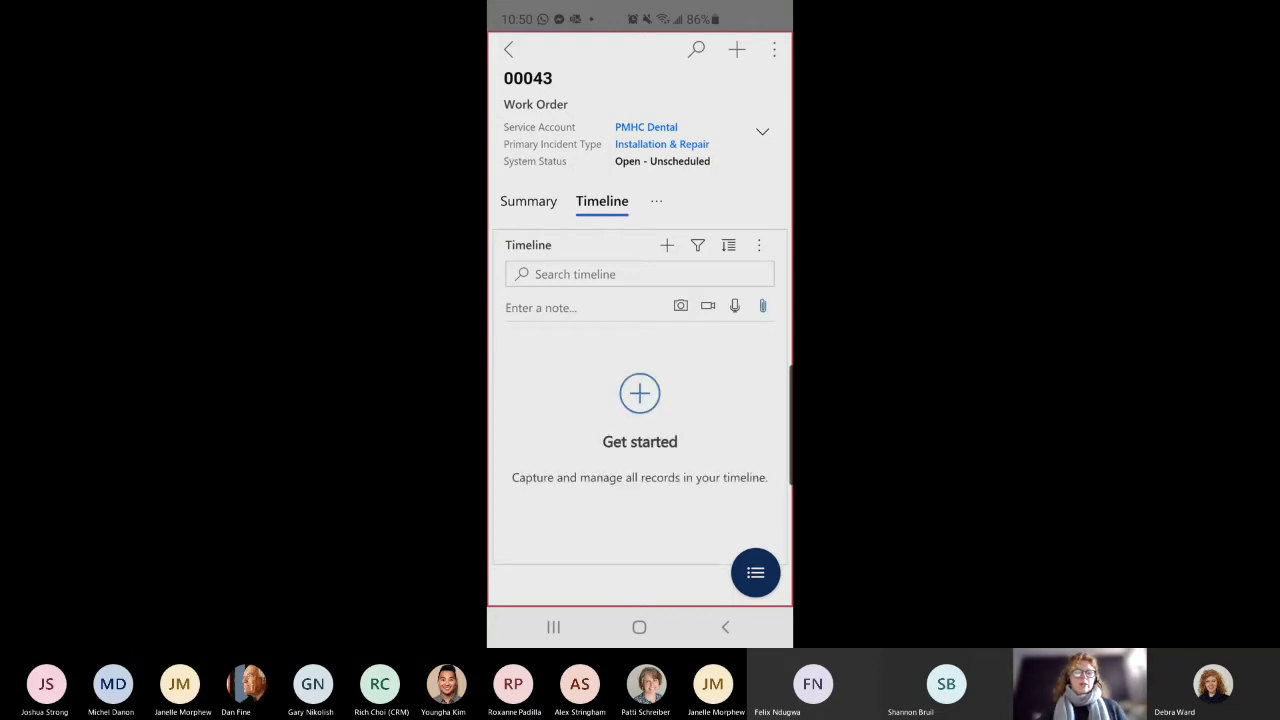
- Attach a picture from the phone's gallery to the work order's timeline and add it as a note without a title
{"action": "left_click", "coordinate": [762, 305]}
{"action": "left_click", "coordinate": [574, 602]}
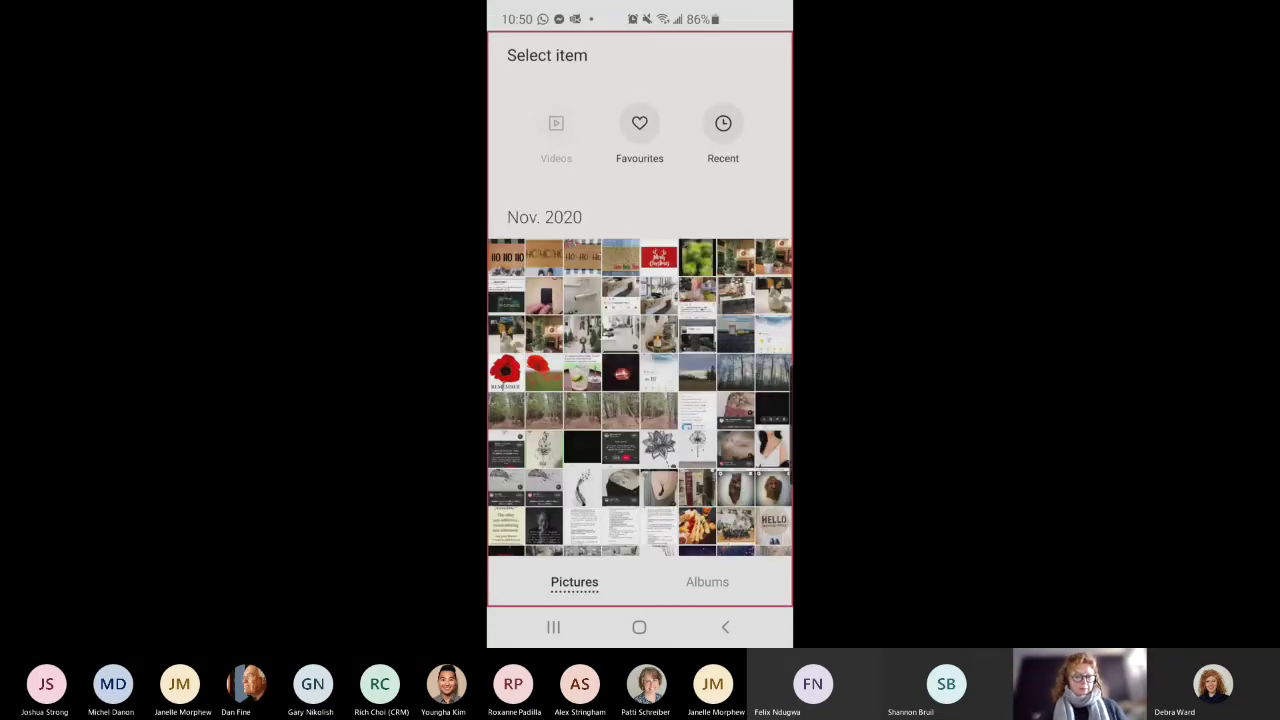
{"action": "left_click", "coordinate": [552, 300]}
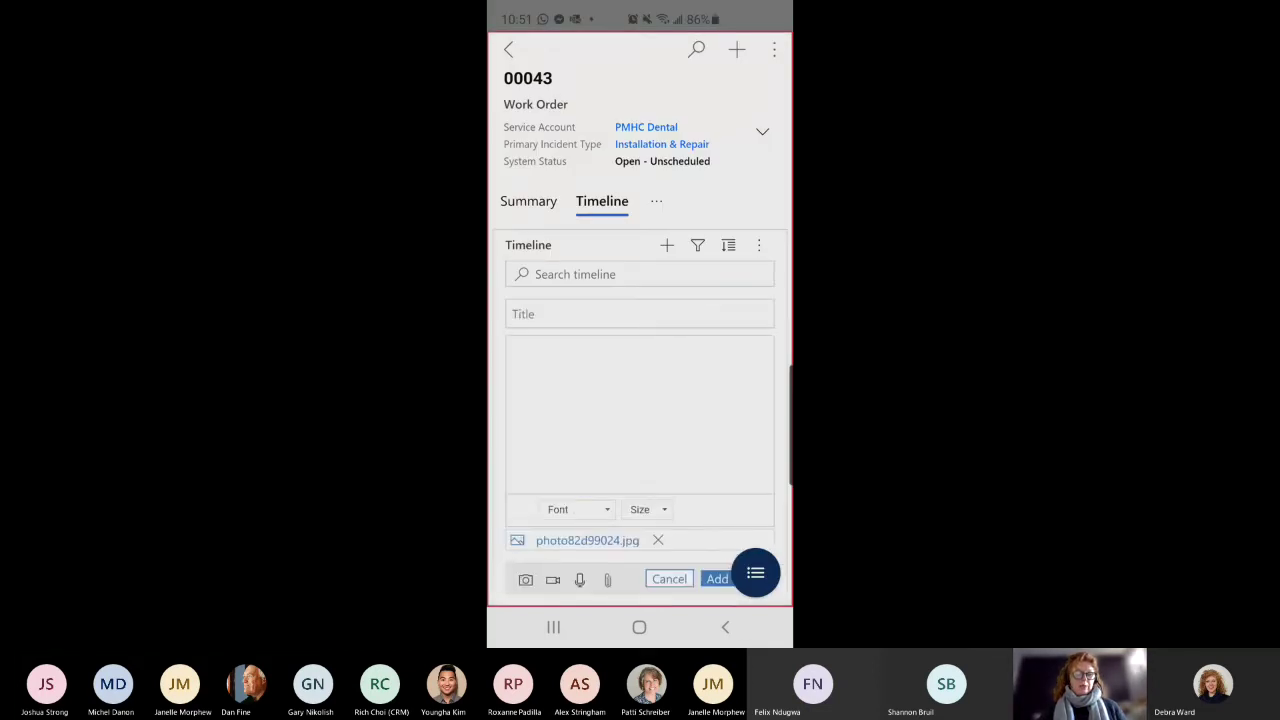
{"action": "left_click", "coordinate": [717, 579]}
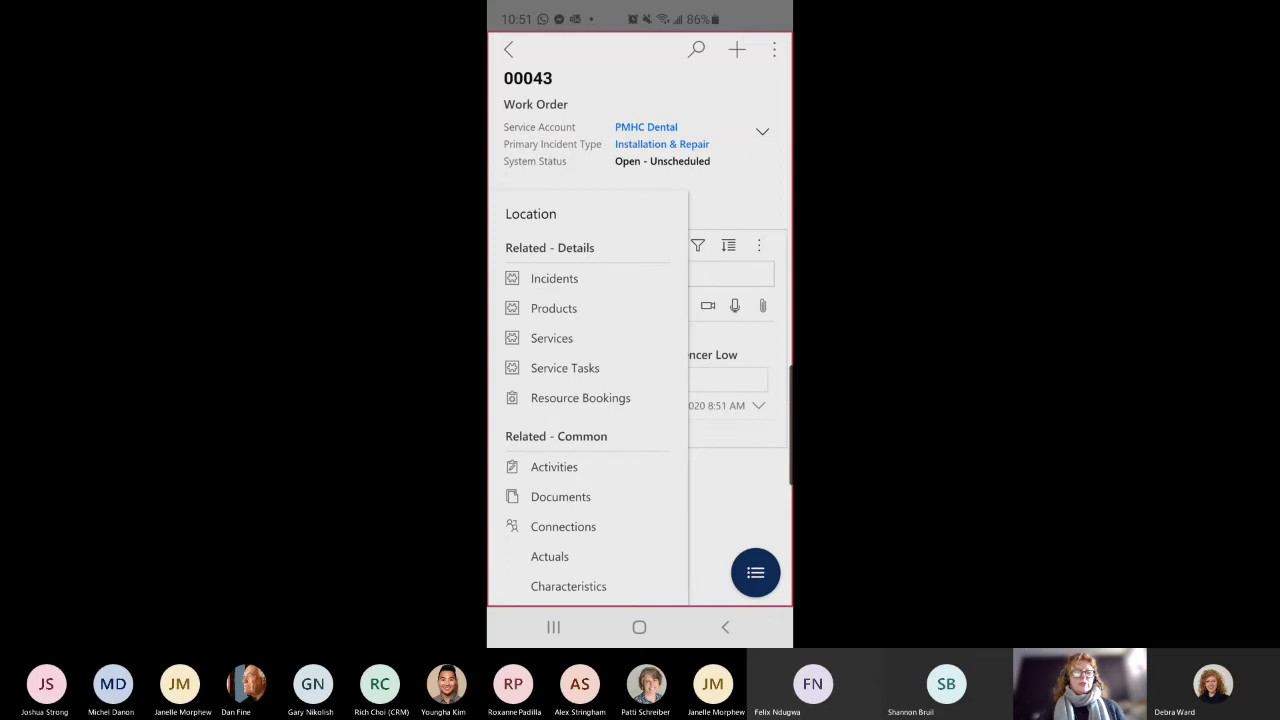
- Look through the work order's related record types and expand its header details
{"action": "scroll", "coordinate": [587, 397], "scroll_direction": "down", "scroll_amount": 4}
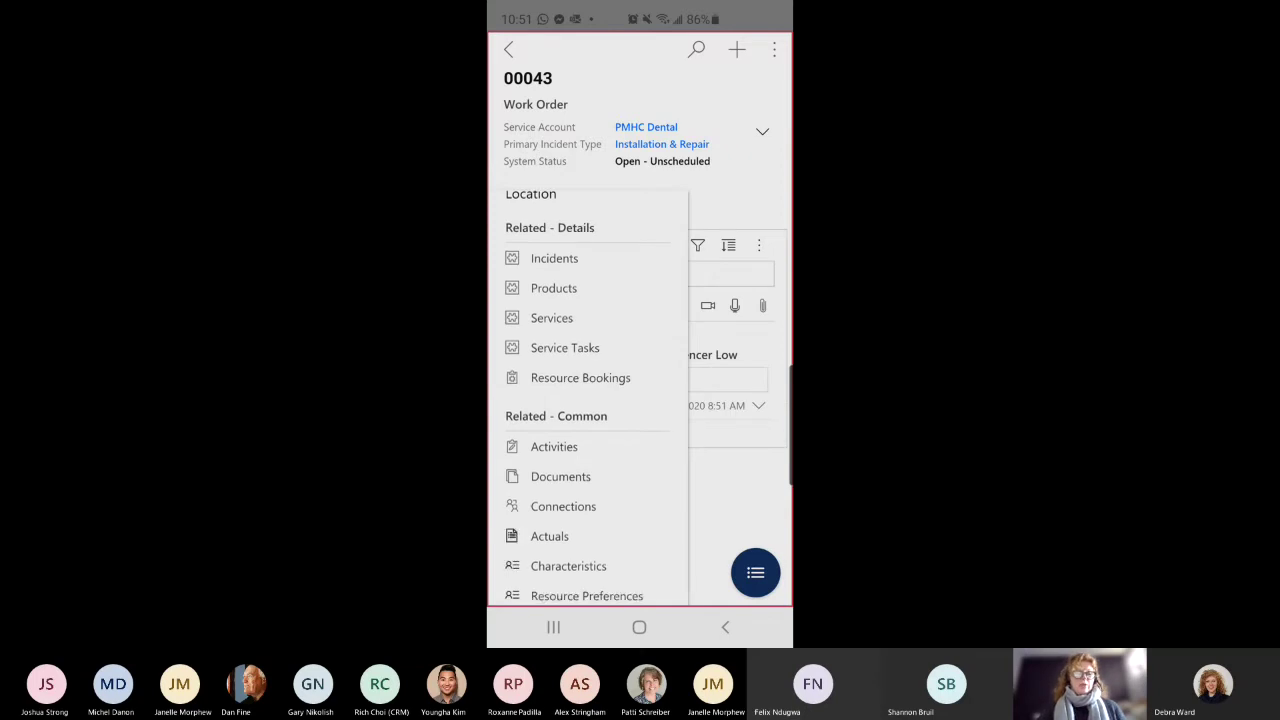
{"action": "scroll", "coordinate": [587, 397], "scroll_direction": "down", "scroll_amount": 1}
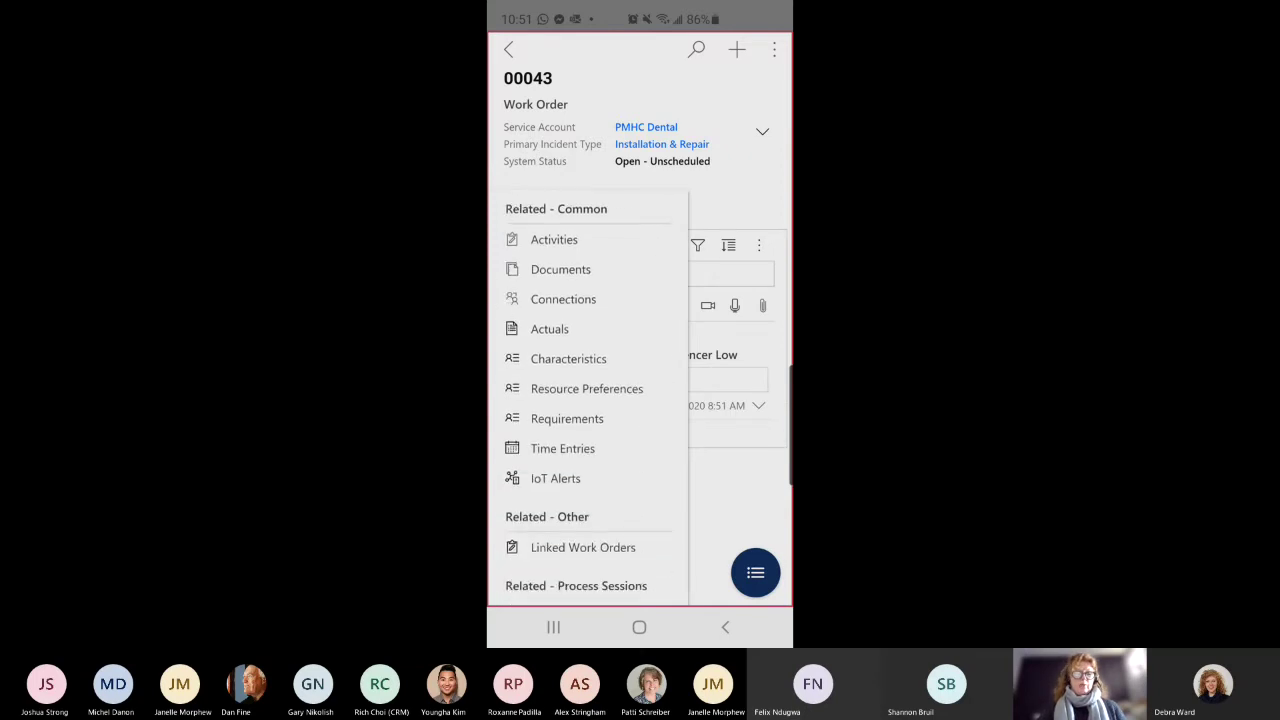
{"action": "scroll", "coordinate": [587, 397], "scroll_direction": "down", "scroll_amount": 1}
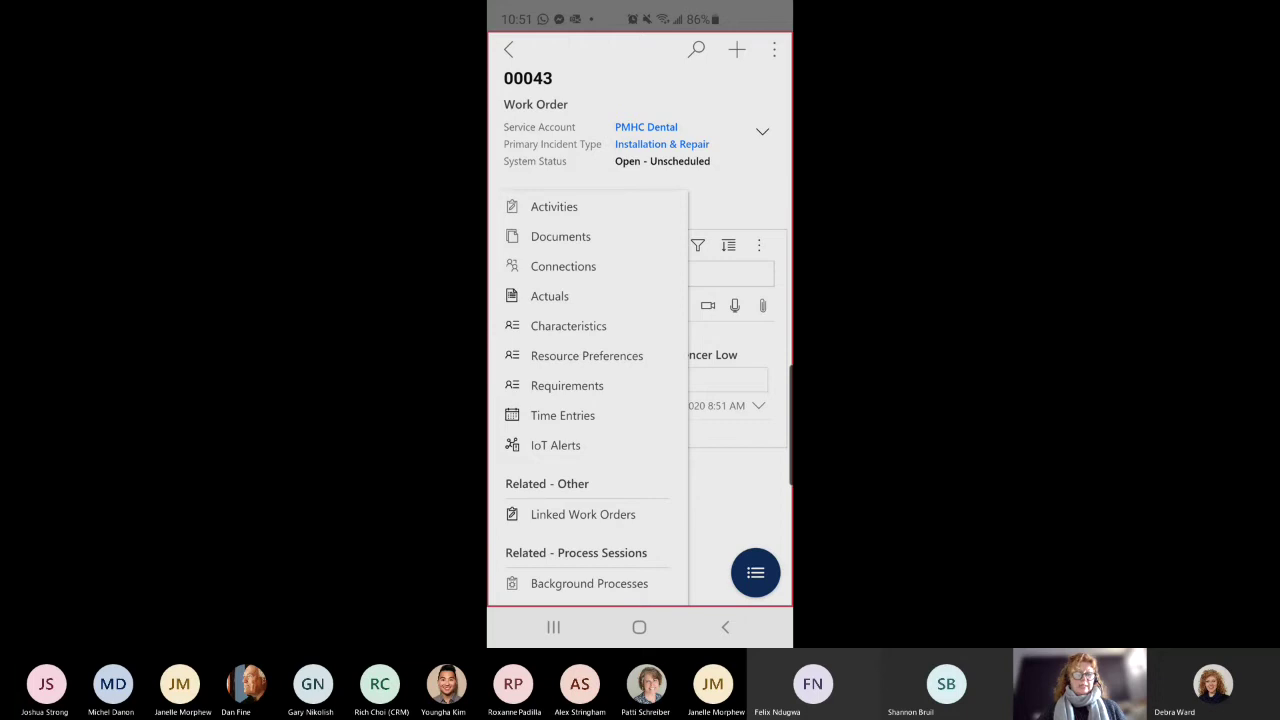
{"action": "scroll", "coordinate": [587, 397], "scroll_direction": "up", "scroll_amount": 5}
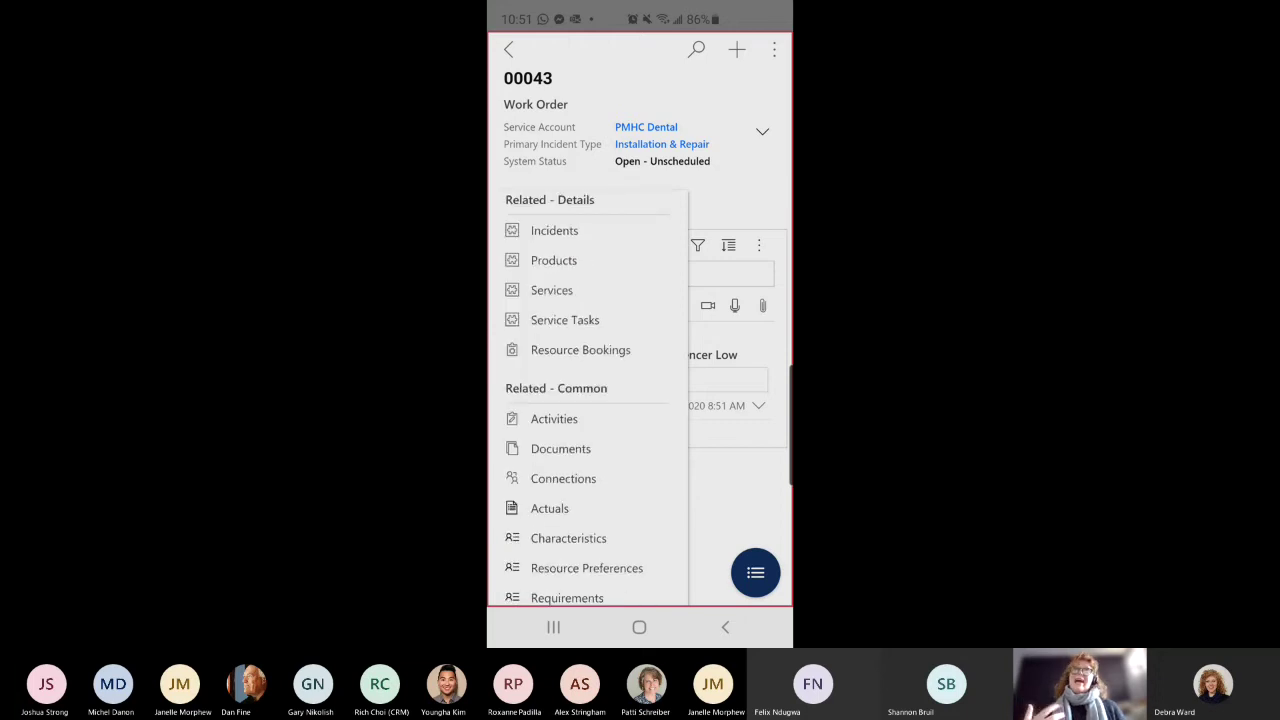
{"action": "key", "text": "Escape"}
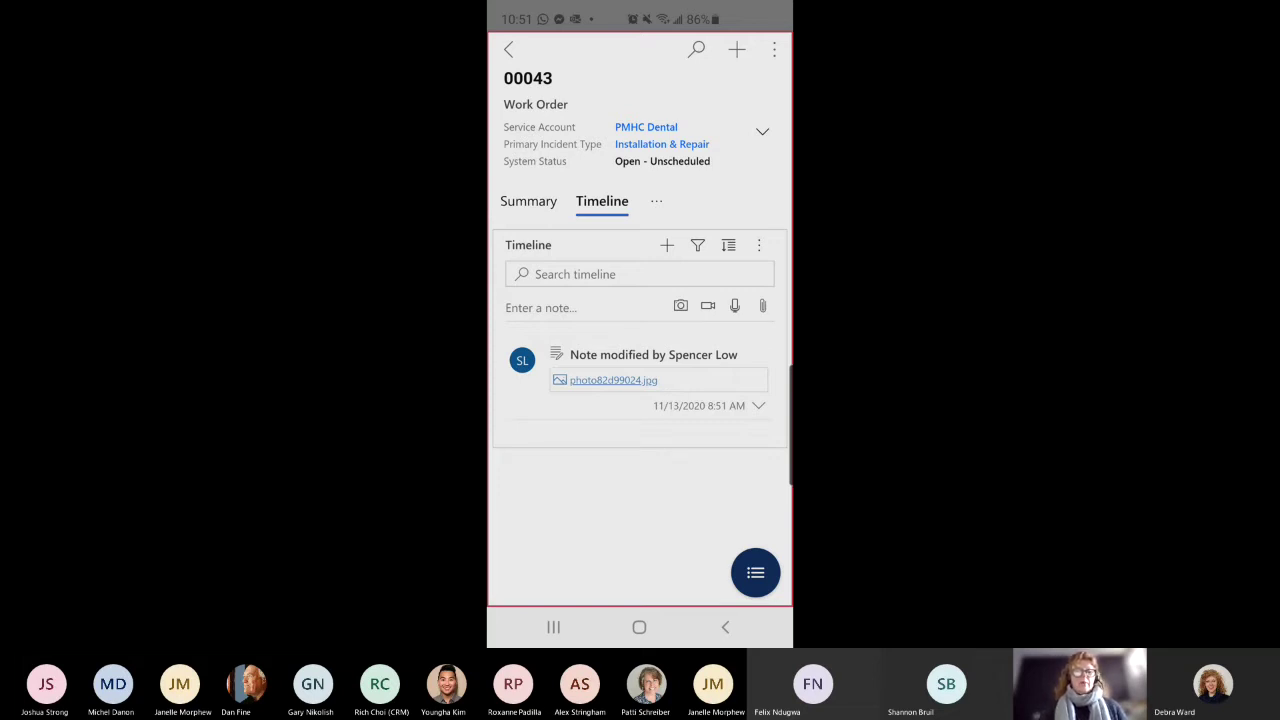
{"action": "left_click", "coordinate": [762, 131]}
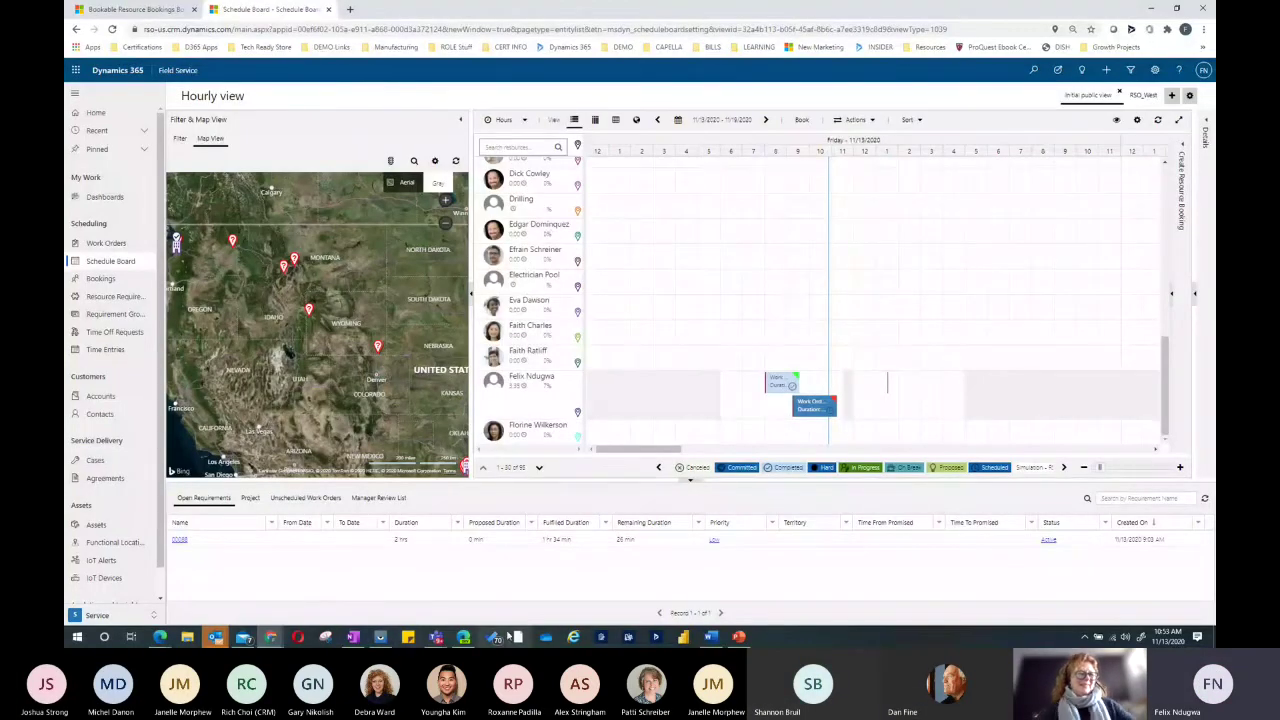
- Try to find the Android phone in Vysor, consult the USB debugging help page, and close Vysor
{"action": "left_click", "coordinate": [380, 636]}
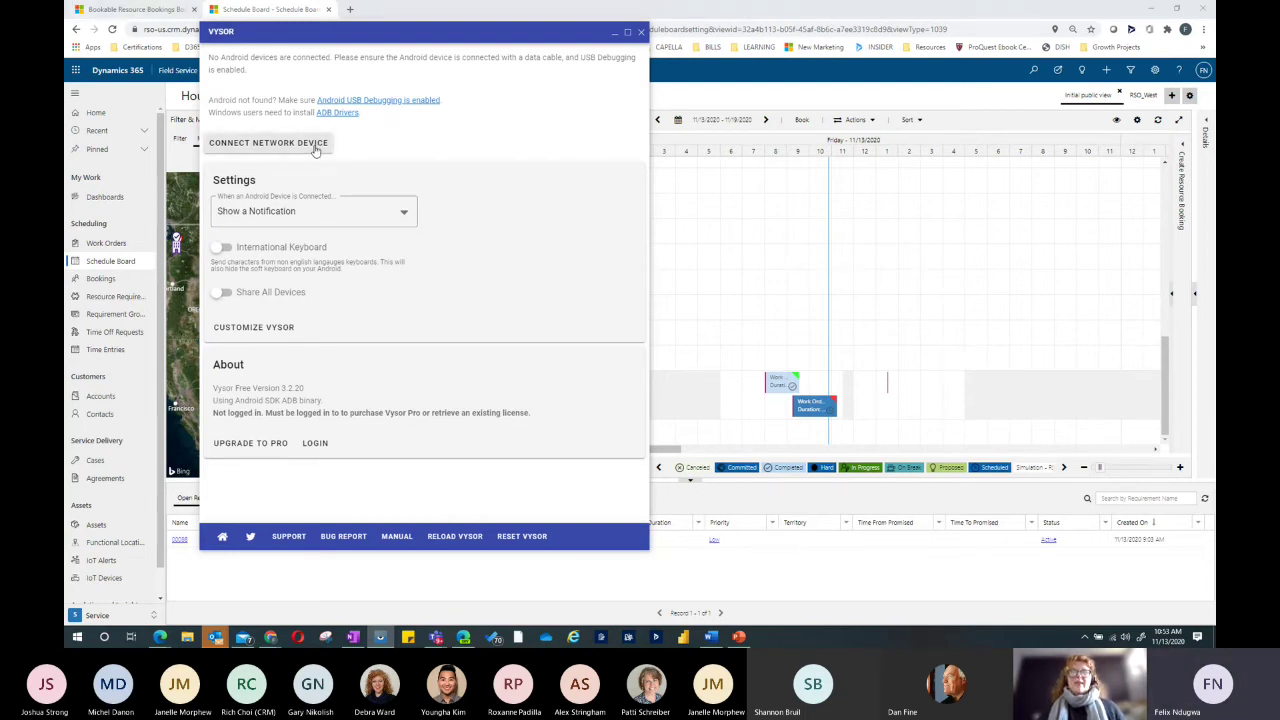
{"action": "left_click", "coordinate": [388, 101]}
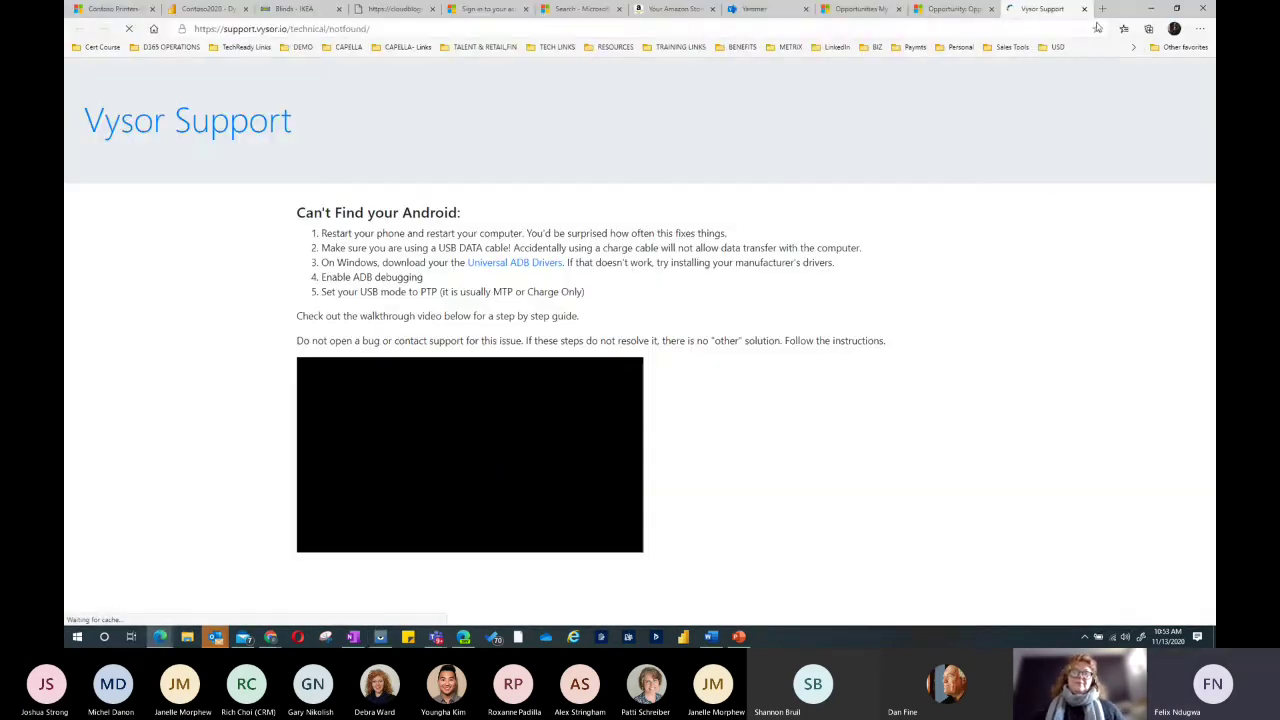
{"action": "left_click", "coordinate": [1151, 8]}
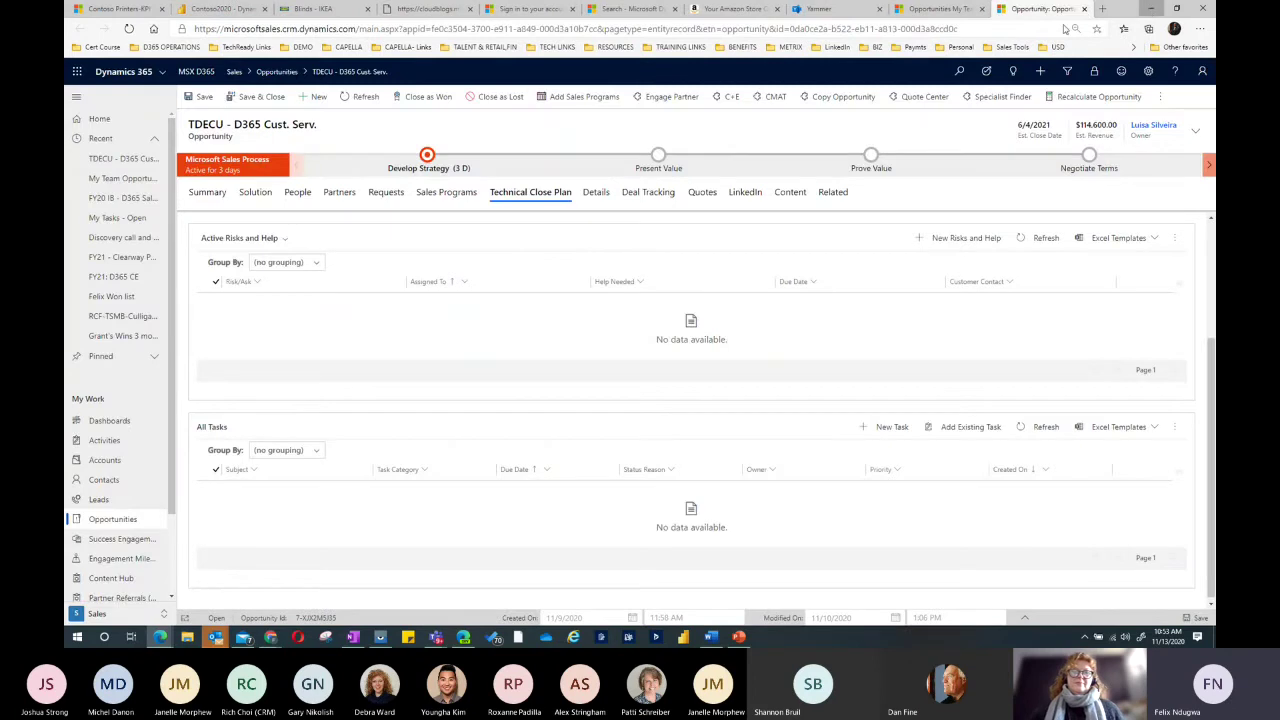
{"action": "left_click", "coordinate": [1151, 8]}
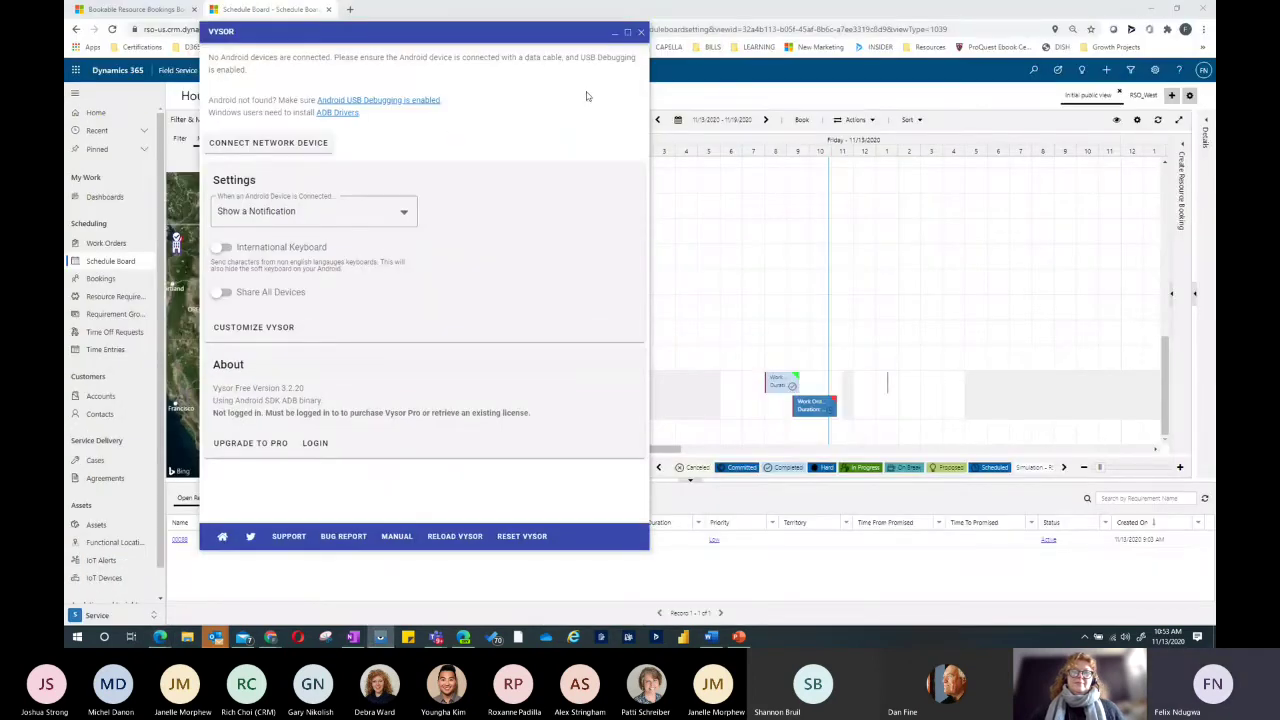
{"action": "left_click", "coordinate": [641, 32]}
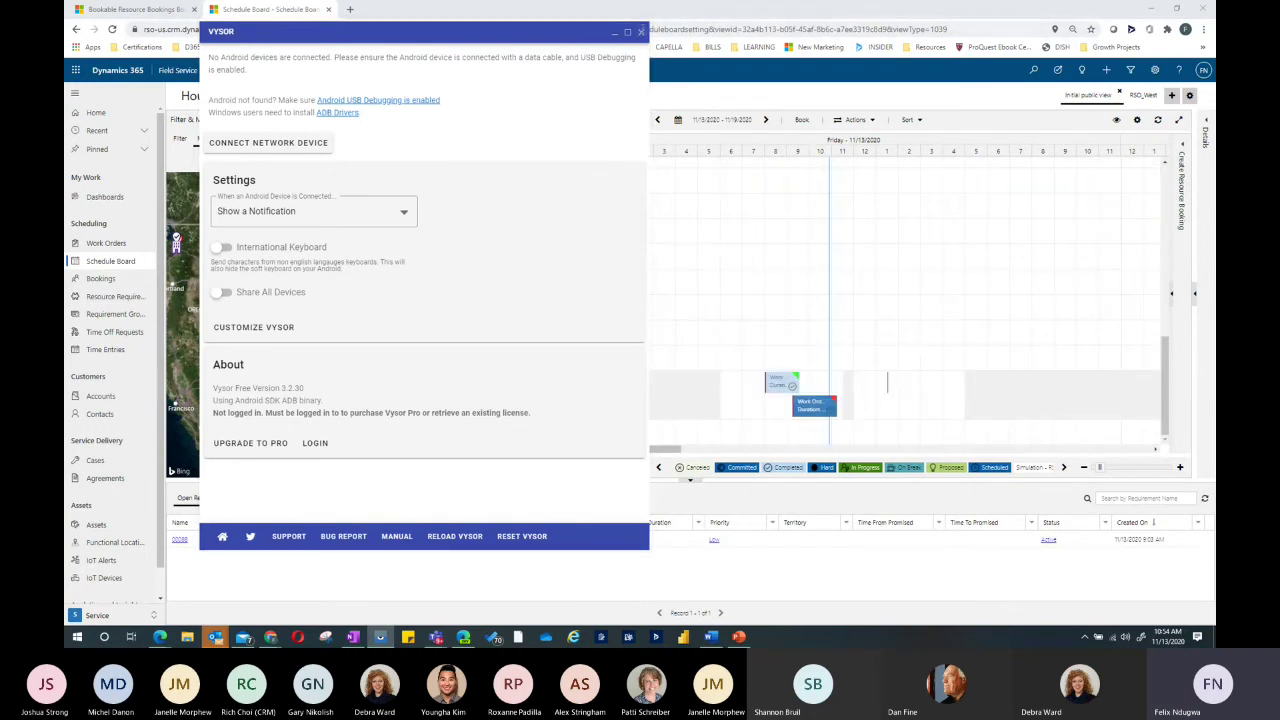
{"action": "left_click", "coordinate": [641, 32]}
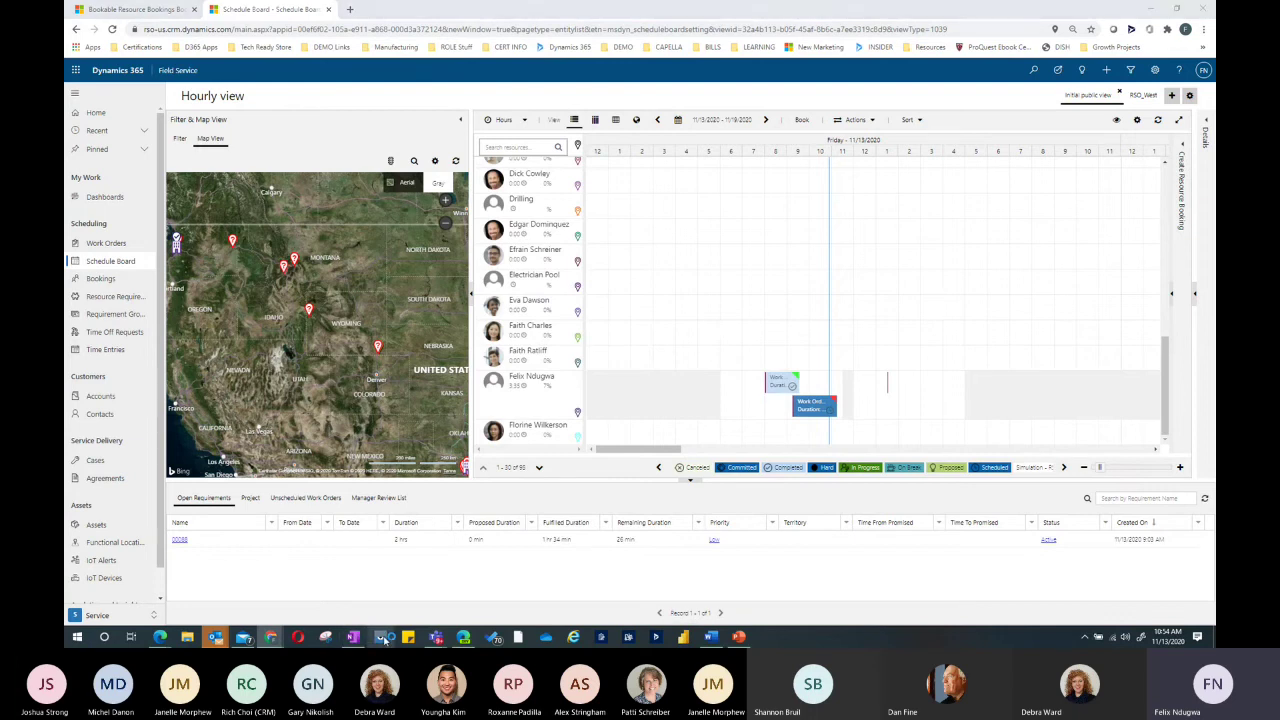
- Reopen Vysor, mirror the screen of the SM N950U1 phone, and minimize Vysor's main window
{"action": "left_click", "coordinate": [381, 637]}
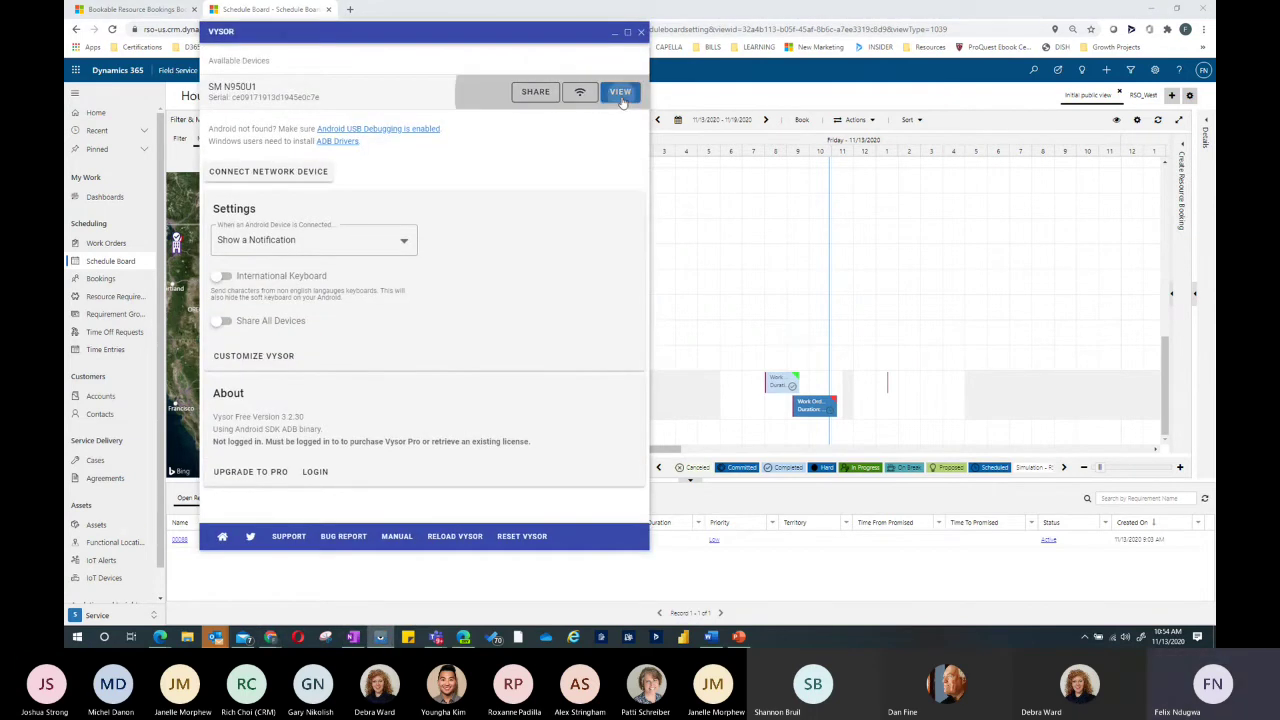
{"action": "left_click", "coordinate": [620, 93]}
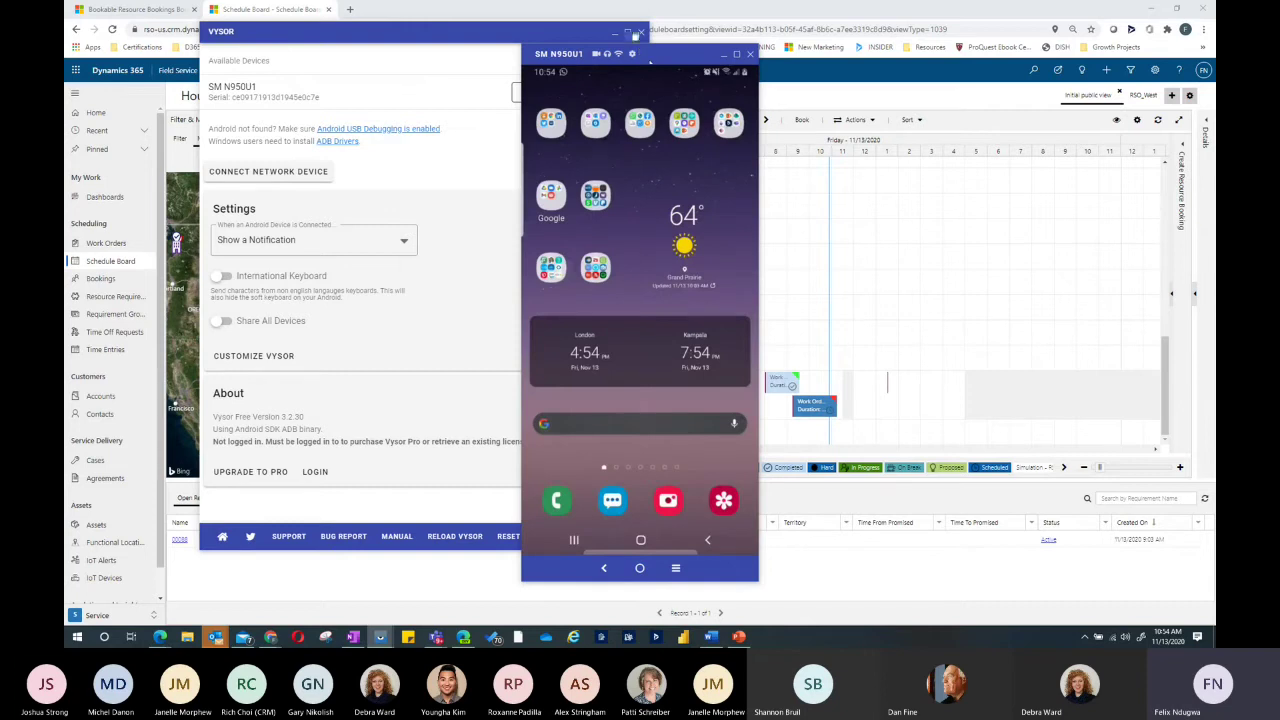
{"action": "left_click", "coordinate": [612, 33]}
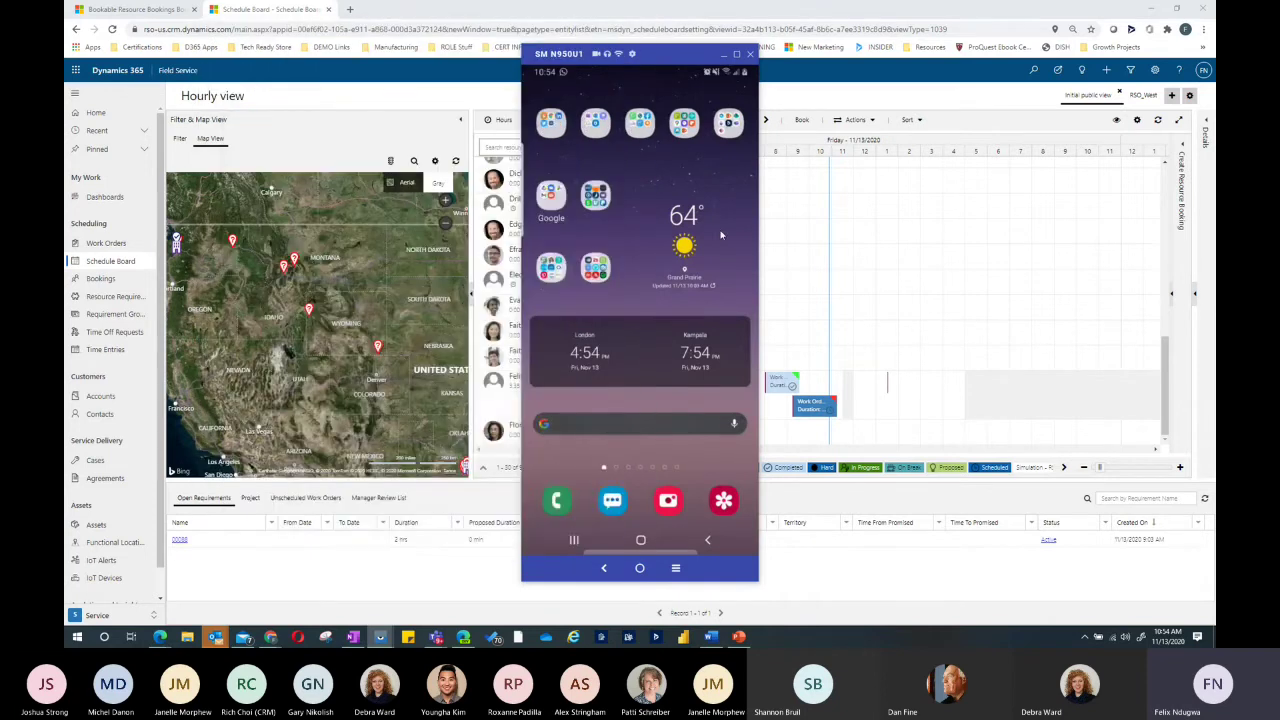
- Minimize the browser and mail windows behind the mirrored phone and retry its connection
{"action": "left_click", "coordinate": [1145, 18]}
{"action": "left_click", "coordinate": [1148, 12]}
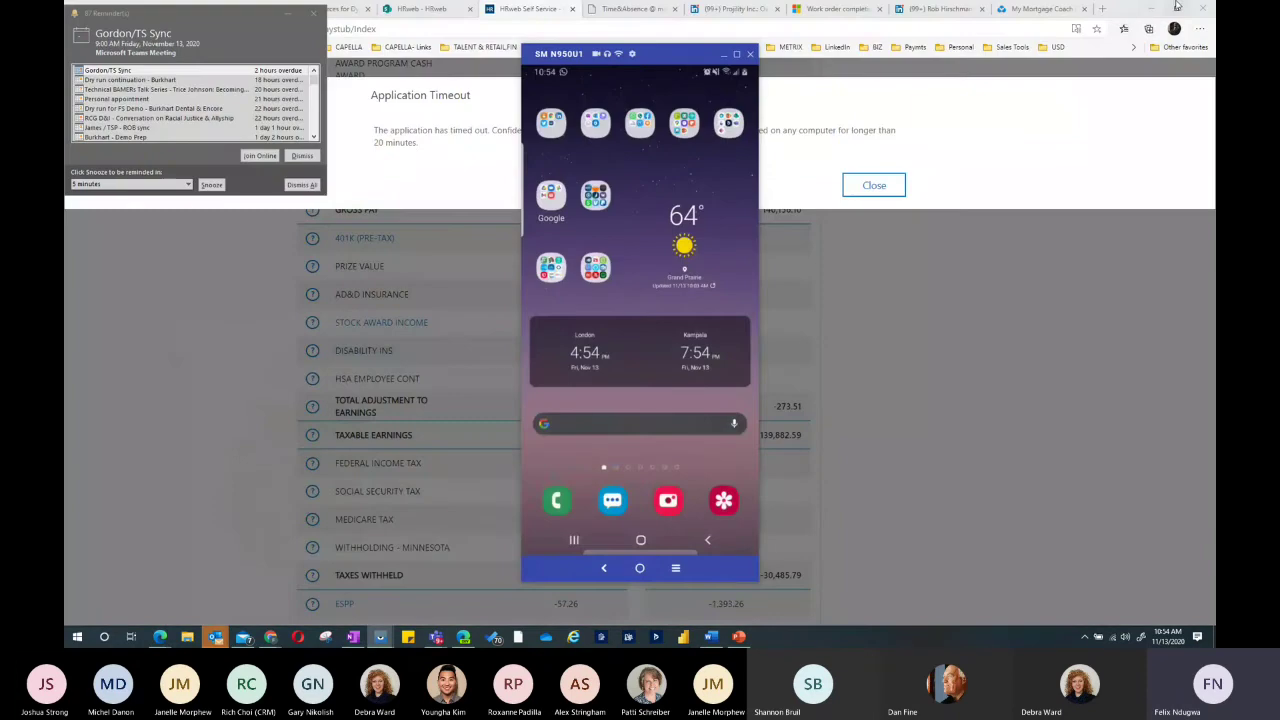
{"action": "left_click", "coordinate": [1152, 14]}
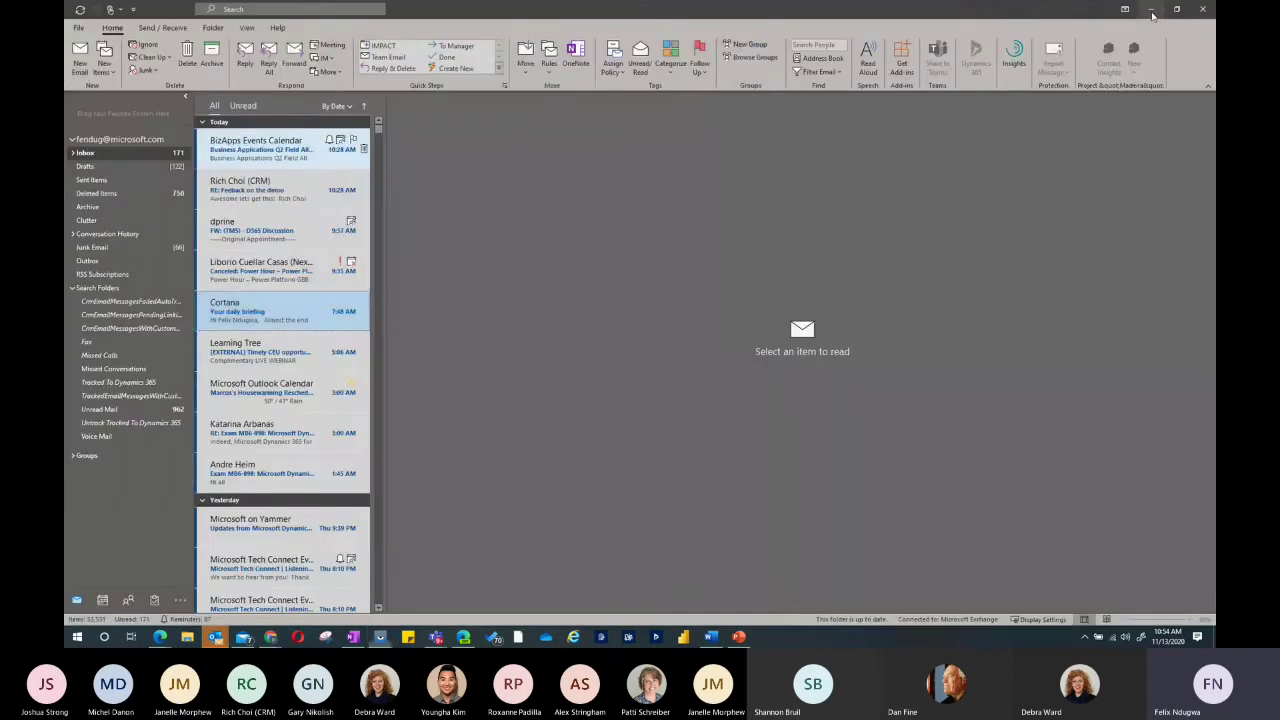
{"action": "left_click", "coordinate": [1152, 14]}
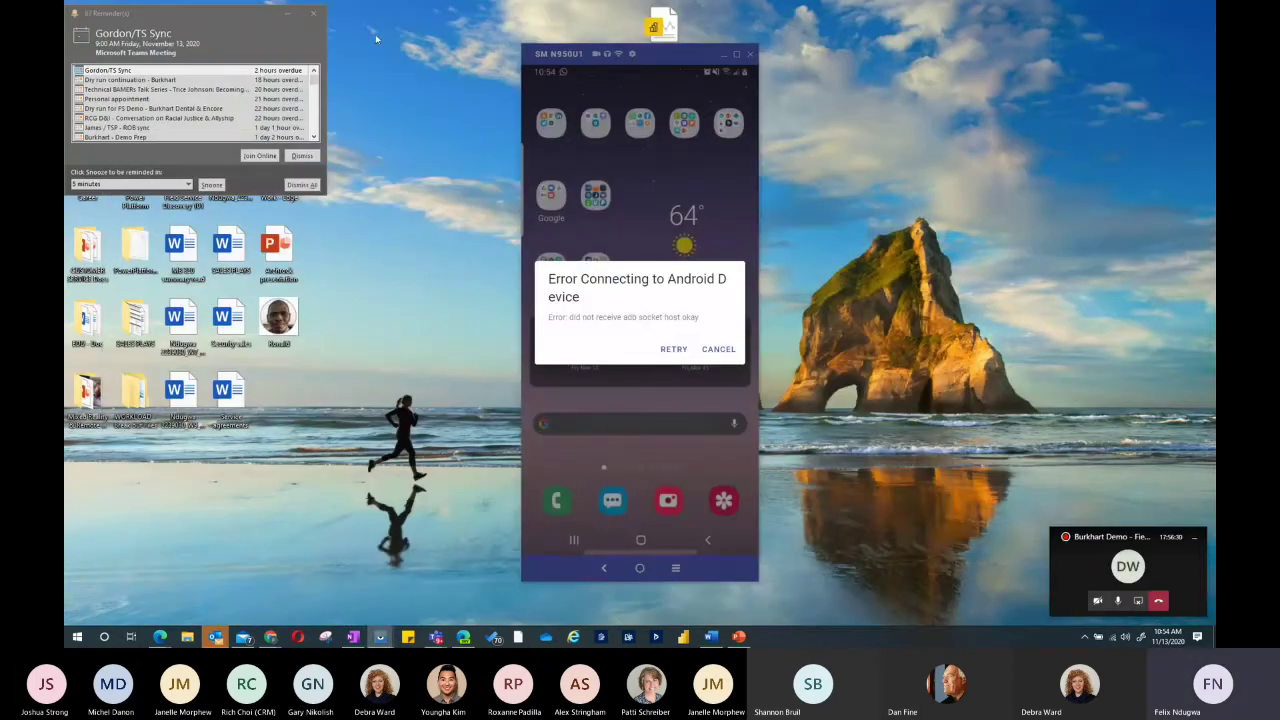
{"action": "left_click", "coordinate": [673, 349]}
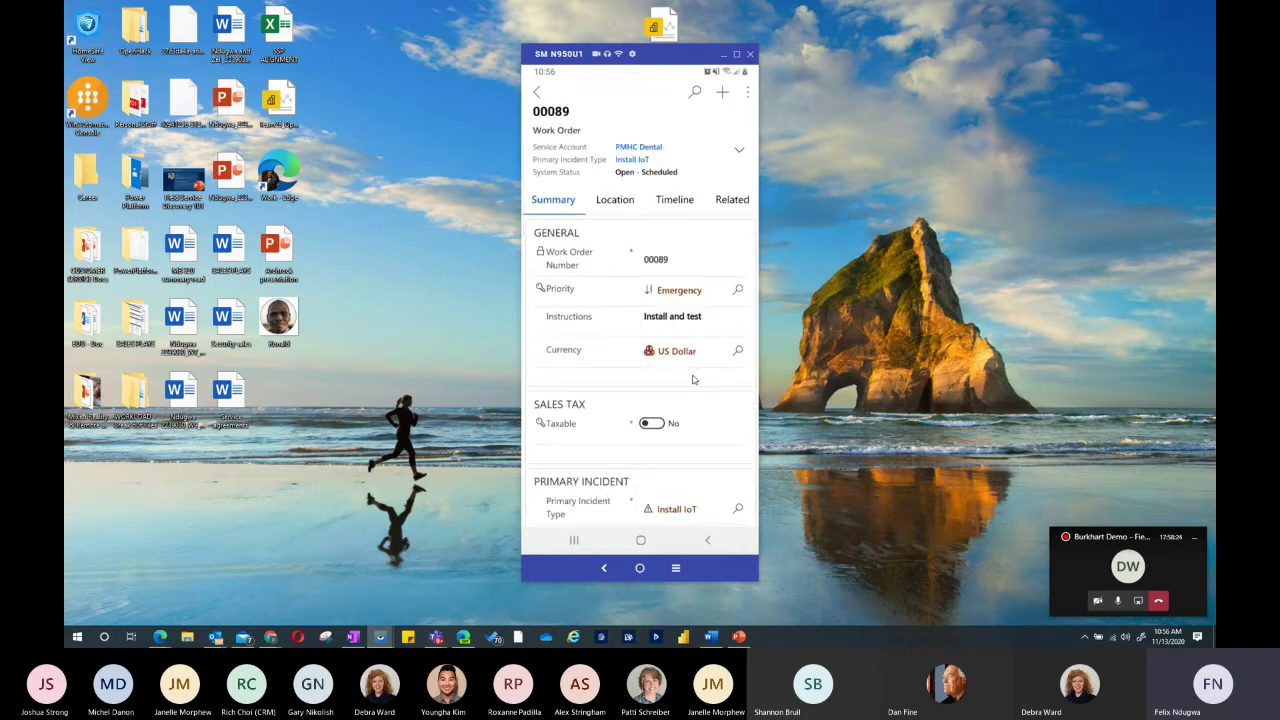
- Review the summary of the PMHC Dental Install IoT work order, from the general details through the service address and promised times to the totals
{"action": "scroll", "coordinate": [693, 379], "scroll_direction": "down", "scroll_amount": 3}
{"action": "scroll", "coordinate": [693, 379], "scroll_direction": "up", "scroll_amount": 5}
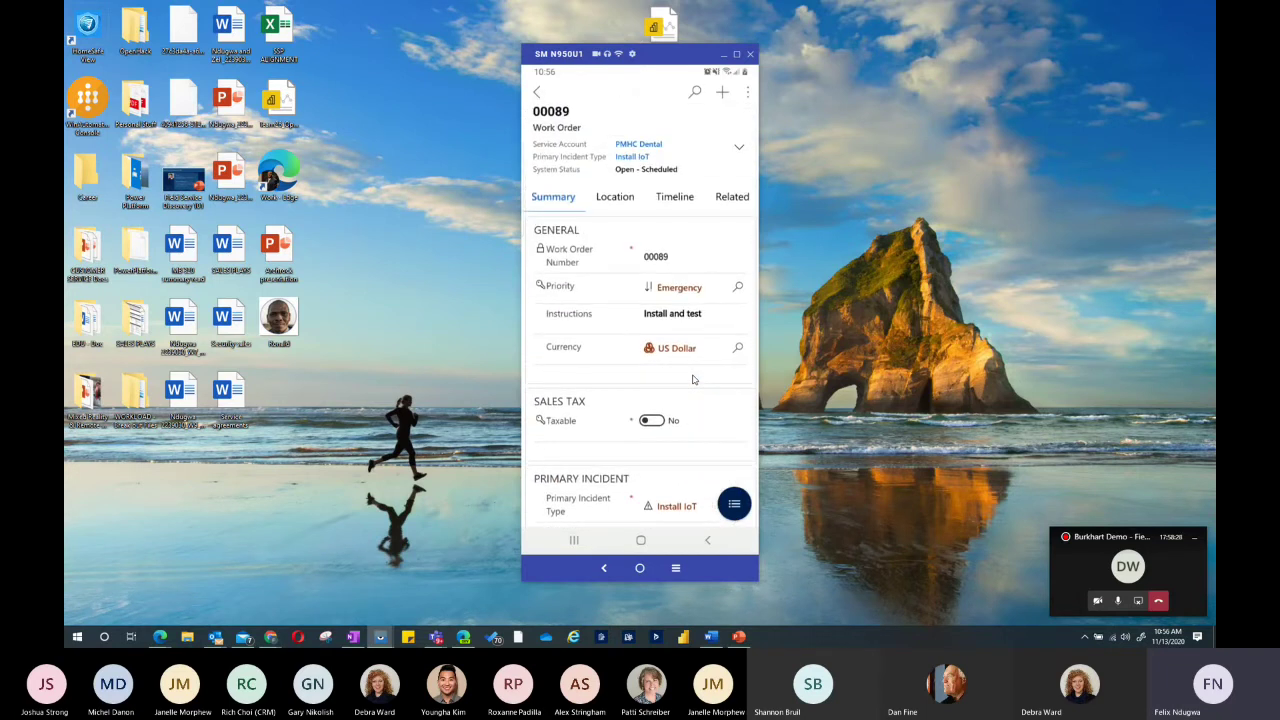
{"action": "scroll", "coordinate": [693, 379], "scroll_direction": "down", "scroll_amount": 10}
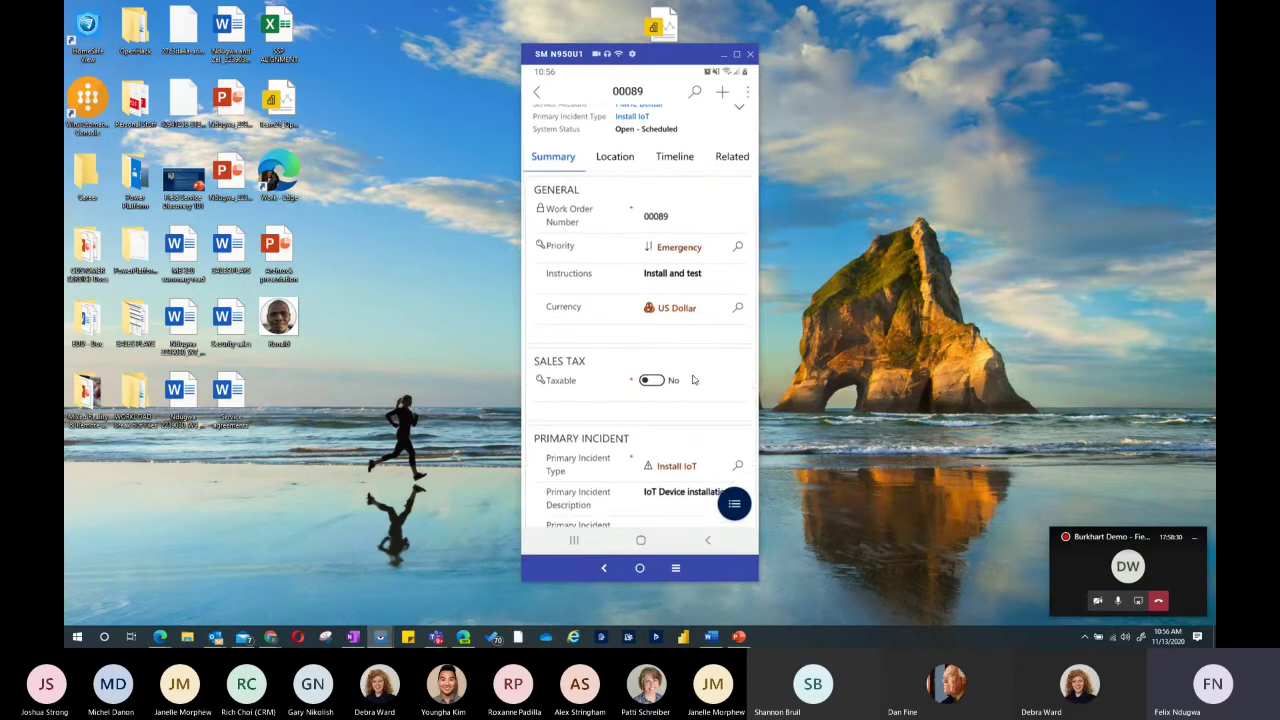
{"action": "scroll", "coordinate": [693, 379], "scroll_direction": "down", "scroll_amount": 2}
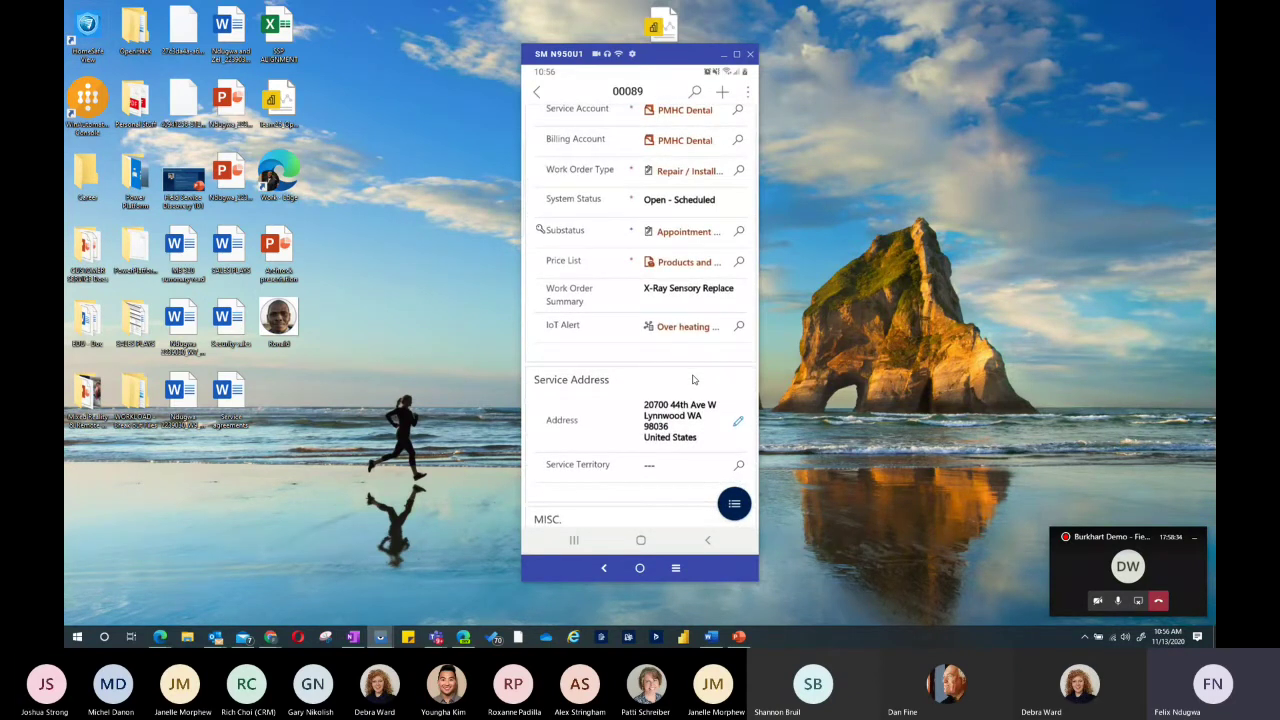
{"action": "scroll", "coordinate": [693, 379], "scroll_direction": "down", "scroll_amount": 5}
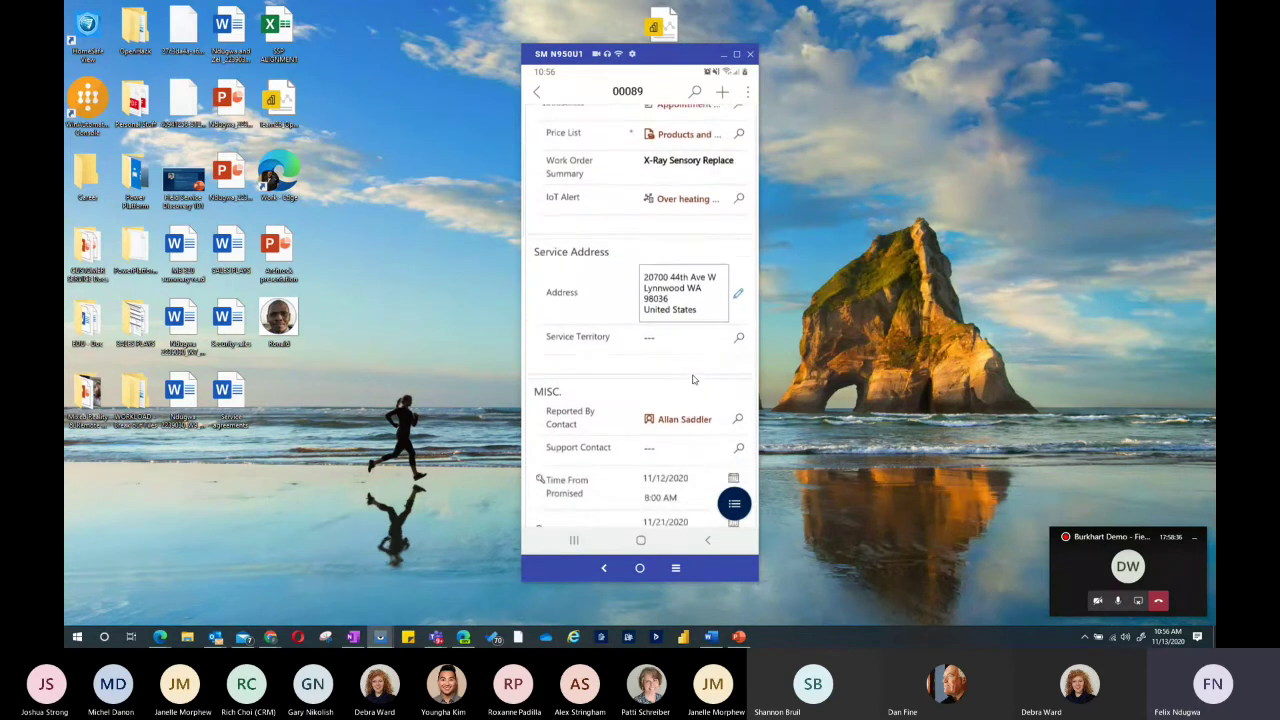
{"action": "scroll", "coordinate": [693, 379], "scroll_direction": "down", "scroll_amount": 5}
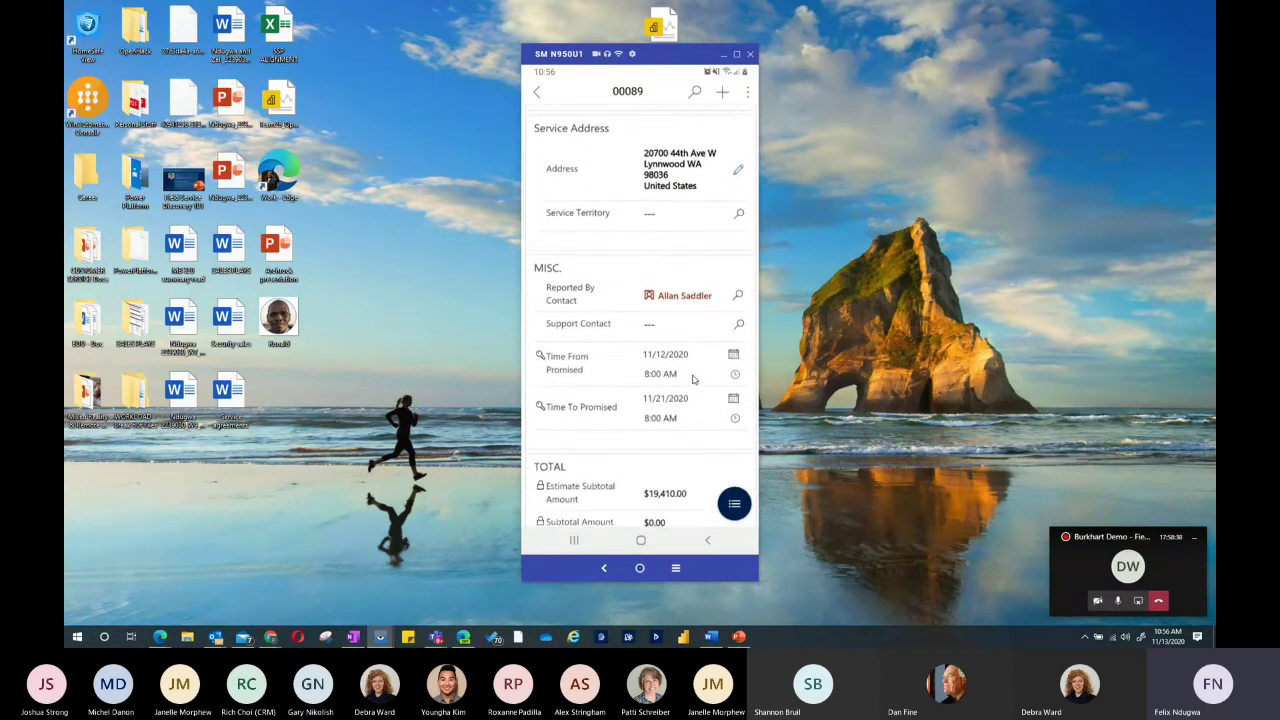
{"action": "scroll", "coordinate": [693, 379], "scroll_direction": "down", "scroll_amount": 1}
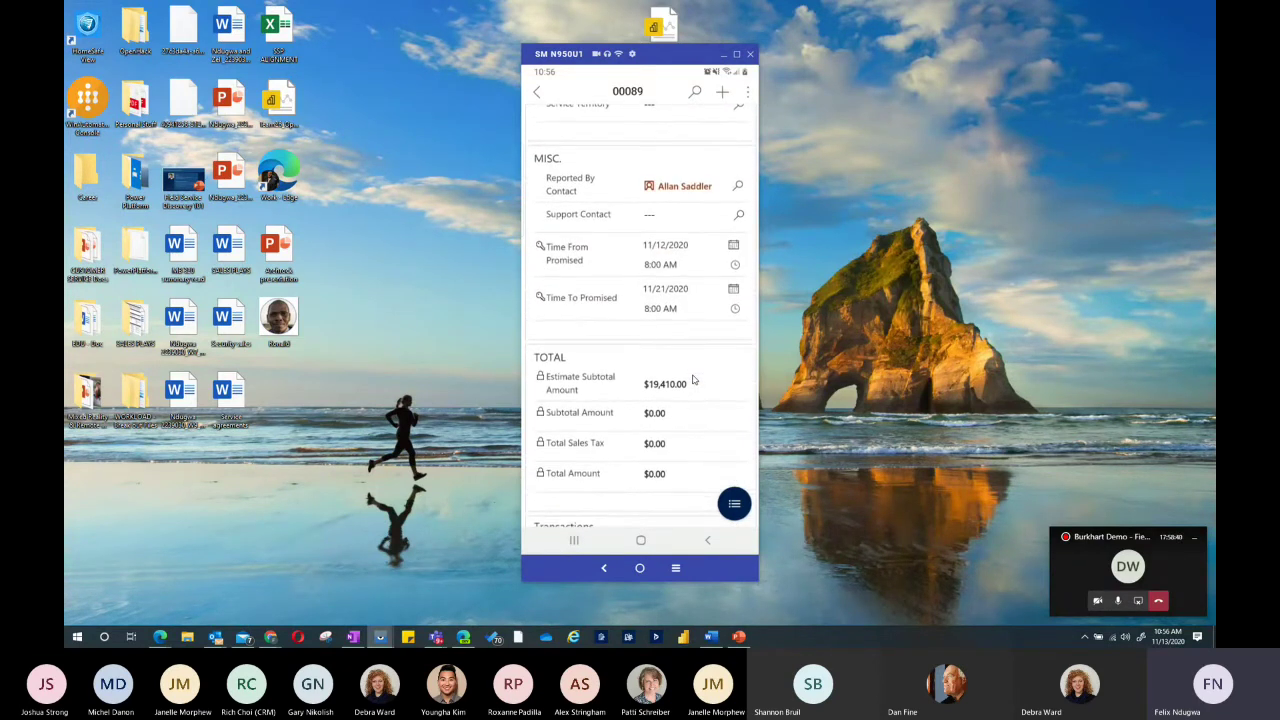
- Review the transactions of the PMHC Dental Install IoT work order: products, services, incidents, bookings and the full service task list
{"action": "scroll", "coordinate": [693, 379], "scroll_direction": "down", "scroll_amount": 1}
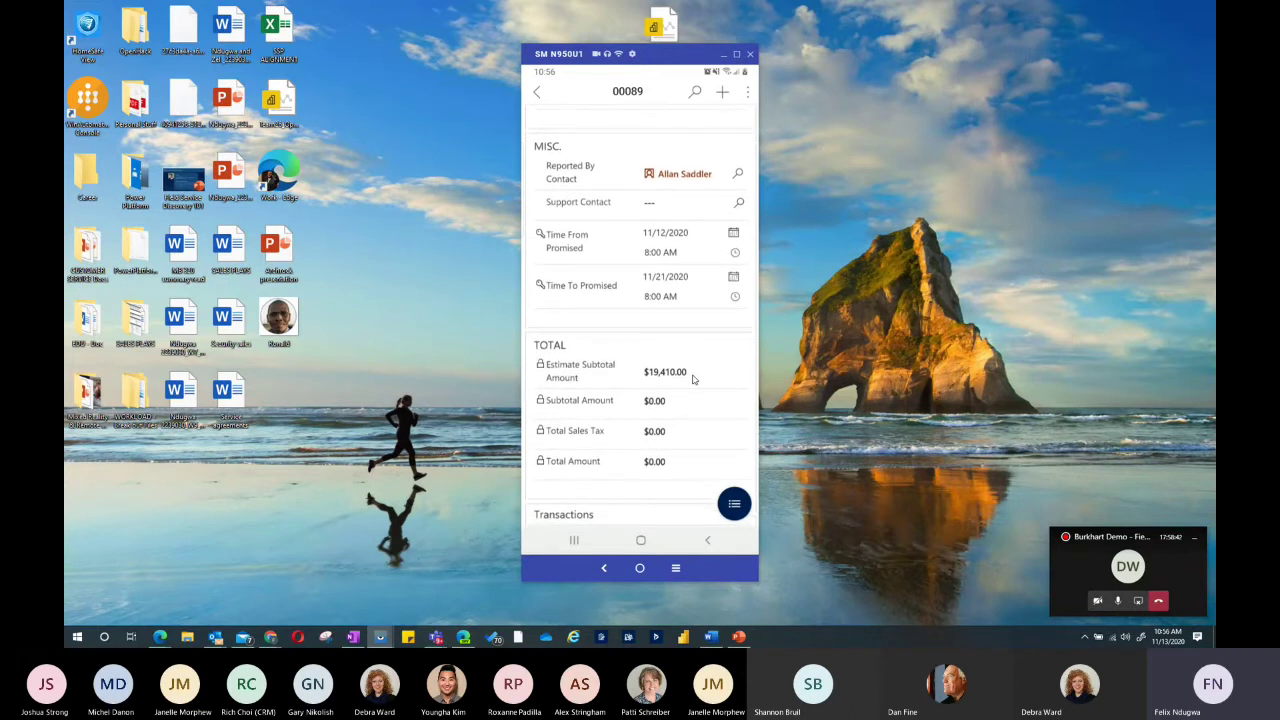
{"action": "scroll", "coordinate": [693, 379], "scroll_direction": "down", "scroll_amount": 5}
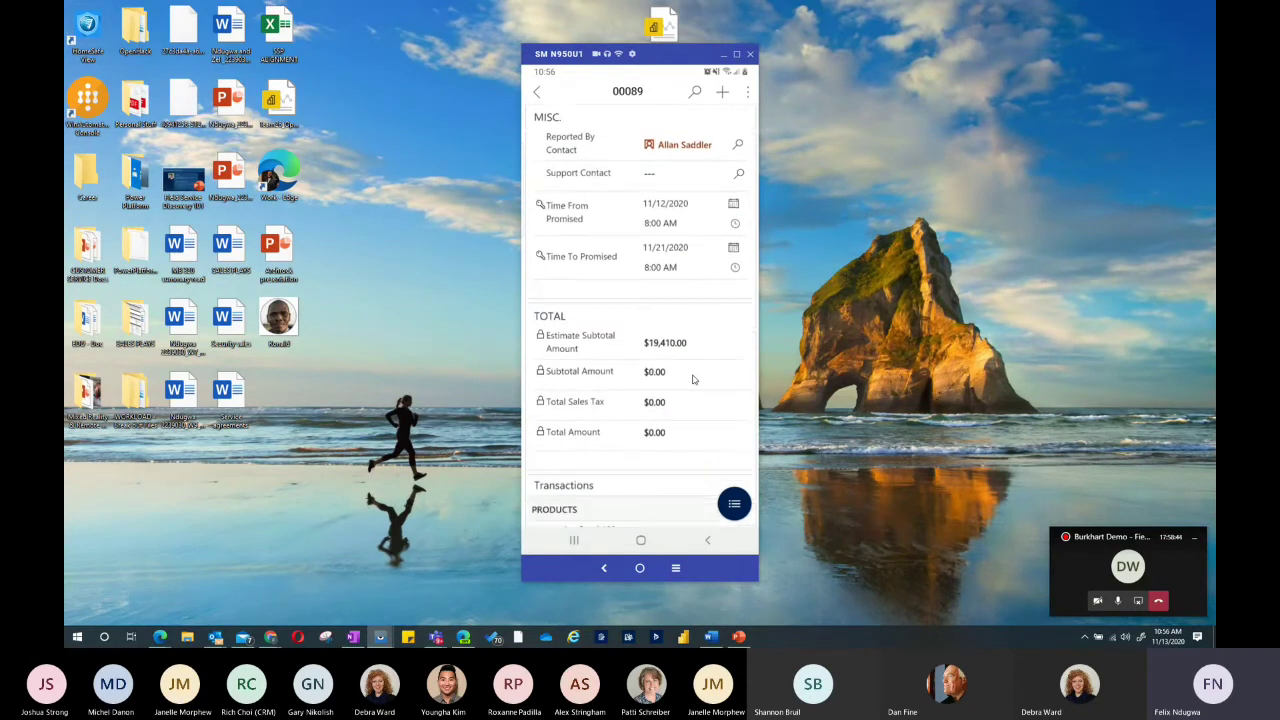
{"action": "scroll", "coordinate": [693, 379], "scroll_direction": "down", "scroll_amount": 2}
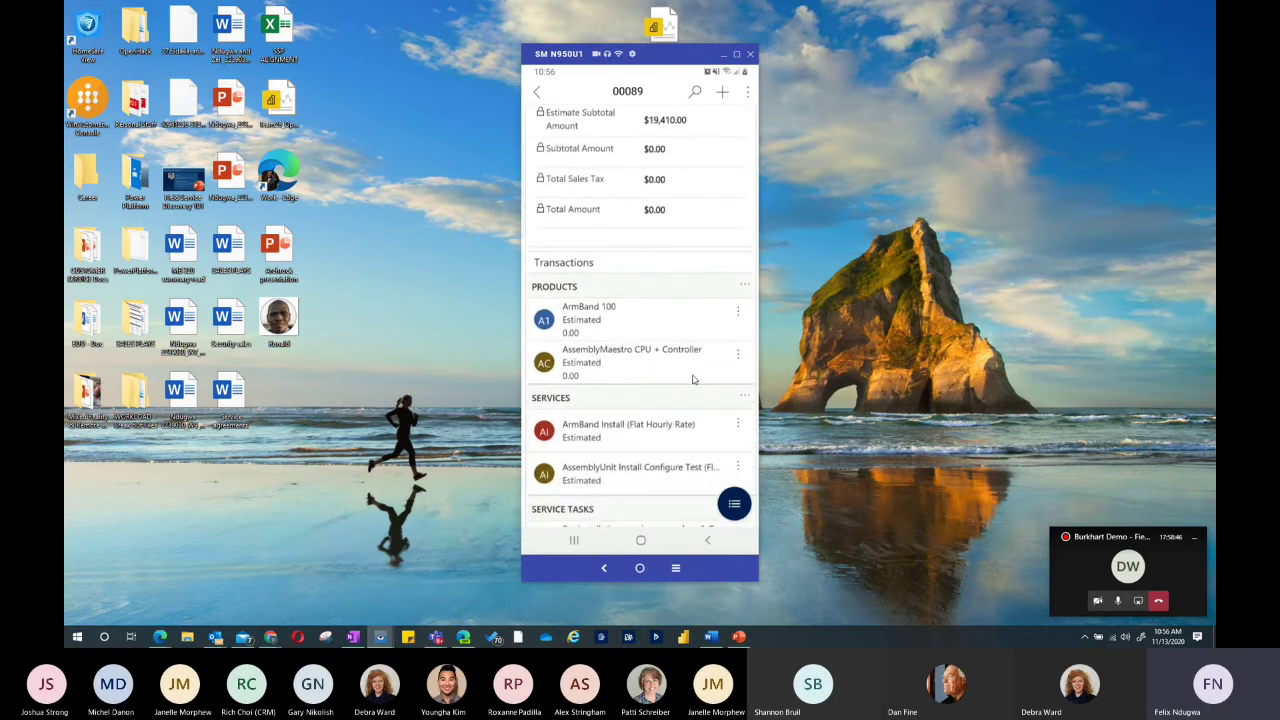
{"action": "scroll", "coordinate": [693, 379], "scroll_direction": "down", "scroll_amount": 6}
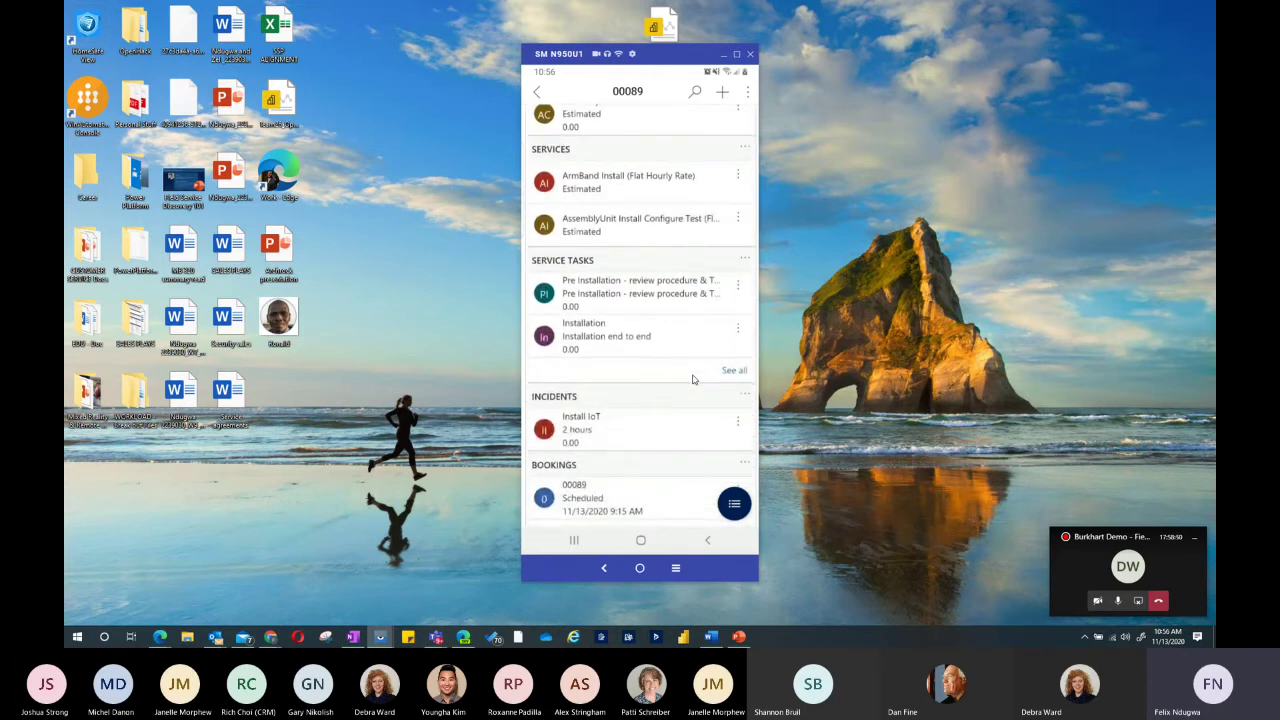
{"action": "scroll", "coordinate": [693, 379], "scroll_direction": "up", "scroll_amount": 4}
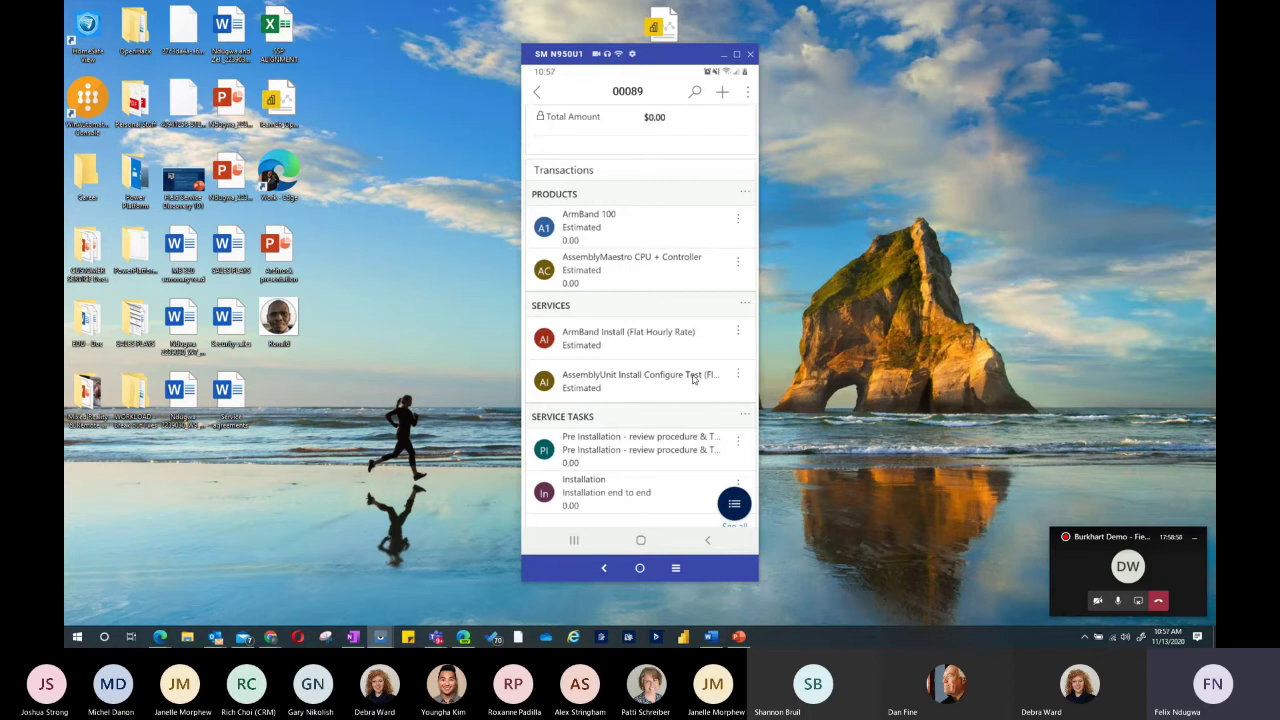
{"action": "scroll", "coordinate": [693, 379], "scroll_direction": "down", "scroll_amount": 1}
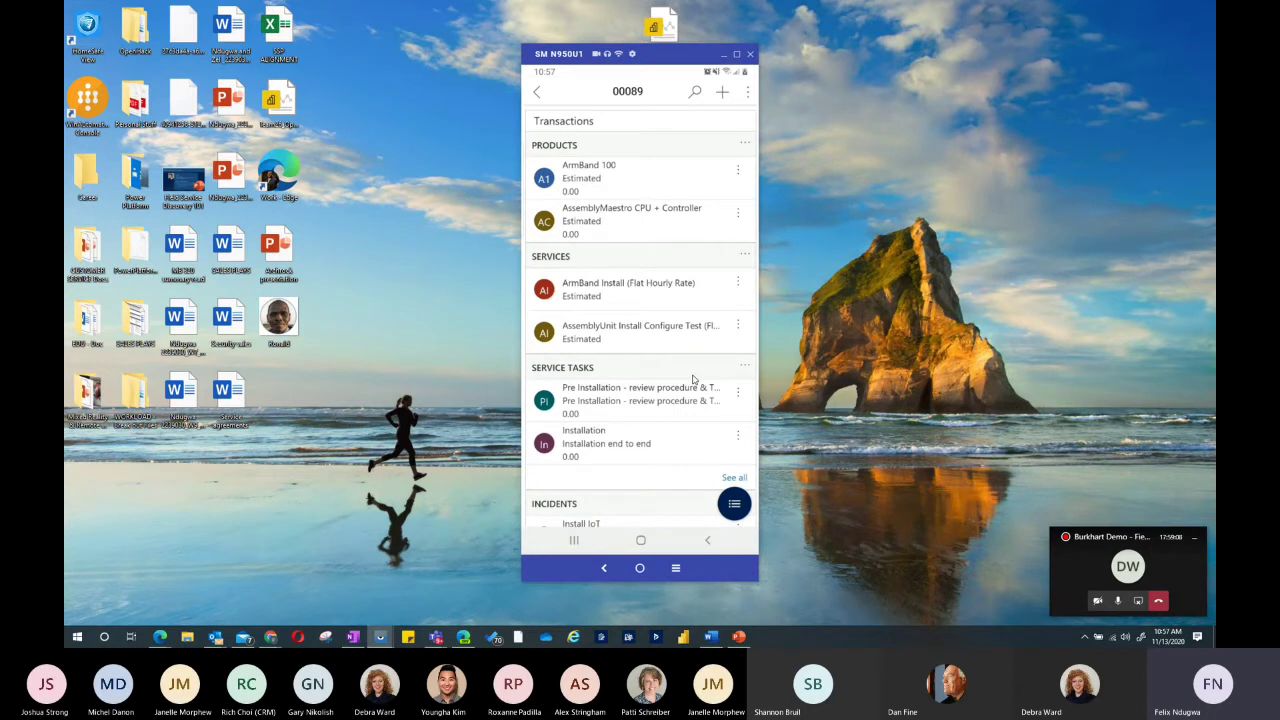
{"action": "scroll", "coordinate": [693, 378], "scroll_direction": "down", "scroll_amount": 3}
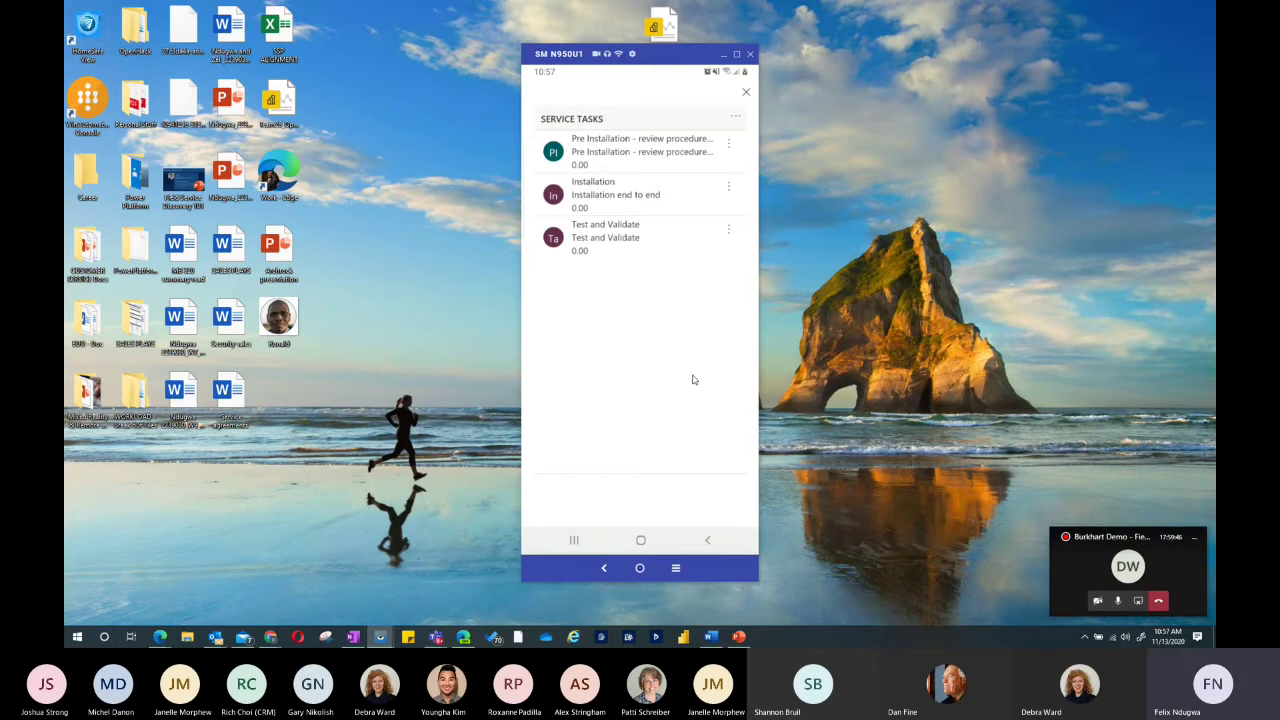
{"action": "key", "text": "Escape"}
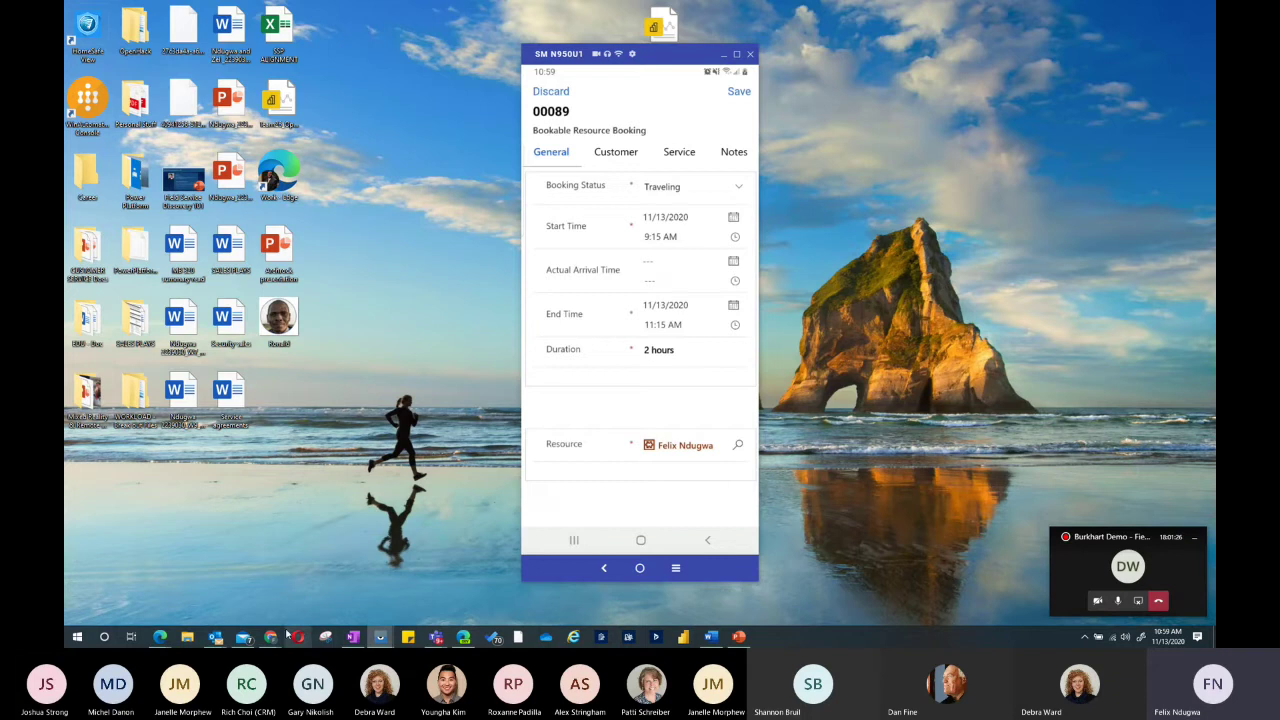
- Switch to the browser to check the technician's bookings on the hourly schedule board, and minimize it to return to the mirrored phone
{"action": "mouse_move", "coordinate": [272, 638]}
{"action": "left_click", "coordinate": [220, 600]}
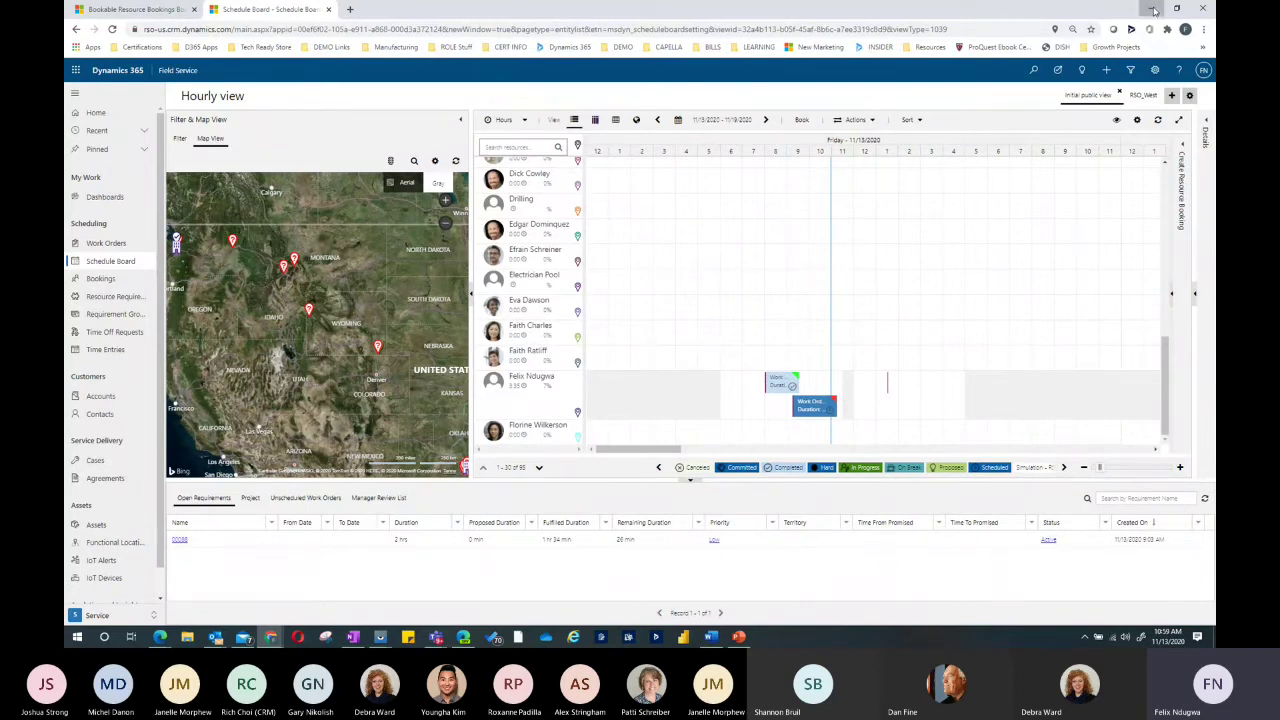
{"action": "key", "text": "super+Down"}
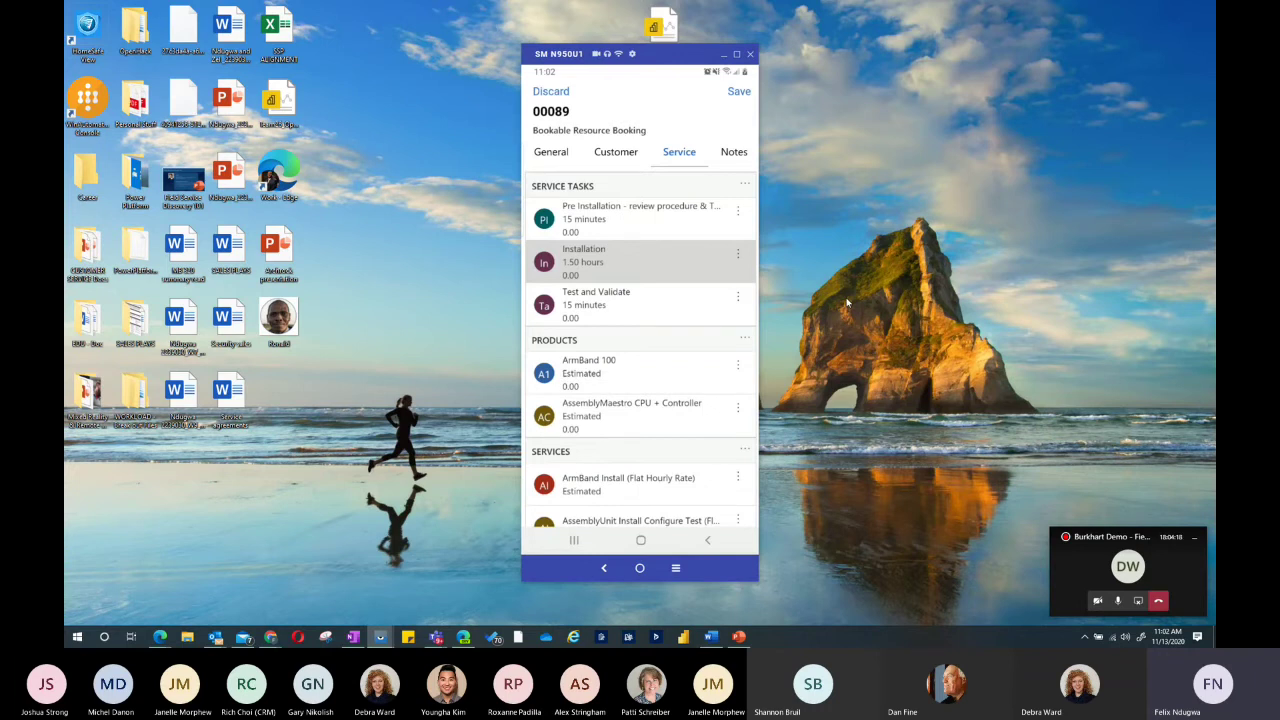
- Open the Pre Installation service task from the booking and review the booking's service tasks, products, services and incident
{"action": "key", "text": "Up"}
{"action": "key", "text": "Return"}
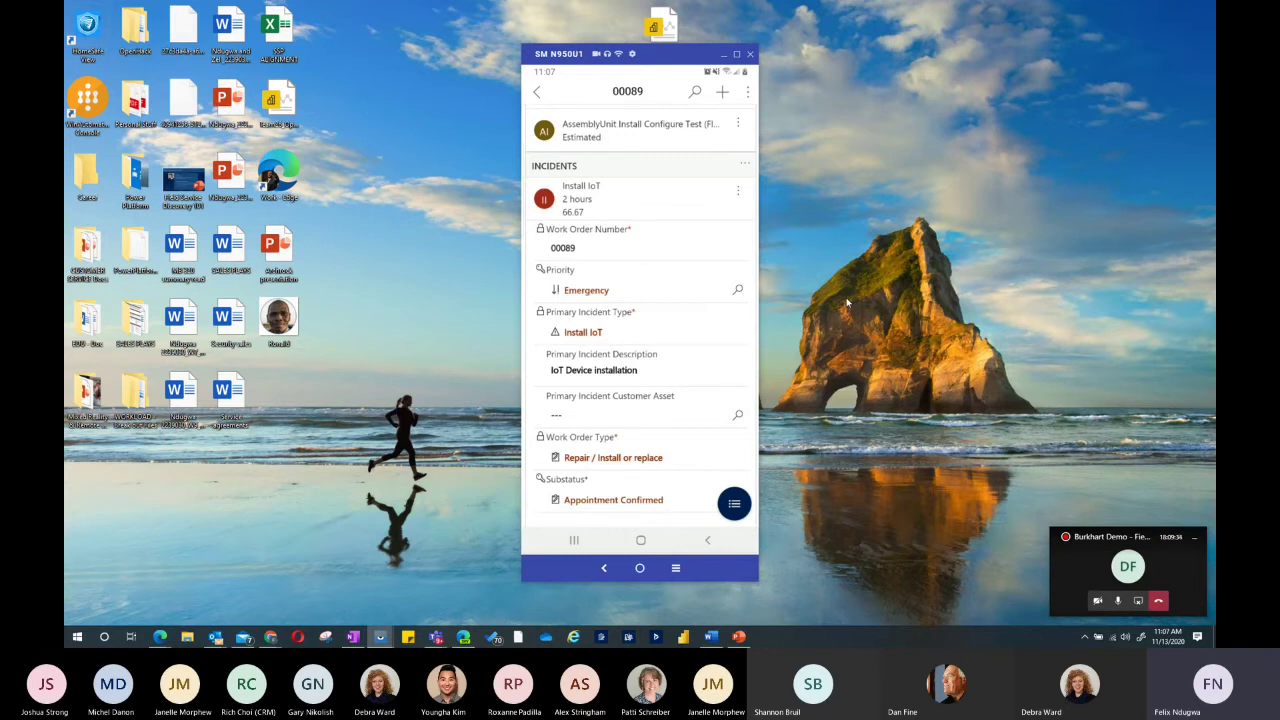
{"action": "scroll", "coordinate": [640, 330], "scroll_direction": "up", "scroll_amount": 10}
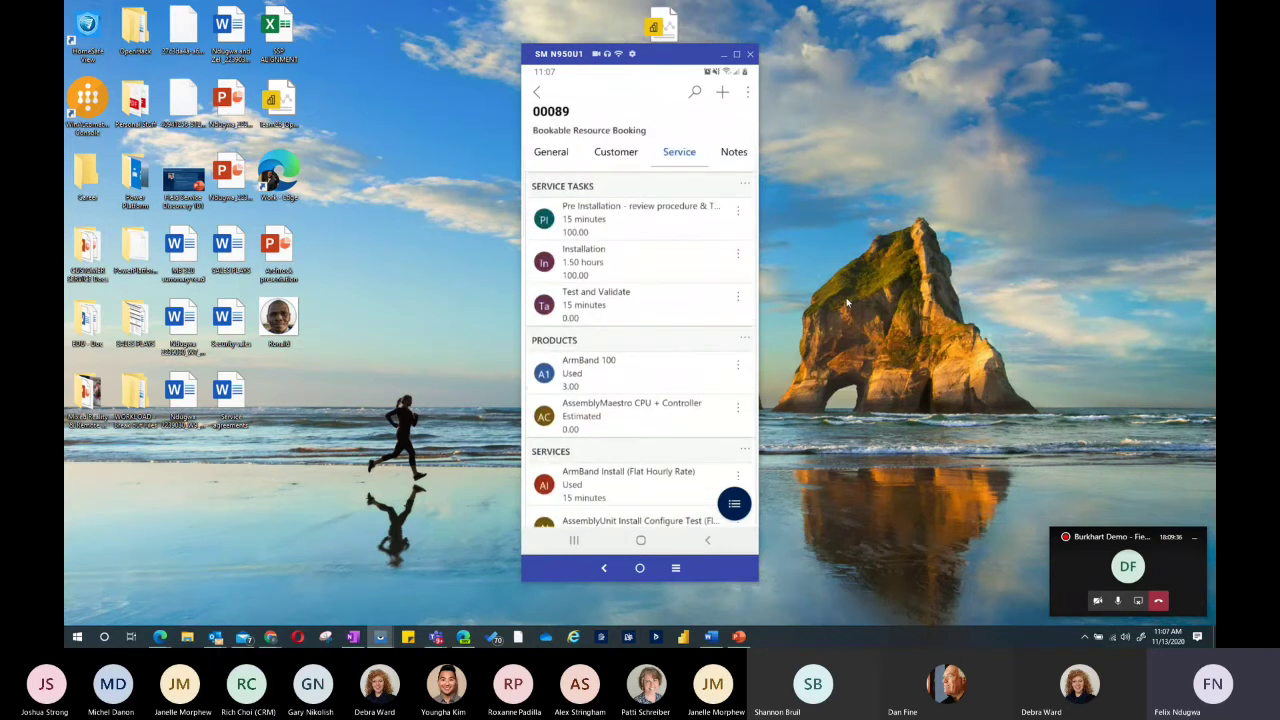
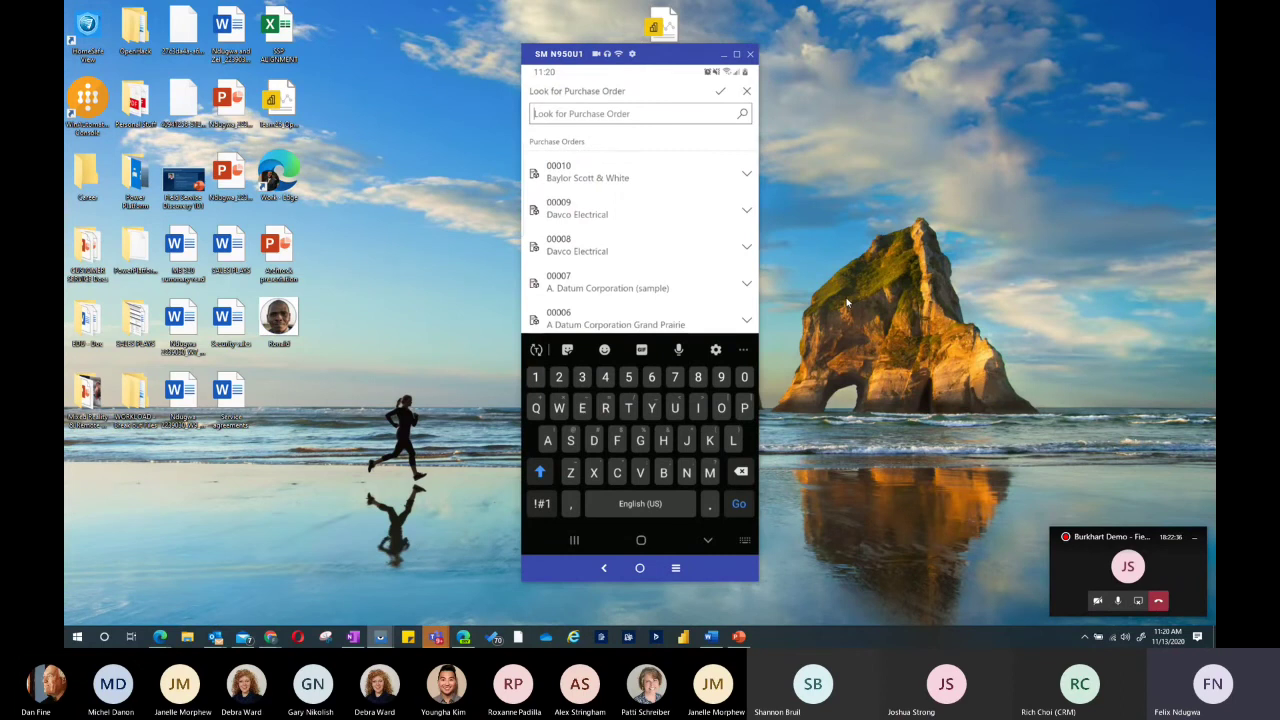
- Try to look up a purchase order with "Pm" and clear the search text
{"action": "type", "text": "p"}
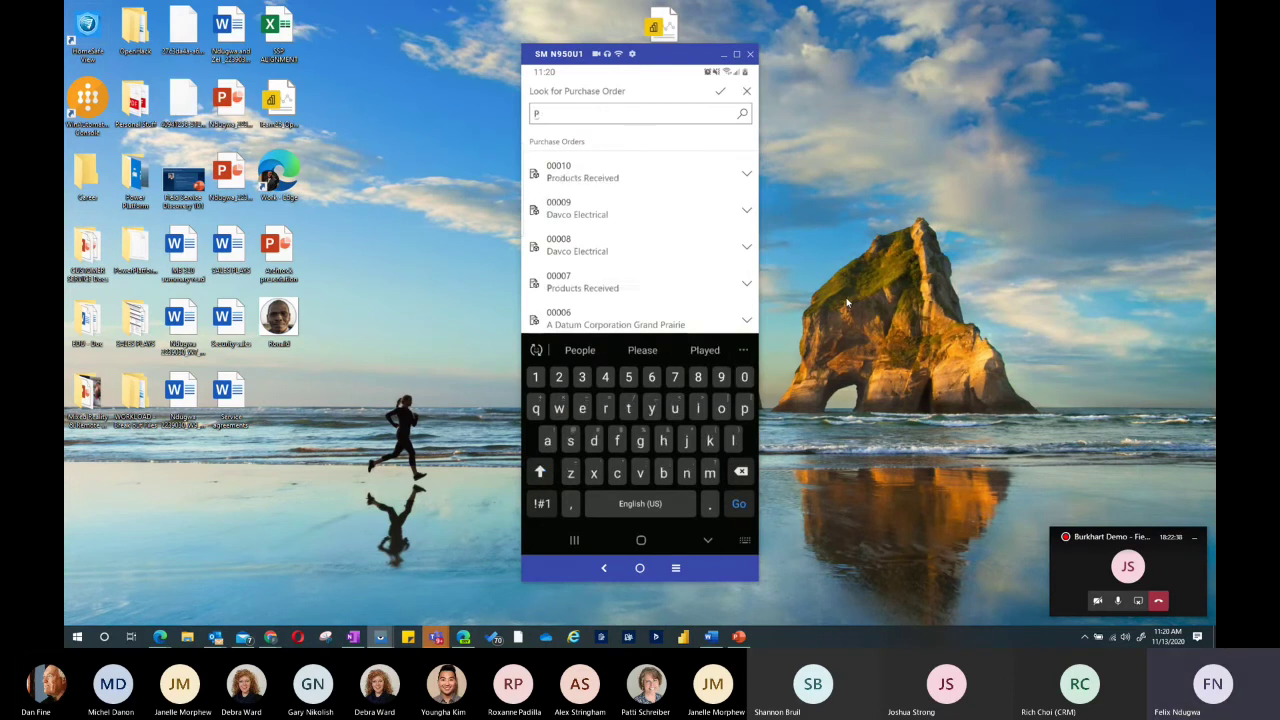
{"action": "type", "text": "m"}
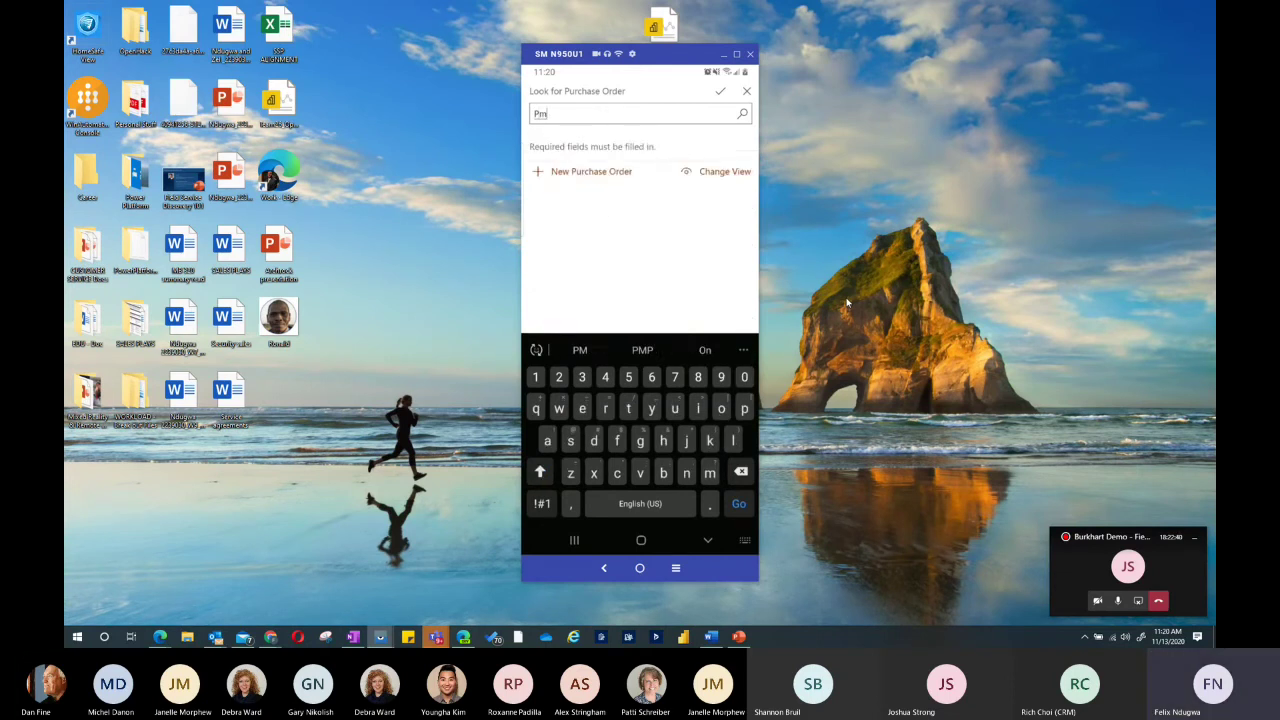
{"action": "key", "text": "BackSpace"}
{"action": "key", "text": "BackSpace"}
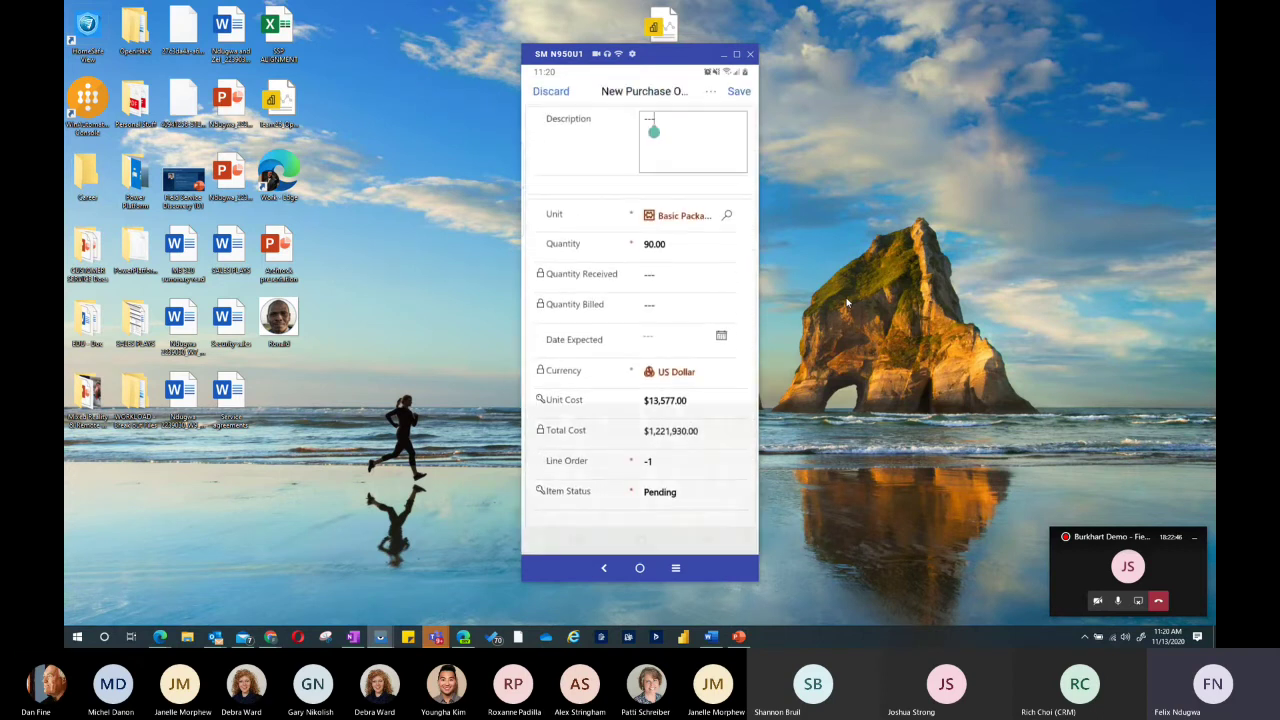
- Enter "Notes" as the description of the new purchase order product and fill in the name of the new purchase order receipt product
{"action": "type", "text": "Notes"}
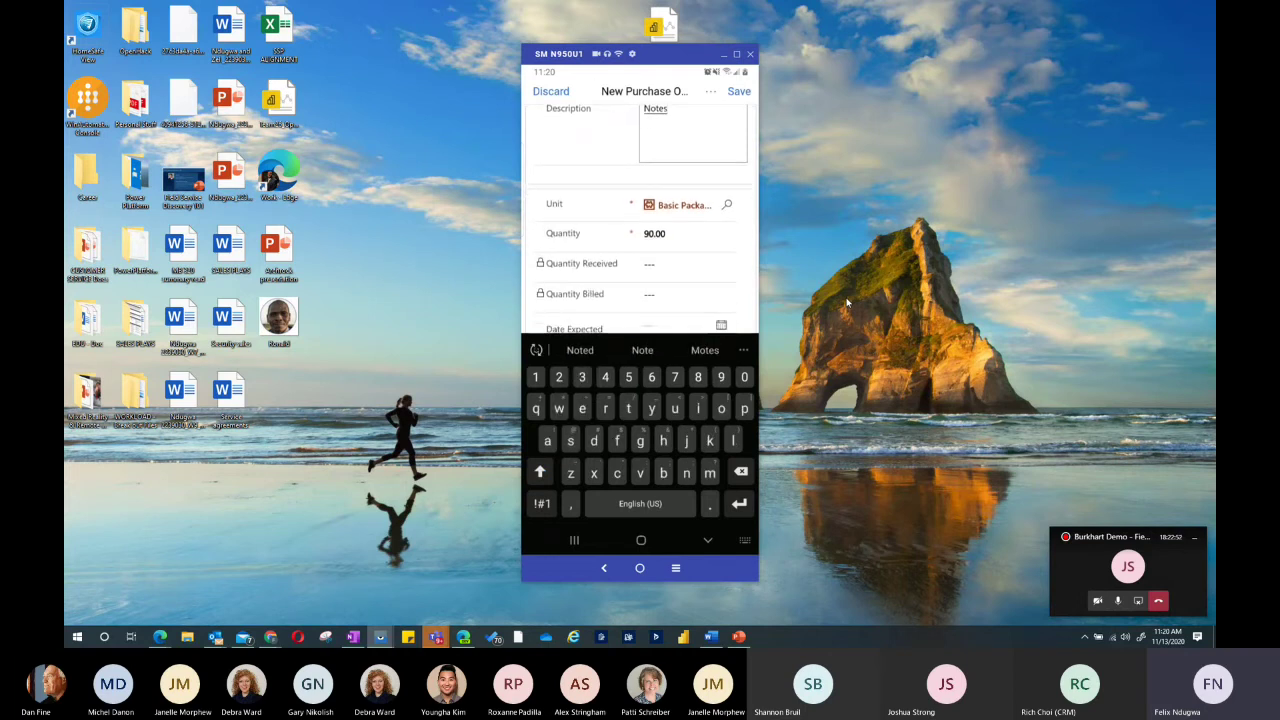
{"action": "key", "text": "Escape"}
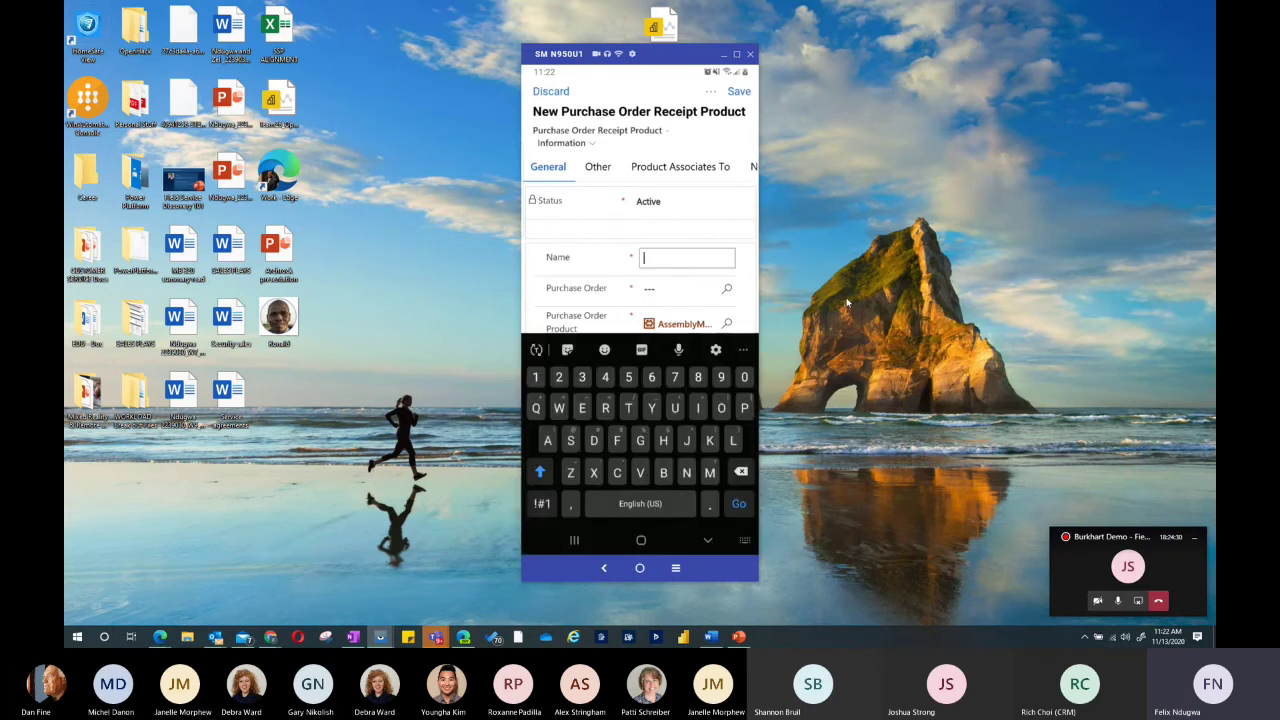
{"action": "type", "text": "F"}
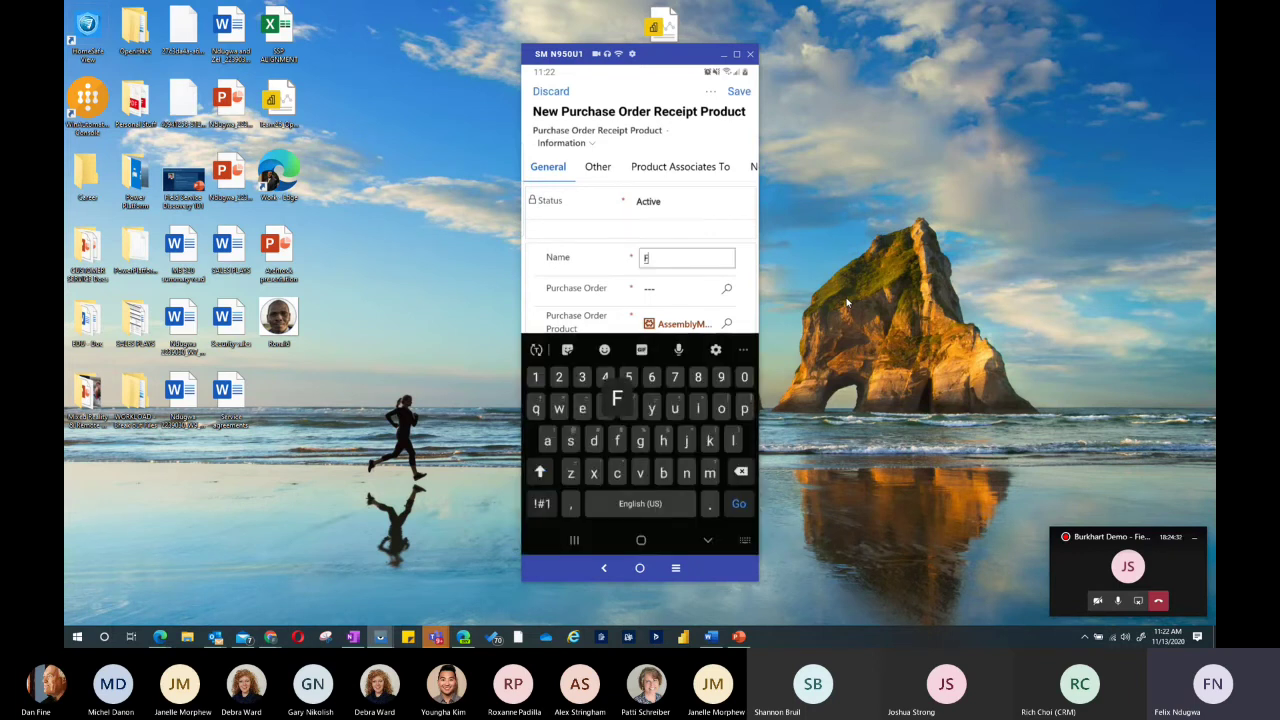
{"action": "type", "text": "elix parts"}
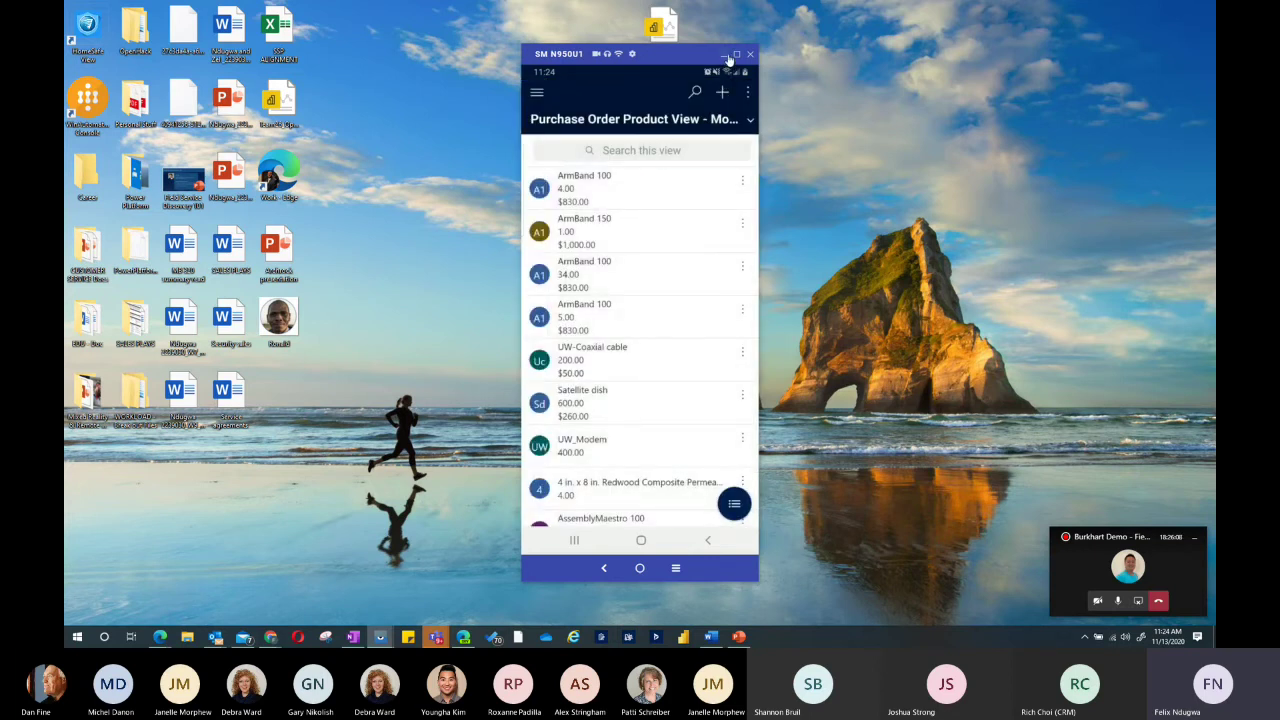
- Minimize the mirrored phone and compare the Field Service schedule board with the Field Service Mobile bookings in the browser
{"action": "left_click", "coordinate": [724, 55]}
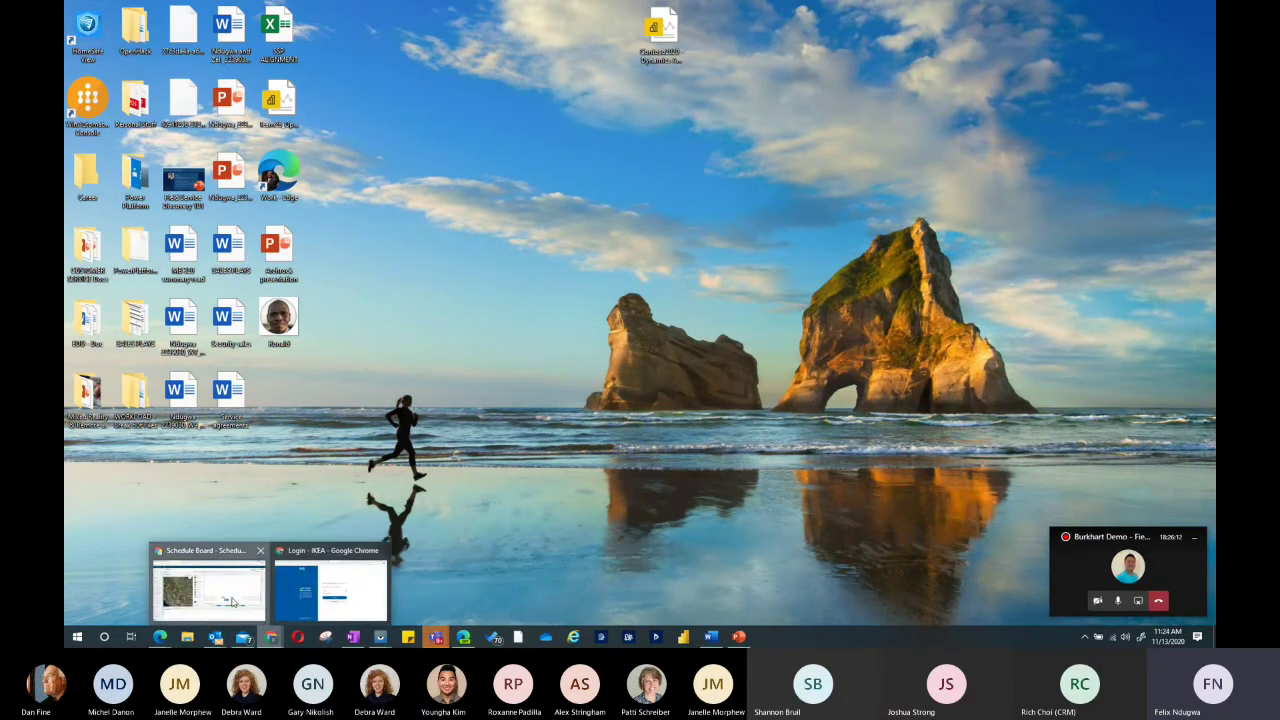
{"action": "key", "text": "alt+Tab"}
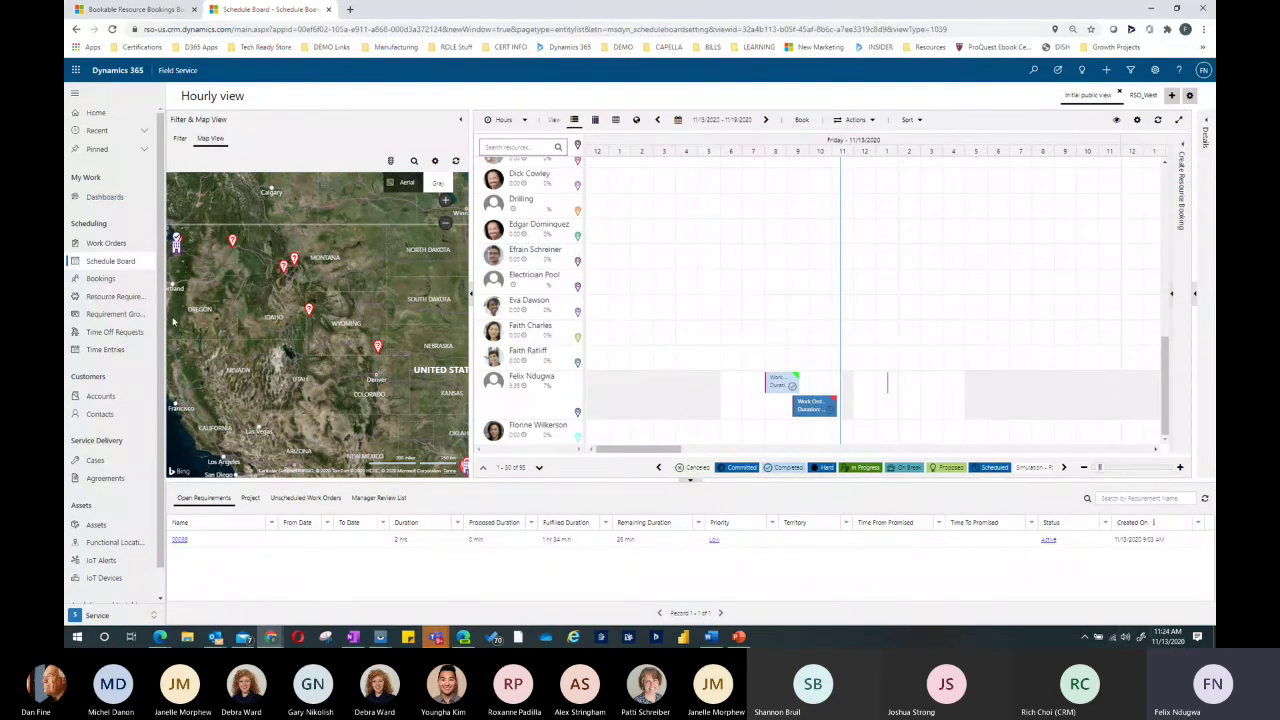
{"action": "scroll", "coordinate": [140, 528], "scroll_direction": "down", "scroll_amount": 1}
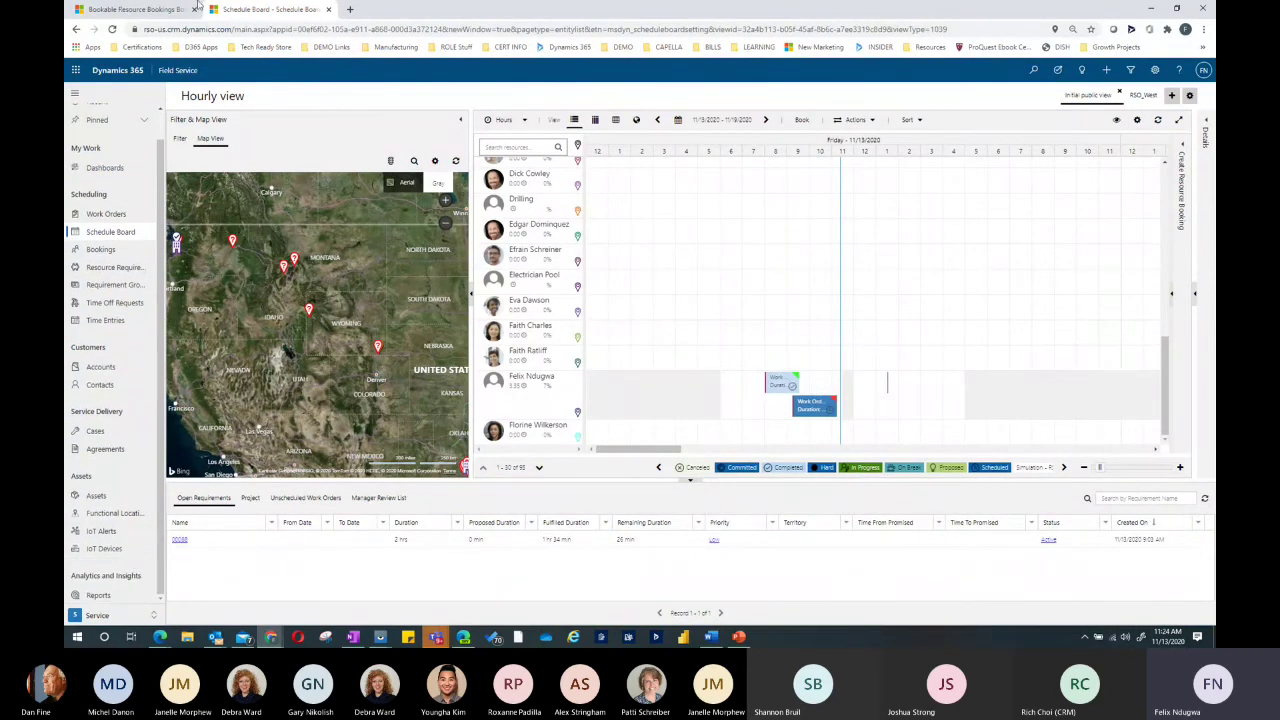
{"action": "left_click", "coordinate": [157, 12]}
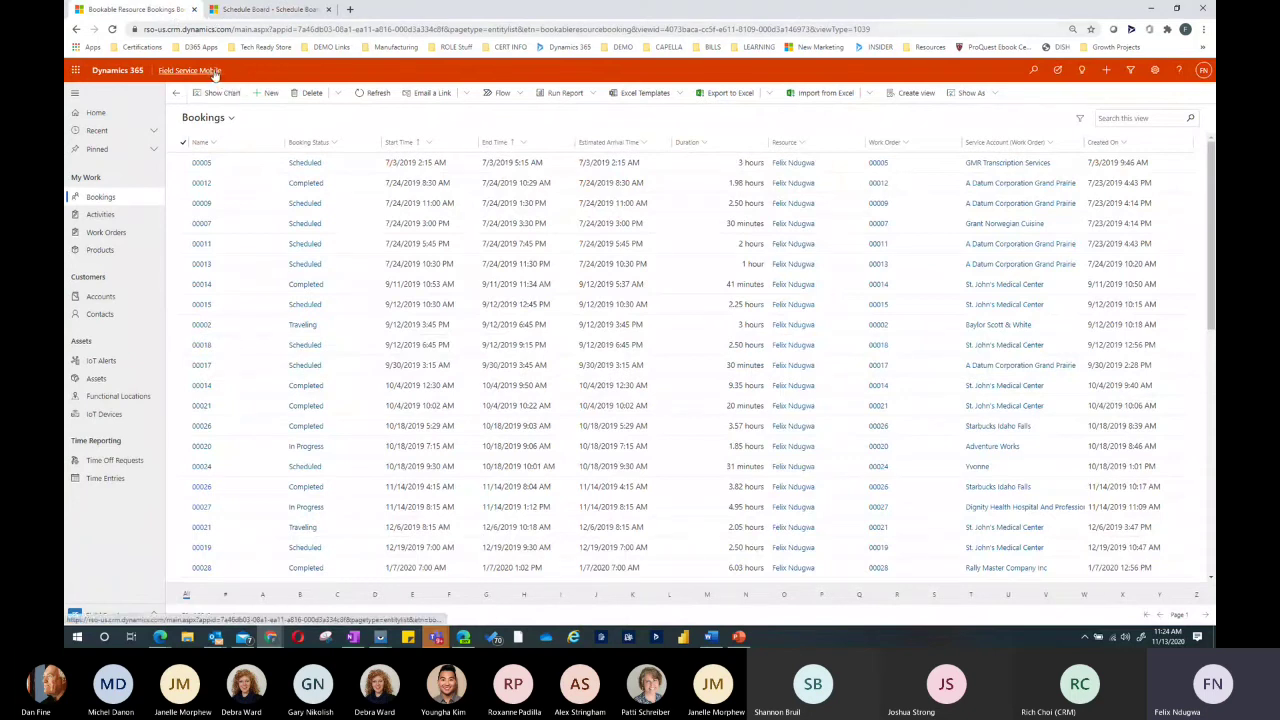
{"action": "left_click", "coordinate": [263, 8]}
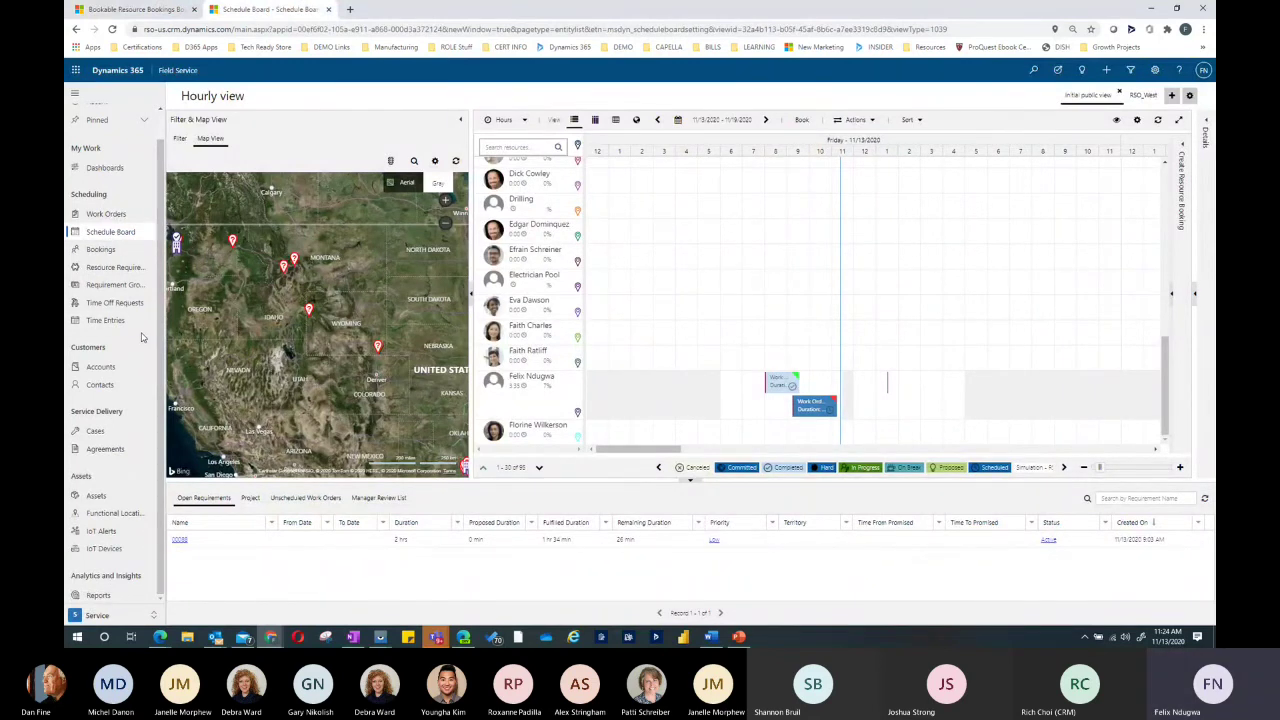
- View the active work orders and switch Field Service to the Inventory area with its active inventory transfers
{"action": "left_click", "coordinate": [107, 216]}
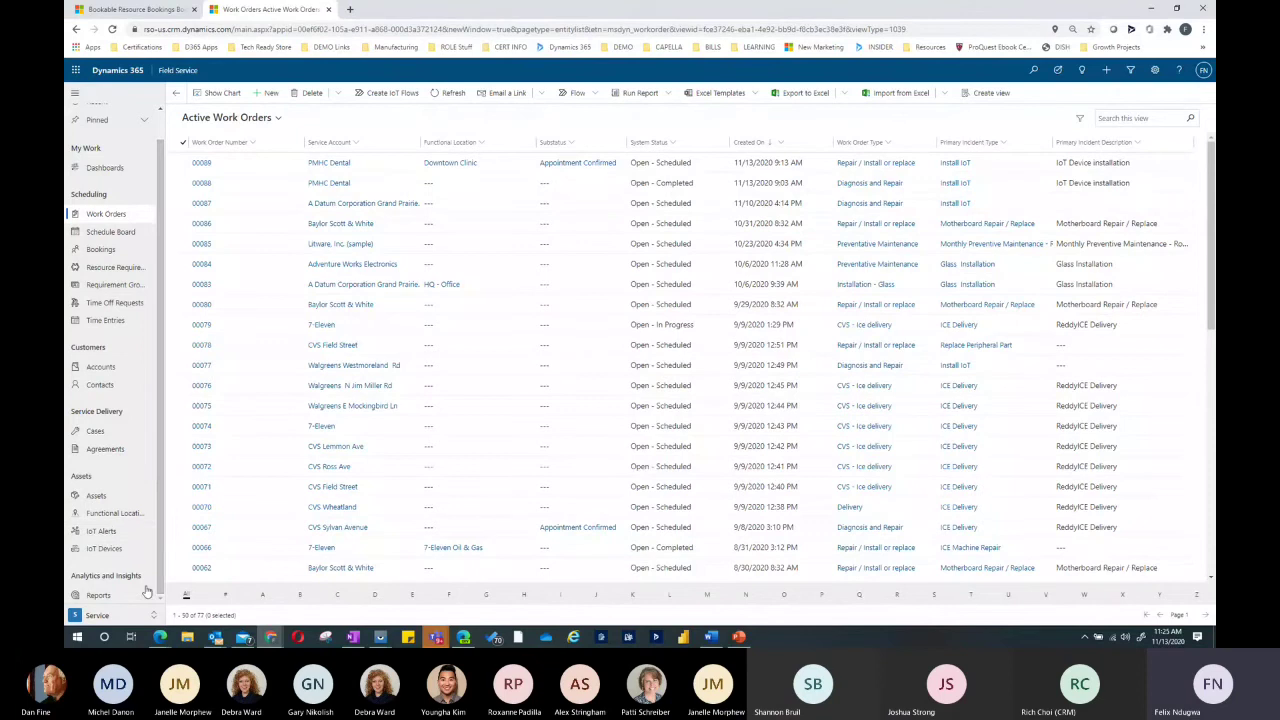
{"action": "left_click", "coordinate": [135, 614]}
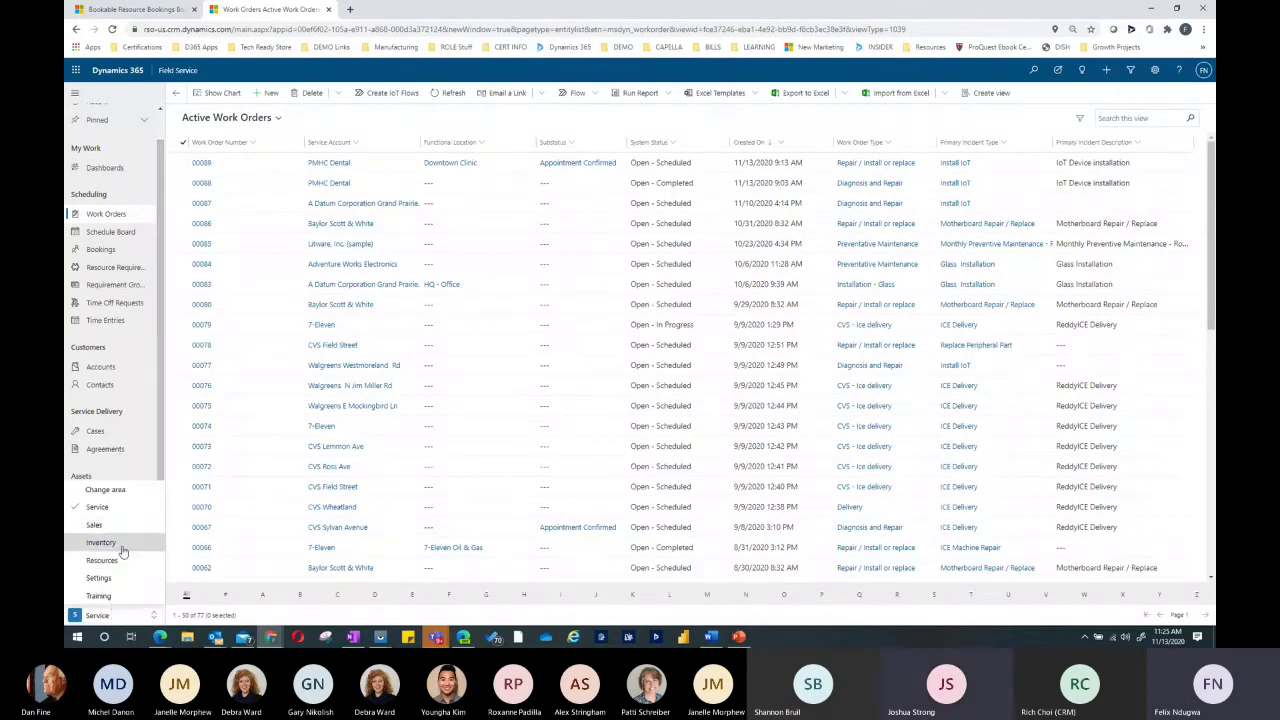
{"action": "left_click", "coordinate": [105, 542]}
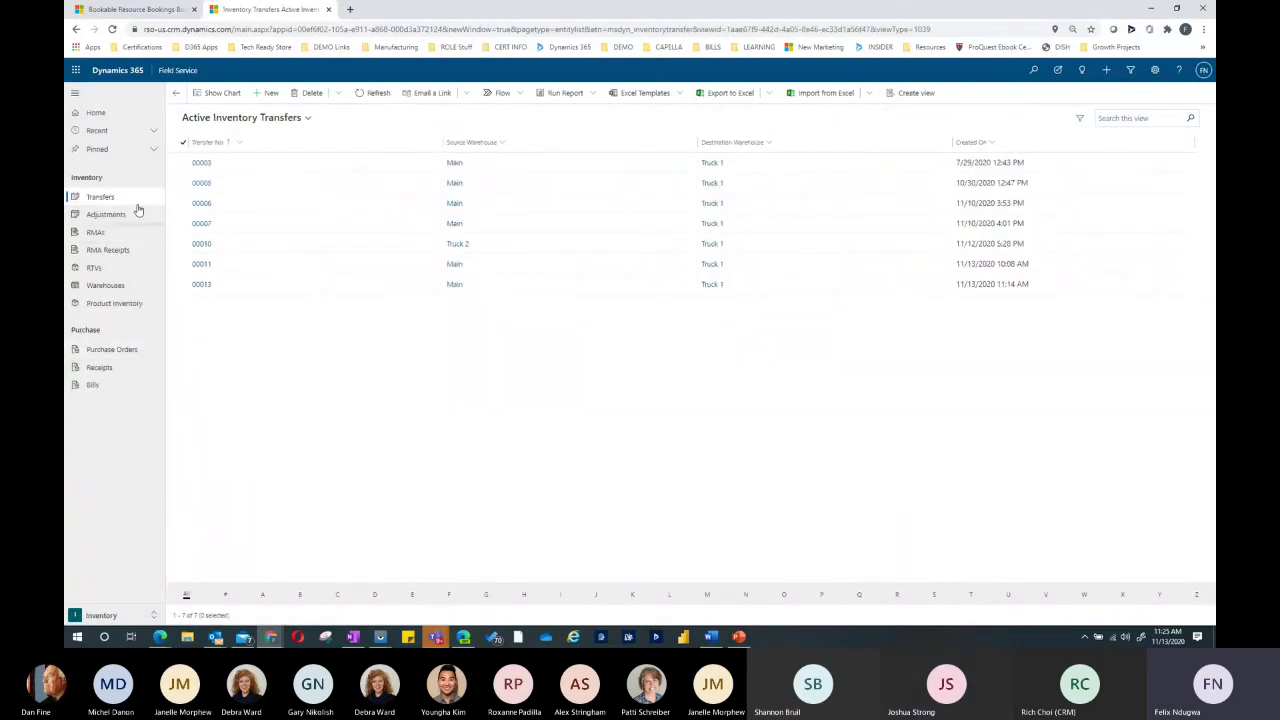
{"action": "left_click", "coordinate": [92, 617]}
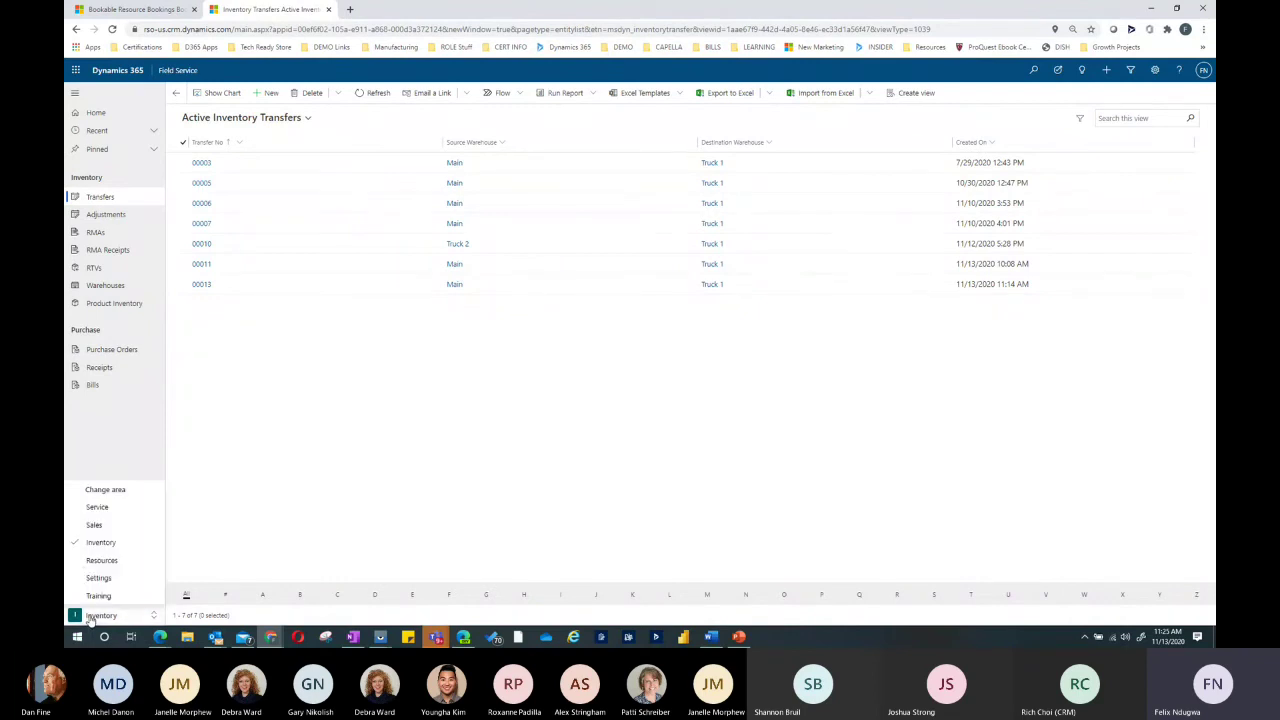
{"action": "left_click", "coordinate": [90, 542]}
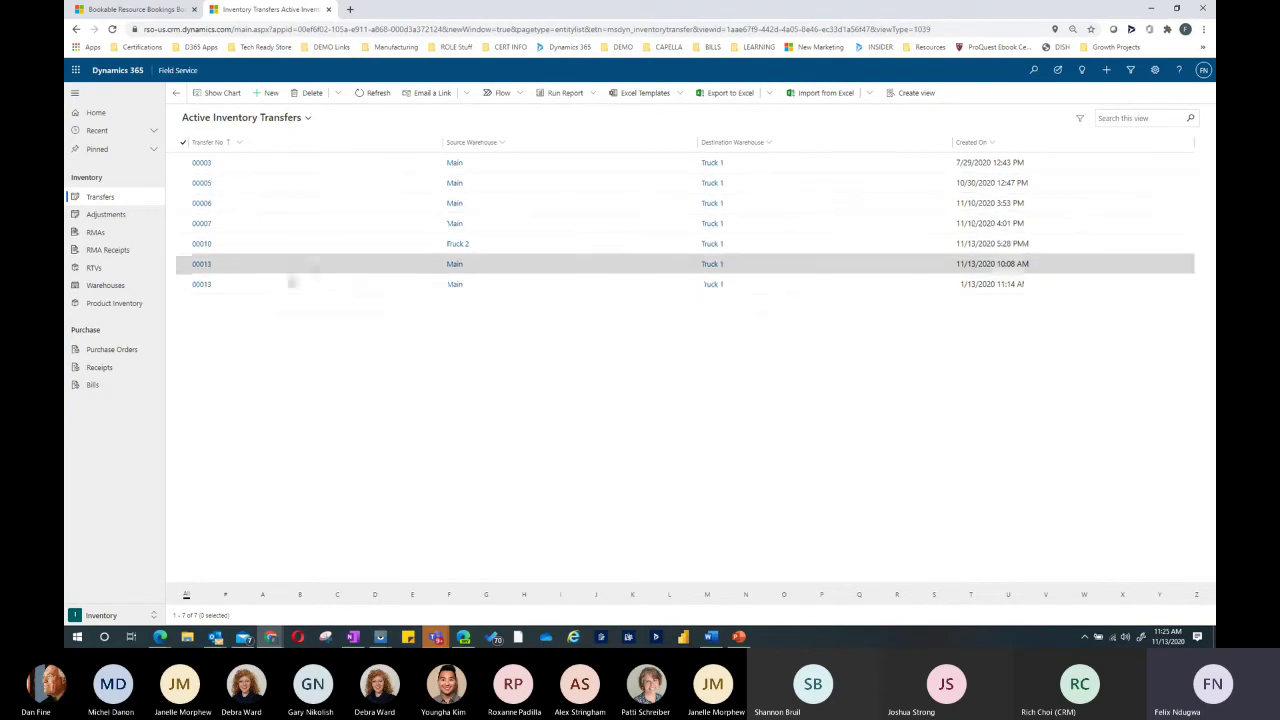
- Look through the RMAs, RTVs and warehouses, and show the active product inventory with its chart
{"action": "left_click", "coordinate": [110, 238]}
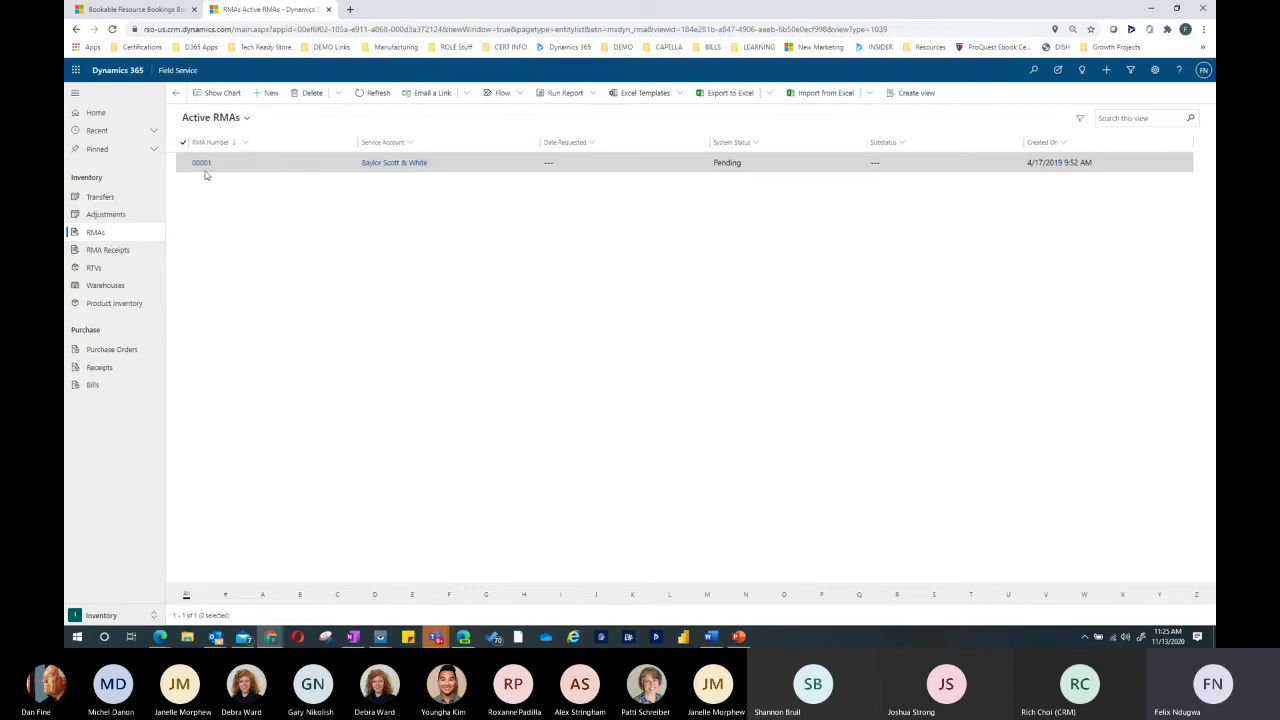
{"action": "left_click", "coordinate": [113, 270]}
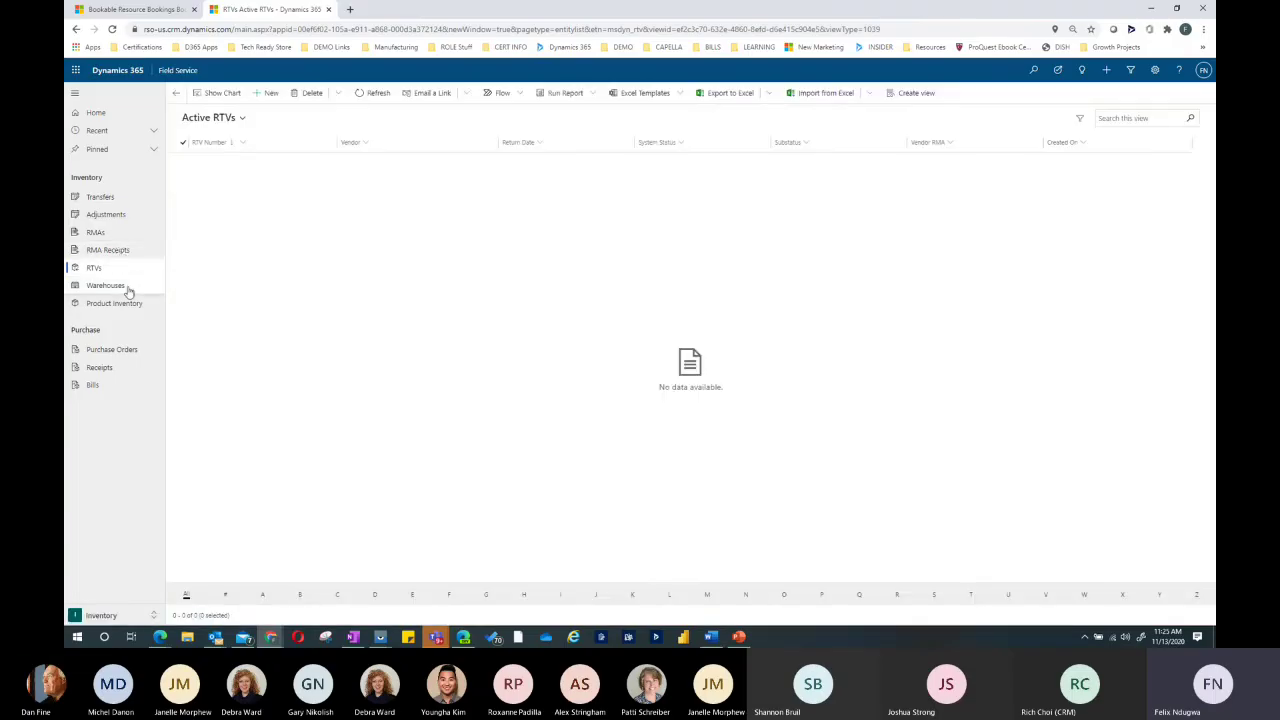
{"action": "left_click", "coordinate": [127, 290]}
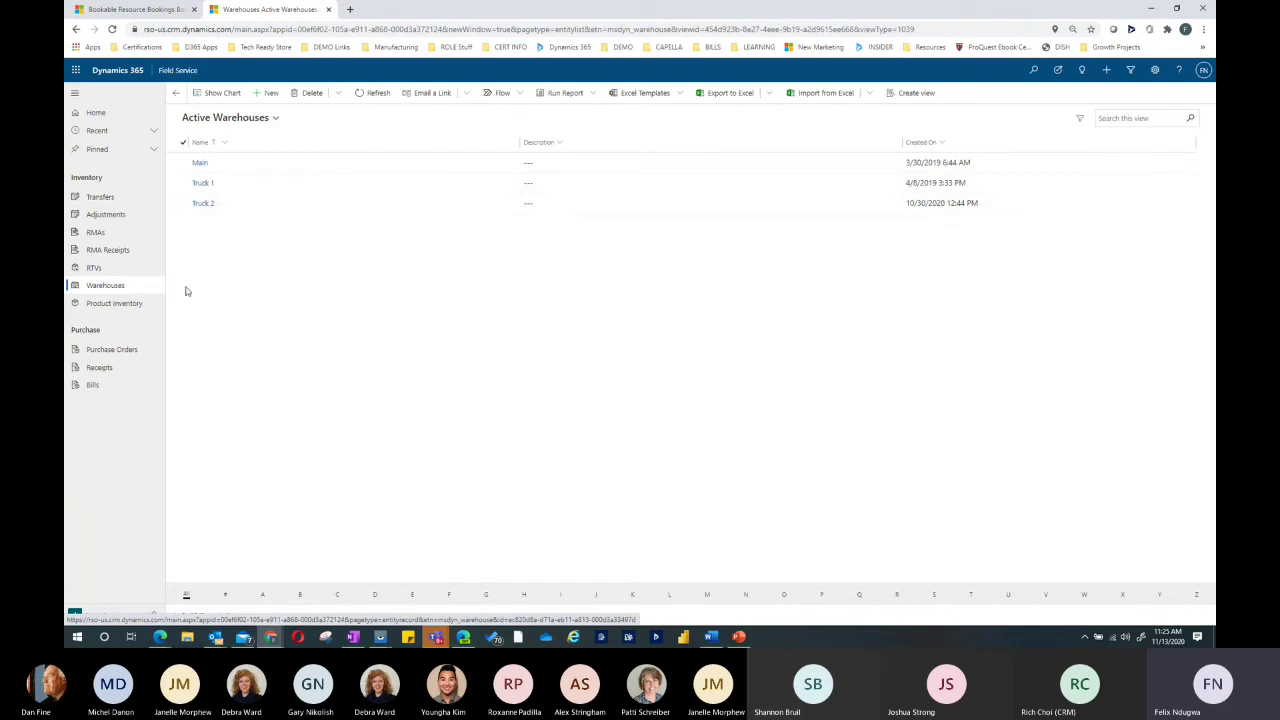
{"action": "left_click", "coordinate": [134, 303]}
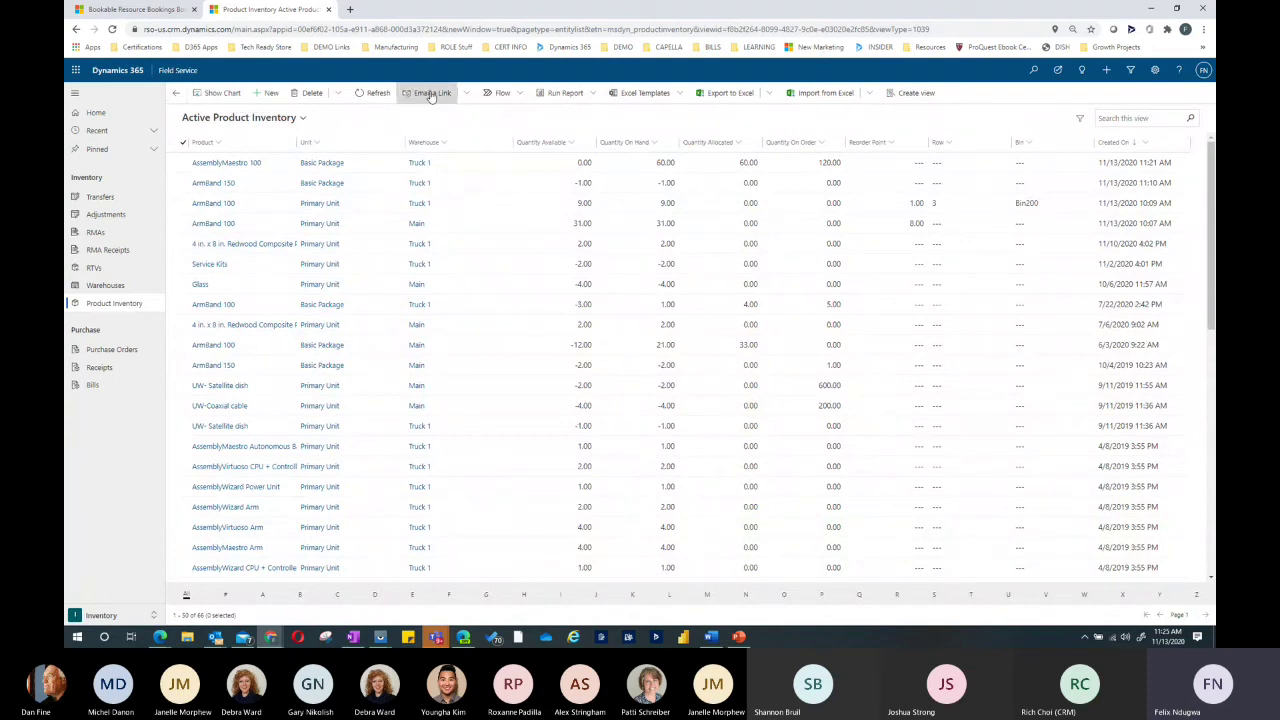
{"action": "left_click", "coordinate": [222, 93]}
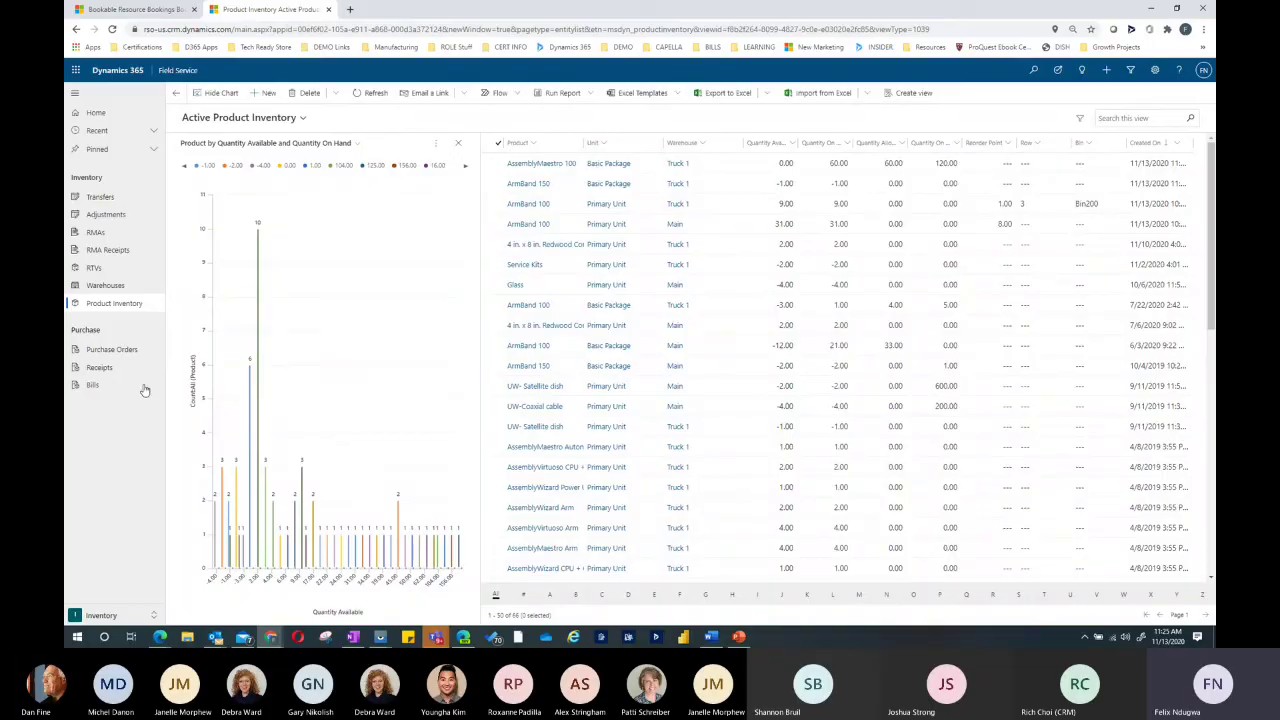
- Open the Baylor Scott & White purchase order from the active purchase orders and choose Submitted as its system status
{"action": "left_click", "coordinate": [123, 352]}
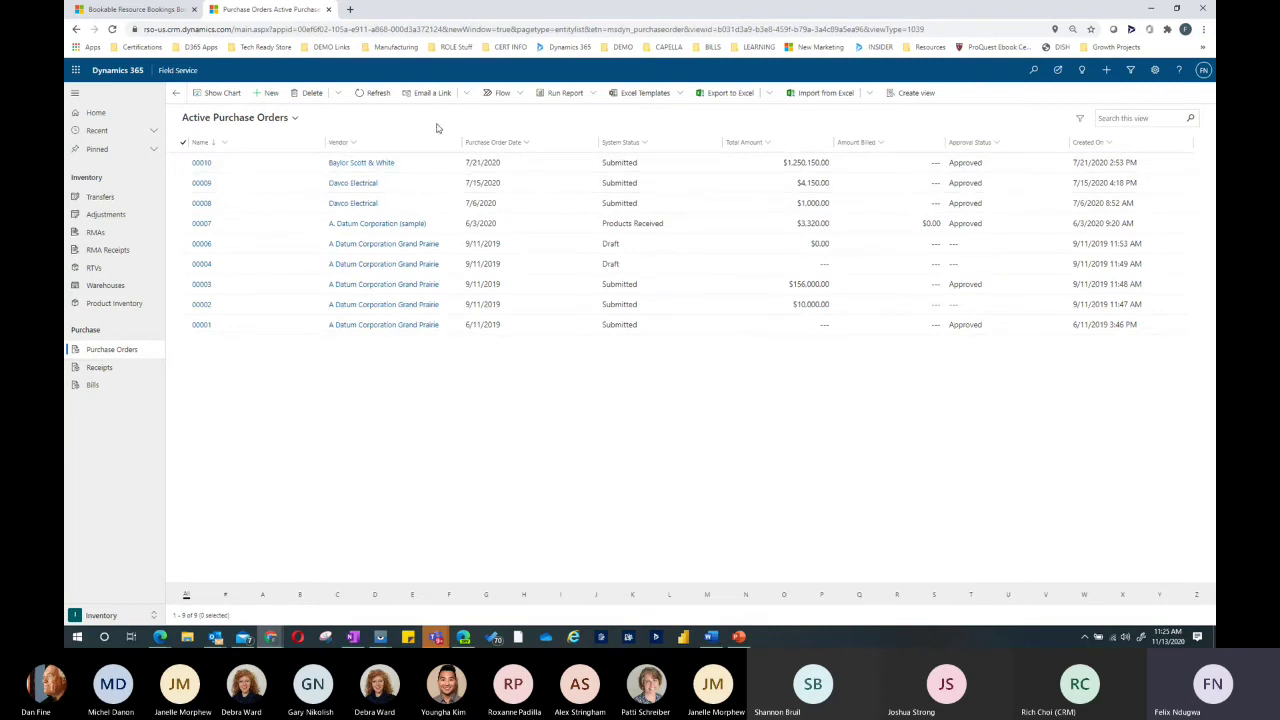
{"action": "left_click", "coordinate": [223, 93]}
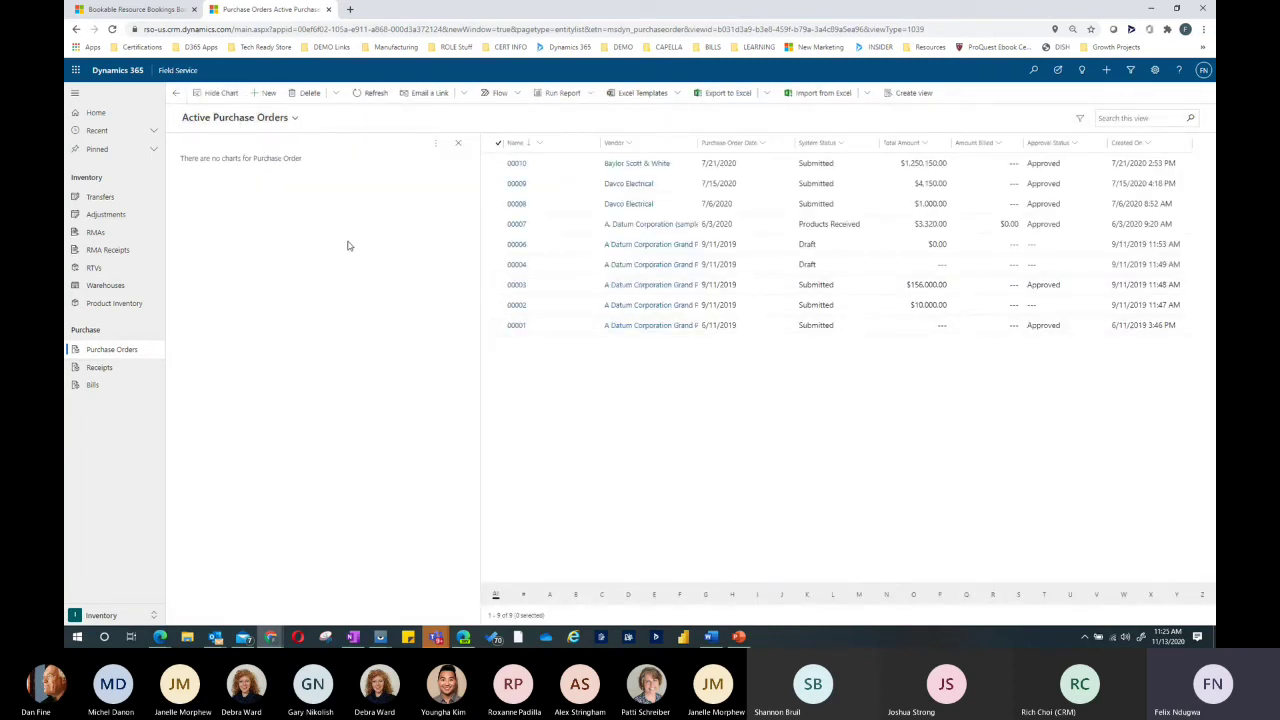
{"action": "left_click", "coordinate": [458, 143]}
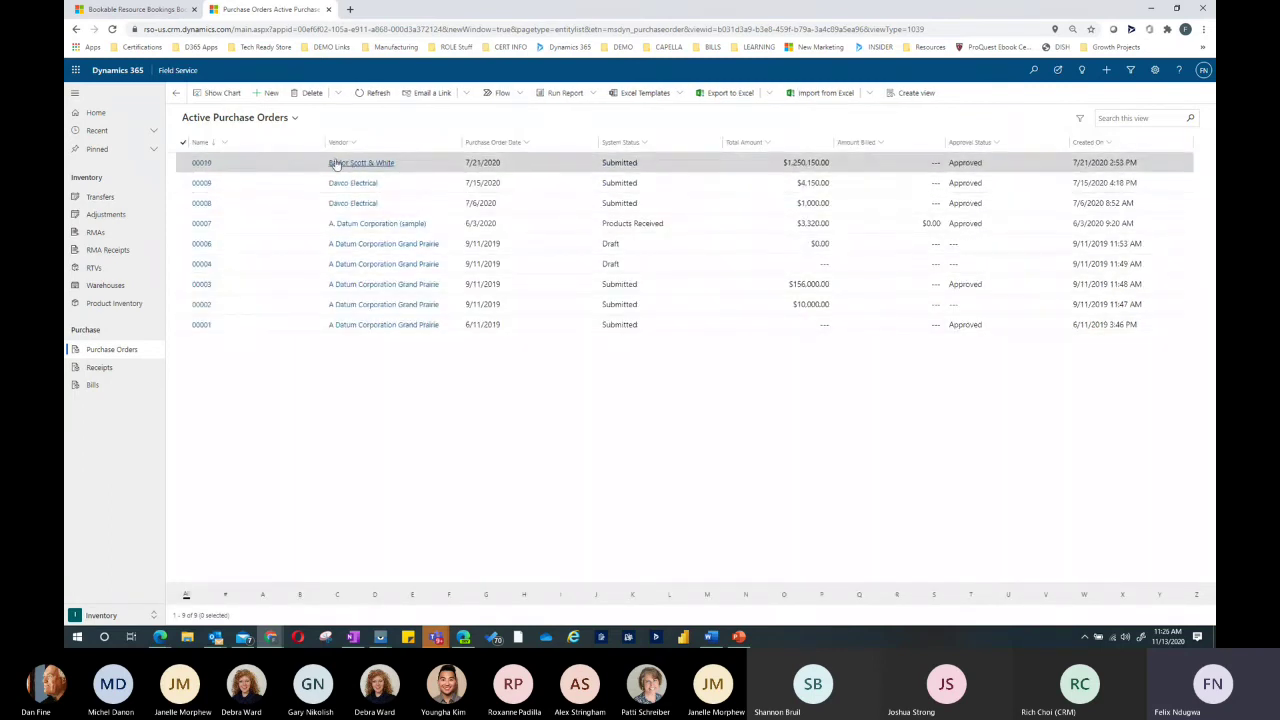
{"action": "double_click", "coordinate": [285, 168]}
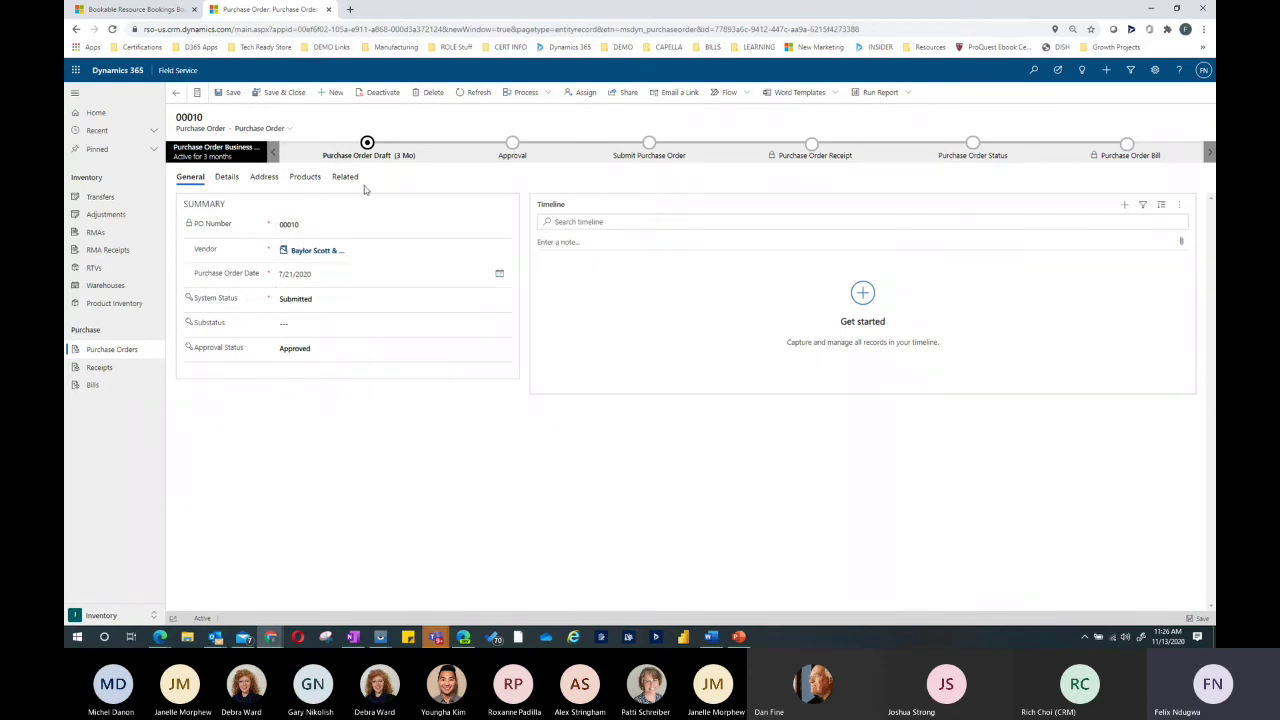
{"action": "left_click", "coordinate": [345, 302]}
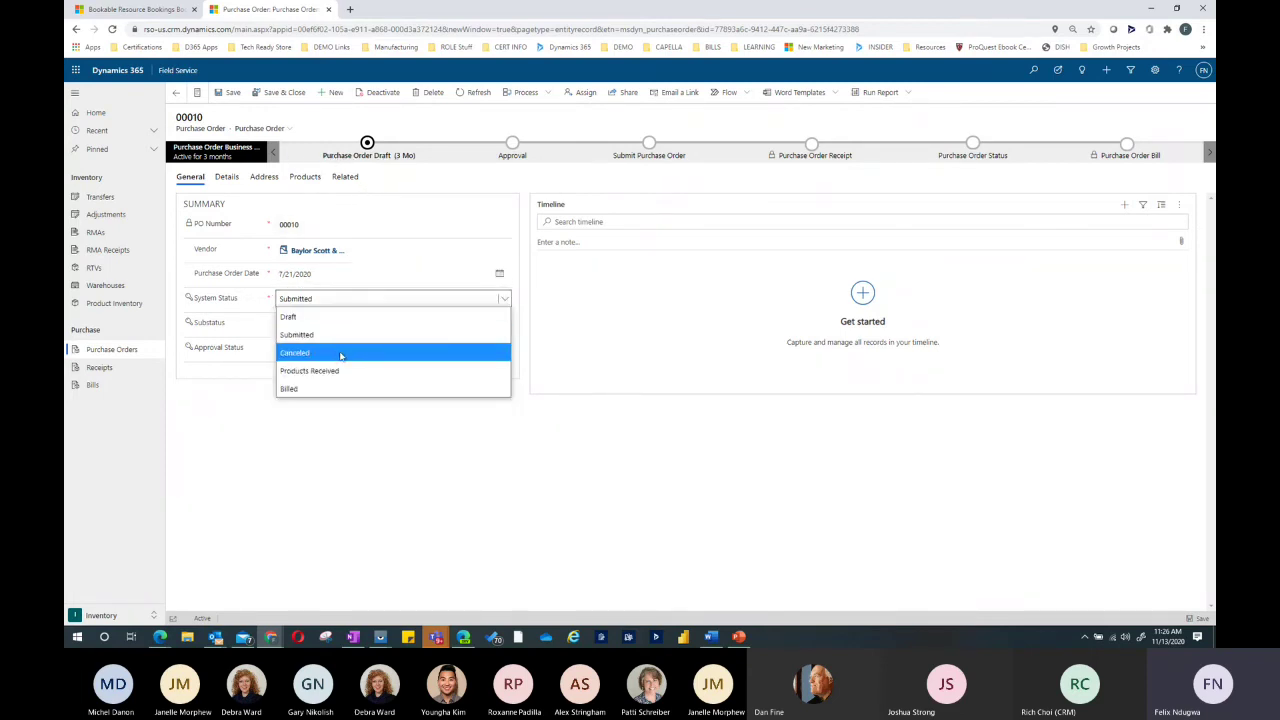
{"action": "left_click", "coordinate": [335, 337]}
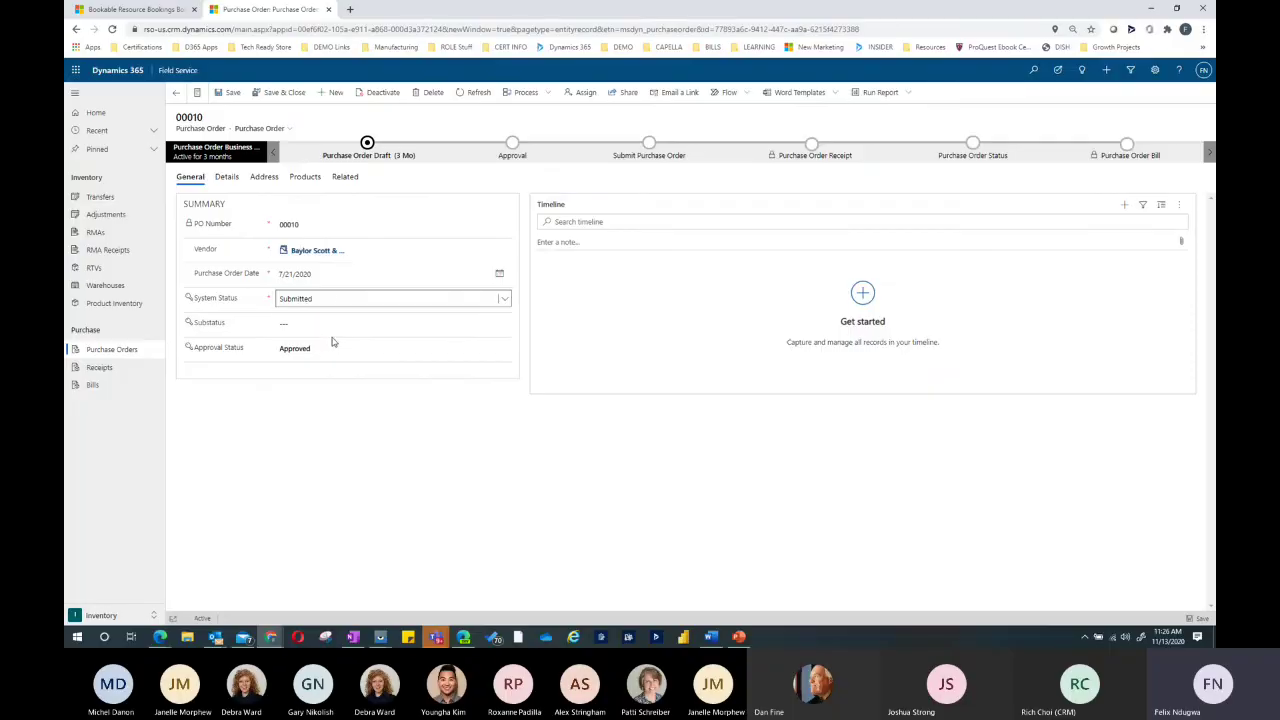
- Assign a work order and a receiving warehouse in the Purchase Order Draft stage and advance the purchase order to Approval
{"action": "left_click", "coordinate": [425, 161]}
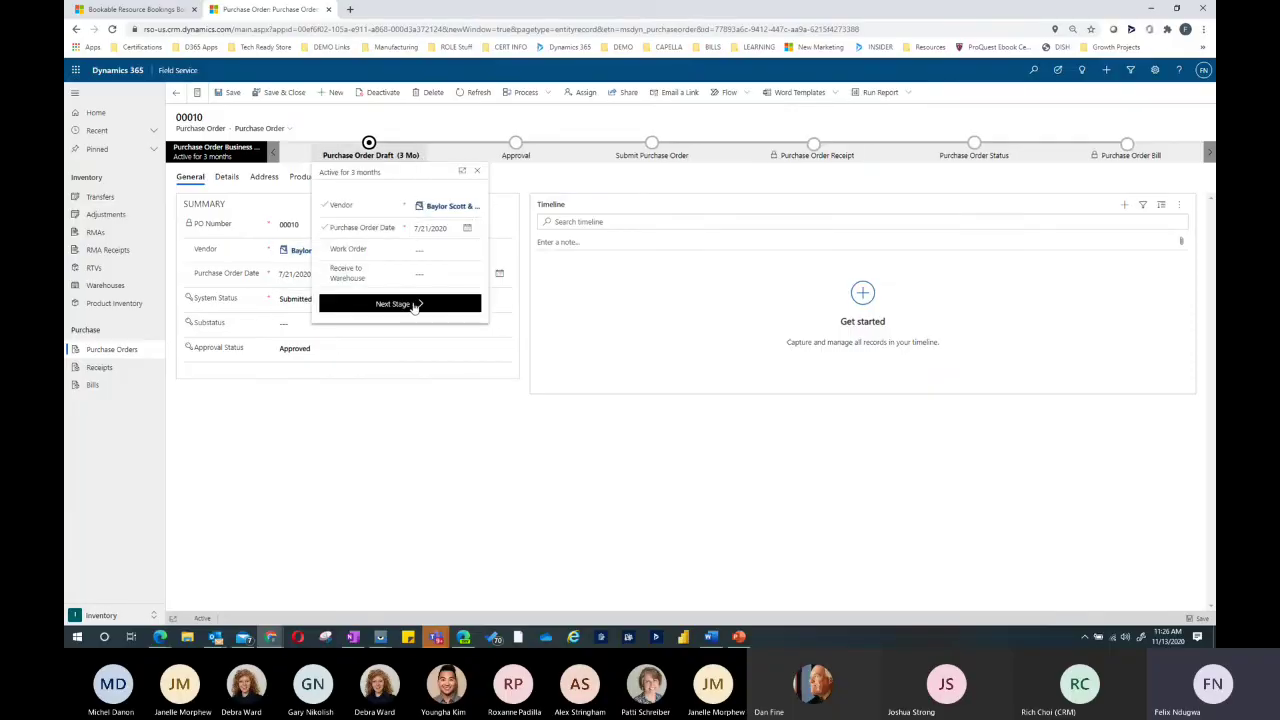
{"action": "left_click", "coordinate": [473, 250]}
{"action": "left_click", "coordinate": [466, 296]}
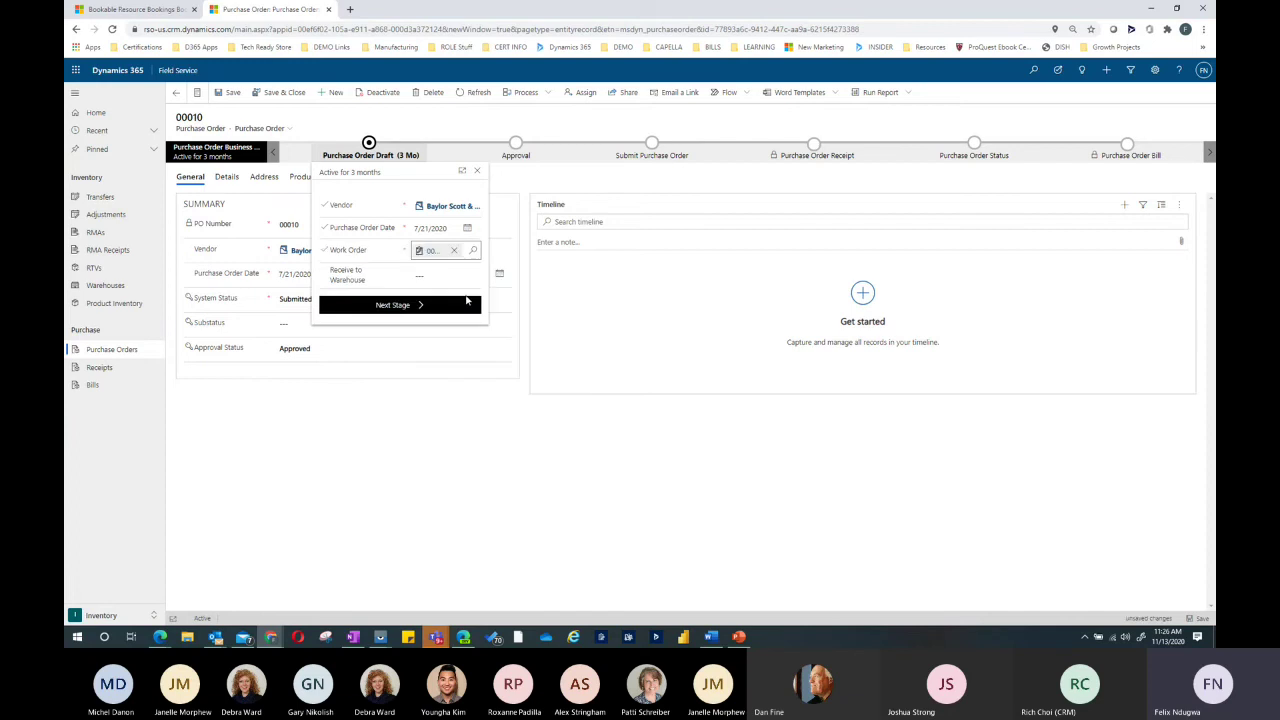
{"action": "left_click", "coordinate": [468, 278]}
{"action": "left_click", "coordinate": [460, 320]}
{"action": "left_click", "coordinate": [432, 305]}
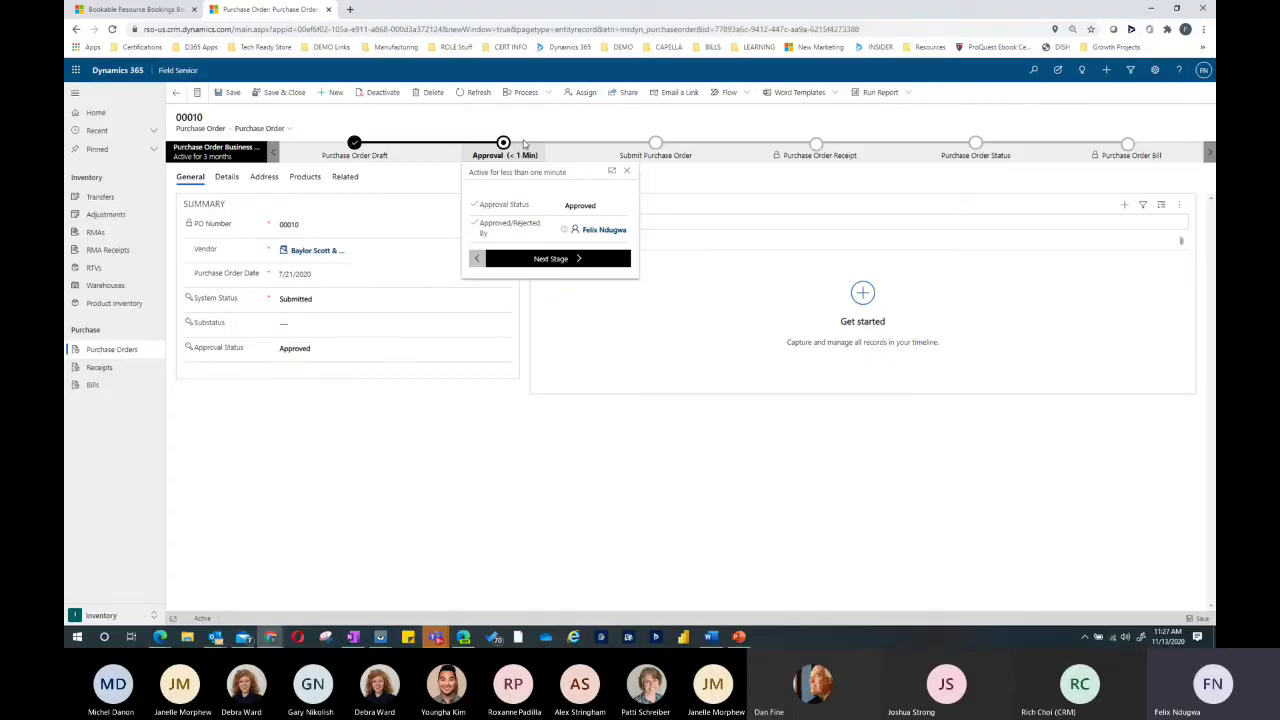
- Advance the purchase order past Approval and Submit Purchase Order, creating a new named purchase order receipt for it
{"action": "left_click", "coordinate": [550, 259]}
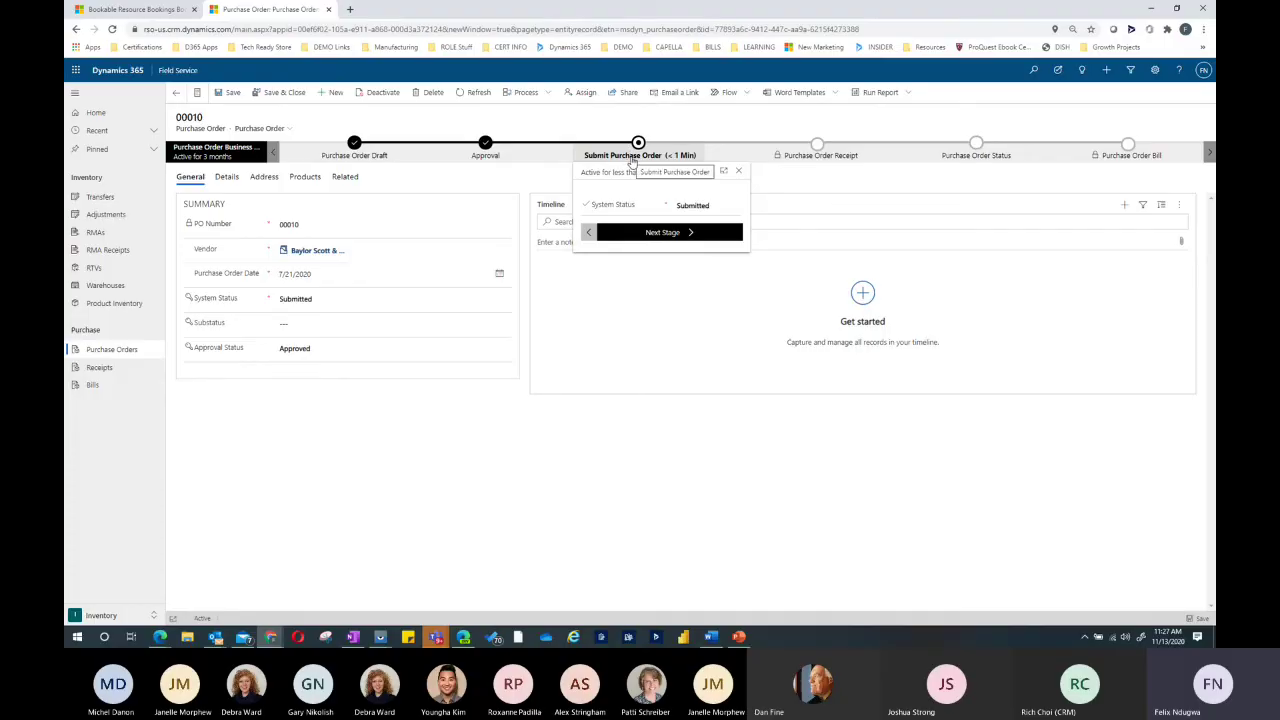
{"action": "left_click", "coordinate": [664, 234]}
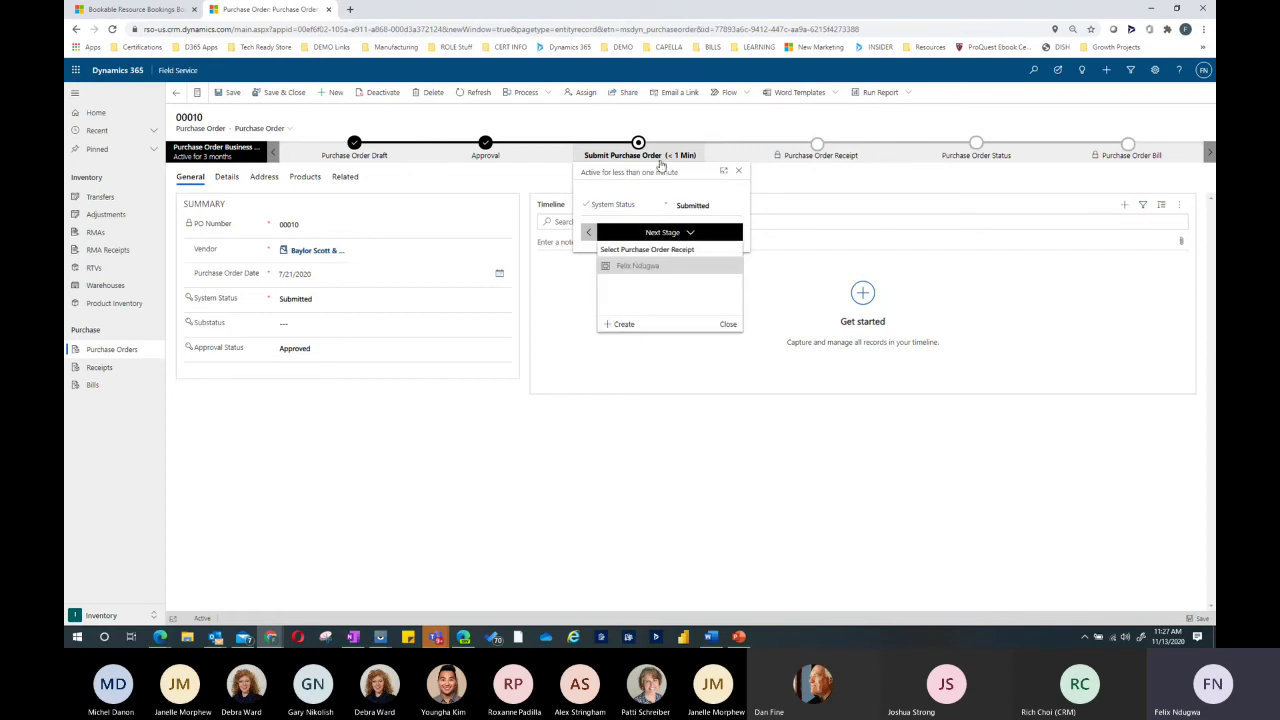
{"action": "left_click", "coordinate": [644, 165]}
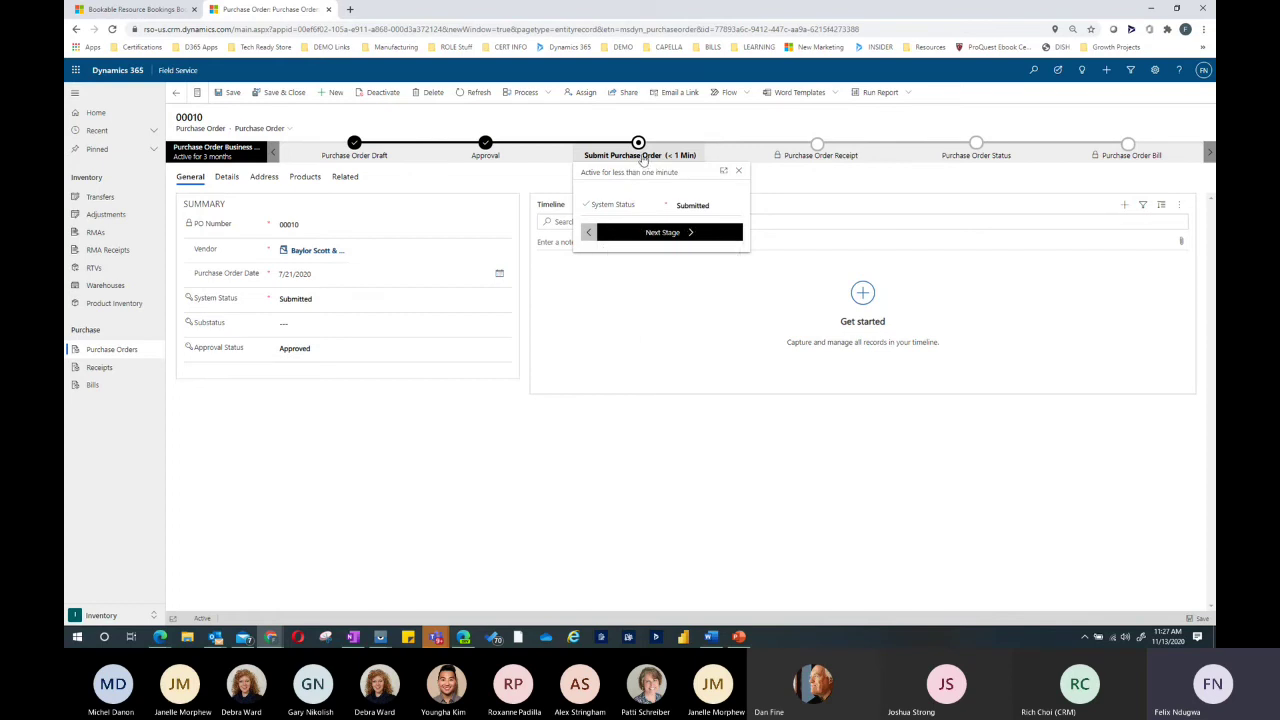
{"action": "left_click", "coordinate": [671, 233]}
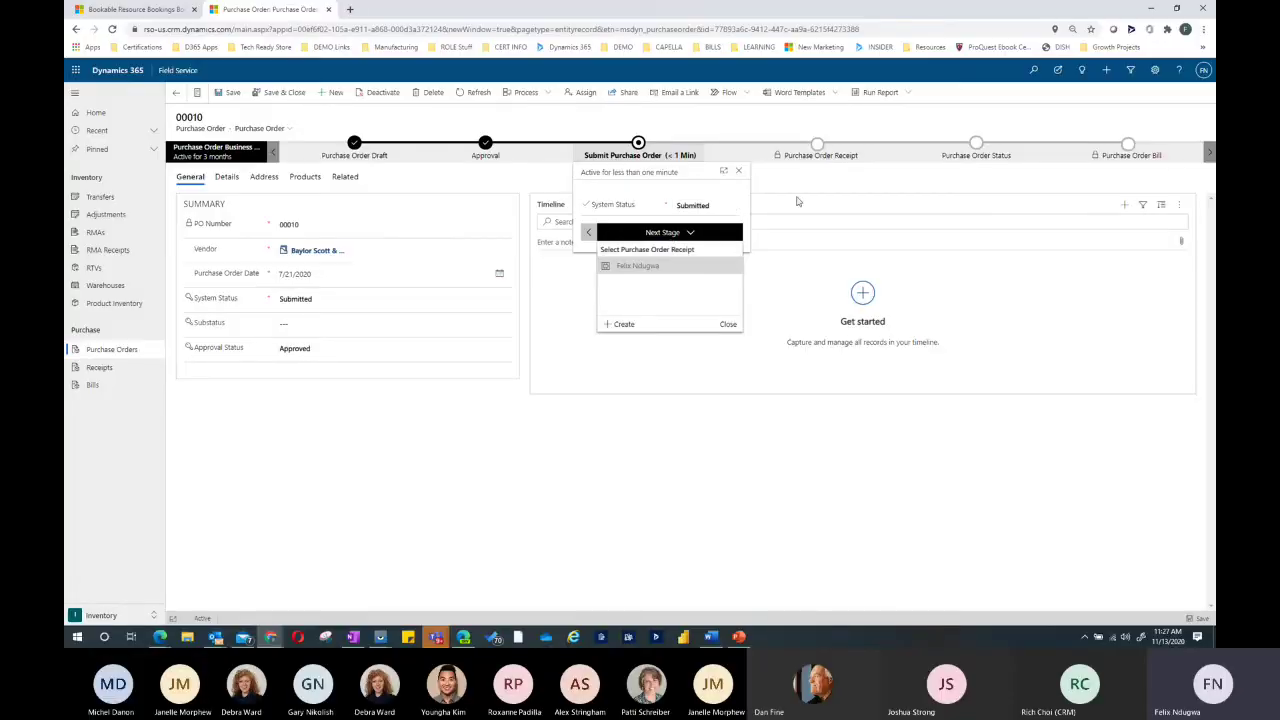
{"action": "left_click", "coordinate": [627, 325]}
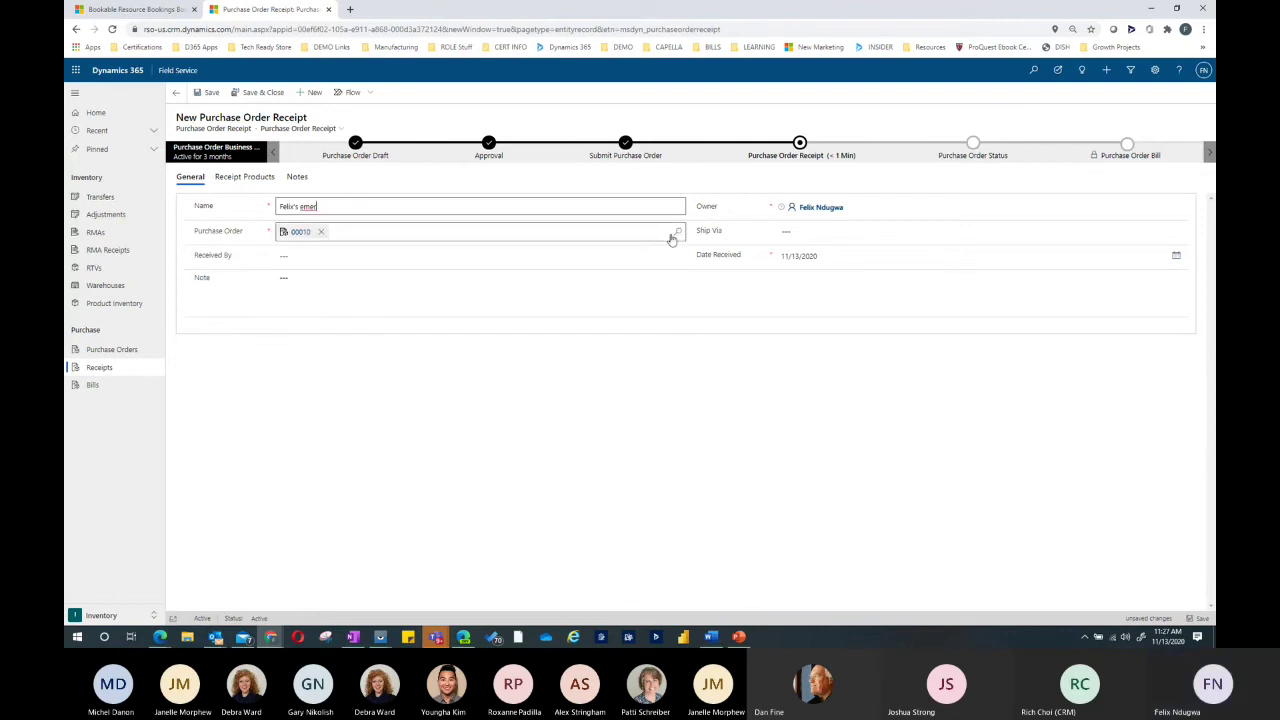
- Set the new receipt's Ship Via to FedEx and its Received By to # Dynamics 365 Sales
{"action": "left_click", "coordinate": [845, 232]}
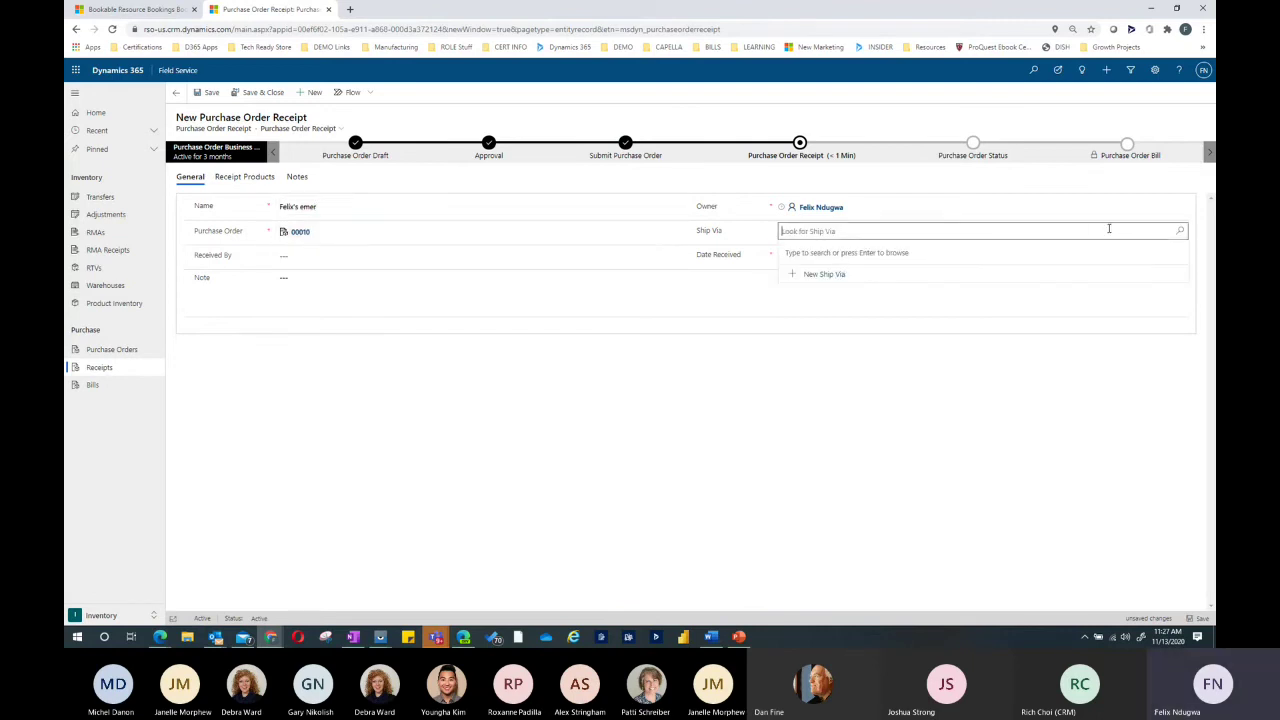
{"action": "left_click", "coordinate": [1177, 232]}
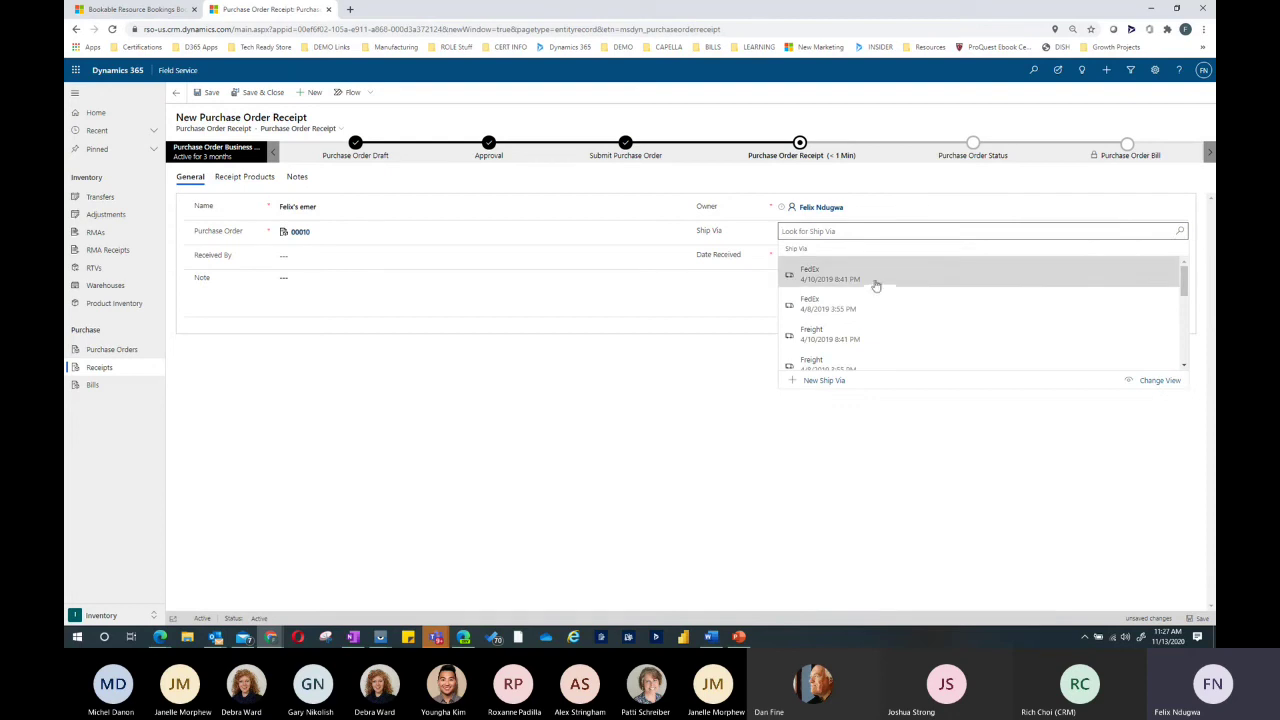
{"action": "left_click", "coordinate": [891, 284]}
{"action": "left_click", "coordinate": [365, 257]}
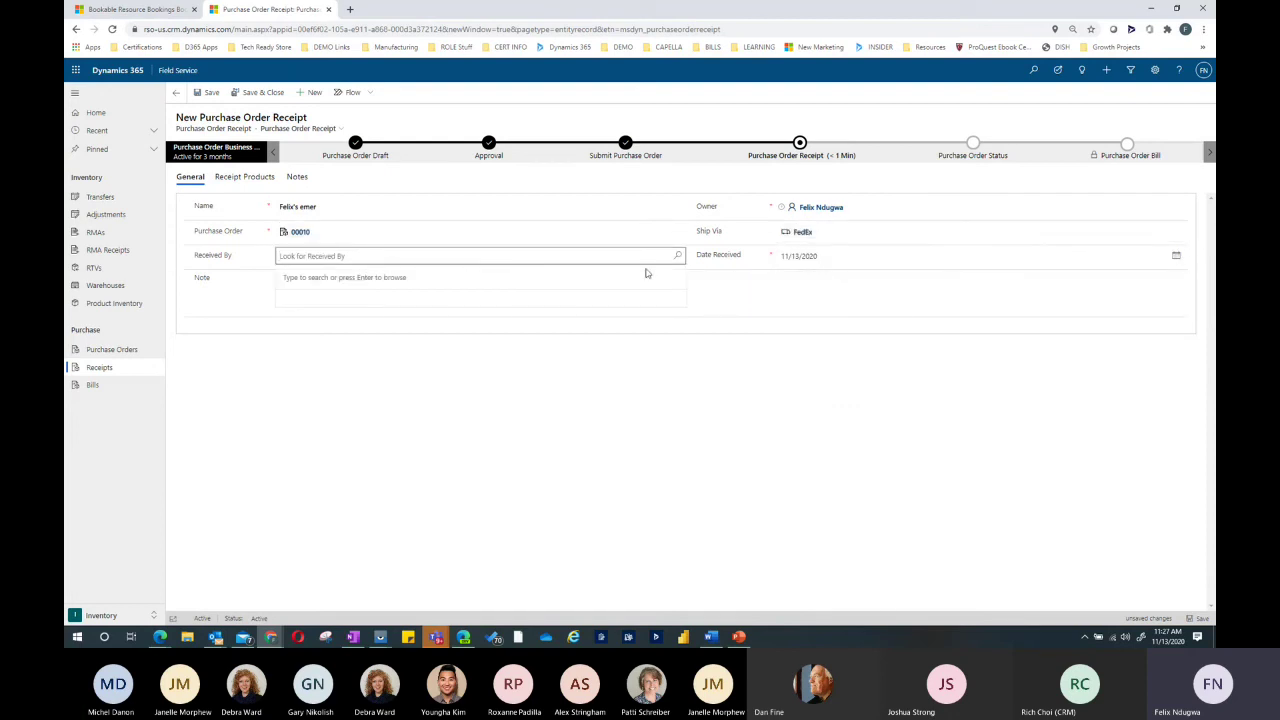
{"action": "left_click", "coordinate": [678, 256]}
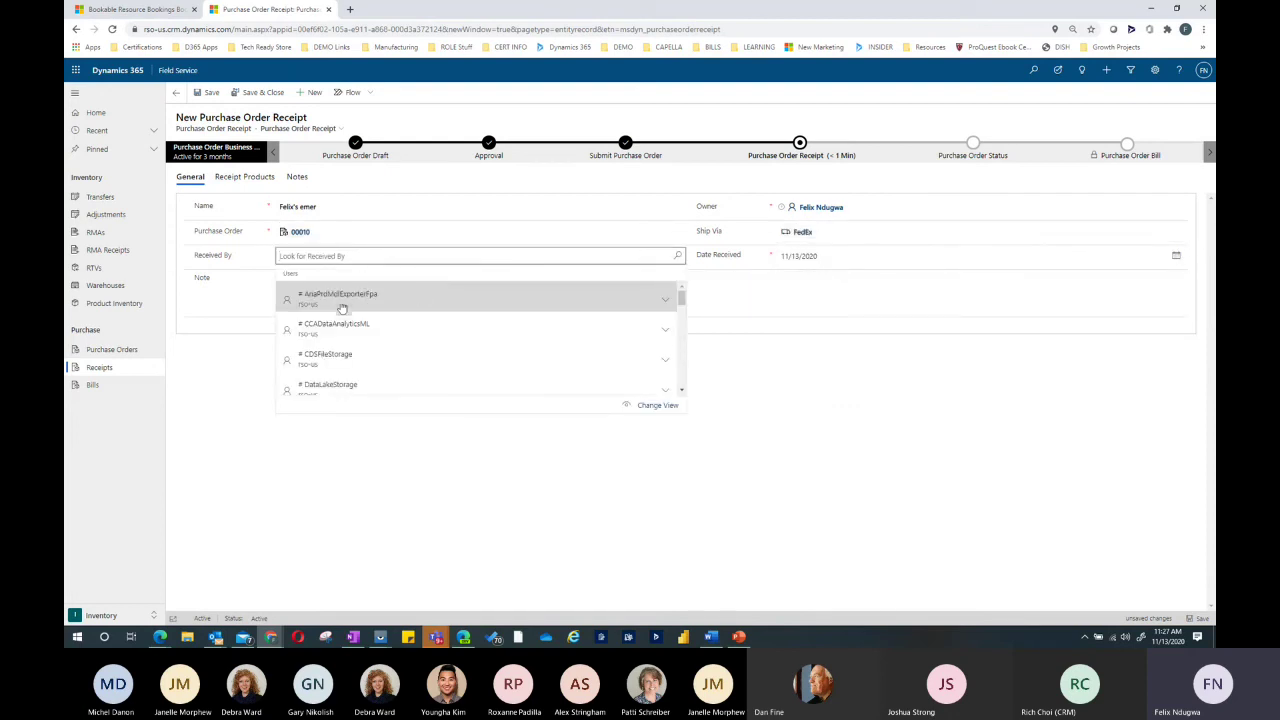
{"action": "scroll", "coordinate": [342, 372], "scroll_direction": "down", "scroll_amount": 2}
{"action": "left_click", "coordinate": [341, 370]}
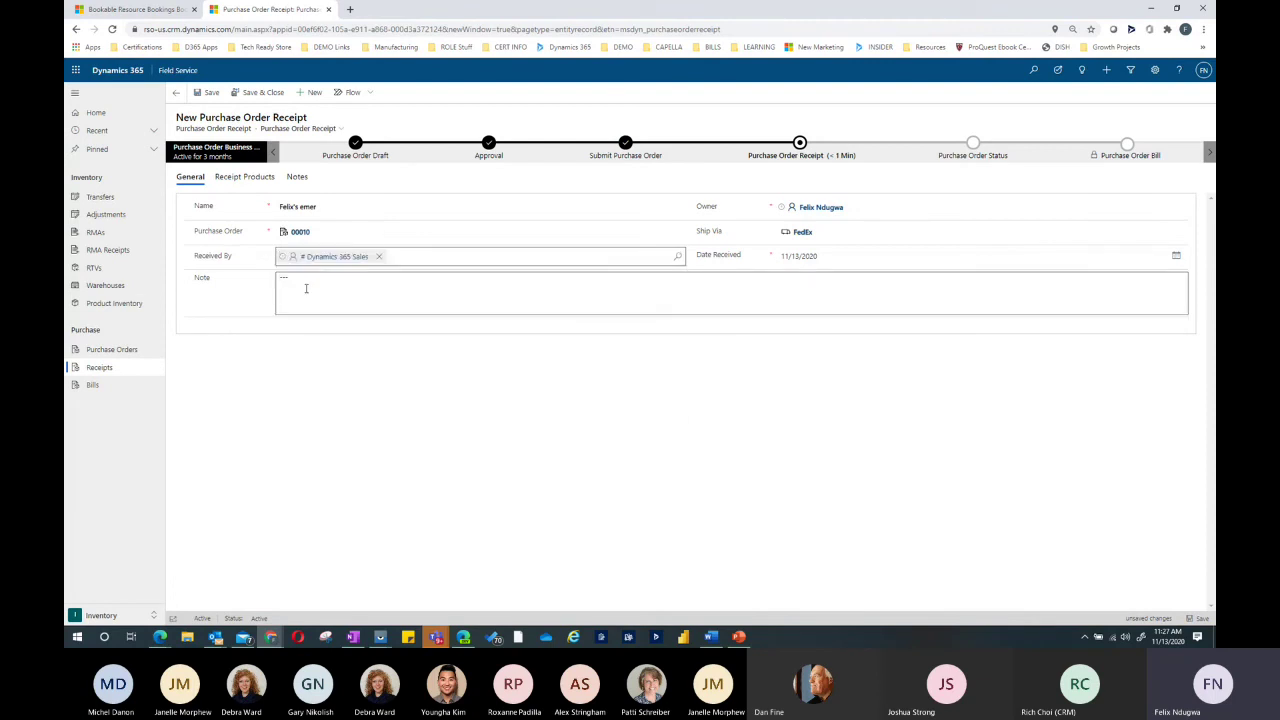
- Save the receipt while showing its receipt products and advance the process to the Purchase Order Status stage
{"action": "left_click", "coordinate": [232, 178]}
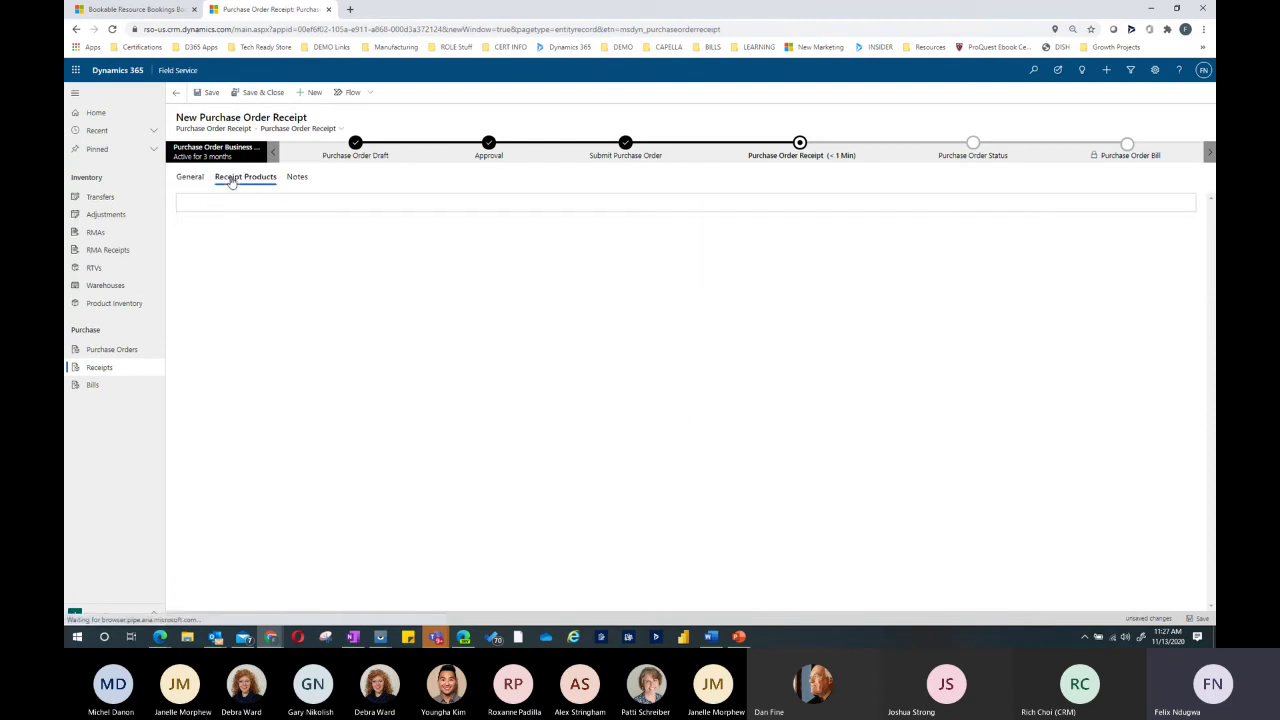
{"action": "left_click", "coordinate": [240, 92]}
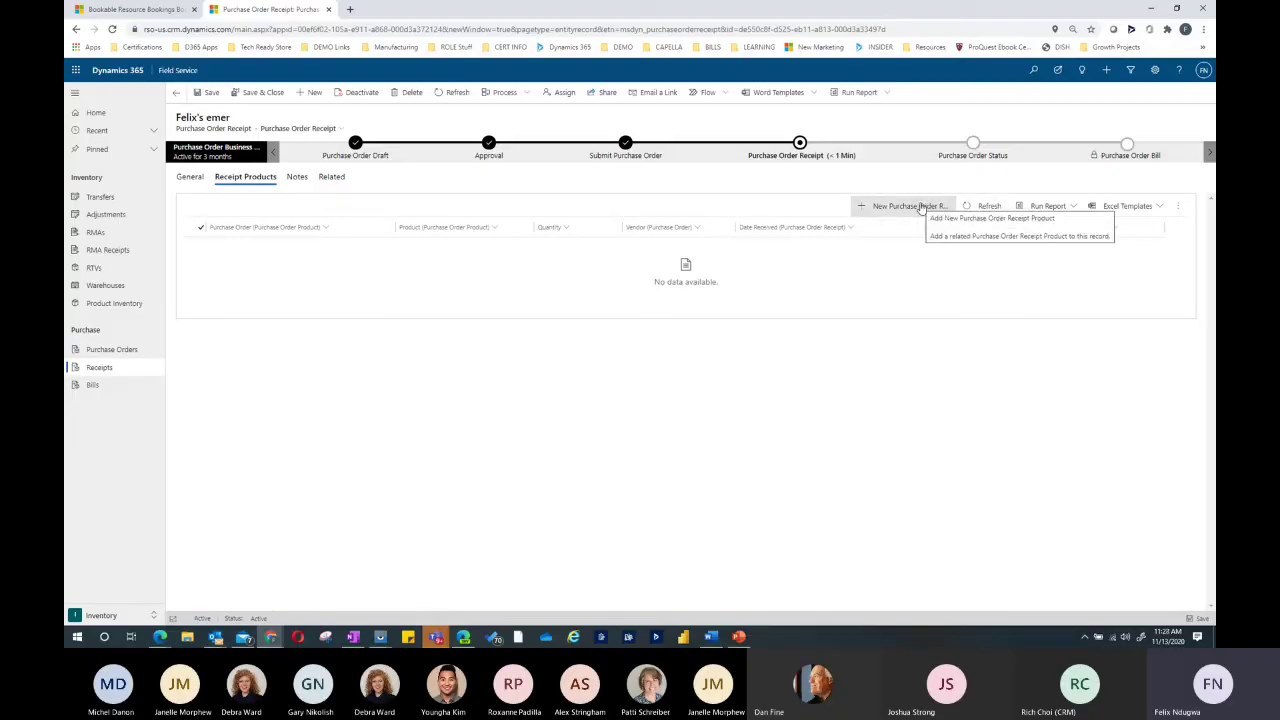
{"action": "left_click", "coordinate": [820, 155]}
{"action": "left_click", "coordinate": [837, 279]}
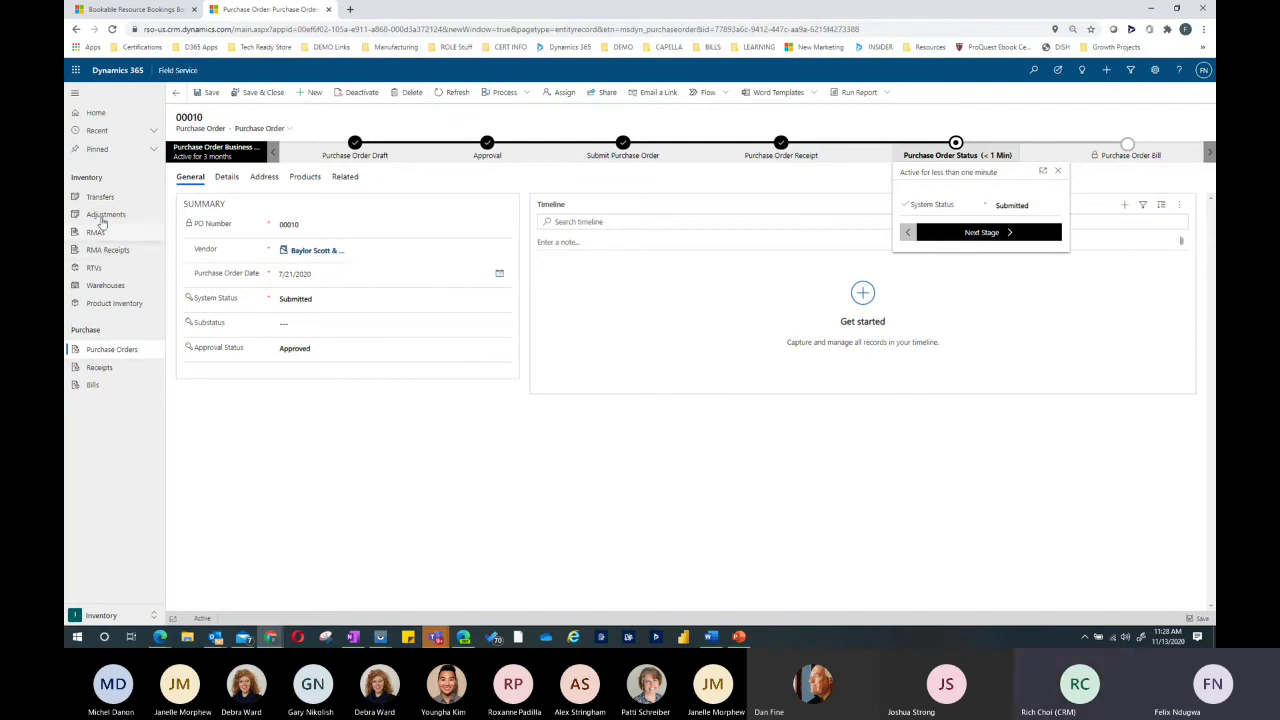
{"action": "left_click", "coordinate": [110, 615]}
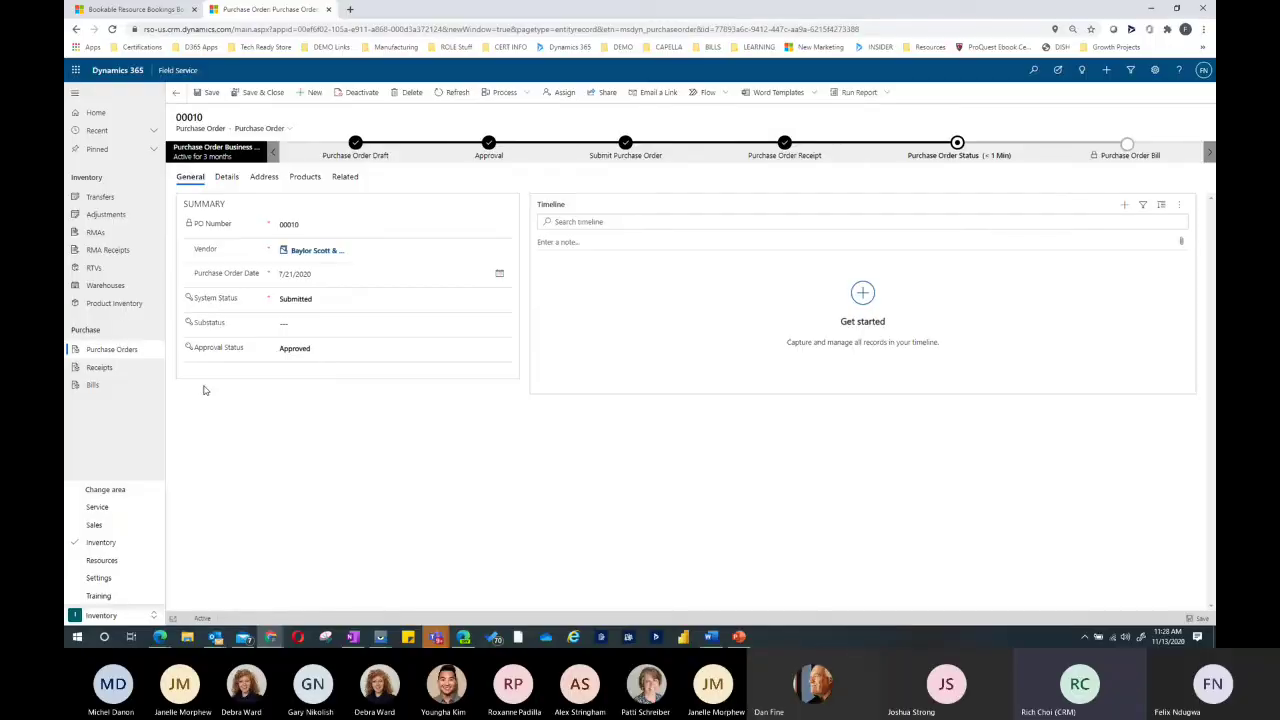
{"action": "left_click", "coordinate": [440, 634]}
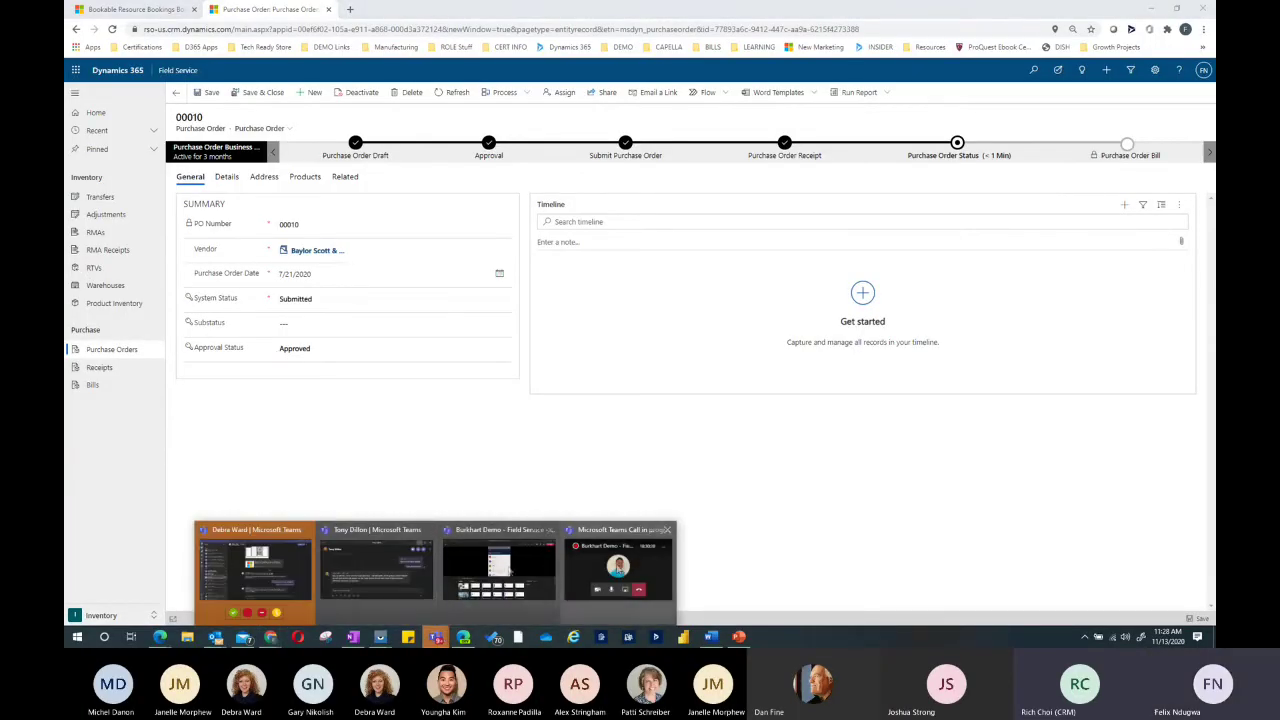
{"action": "left_click", "coordinate": [367, 568]}
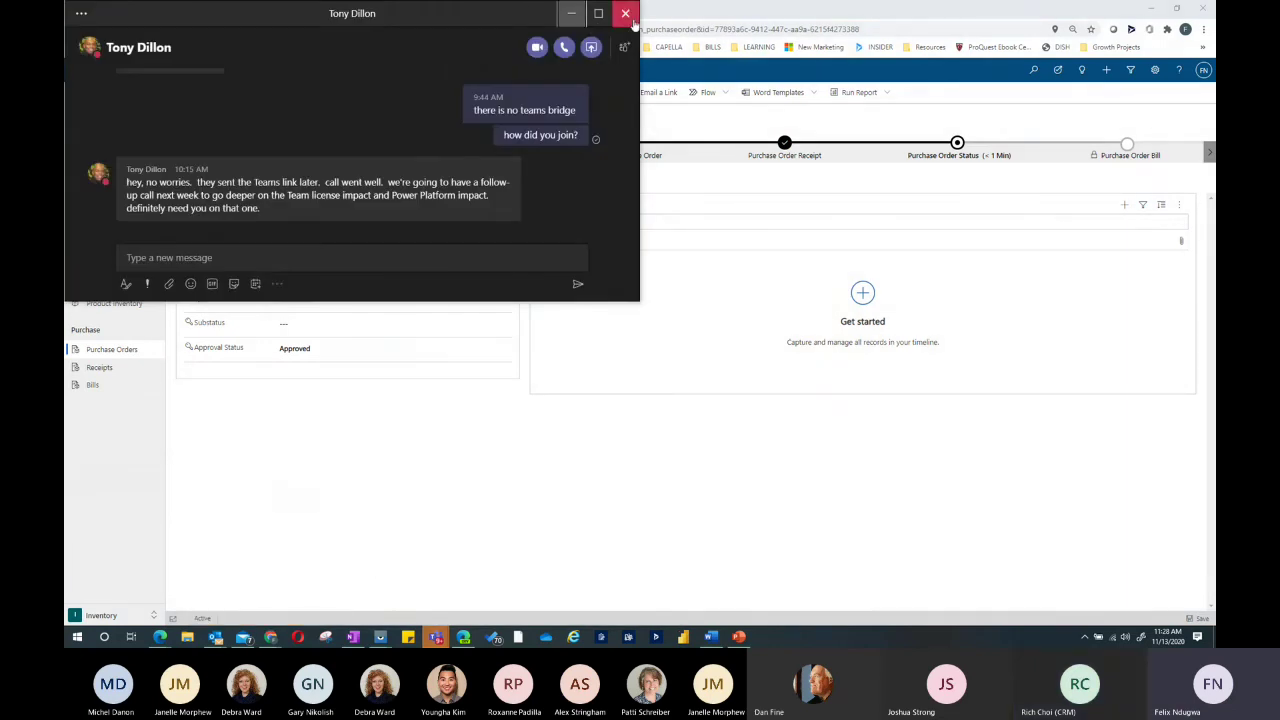
{"action": "left_click", "coordinate": [435, 637]}
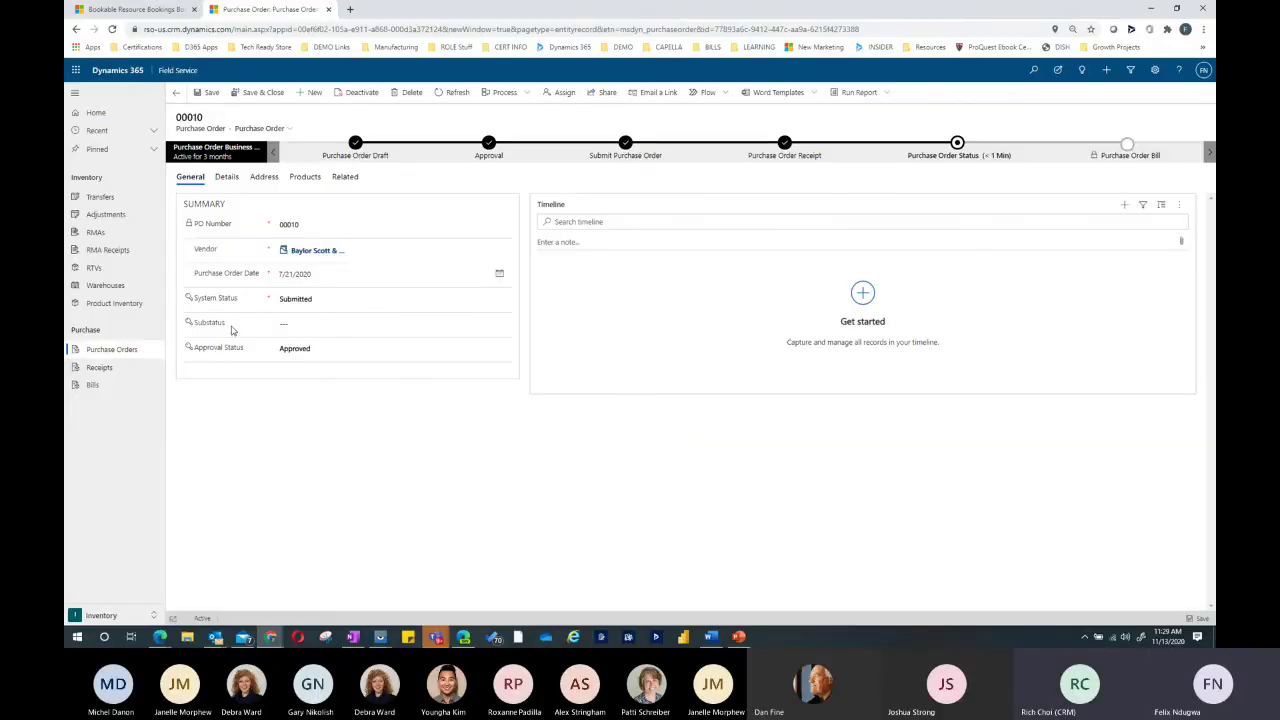
- Check the purchase order's Substatus lookup and read the questions in the Microsoft Teams meeting chat
{"action": "left_click", "coordinate": [280, 326]}
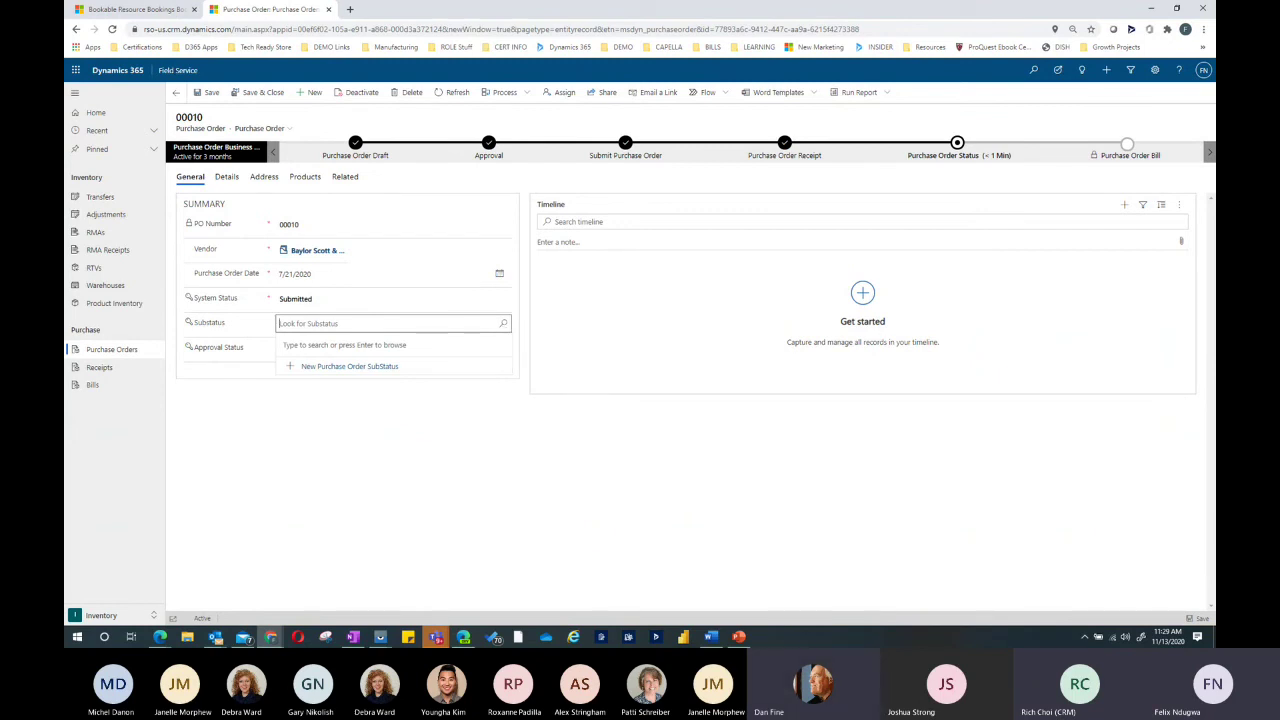
{"action": "key", "text": "Escape"}
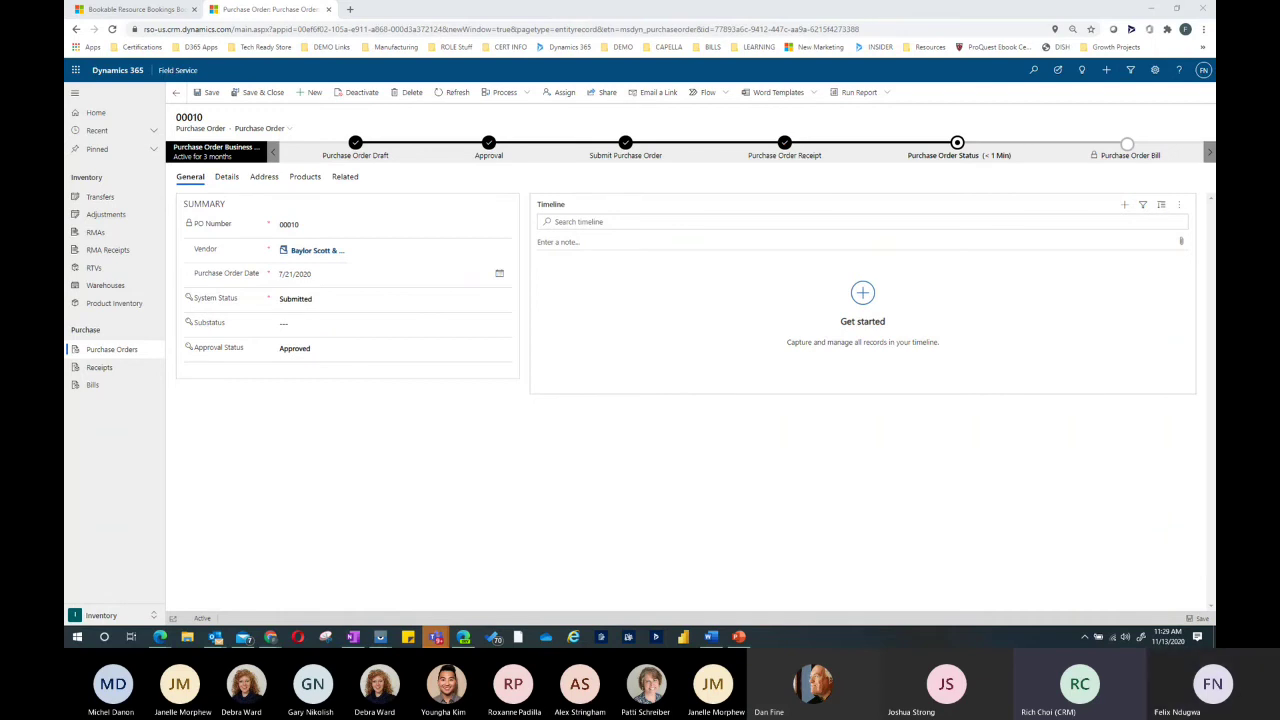
{"action": "key", "text": "alt+Tab"}
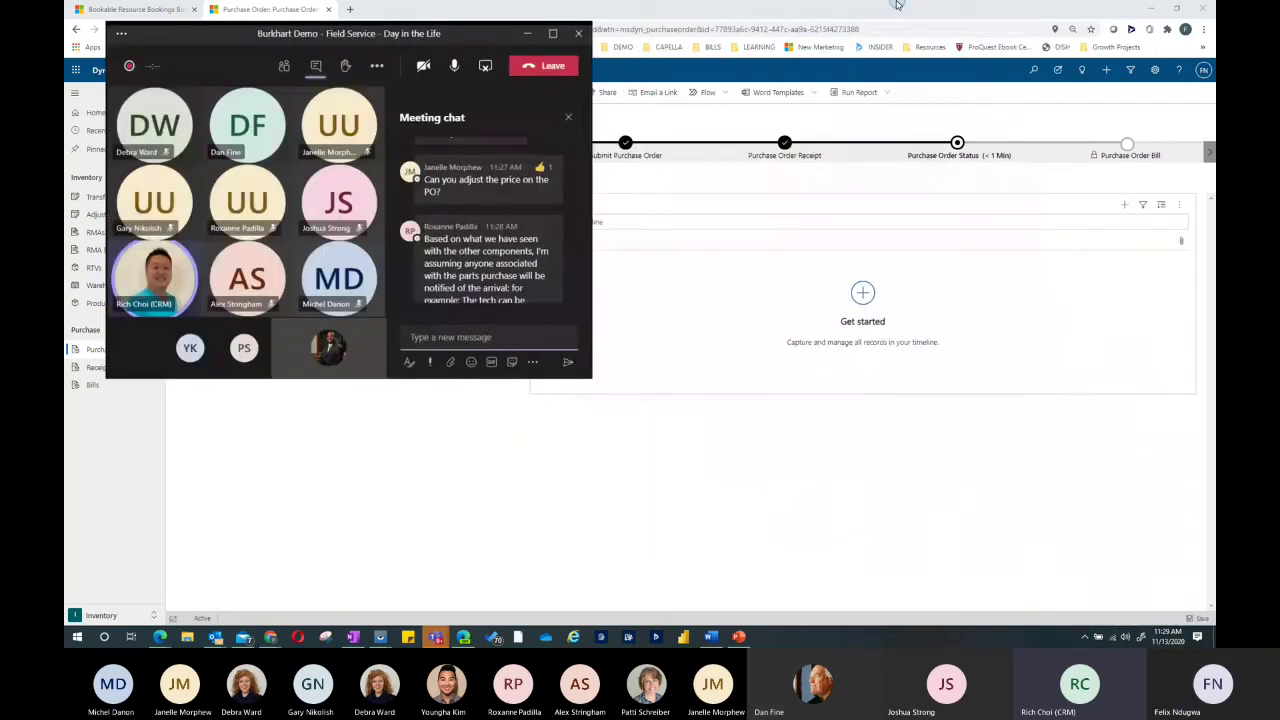
{"action": "key", "text": "alt+Tab"}
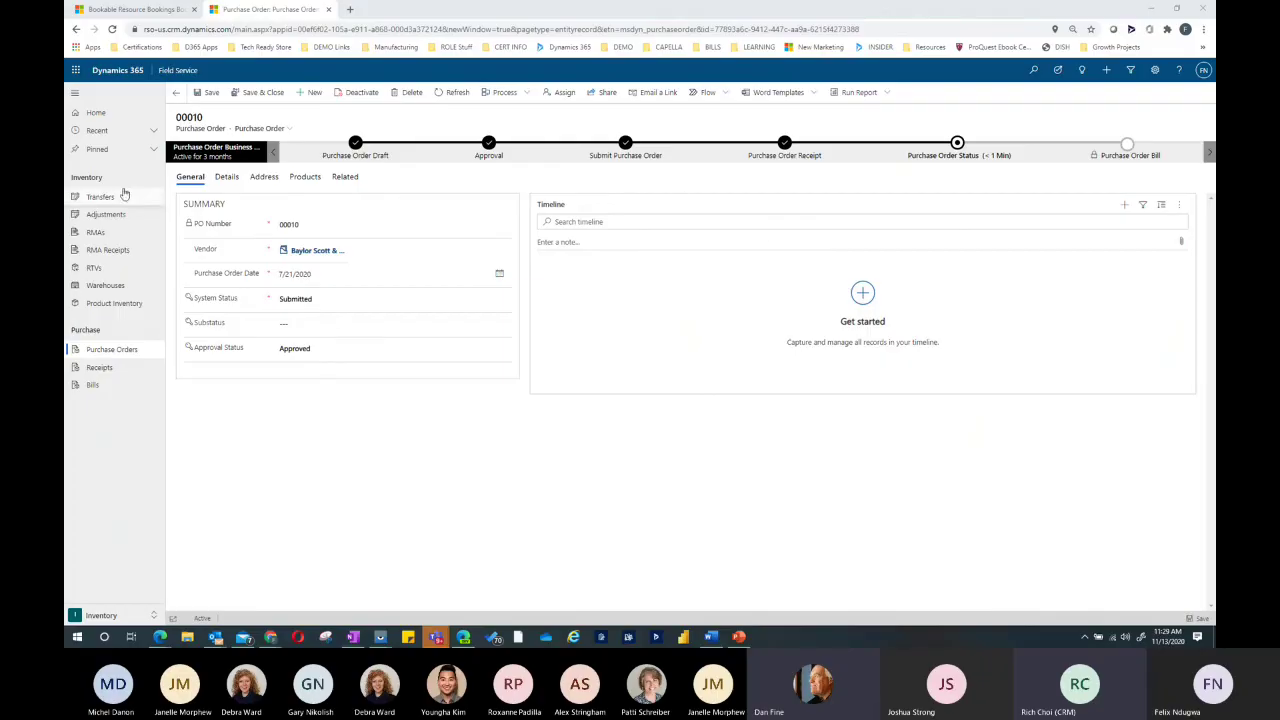
- Look through the Sales area's leads, the Inventory area's transfers and the Service area's Field Service Manager DB1 dashboard
{"action": "left_click", "coordinate": [113, 616]}
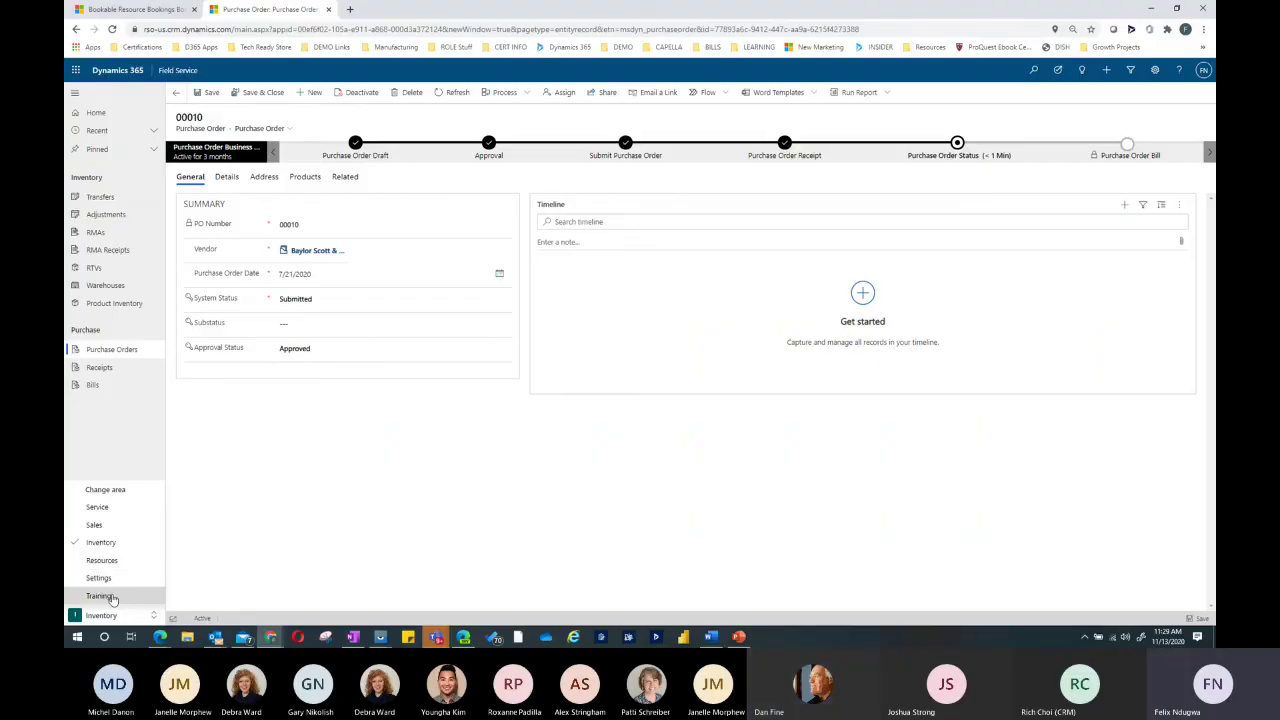
{"action": "left_click", "coordinate": [94, 525]}
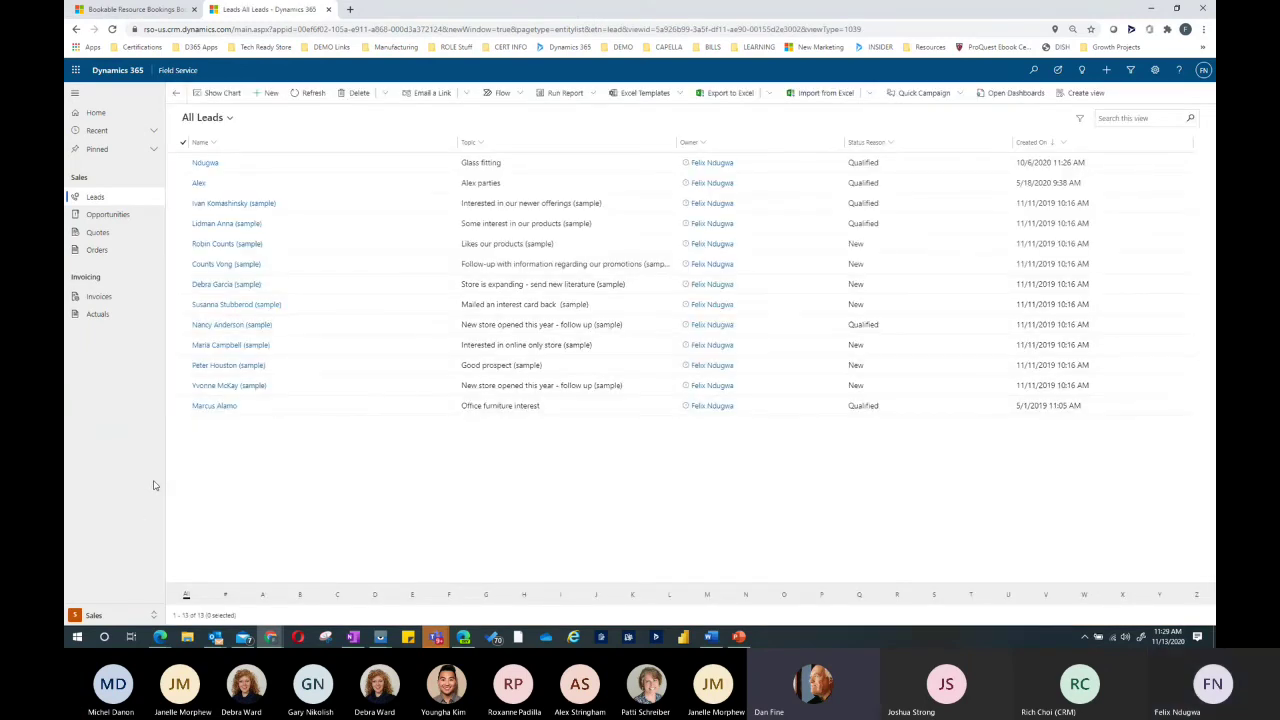
{"action": "left_click", "coordinate": [100, 615]}
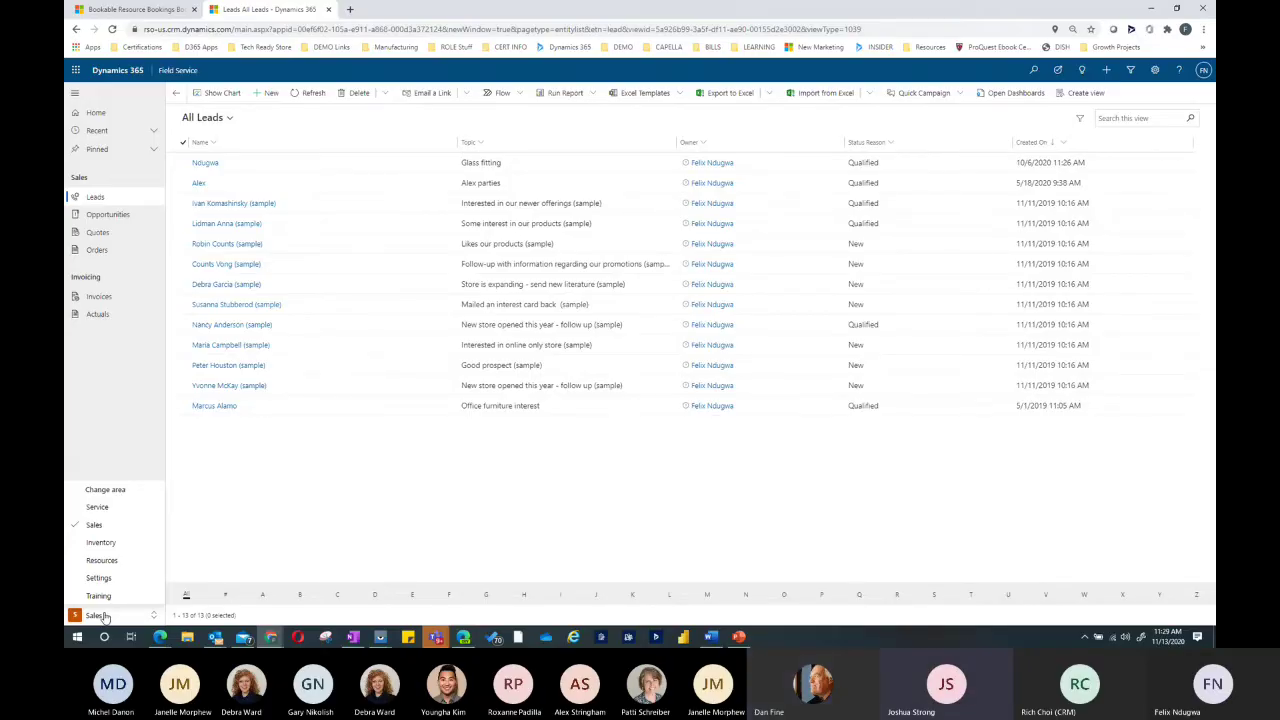
{"action": "left_click", "coordinate": [100, 542]}
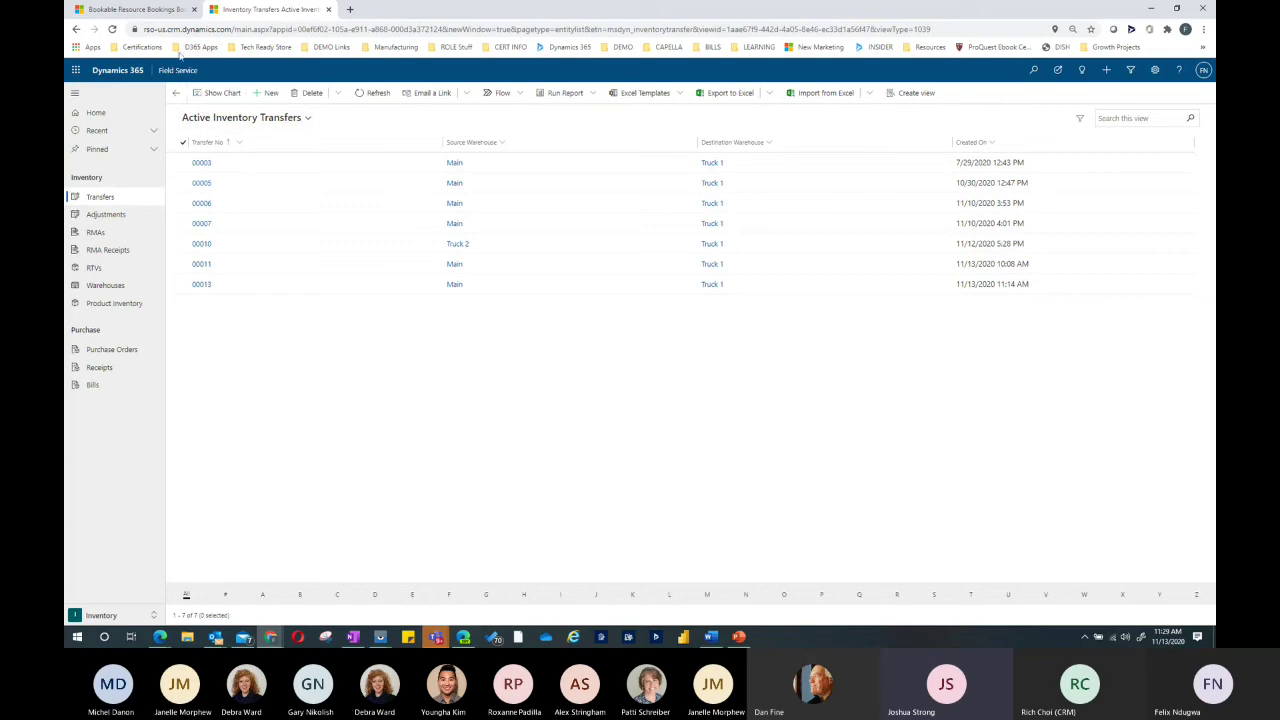
{"action": "left_click", "coordinate": [108, 614]}
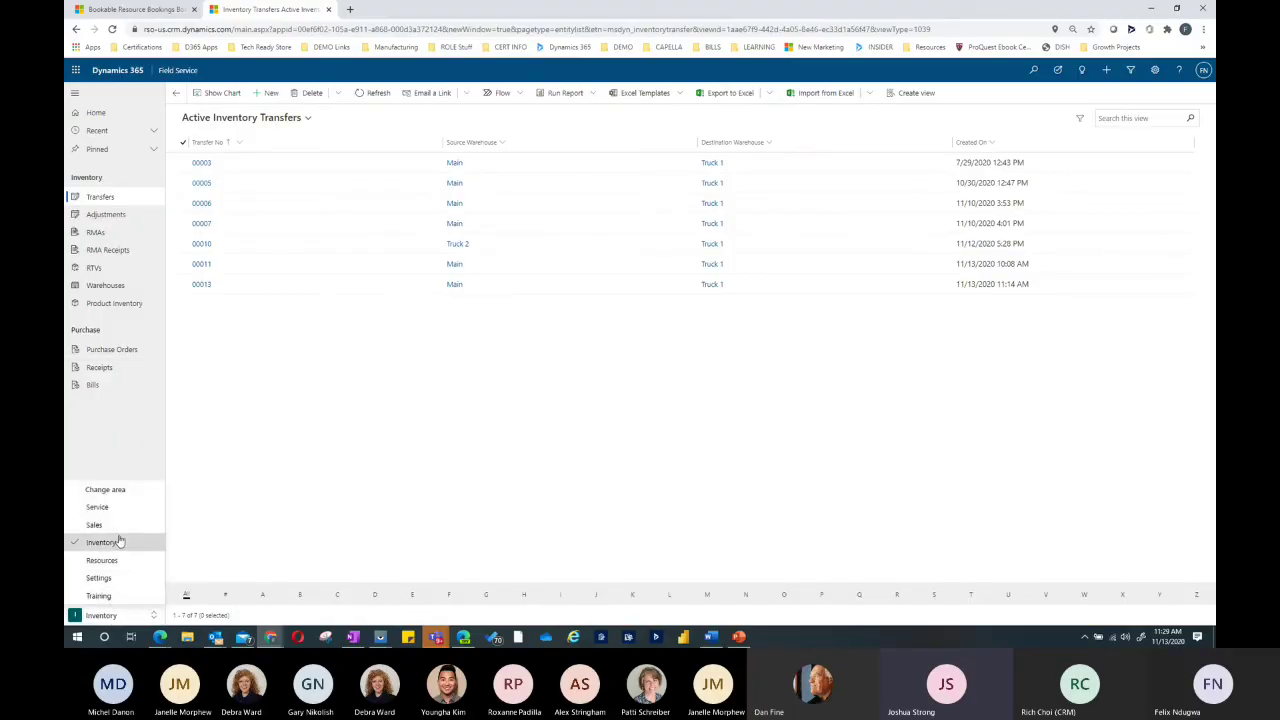
{"action": "left_click", "coordinate": [97, 507]}
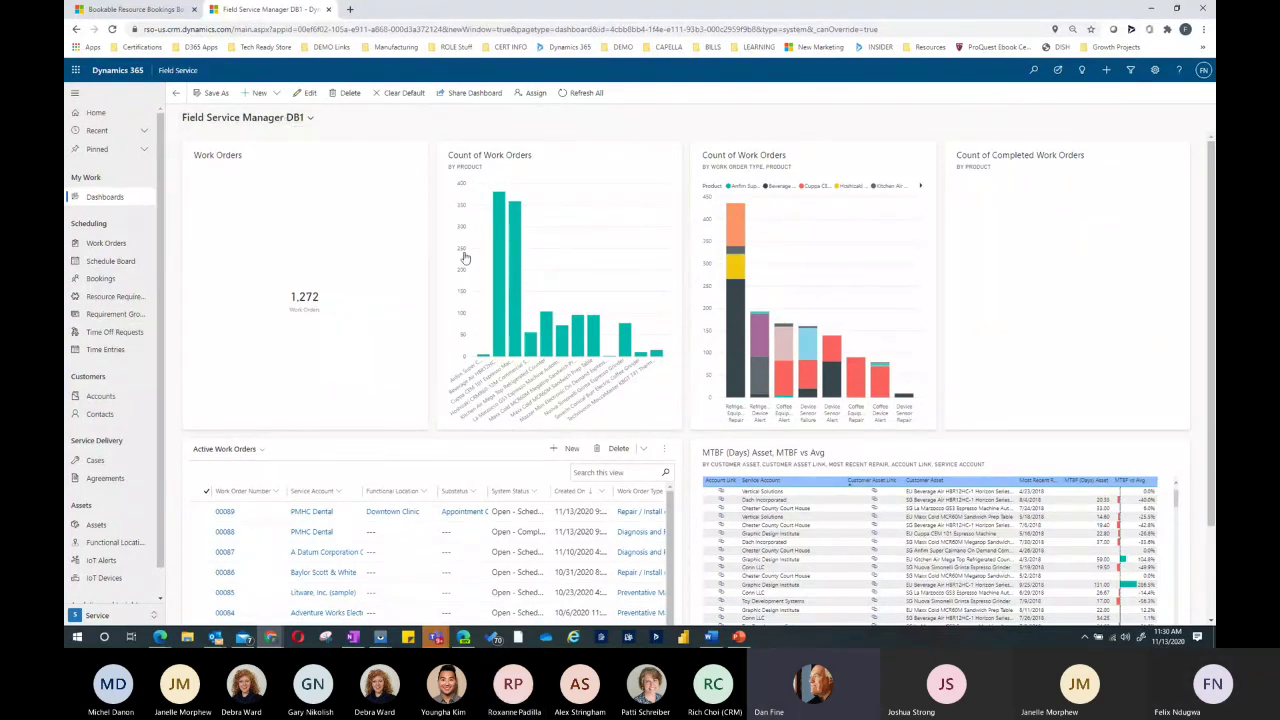
{"action": "scroll", "coordinate": [788, 451], "scroll_direction": "down", "scroll_amount": 1}
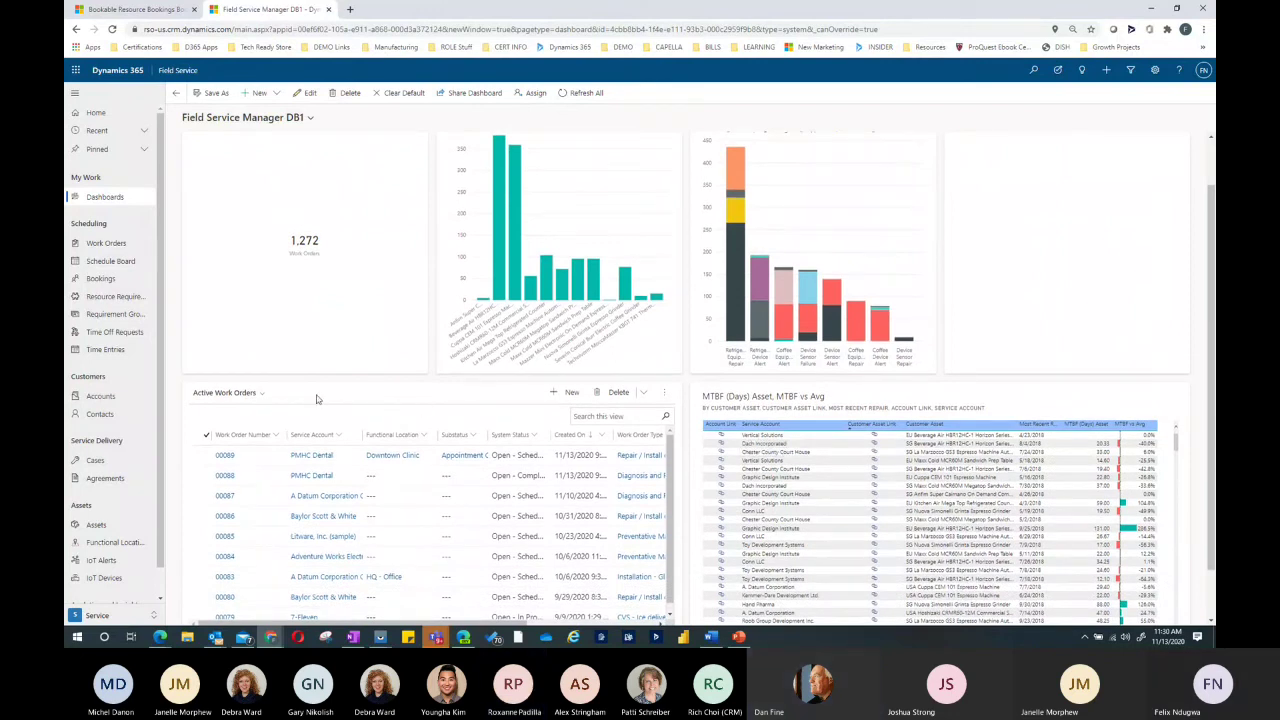
- Review the Sales area's leads, quotes, orders and invoices, and open the Baylor Scott & White invoice
{"action": "left_click", "coordinate": [150, 615]}
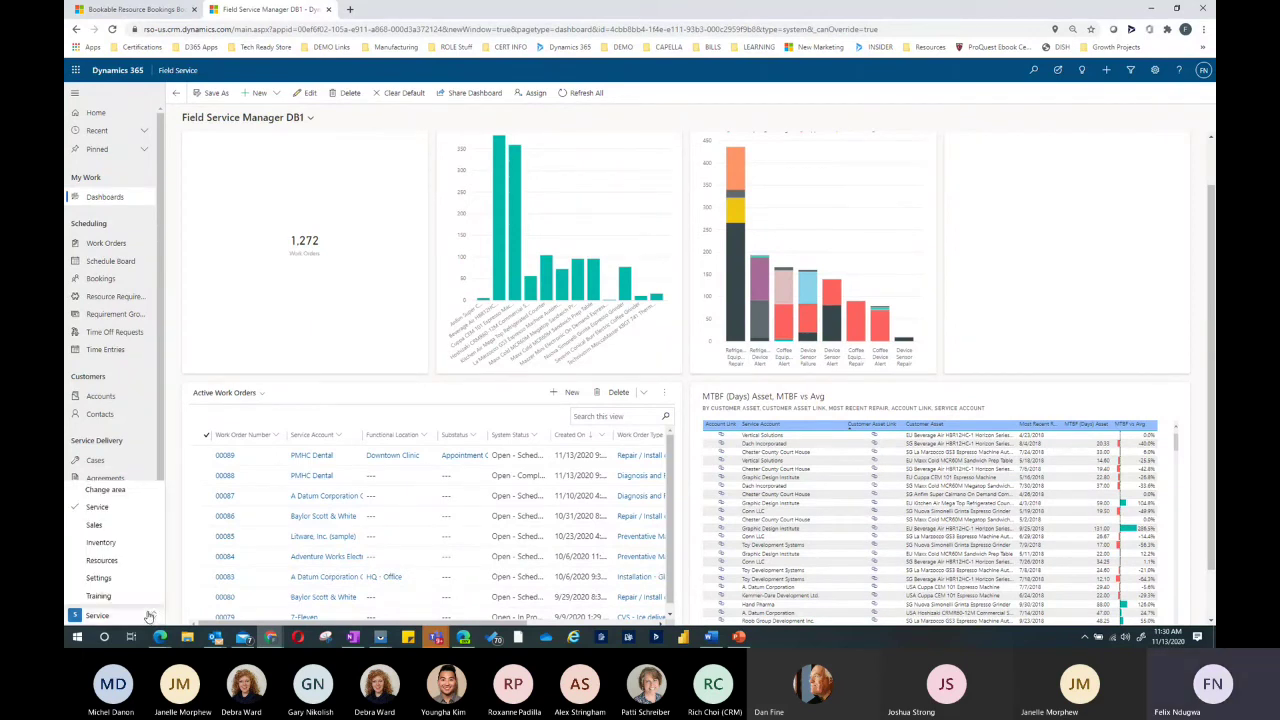
{"action": "left_click", "coordinate": [94, 525]}
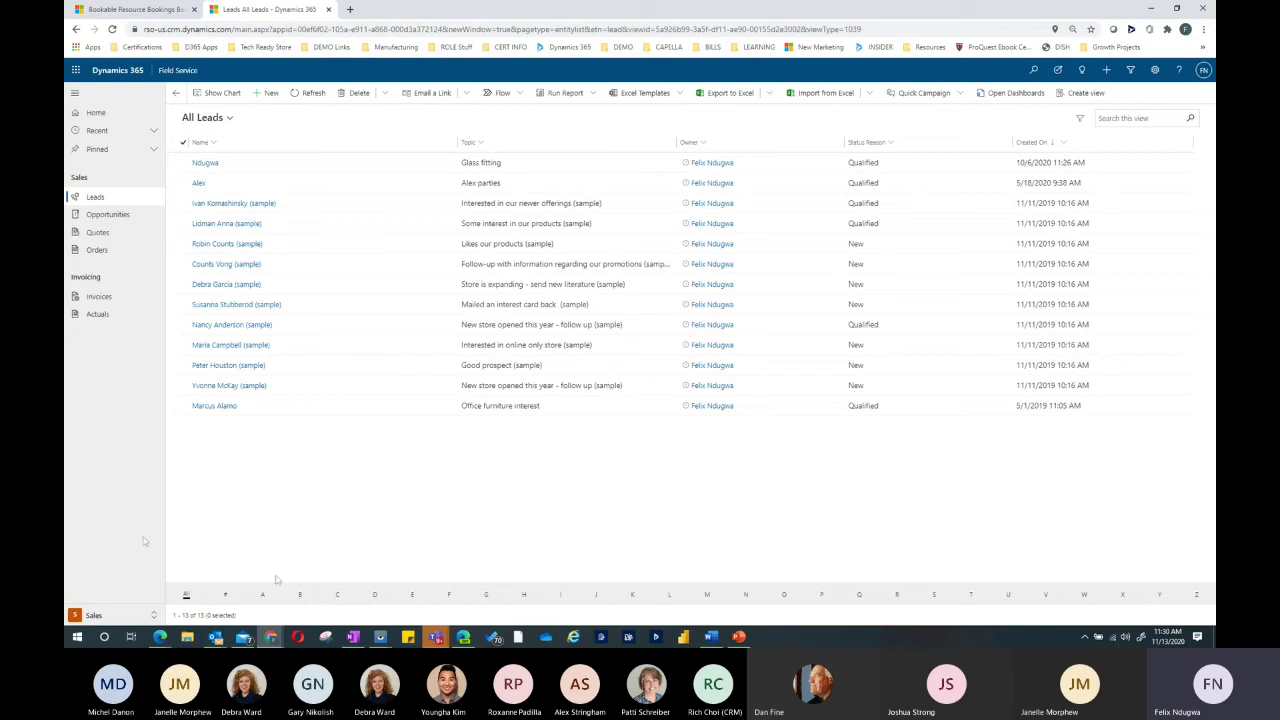
{"action": "left_click", "coordinate": [126, 234]}
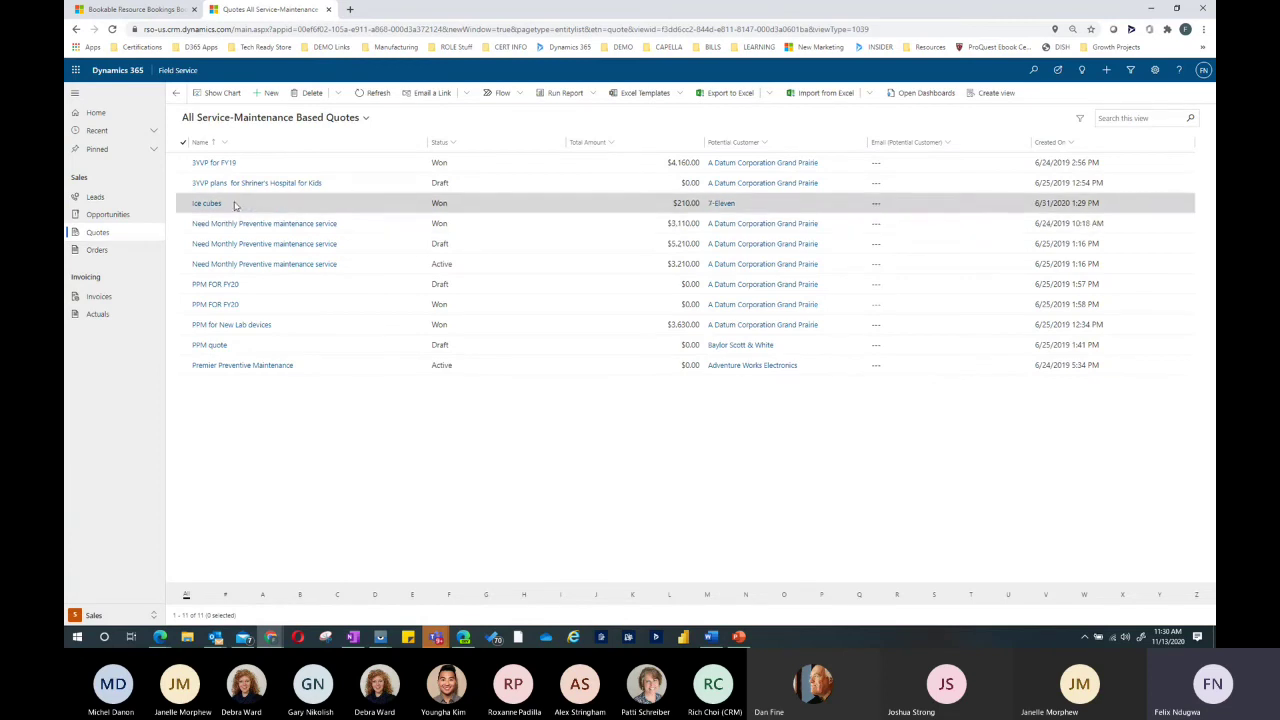
{"action": "left_click", "coordinate": [98, 250]}
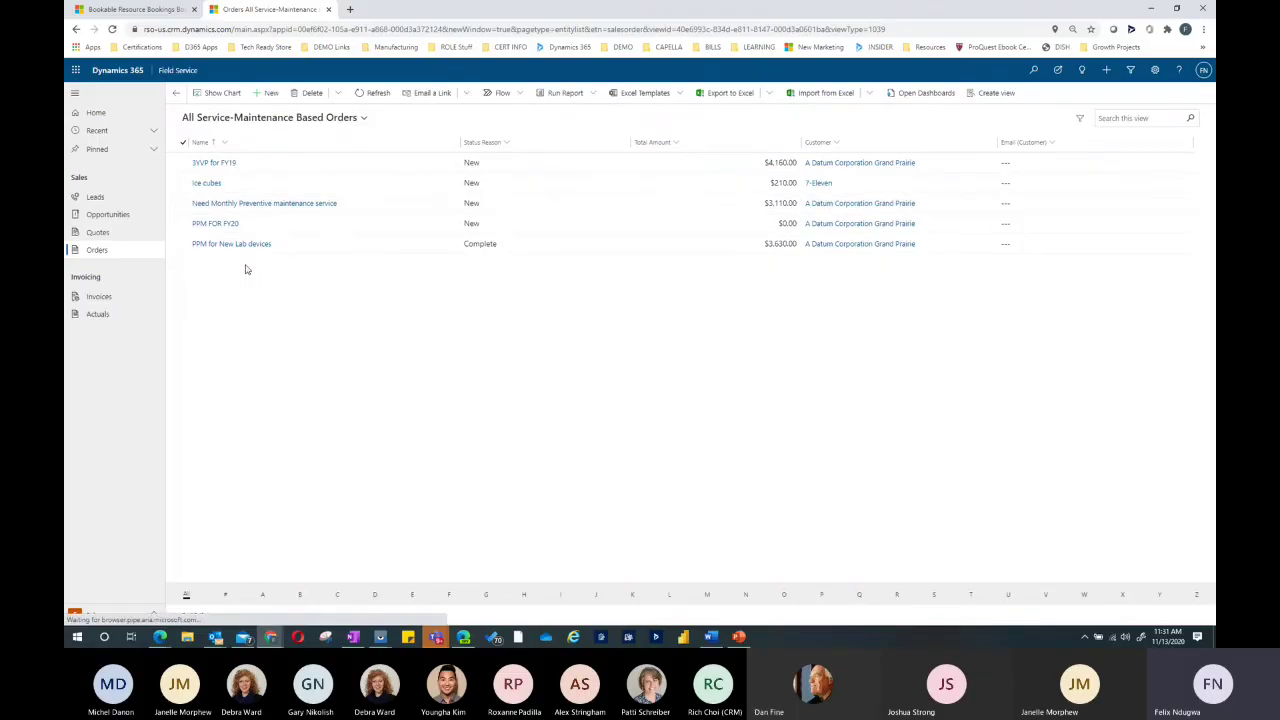
{"action": "left_click", "coordinate": [100, 296]}
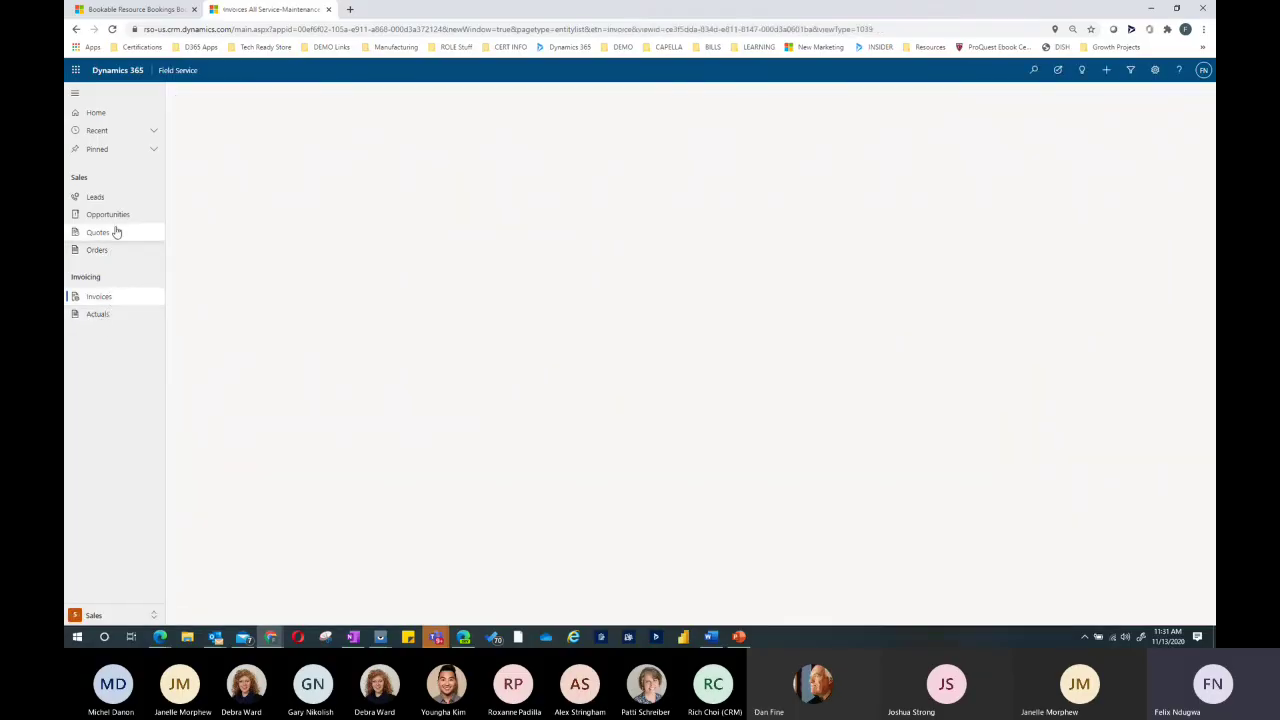
{"action": "left_click", "coordinate": [212, 164]}
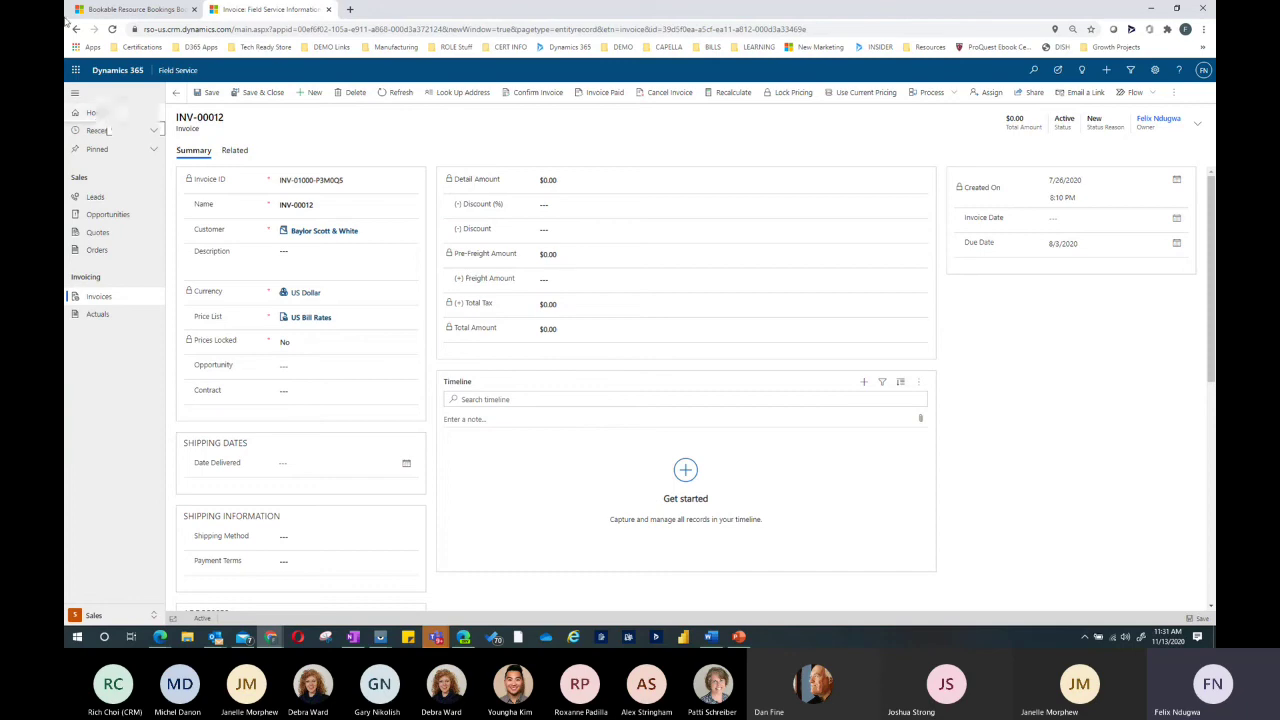
- Set the System Status of the 7-Eleven Oil & Gas ICE Machine Repair work order to Closed - Posted and save and close it
{"action": "left_click", "coordinate": [92, 615]}
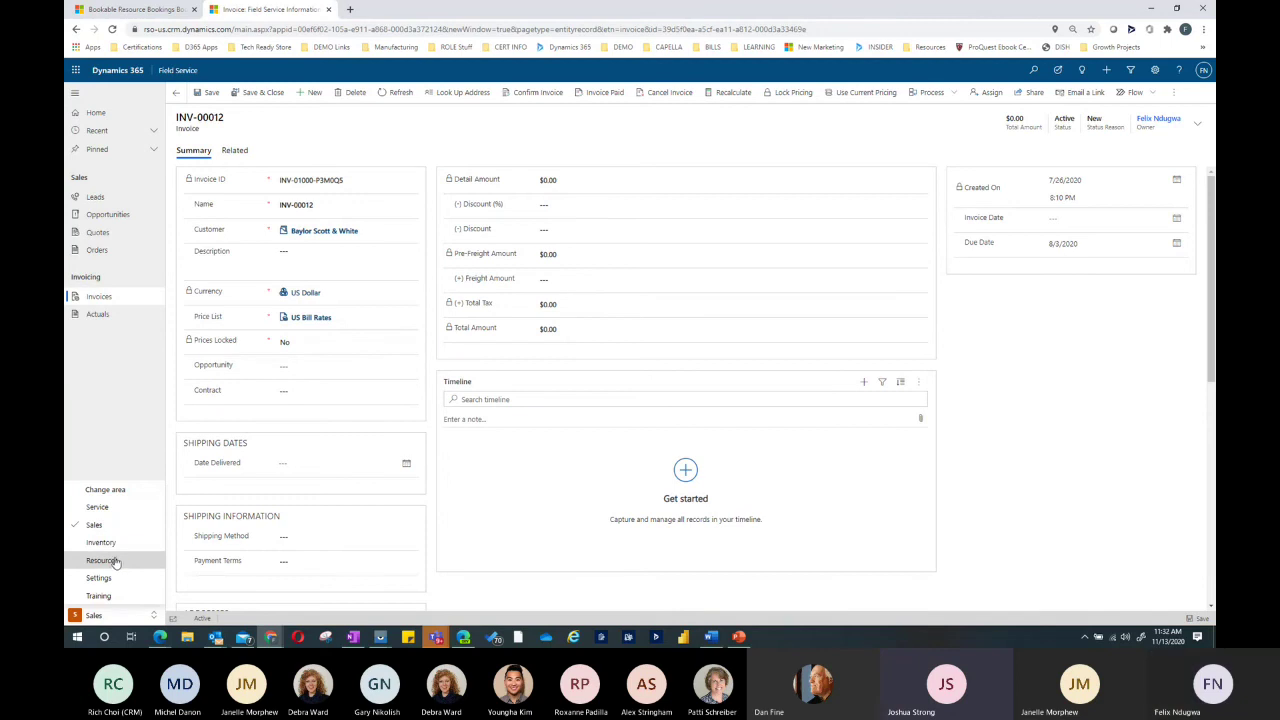
{"action": "left_click", "coordinate": [101, 507]}
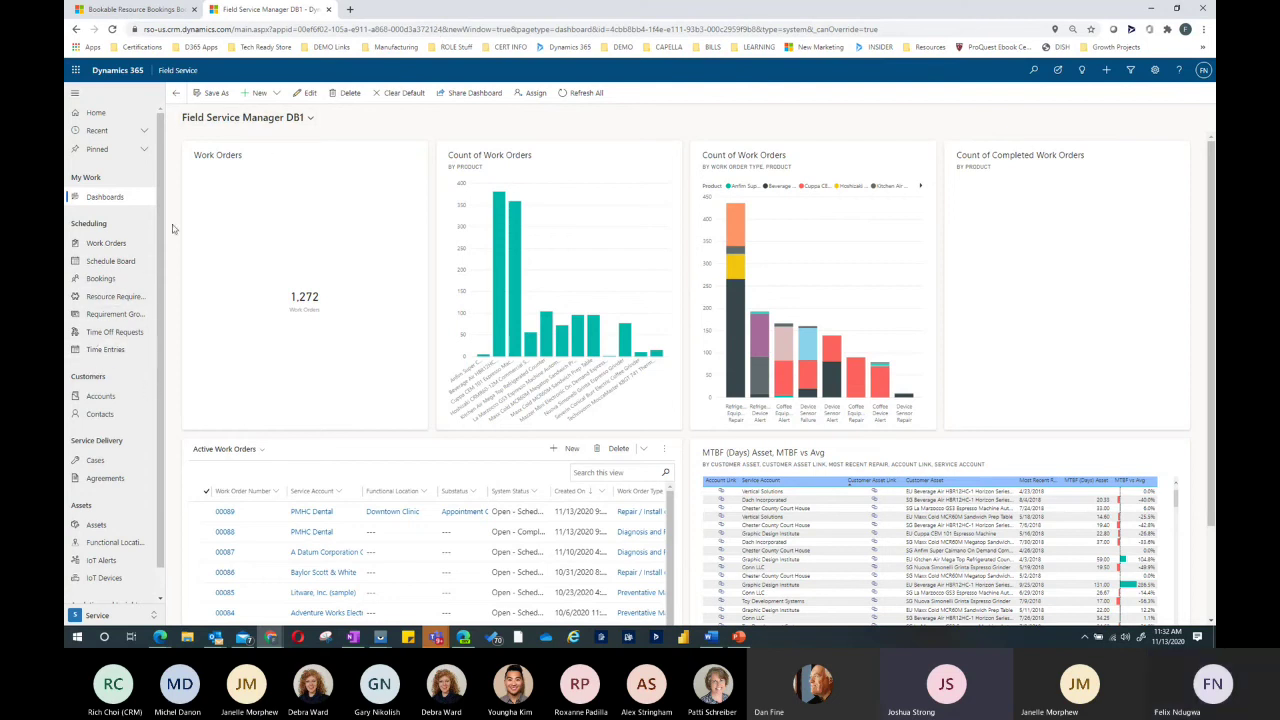
{"action": "left_click", "coordinate": [110, 243]}
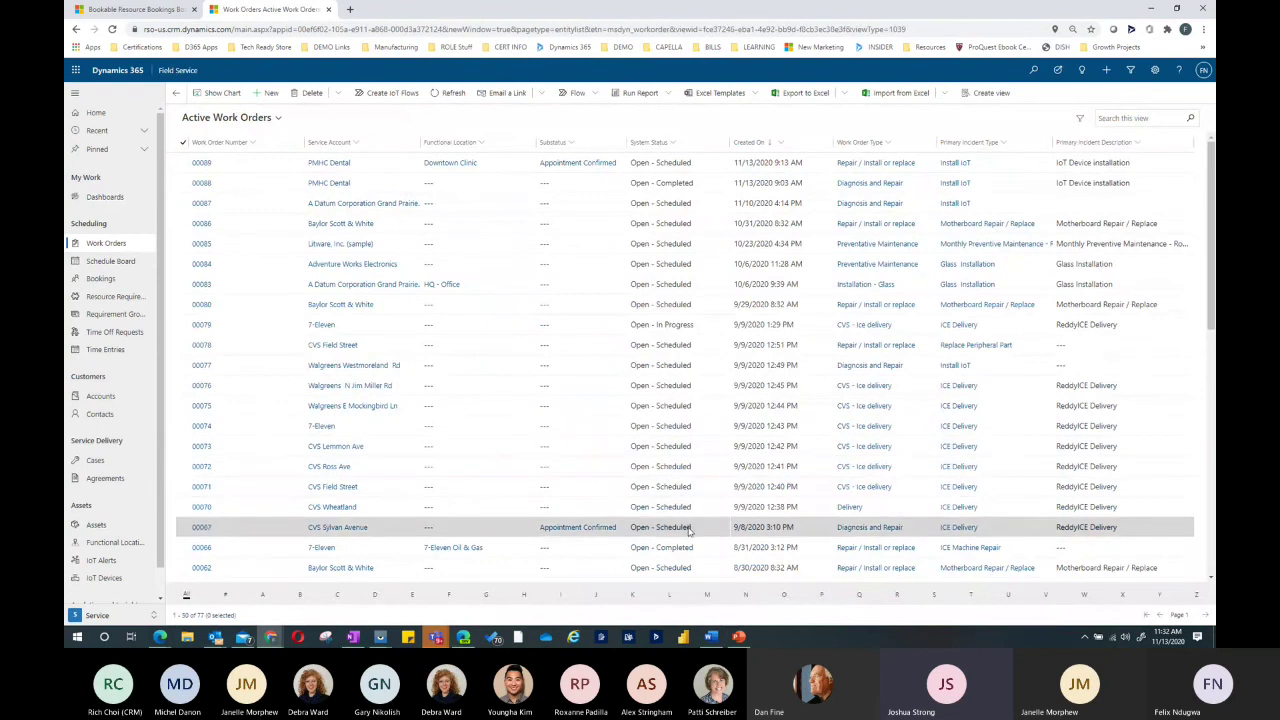
{"action": "left_click", "coordinate": [203, 548]}
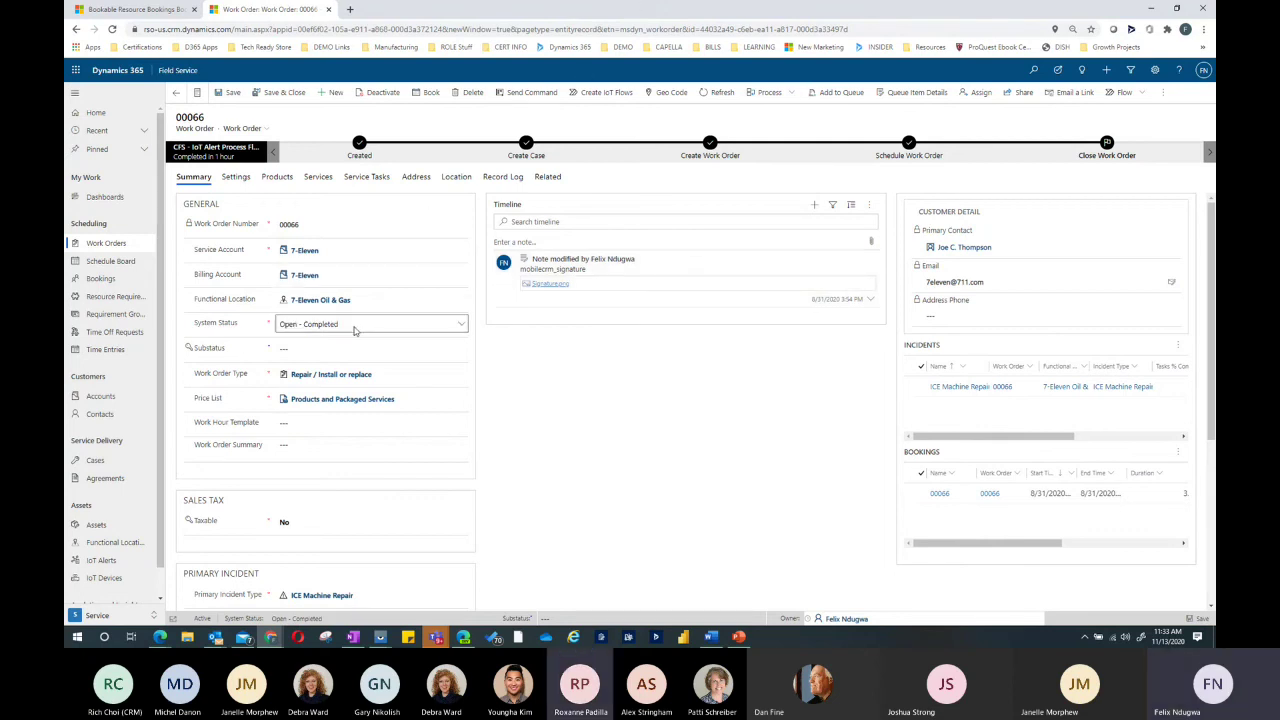
{"action": "left_click", "coordinate": [403, 326]}
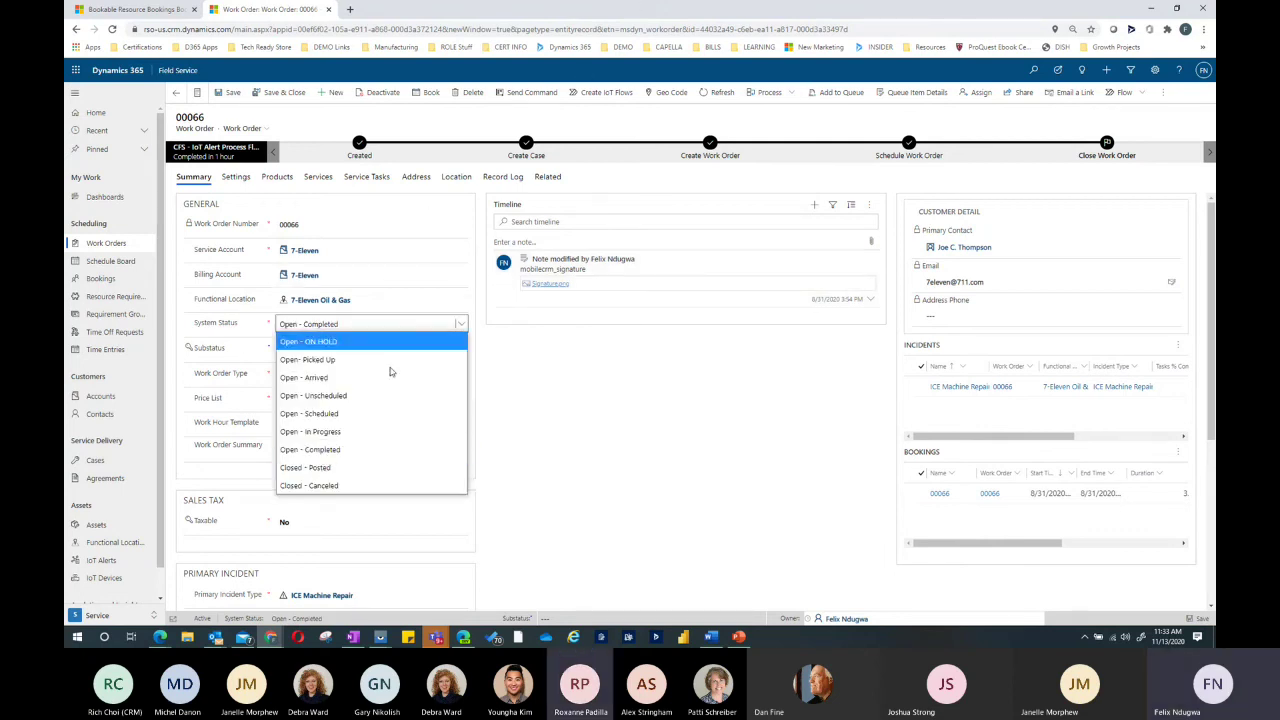
{"action": "left_click", "coordinate": [360, 468]}
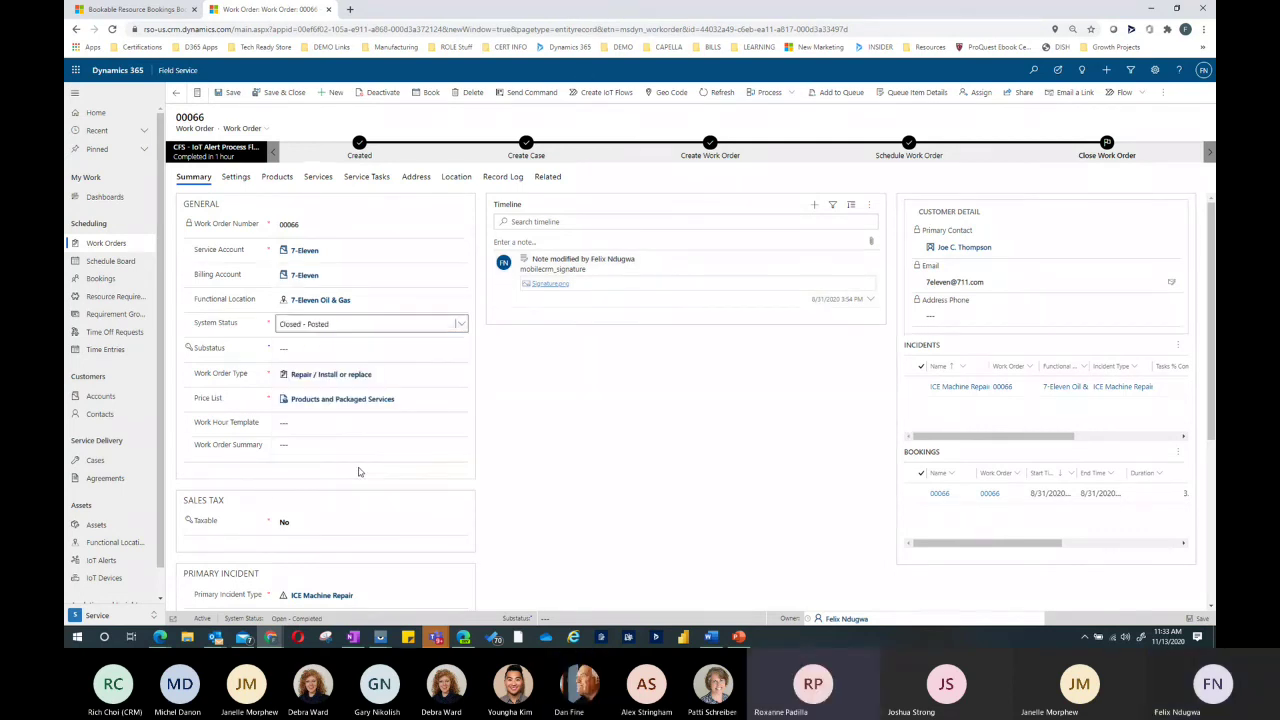
{"action": "left_click", "coordinate": [274, 95]}
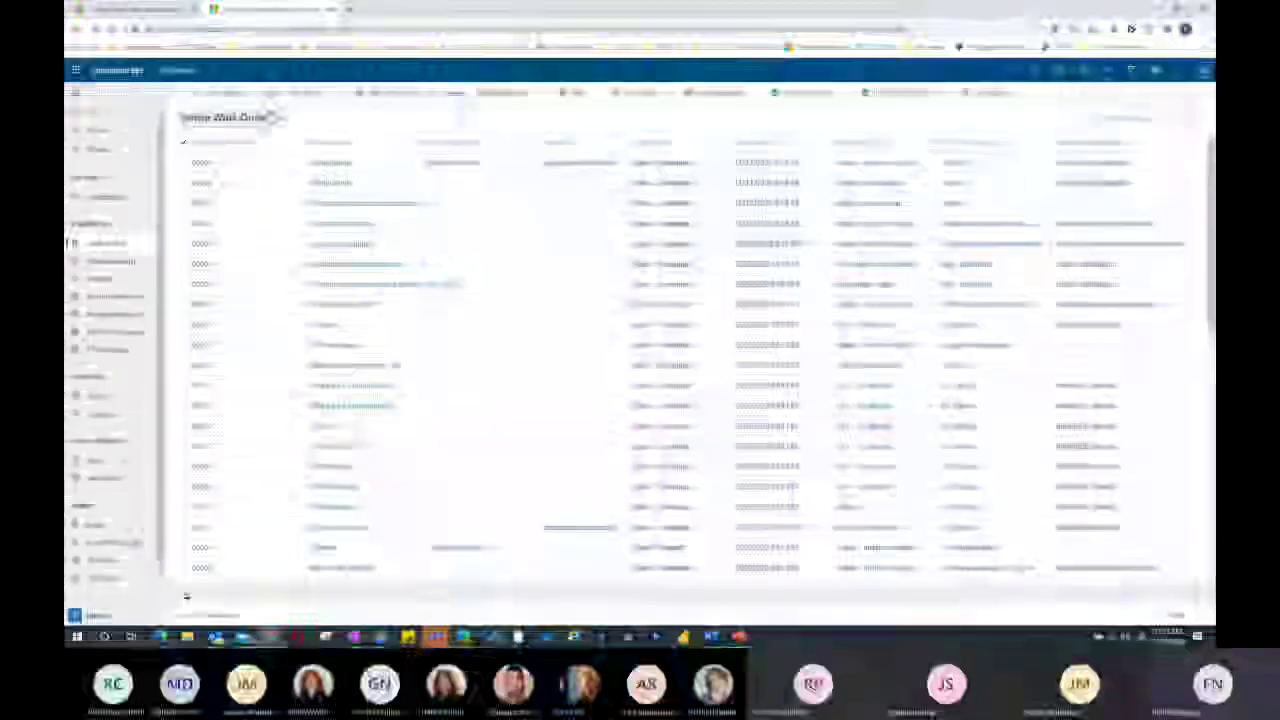
- Check the Active Work Orders chart as WO Type by Count, close it, and look at the available work order views
{"action": "left_click", "coordinate": [221, 93]}
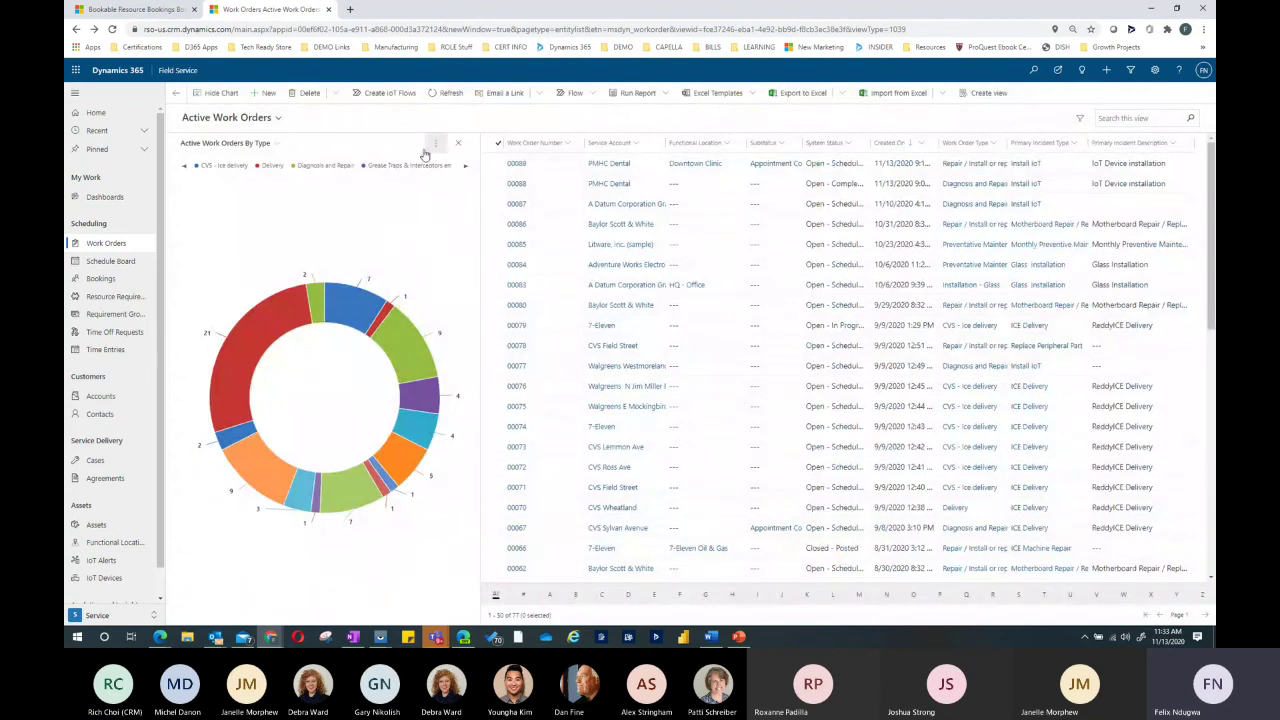
{"action": "left_click", "coordinate": [276, 143]}
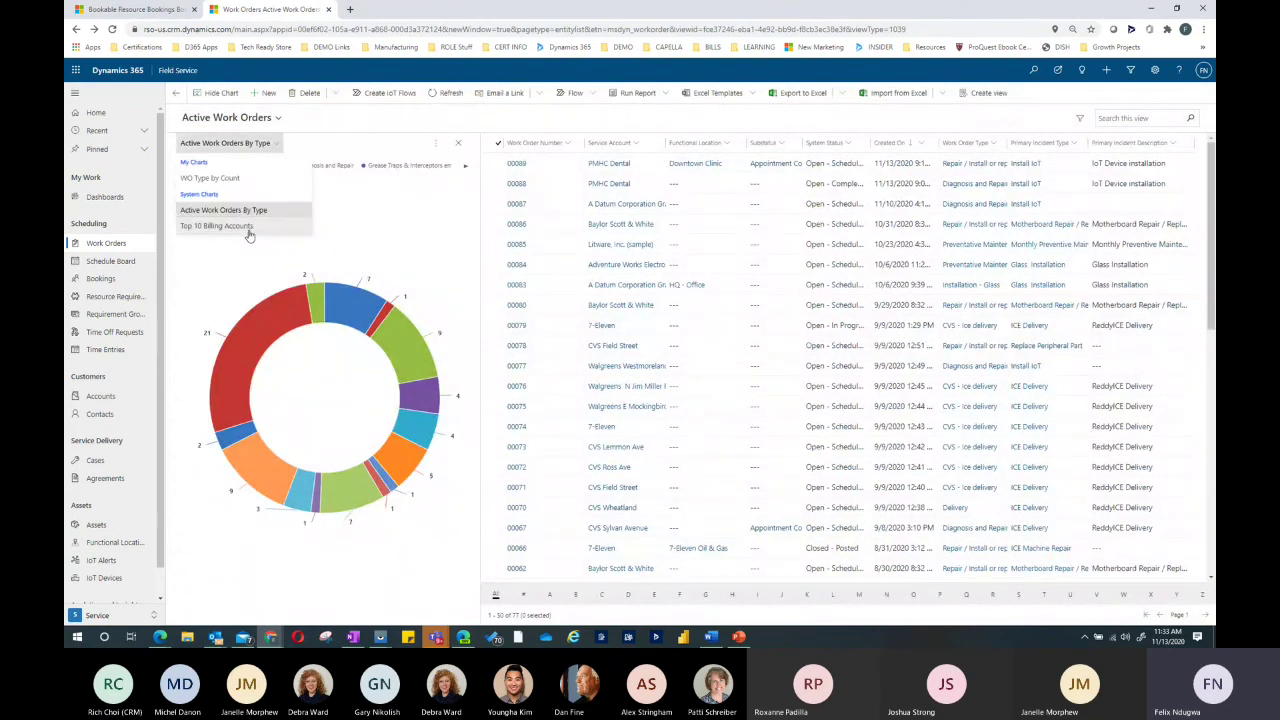
{"action": "left_click", "coordinate": [236, 180]}
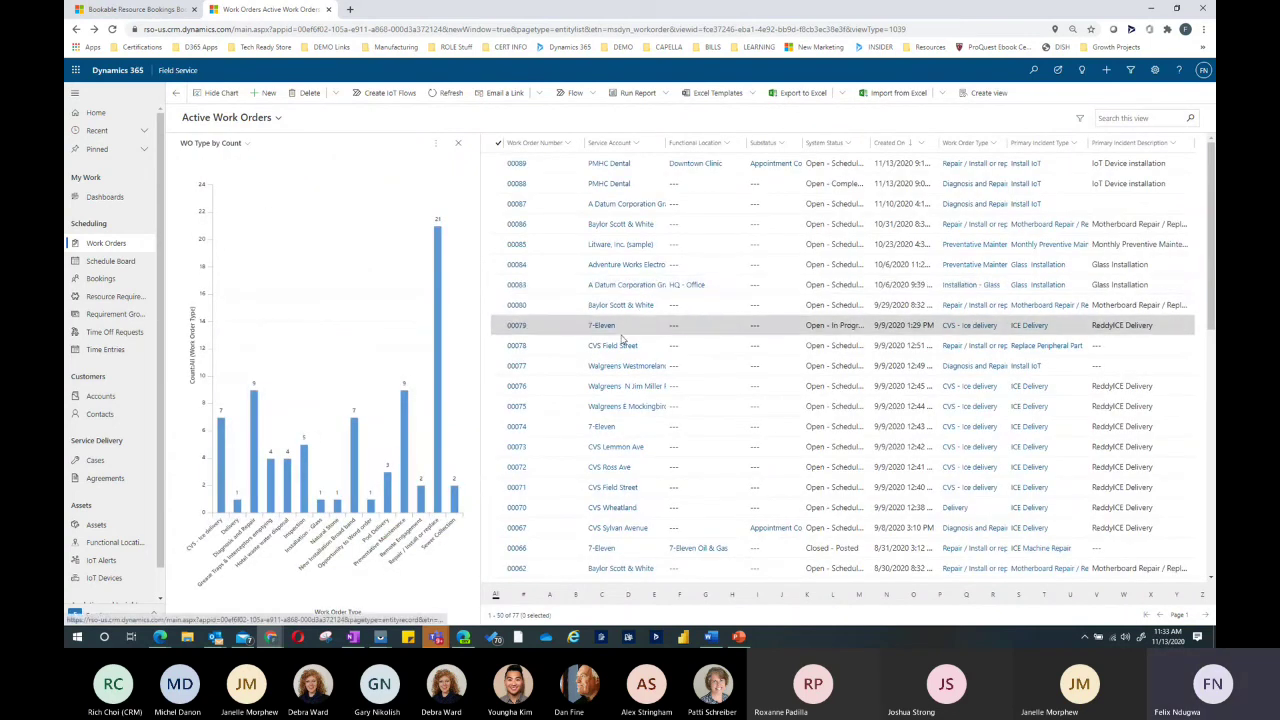
{"action": "left_click", "coordinate": [458, 143]}
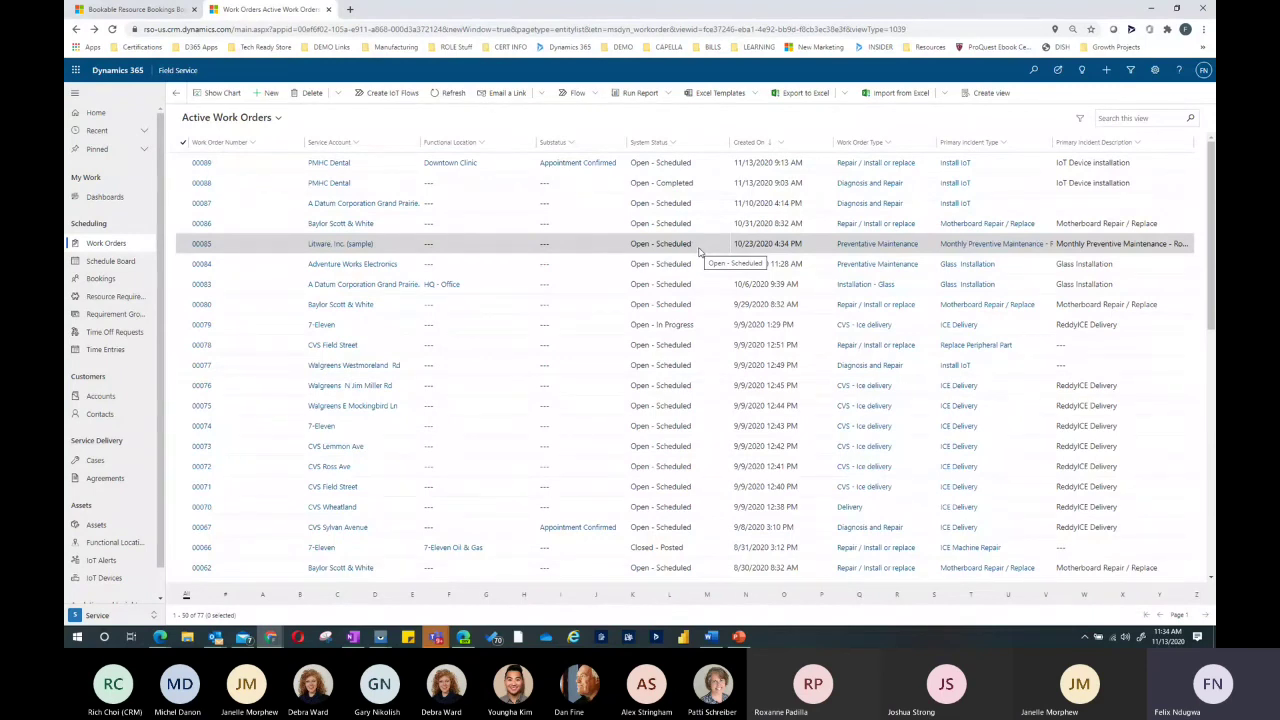
{"action": "left_click", "coordinate": [279, 118]}
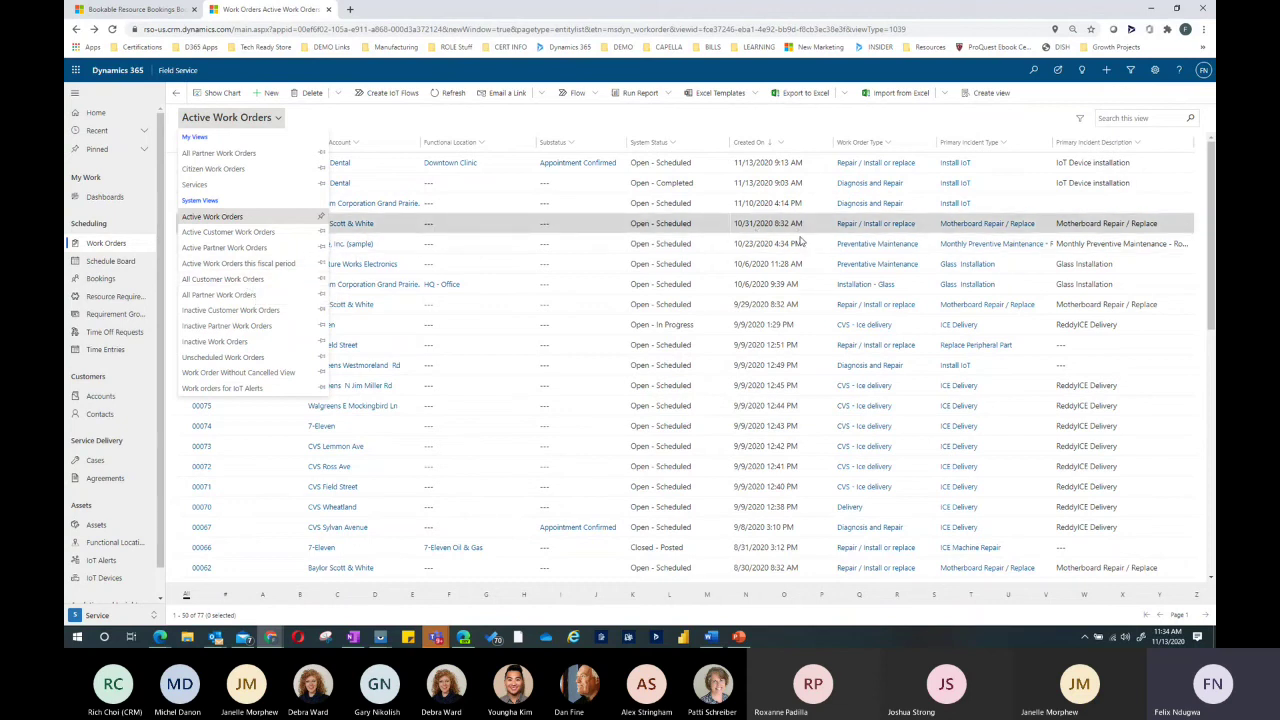
{"action": "left_click", "coordinate": [788, 126]}
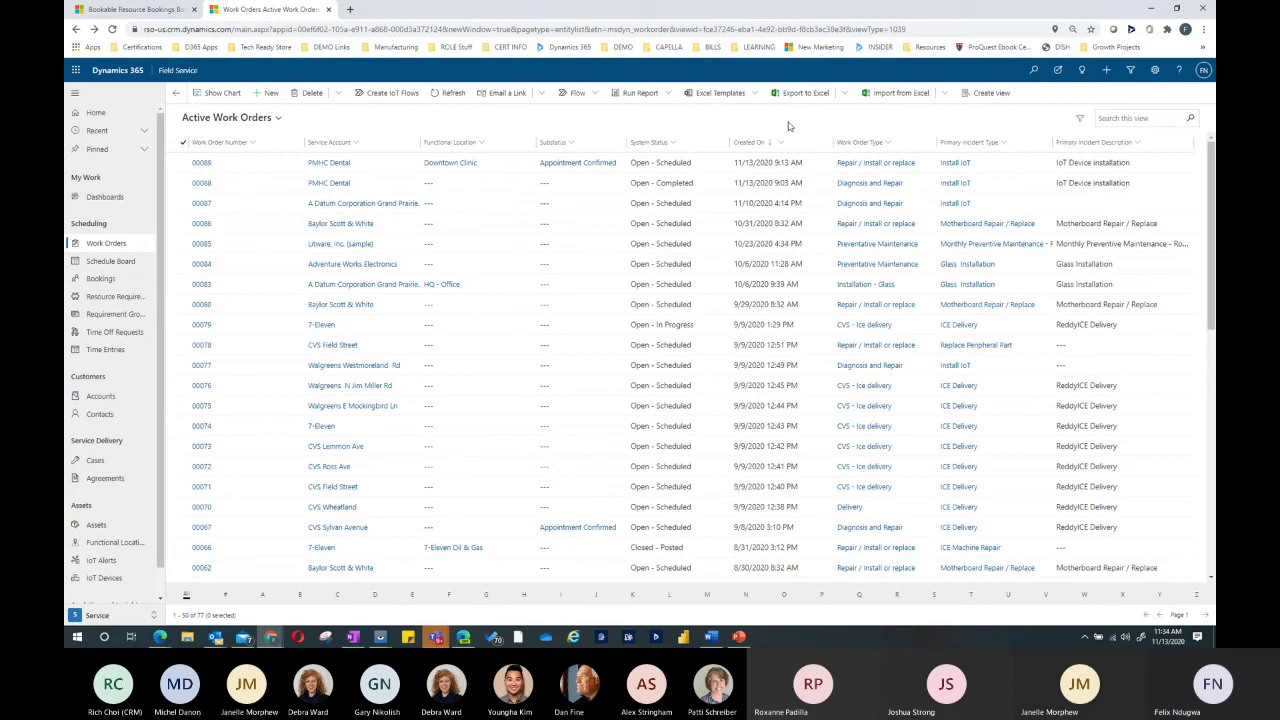
- Open Active Work Orders in Excel Online, fill ReddyICE Delivery from L10 down through L12, and save the changes for import
{"action": "left_click", "coordinate": [843, 93]}
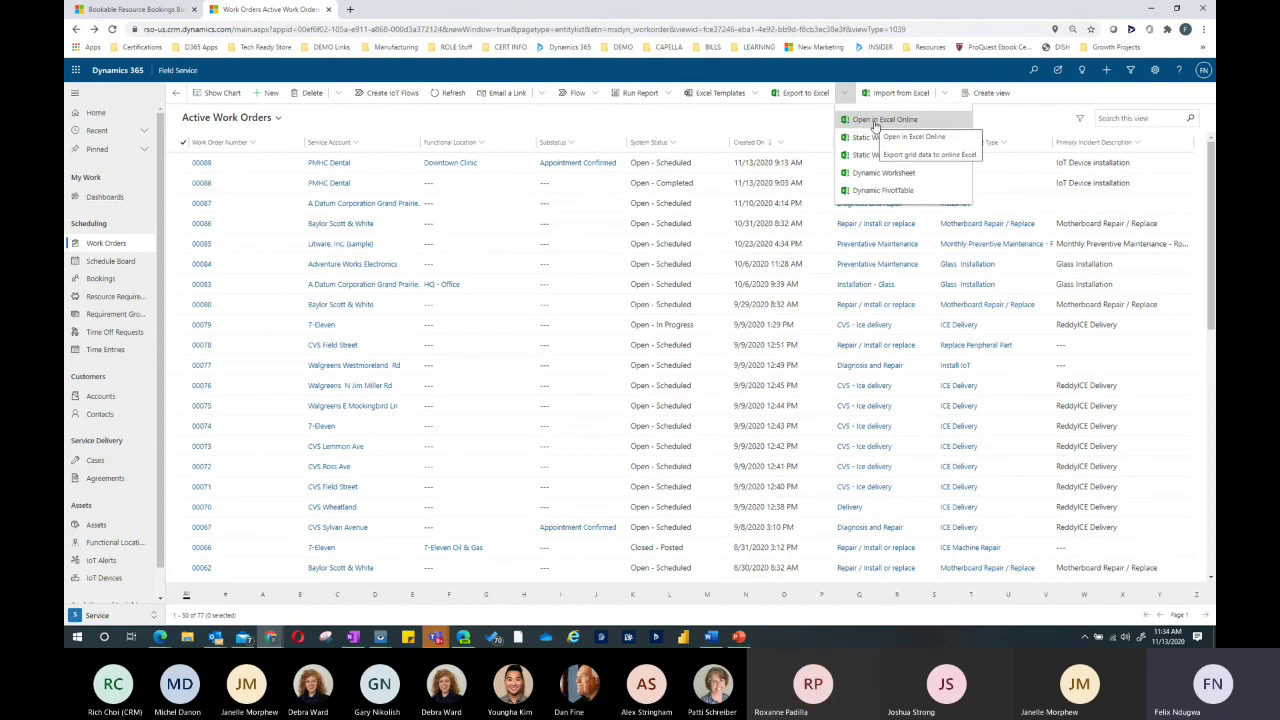
{"action": "left_click", "coordinate": [876, 120]}
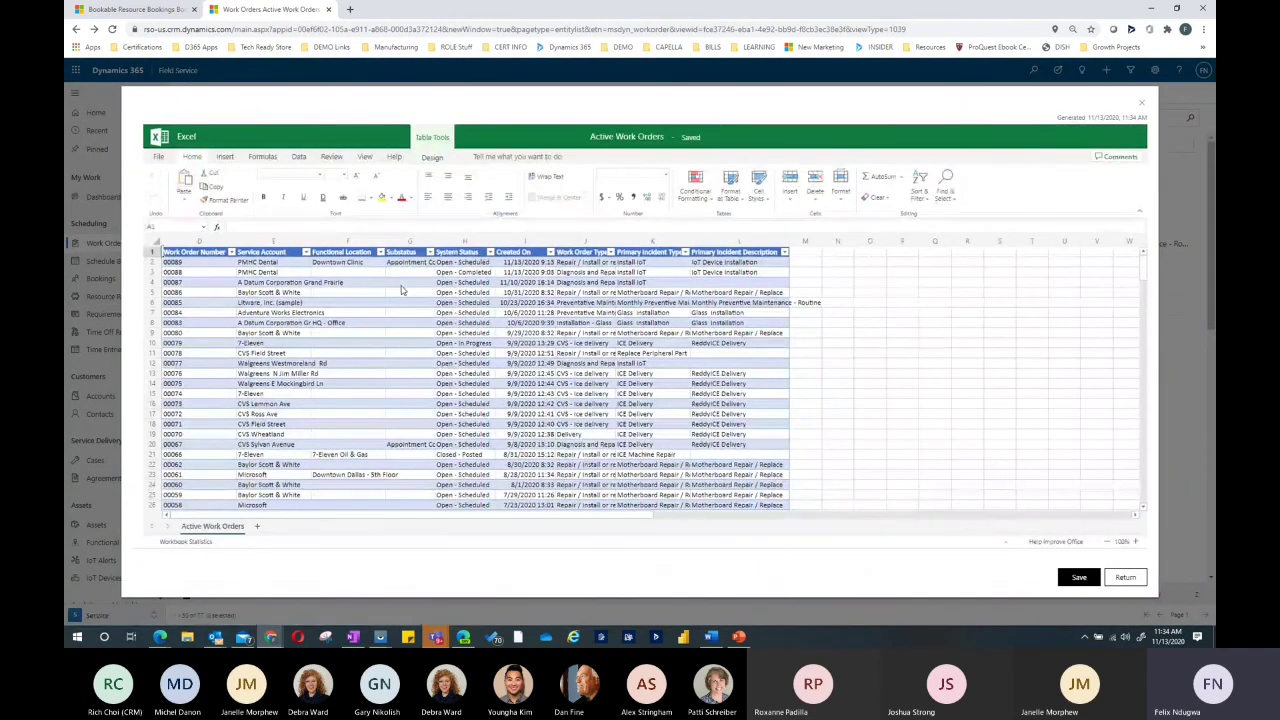
{"action": "left_click", "coordinate": [410, 273]}
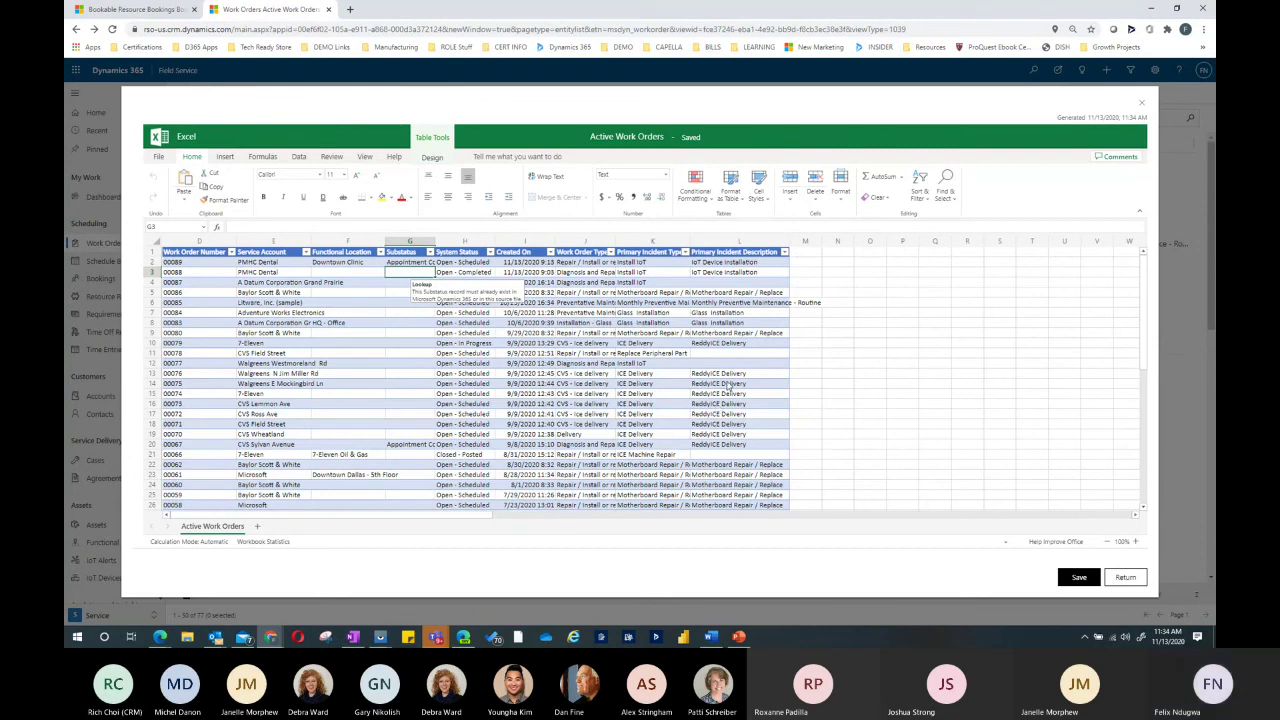
{"action": "left_click", "coordinate": [745, 346]}
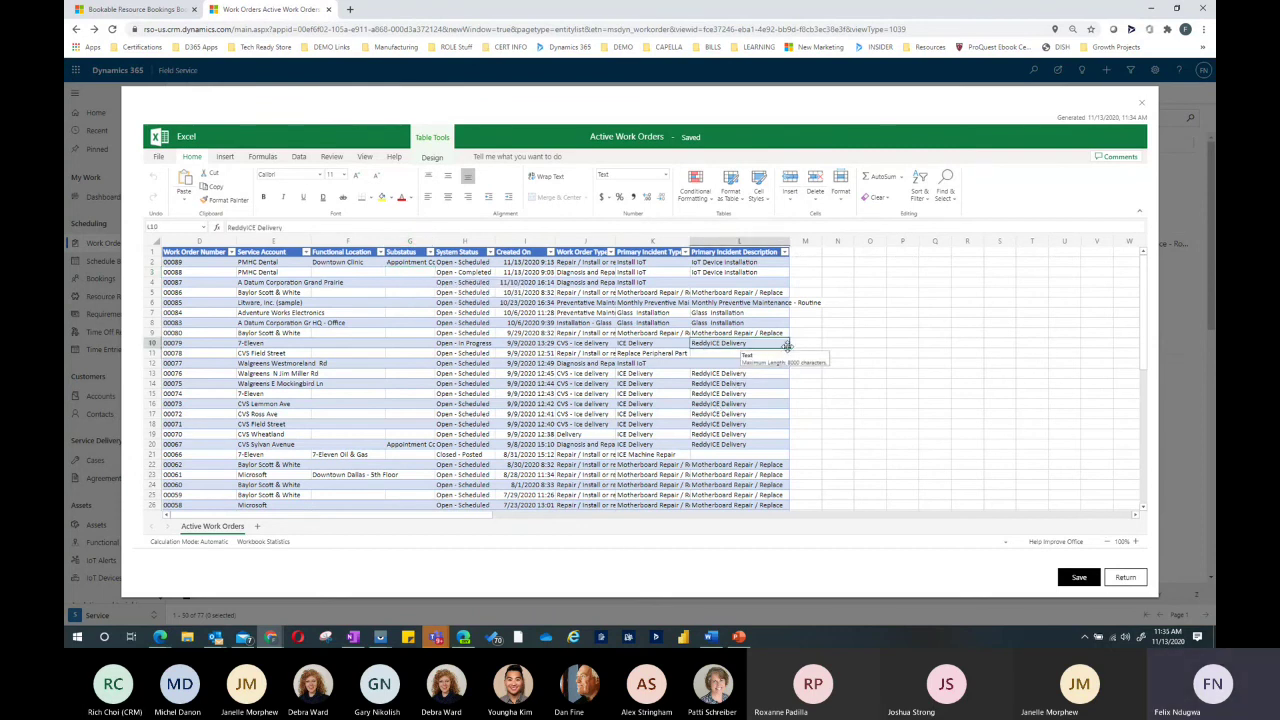
{"action": "left_click_drag", "start_coordinate": [789, 350], "coordinate": [787, 365]}
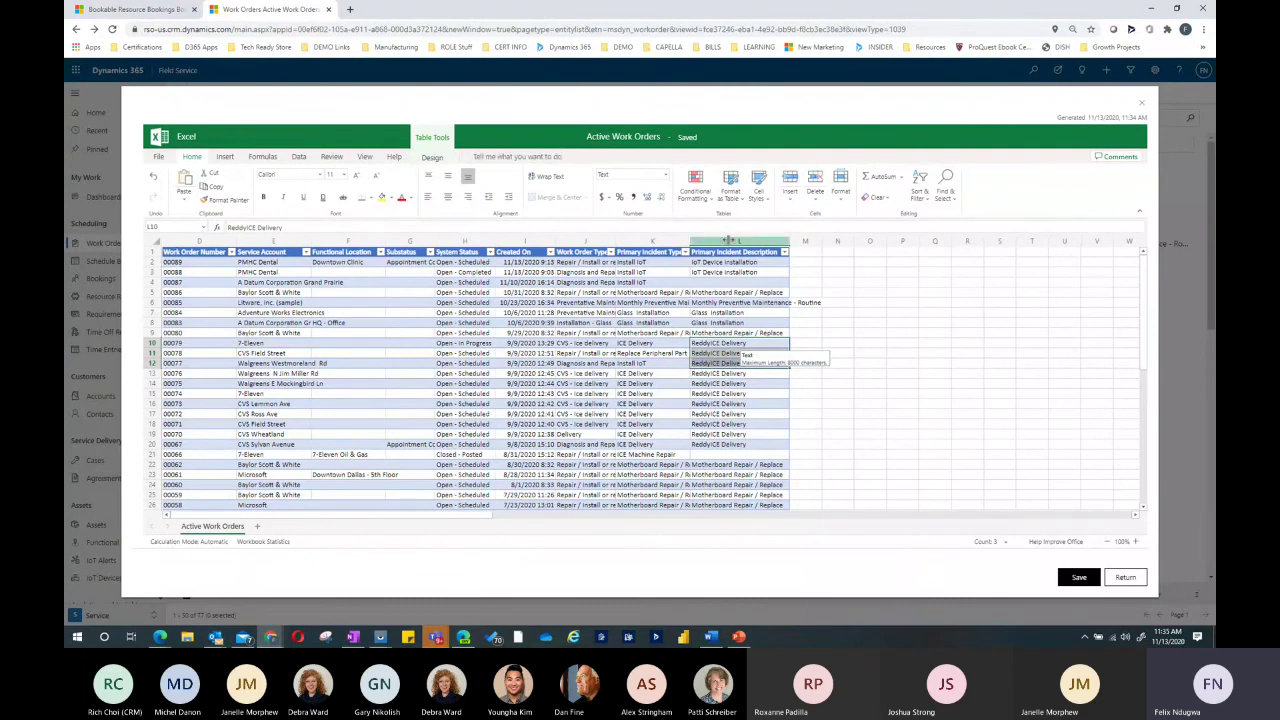
{"action": "left_click", "coordinate": [1081, 578]}
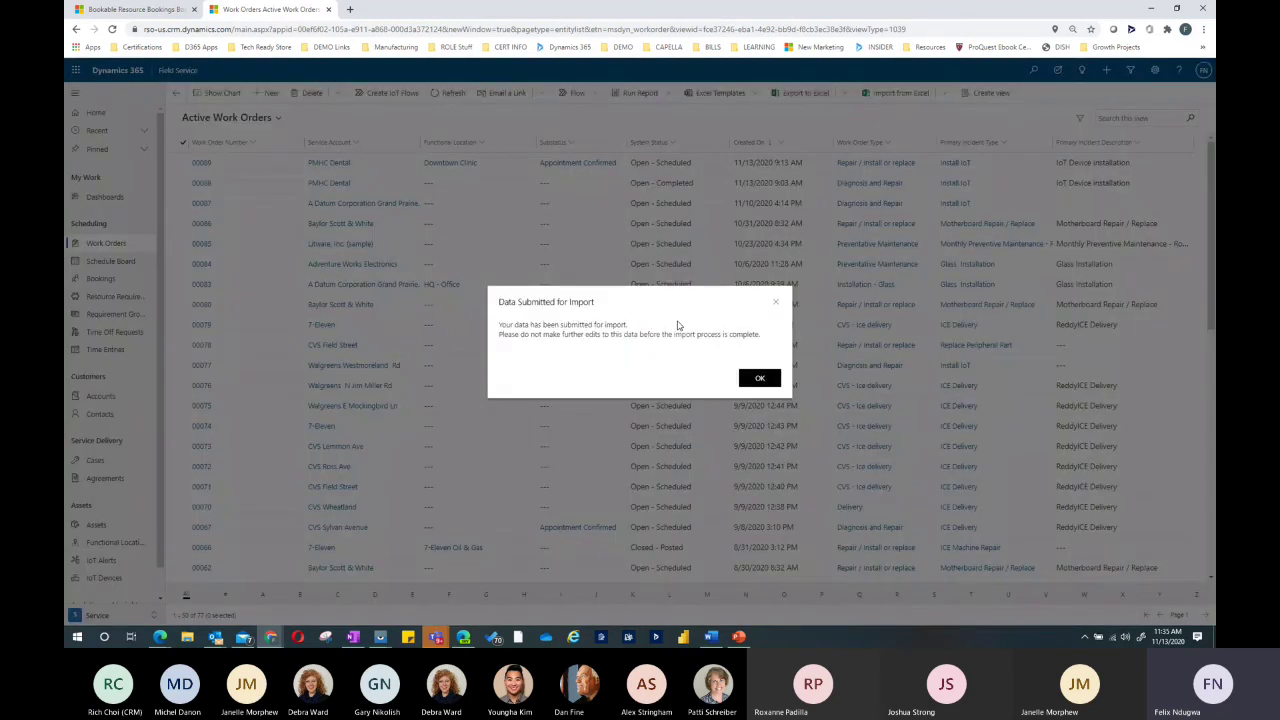
{"action": "left_click", "coordinate": [760, 377]}
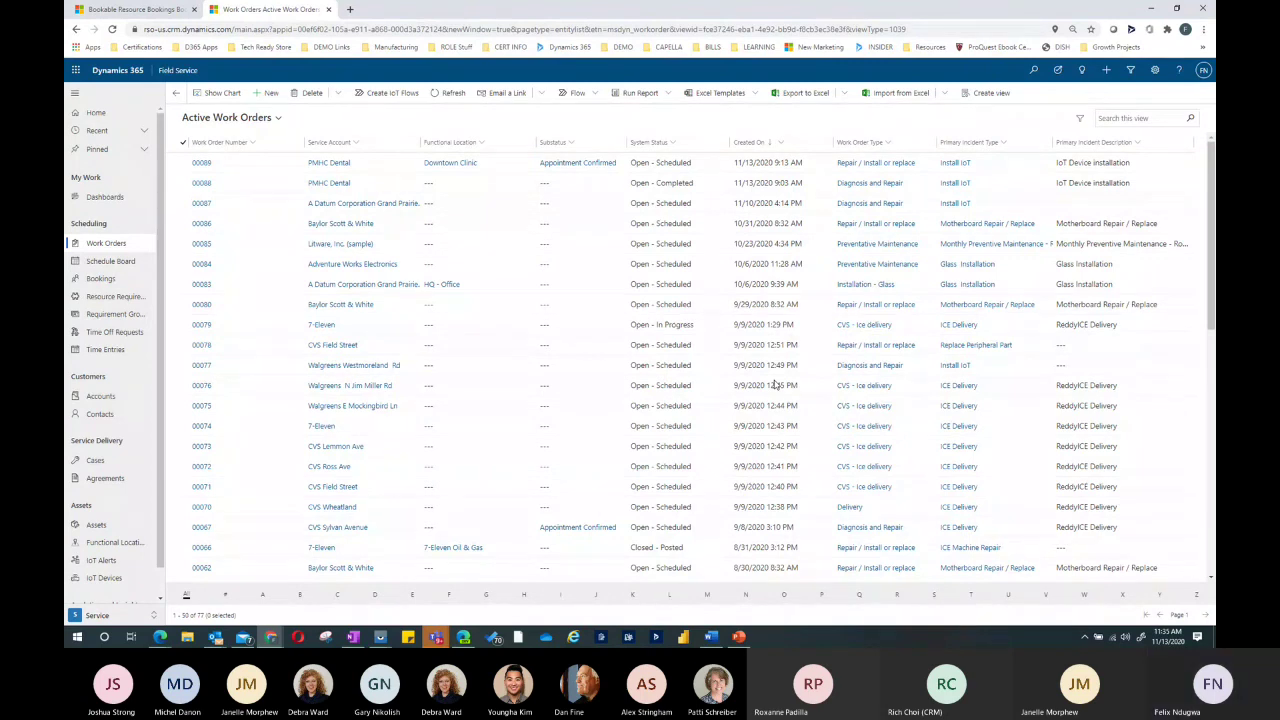
- Select the Open - Completed PMHC Dental work order and check which reports can be run for it
{"action": "left_click", "coordinate": [572, 183]}
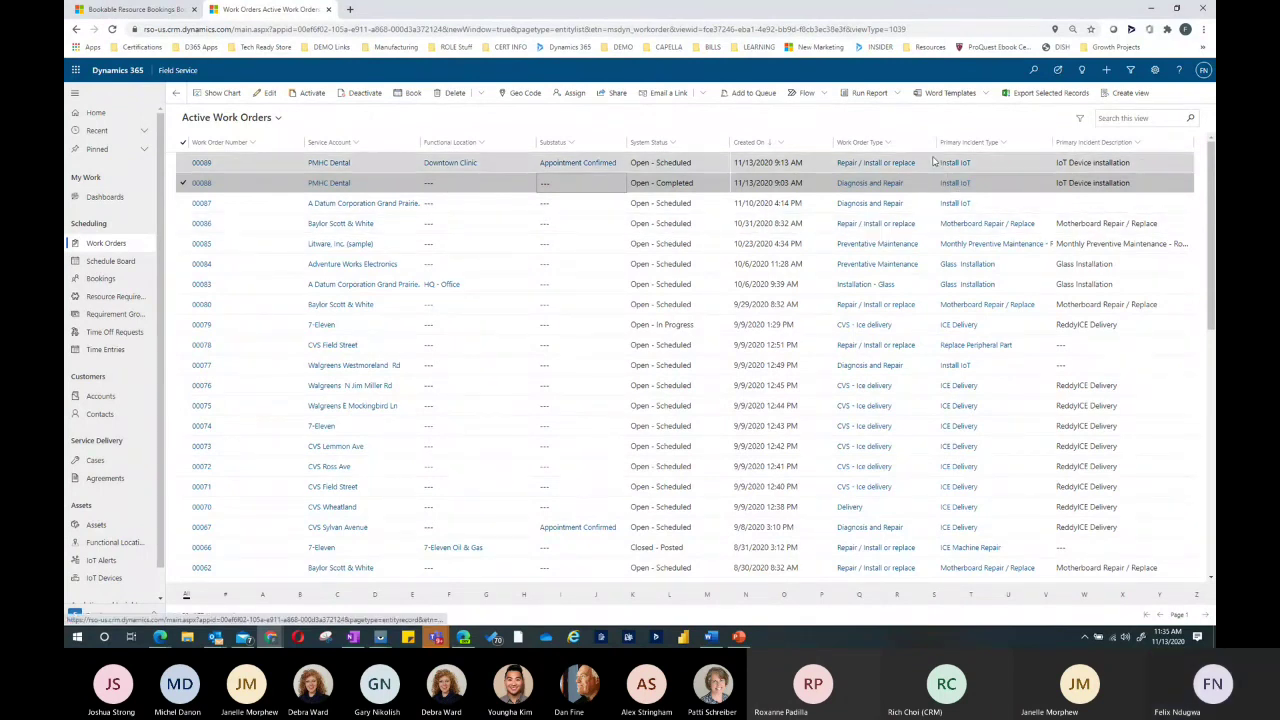
{"action": "left_click", "coordinate": [896, 97]}
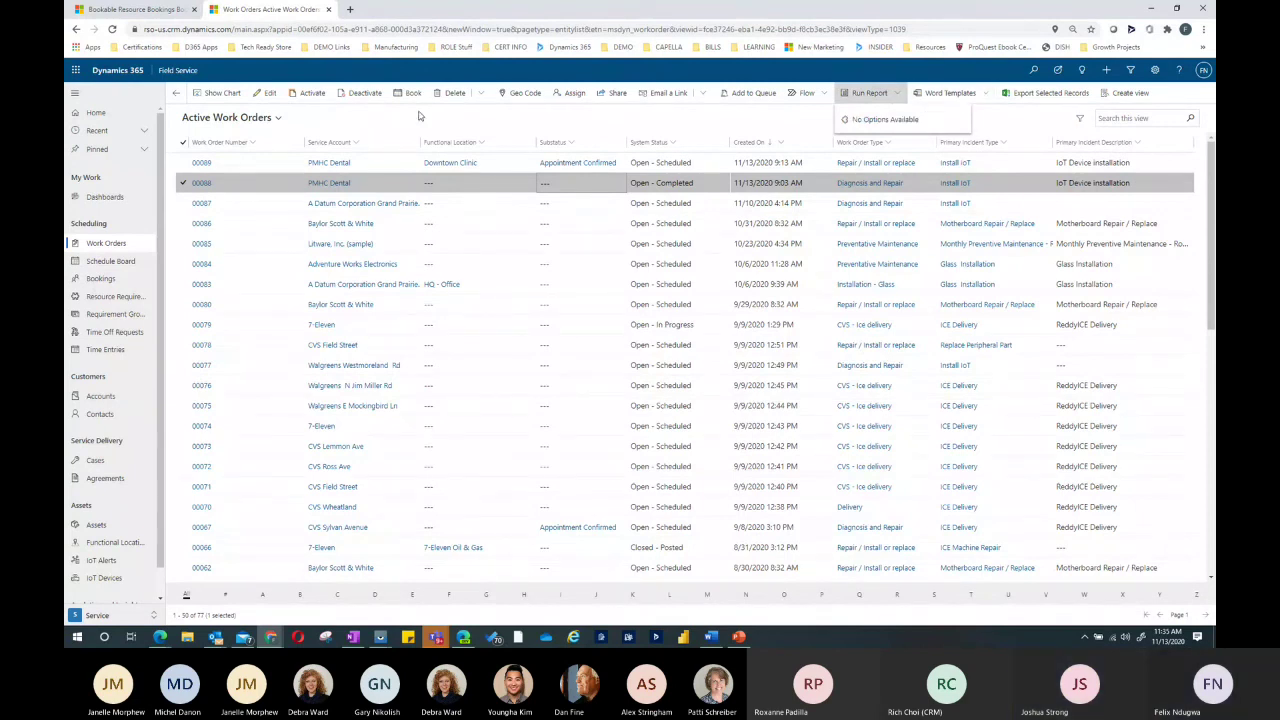
- Check which reports can be run for the active bookable resource bookings and for all cases
{"action": "left_click", "coordinate": [105, 281]}
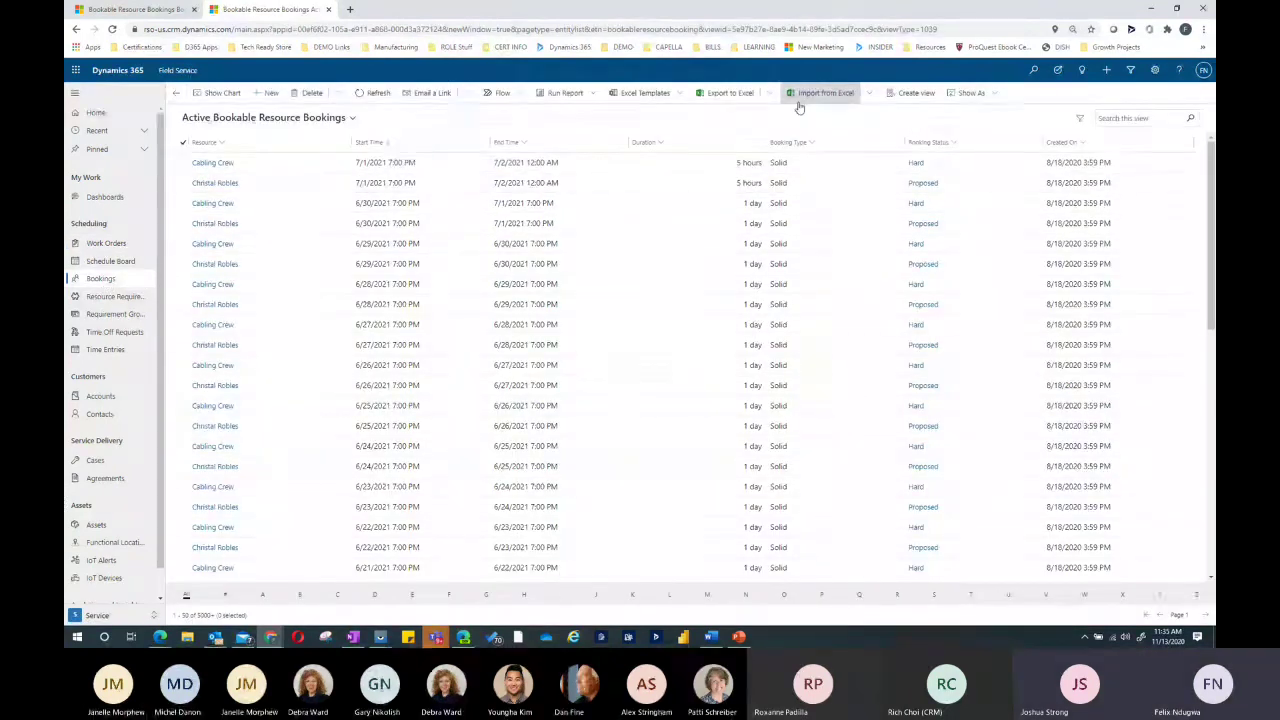
{"action": "left_click", "coordinate": [585, 97]}
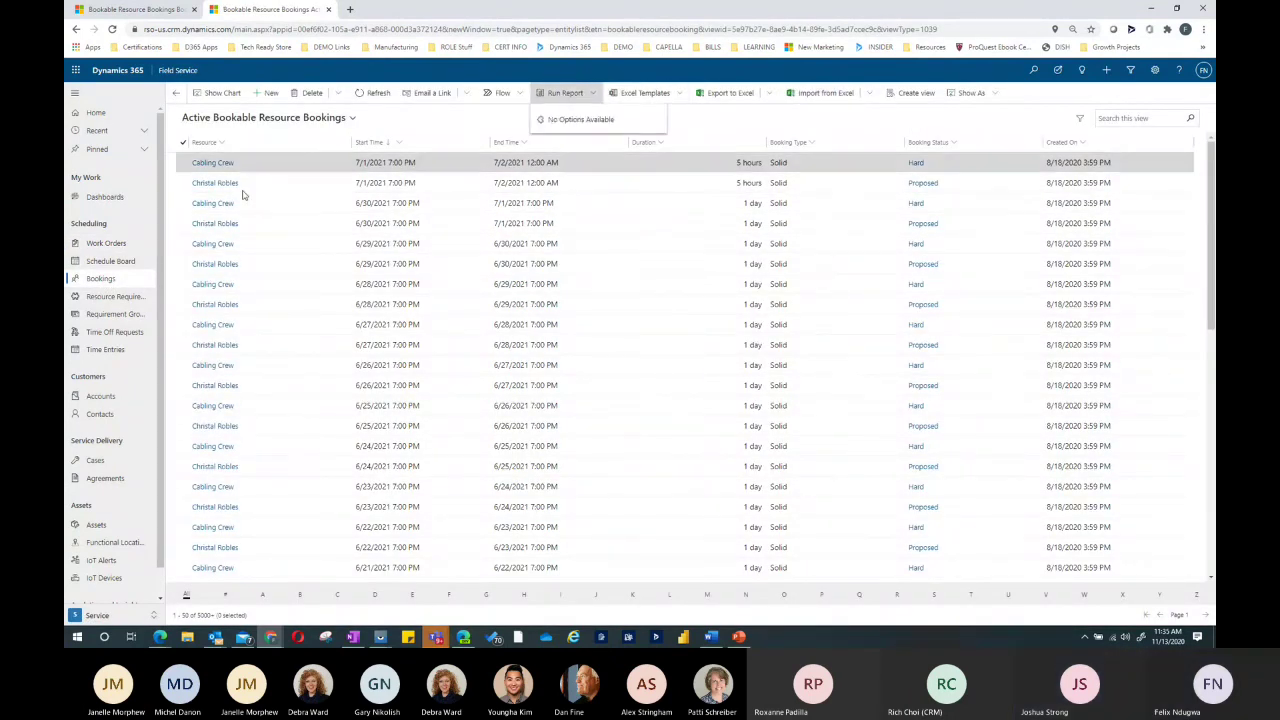
{"action": "left_click", "coordinate": [113, 466]}
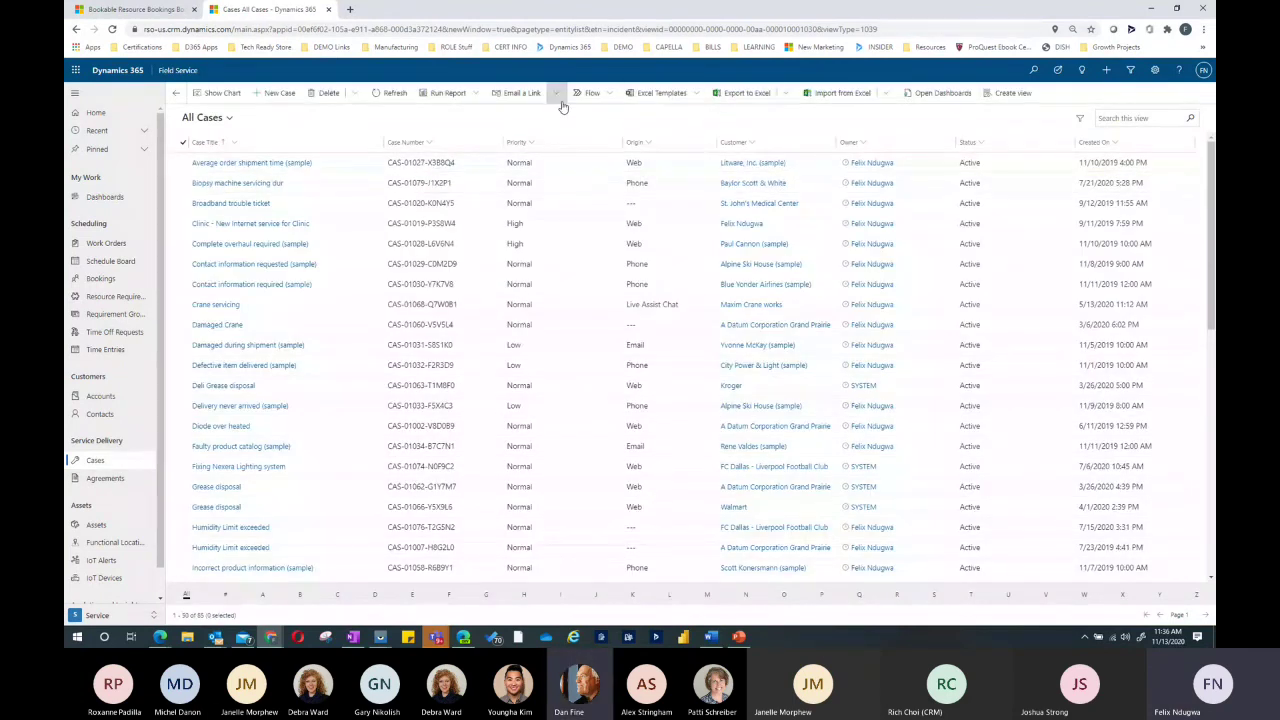
{"action": "left_click", "coordinate": [440, 93]}
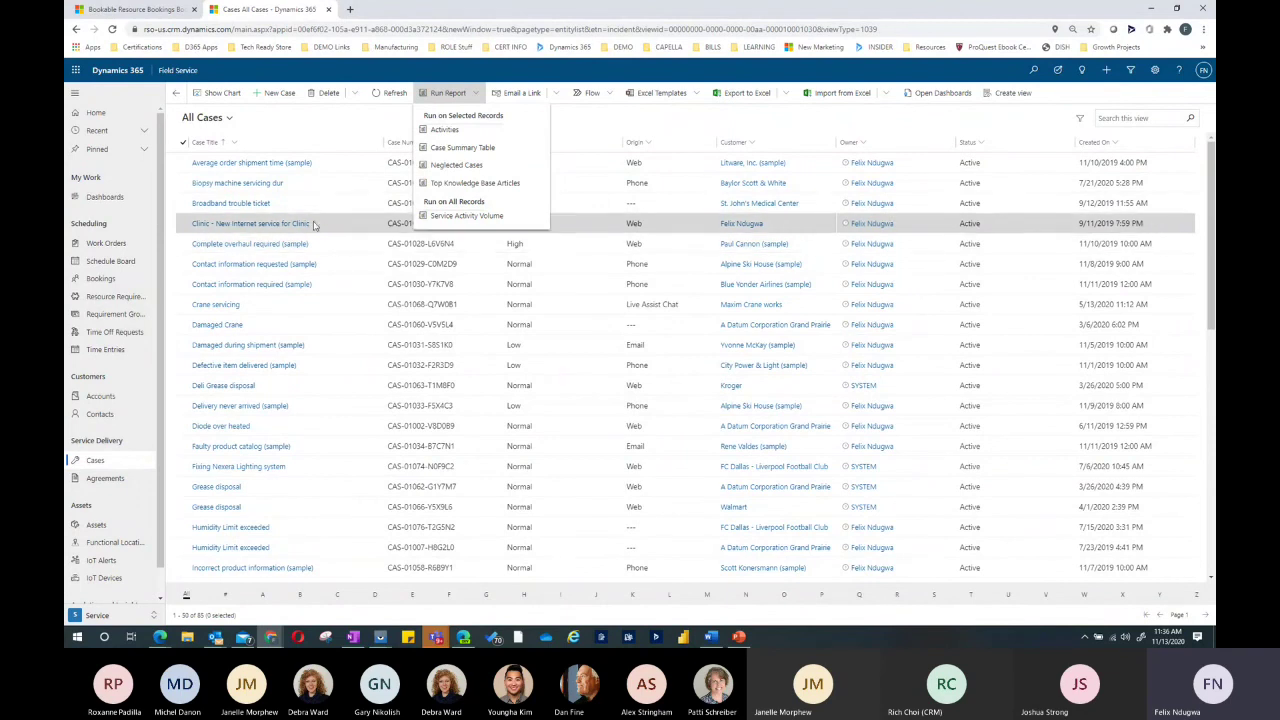
- Run the Case Summary Table report on all applicable records, check its export formats, and close the report
{"action": "left_click", "coordinate": [490, 150]}
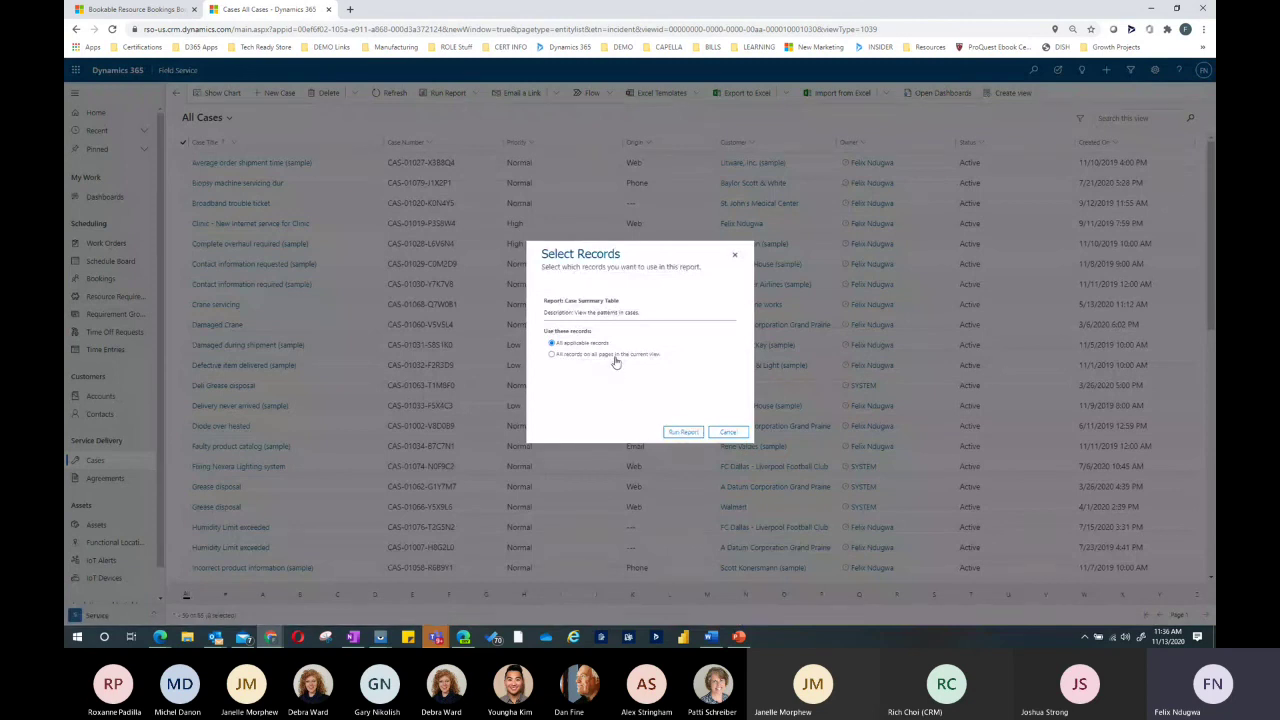
{"action": "left_click", "coordinate": [675, 432]}
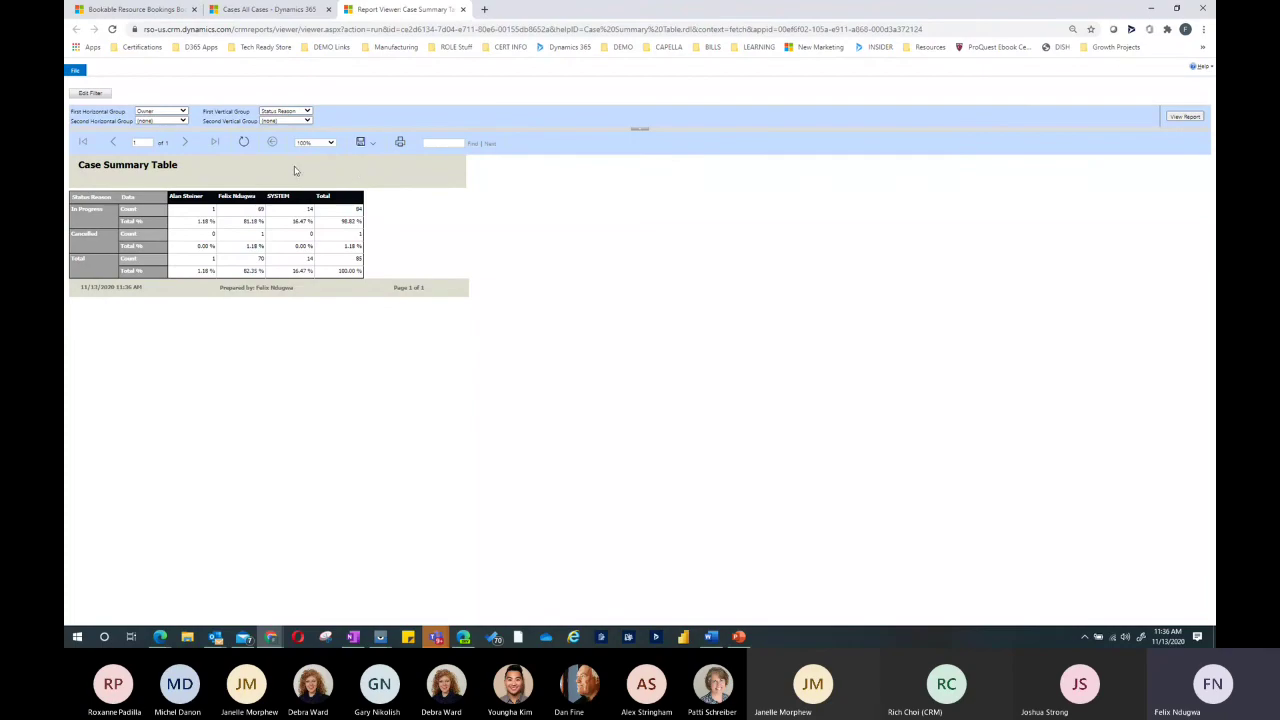
{"action": "left_click", "coordinate": [362, 143]}
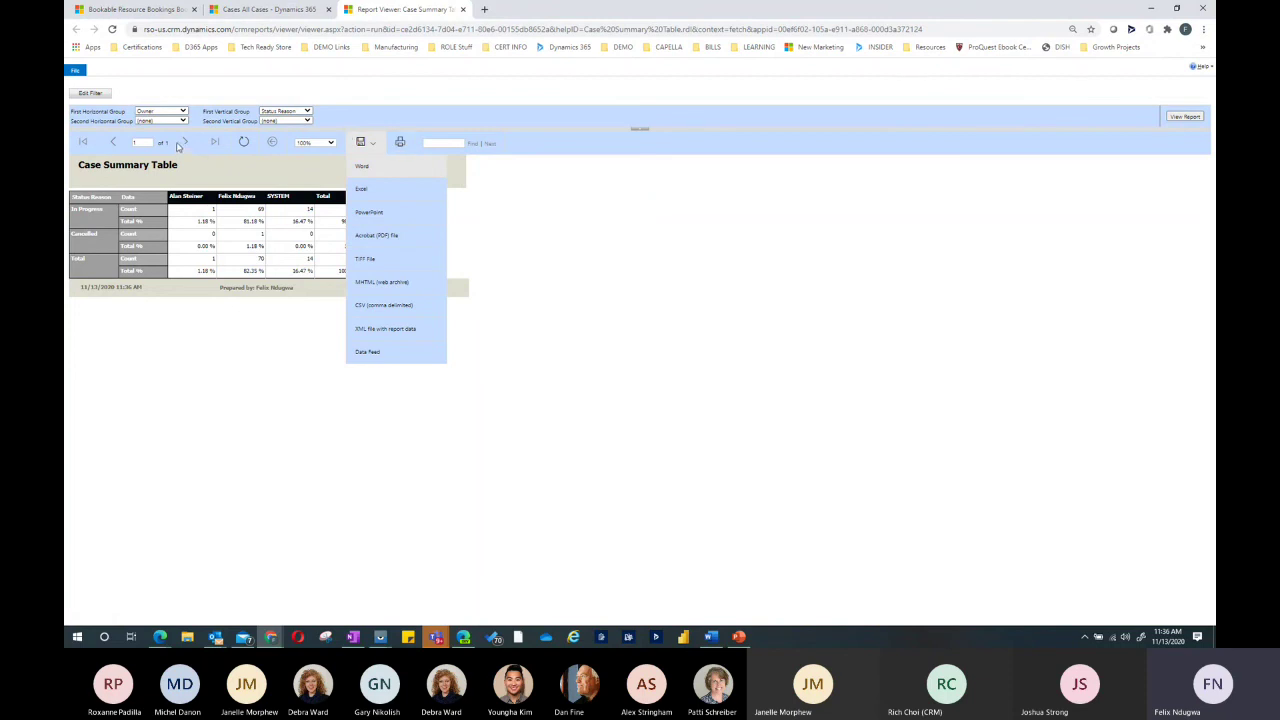
{"action": "left_click", "coordinate": [650, 252]}
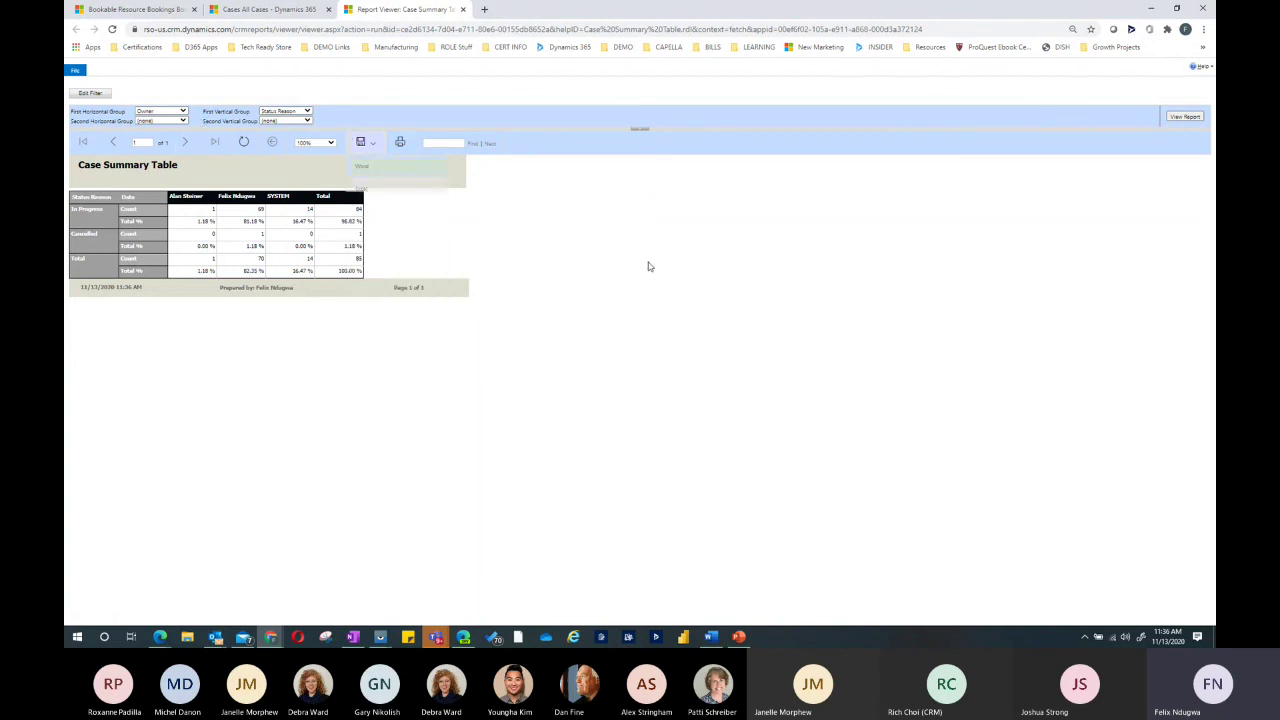
{"action": "left_click", "coordinate": [463, 9]}
- Open the Customer Assets 2 dashboard and look through its work order tables, charts and key figures
{"action": "left_click", "coordinate": [108, 197]}
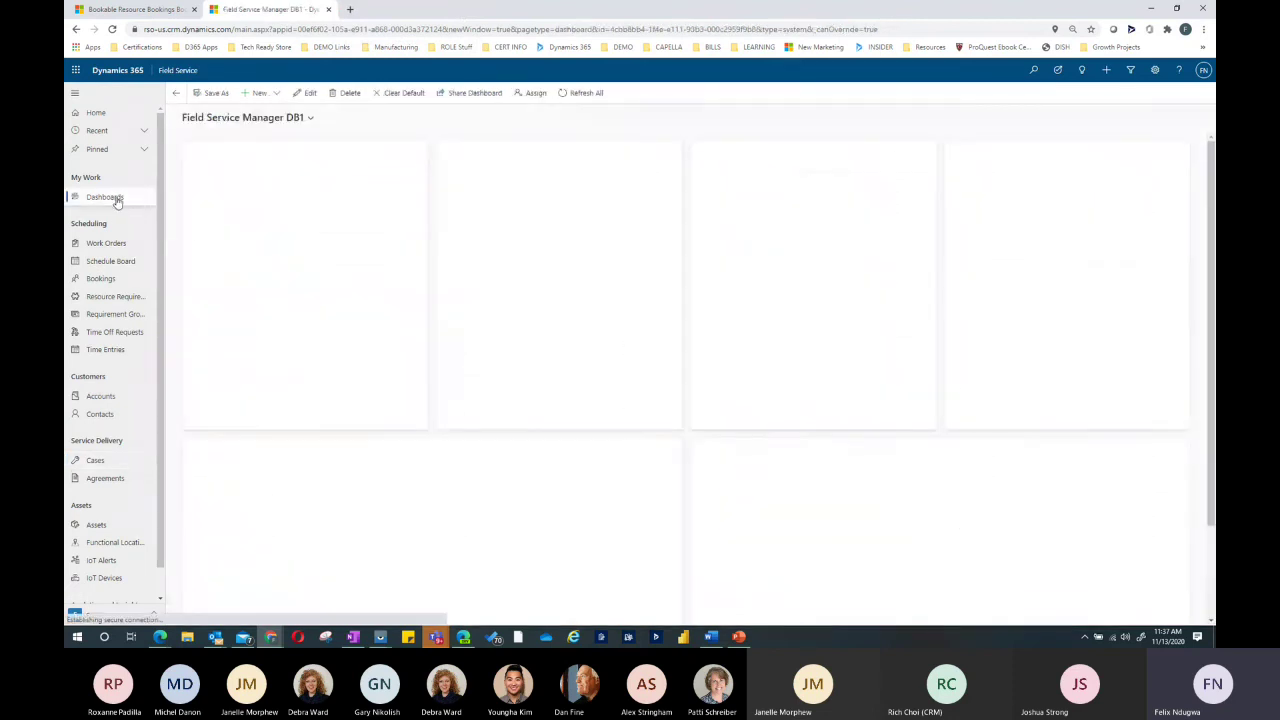
{"action": "left_click", "coordinate": [295, 119]}
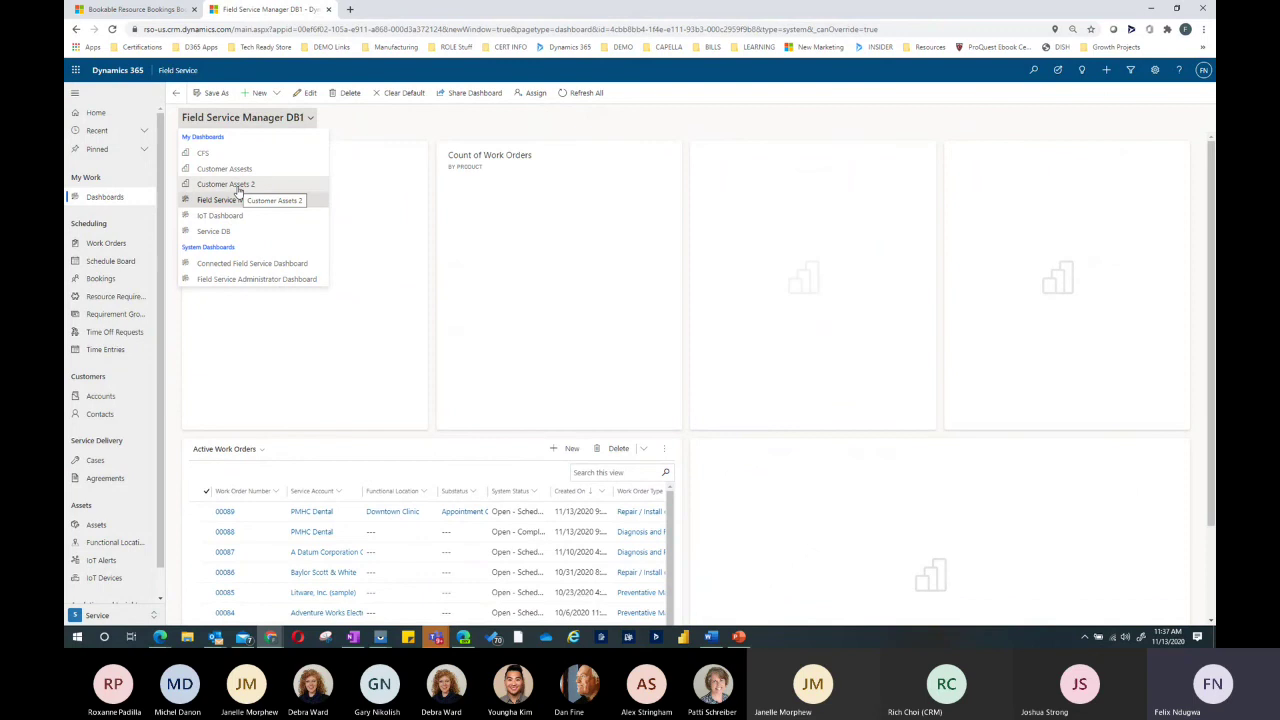
{"action": "left_click", "coordinate": [238, 186]}
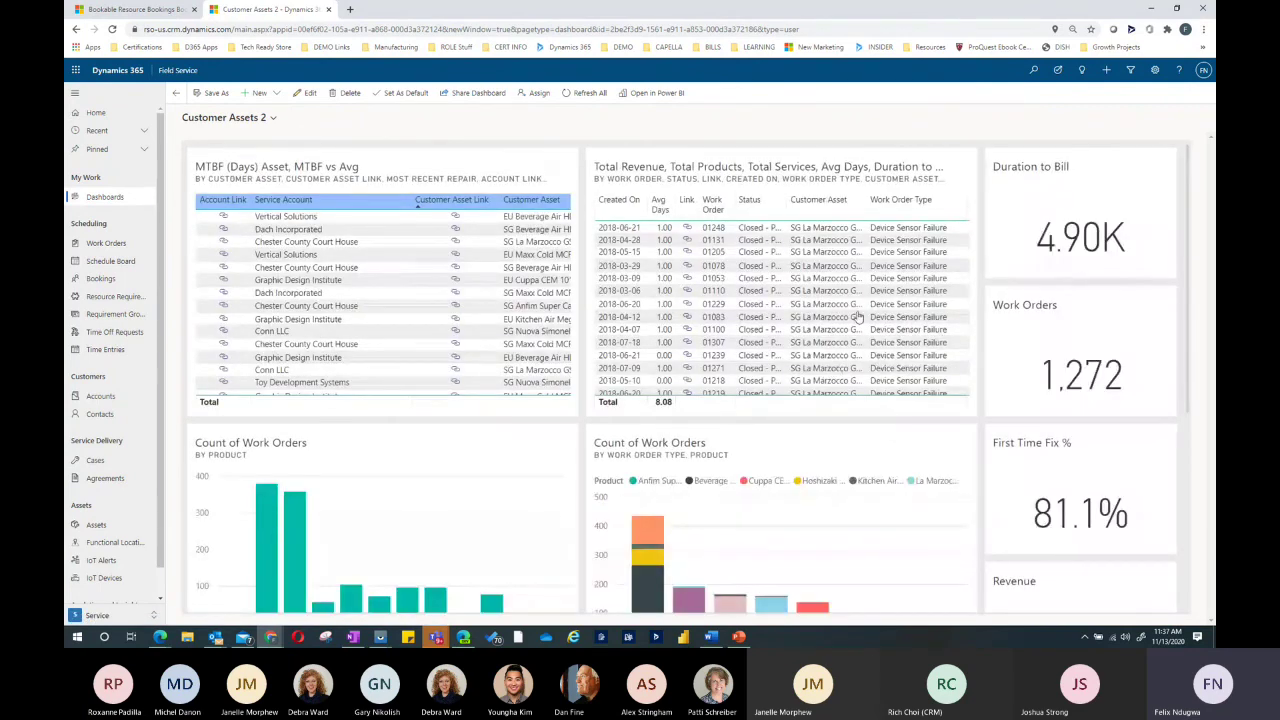
{"action": "scroll", "coordinate": [743, 313], "scroll_direction": "down", "scroll_amount": 1}
{"action": "scroll", "coordinate": [735, 318], "scroll_direction": "down", "scroll_amount": 3}
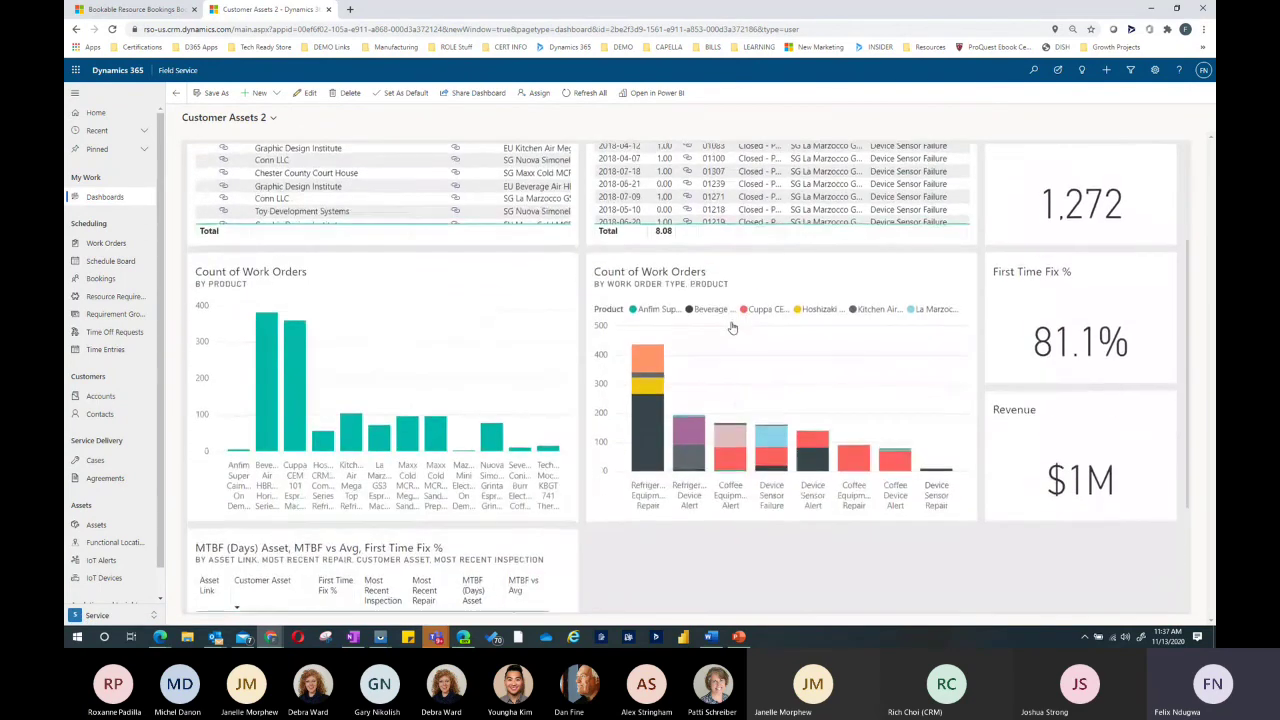
{"action": "scroll", "coordinate": [690, 300], "scroll_direction": "up", "scroll_amount": 3}
- View the Power BI report behind the dashboard's Total Revenue, Total Products, Total Services tile, and close it
{"action": "left_click", "coordinate": [673, 264]}
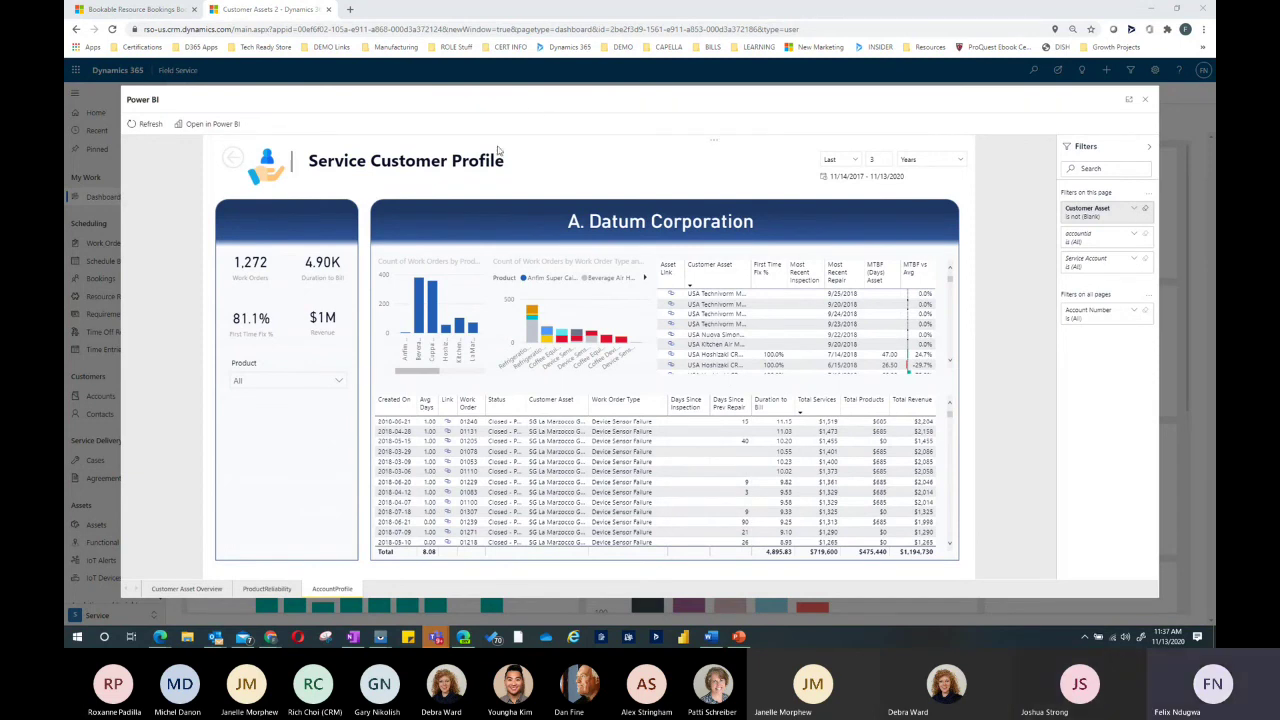
{"action": "left_click", "coordinate": [1148, 101]}
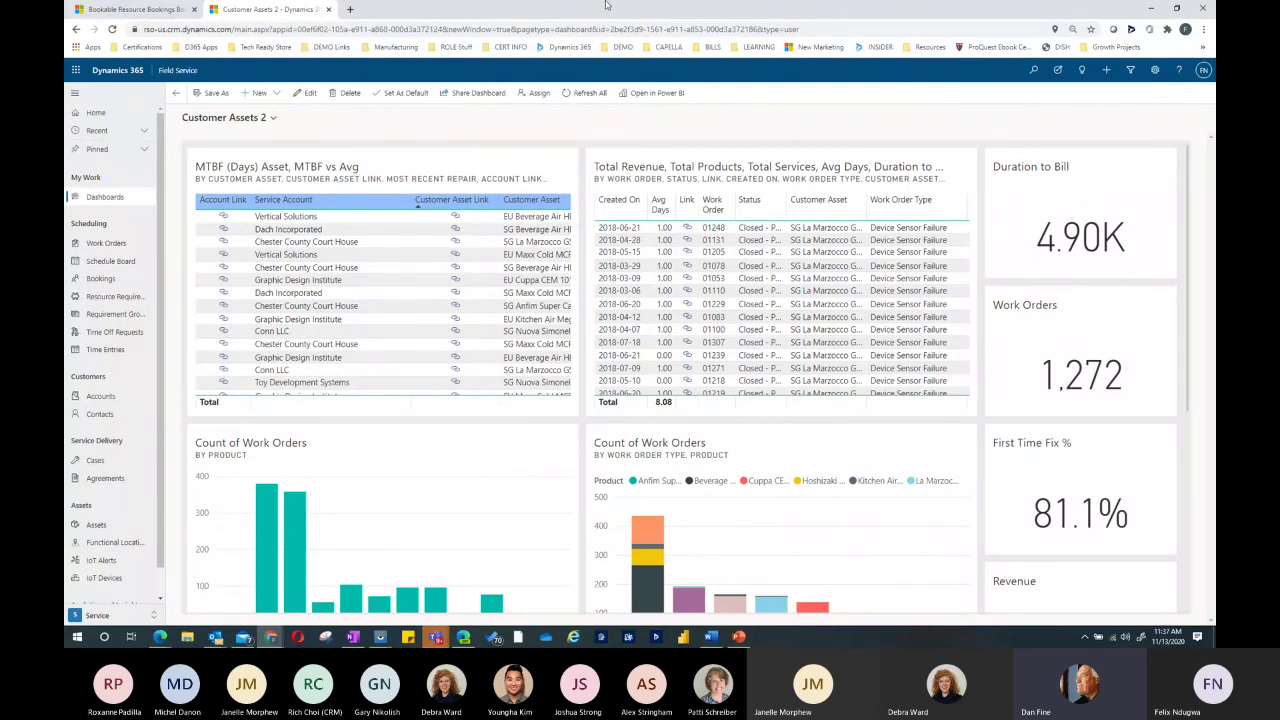
{"action": "mouse_move", "coordinate": [760, 12]}
{"action": "left_click", "coordinate": [770, 13]}
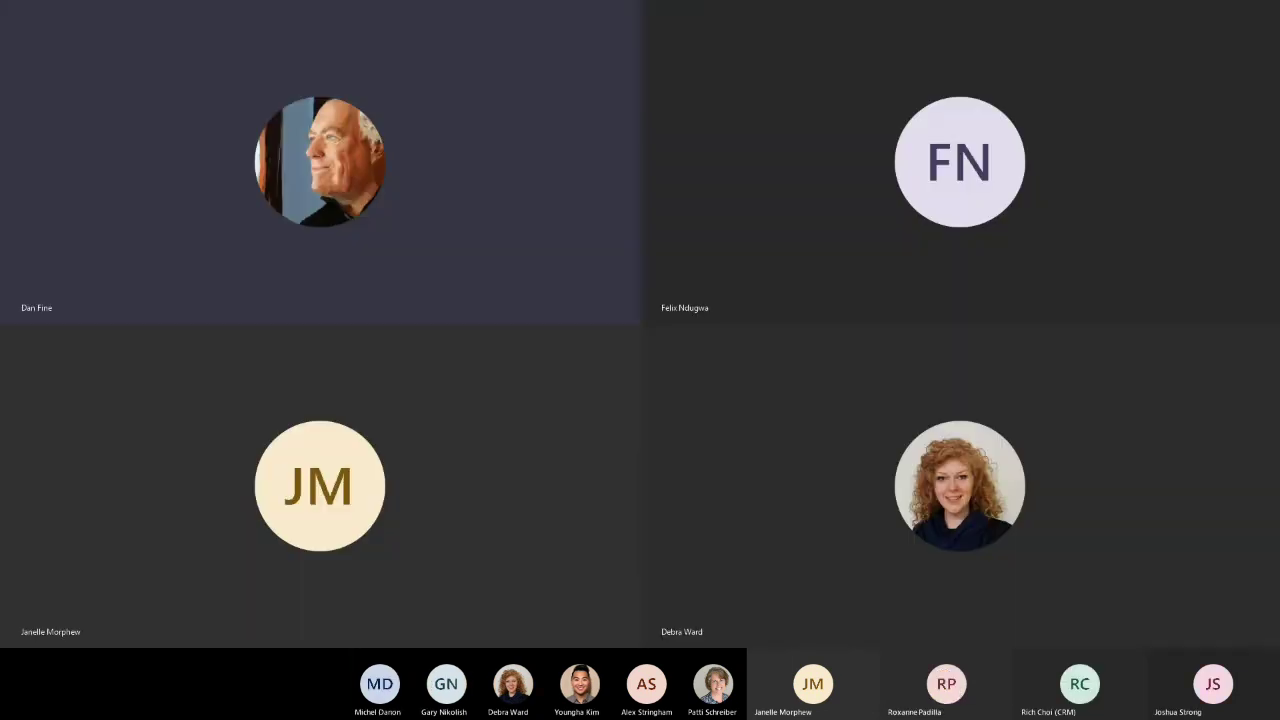